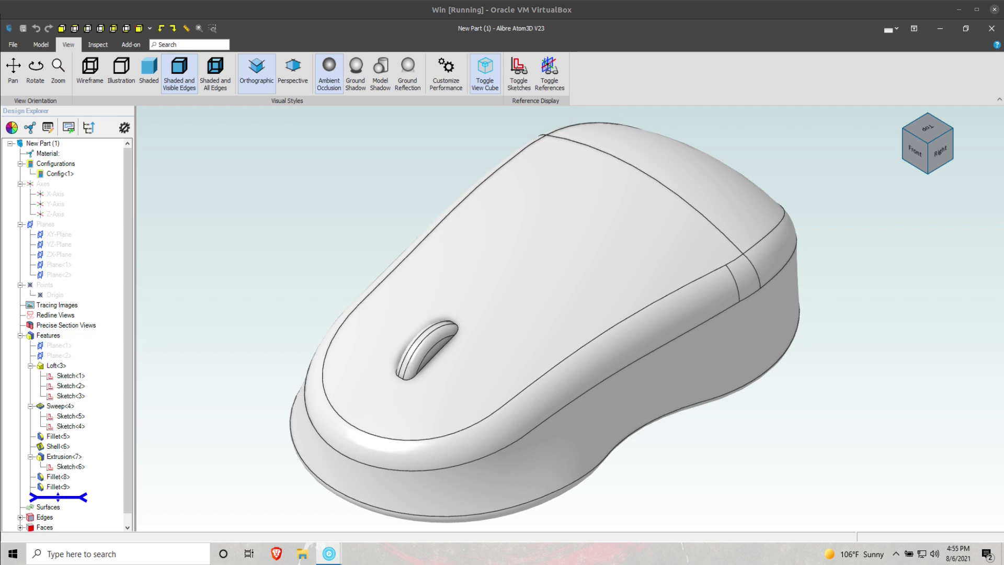
Examine the finished mouse model from the sides and from above
click(934, 159)
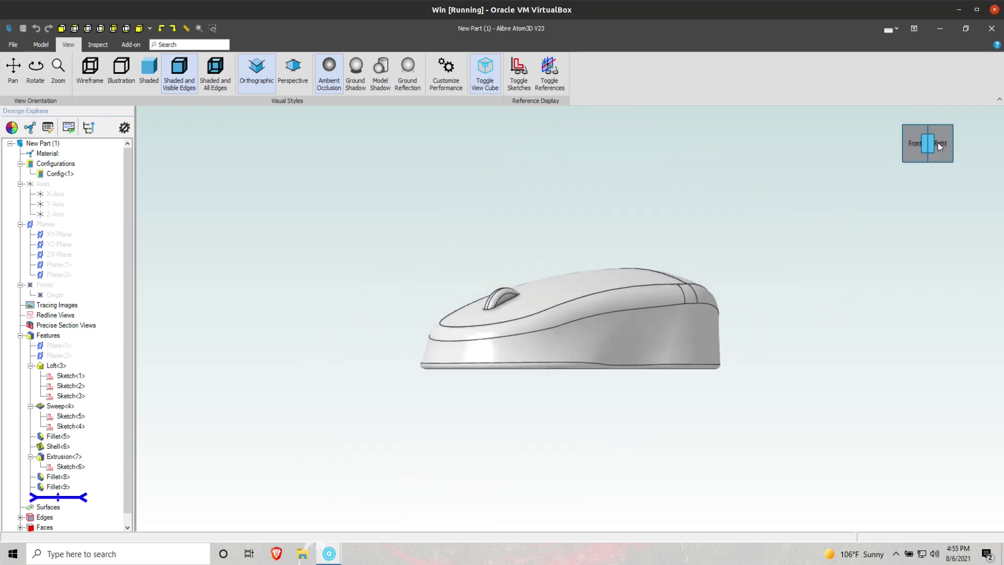
click(938, 144)
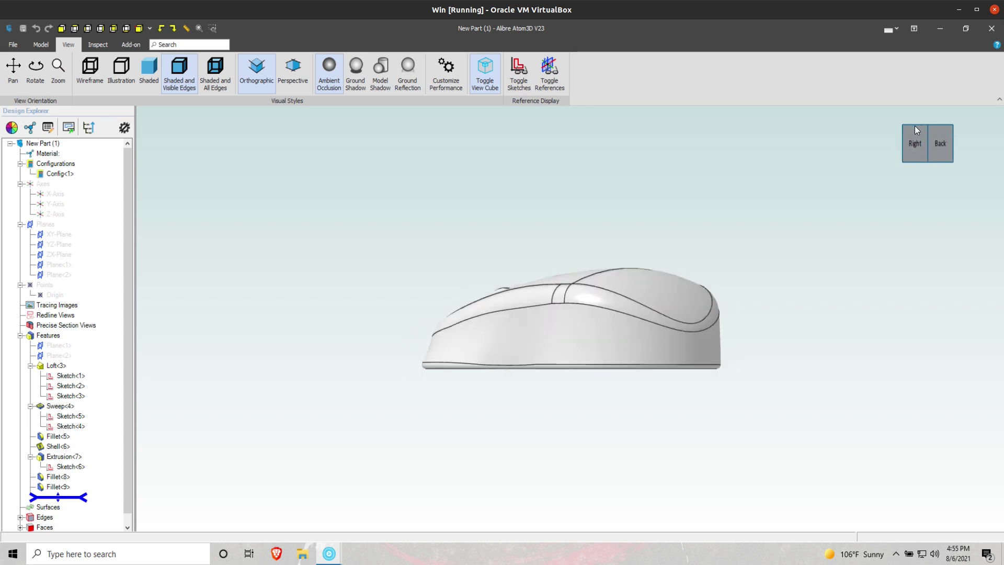
click(915, 129)
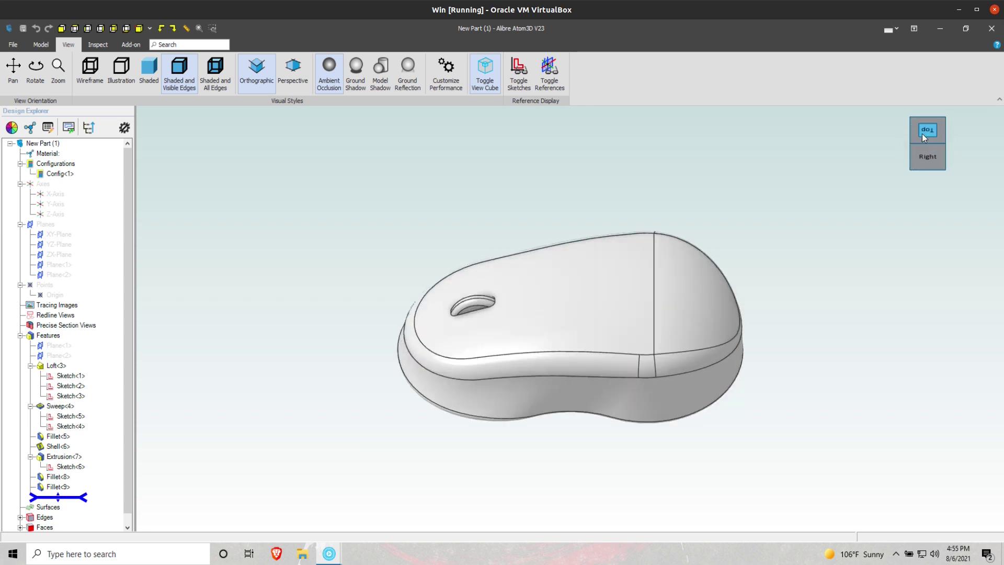
click(909, 134)
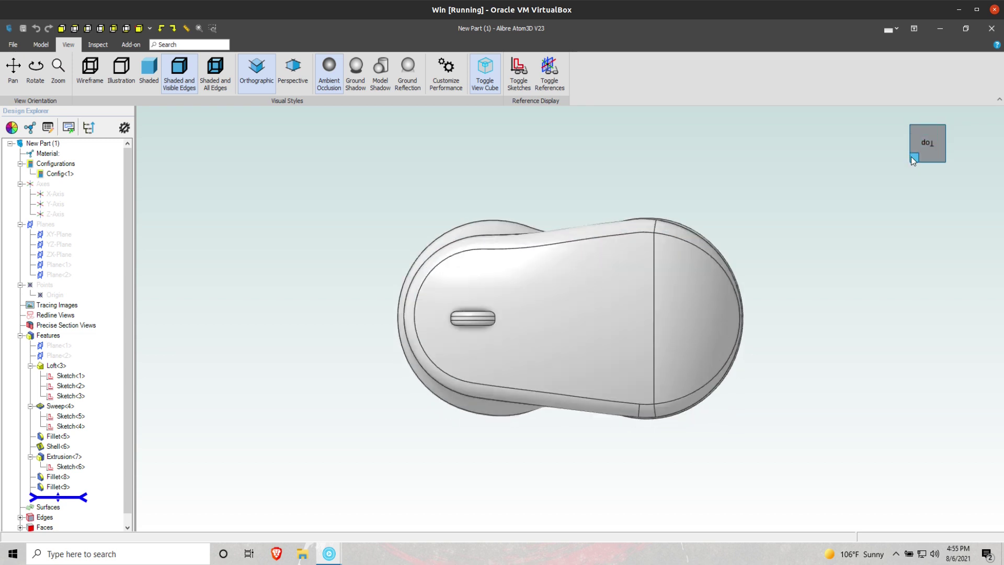
click(913, 157)
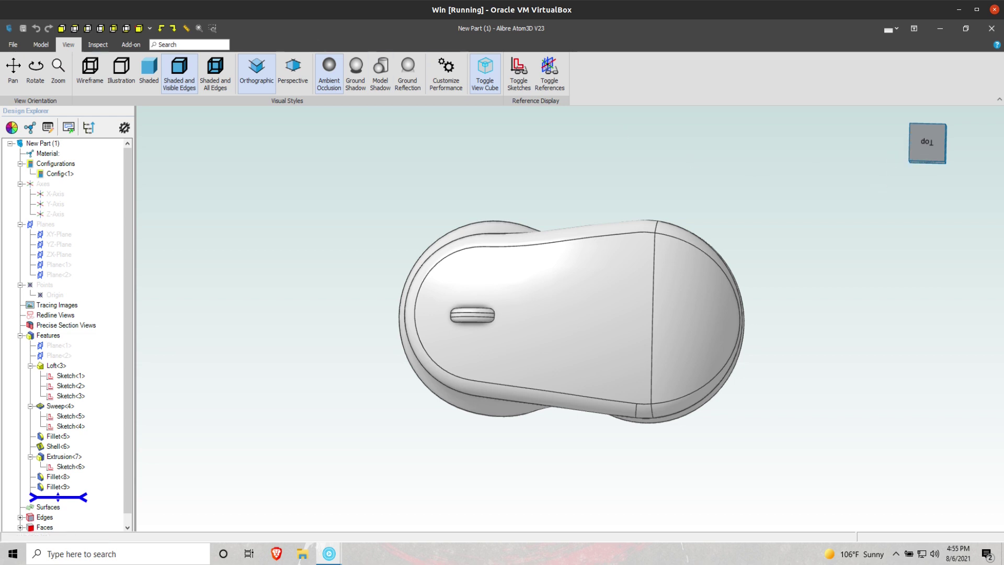
Create a new part
click(9, 46)
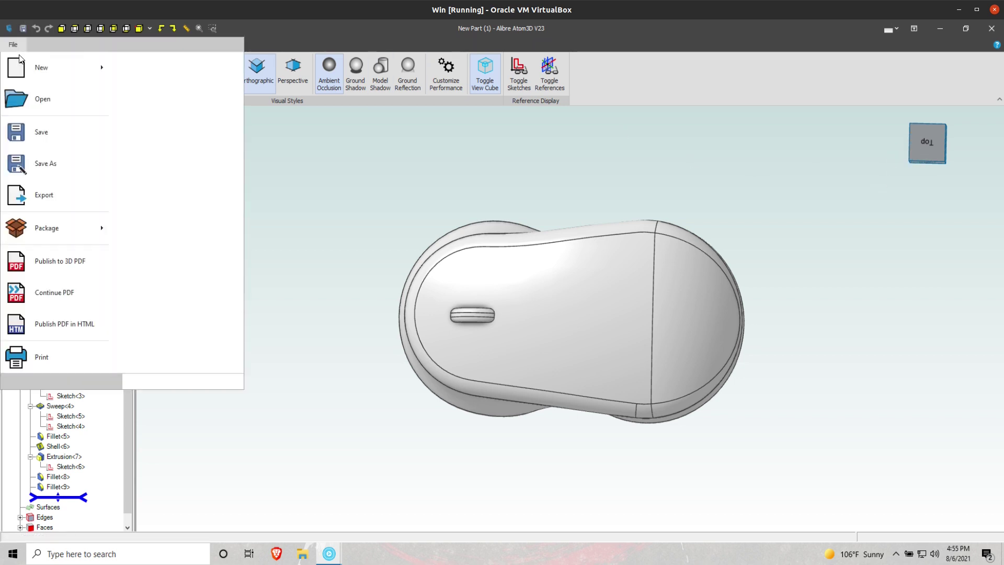
mouse_move(58, 67)
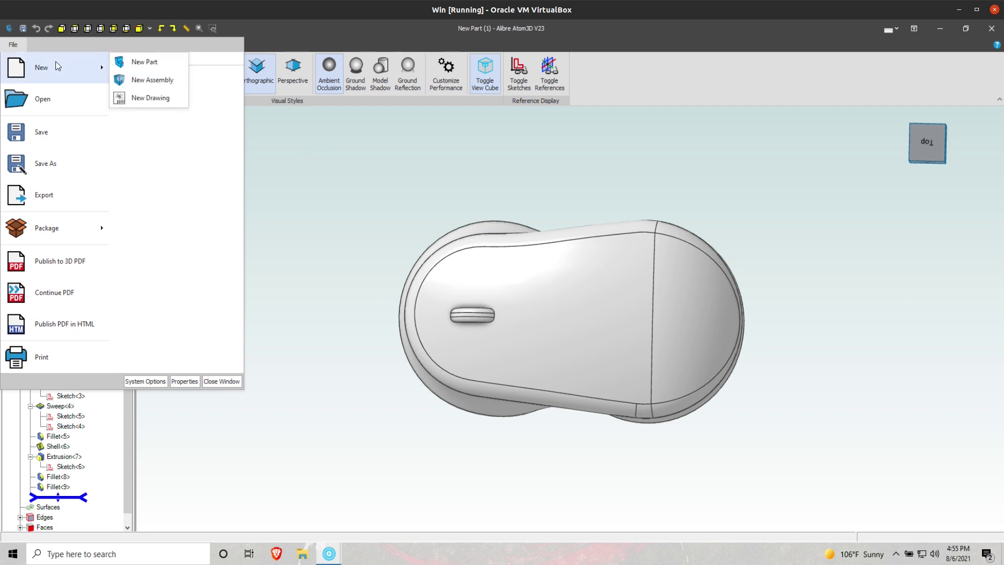
click(150, 63)
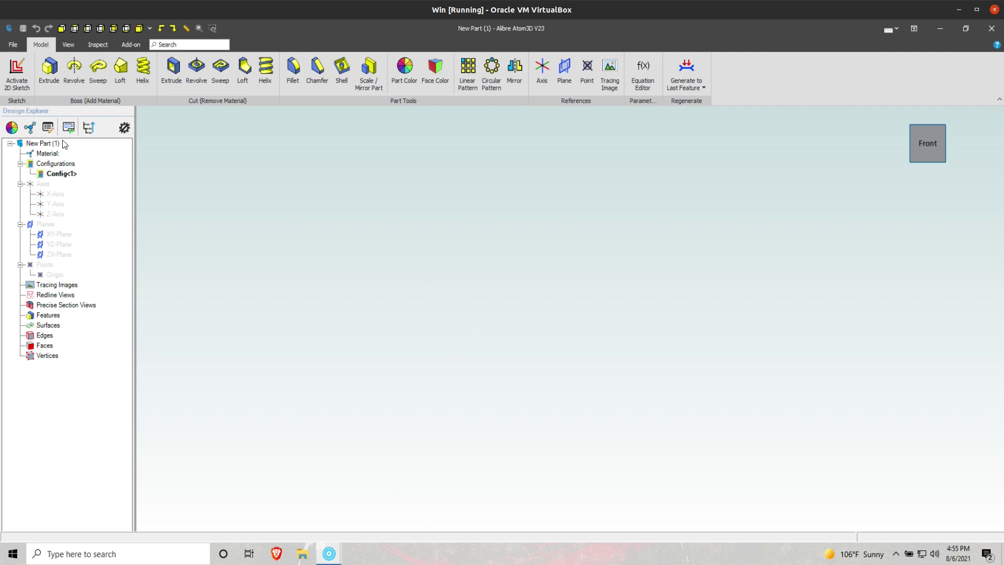
Turn on the display of sketches and reference geometry, and start a 2D sketch on the ZX plane
click(24, 65)
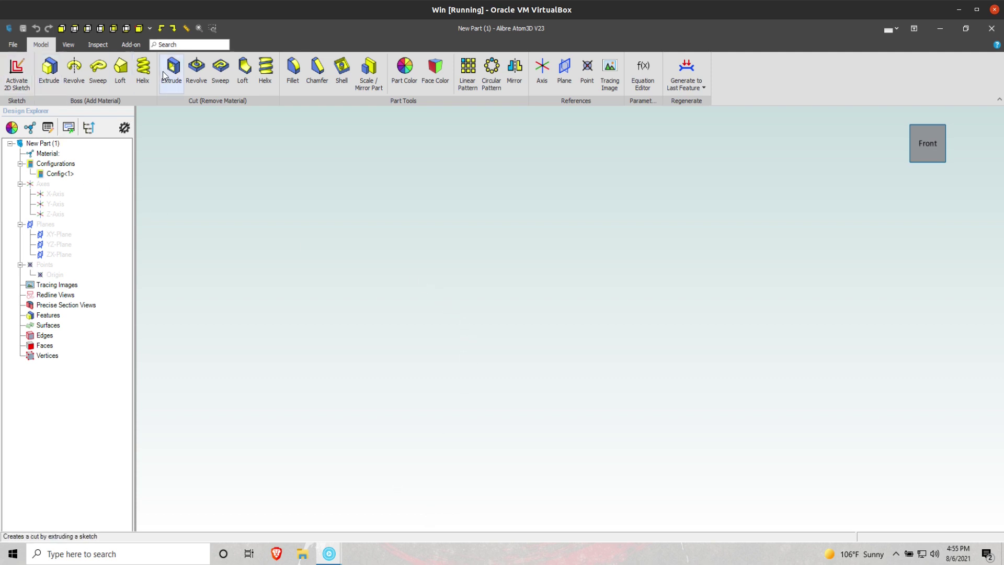
click(68, 44)
click(519, 70)
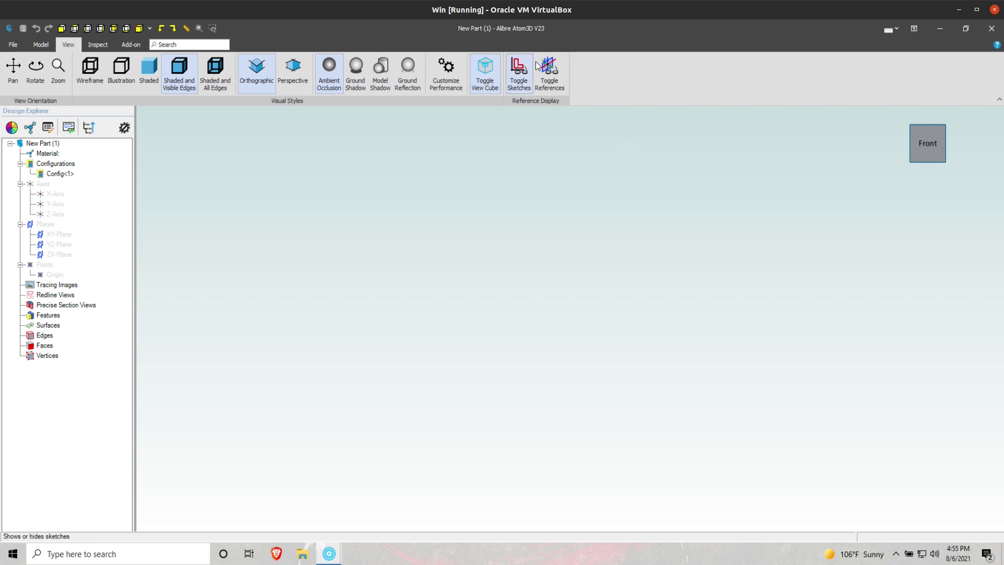
click(553, 65)
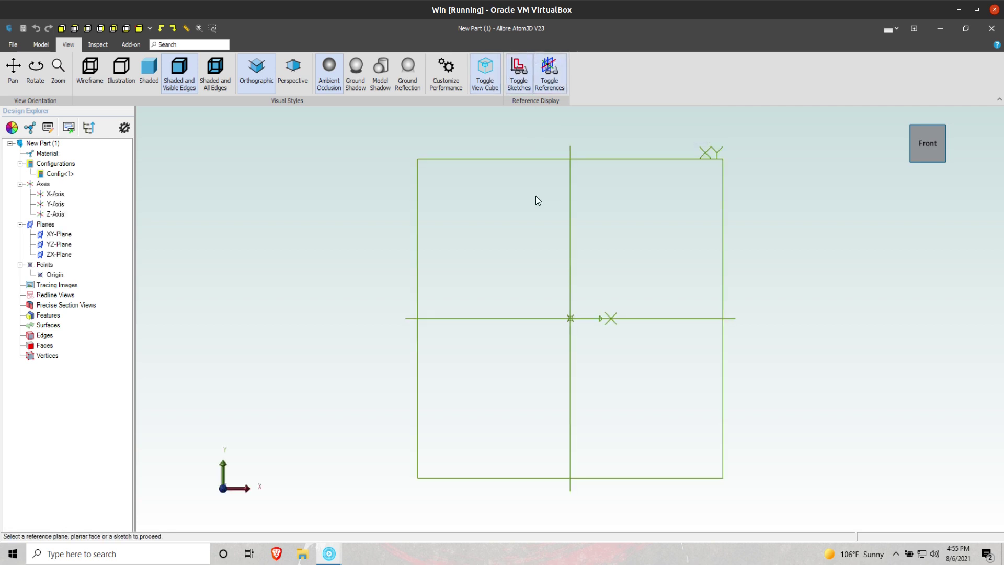
click(497, 320)
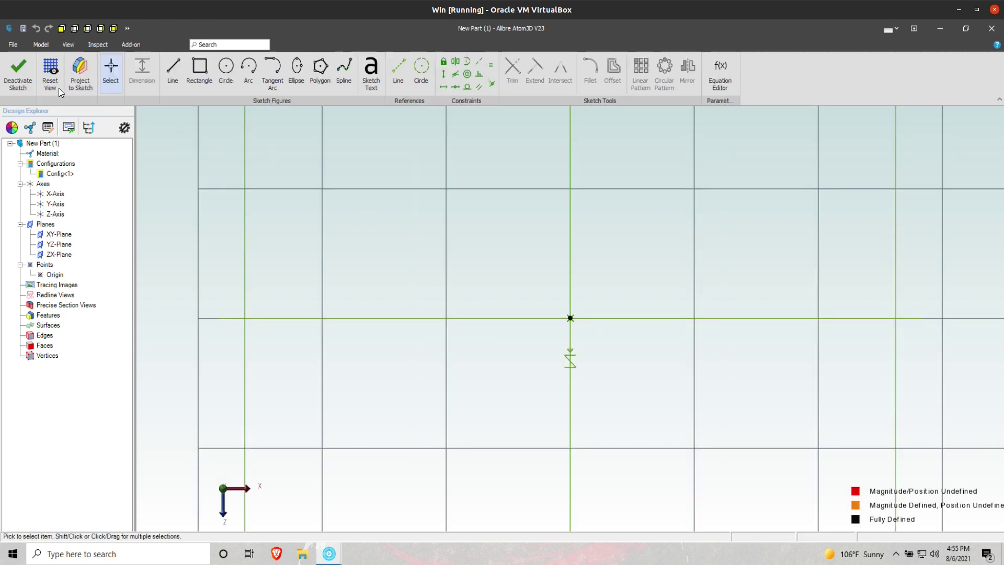
Sketch a center-point arc of about 1.6 radius around the origin, with its open side facing up
click(250, 76)
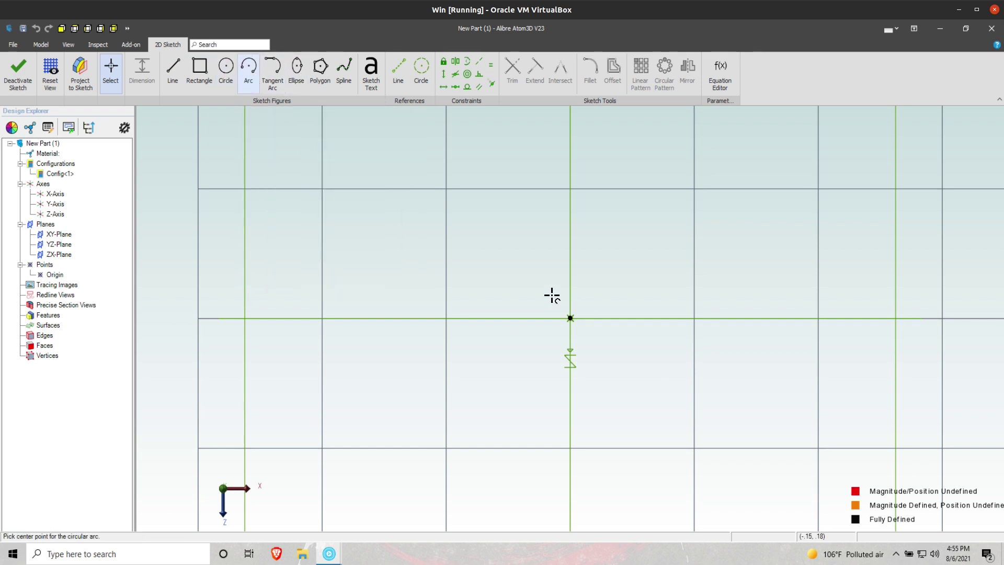
click(570, 317)
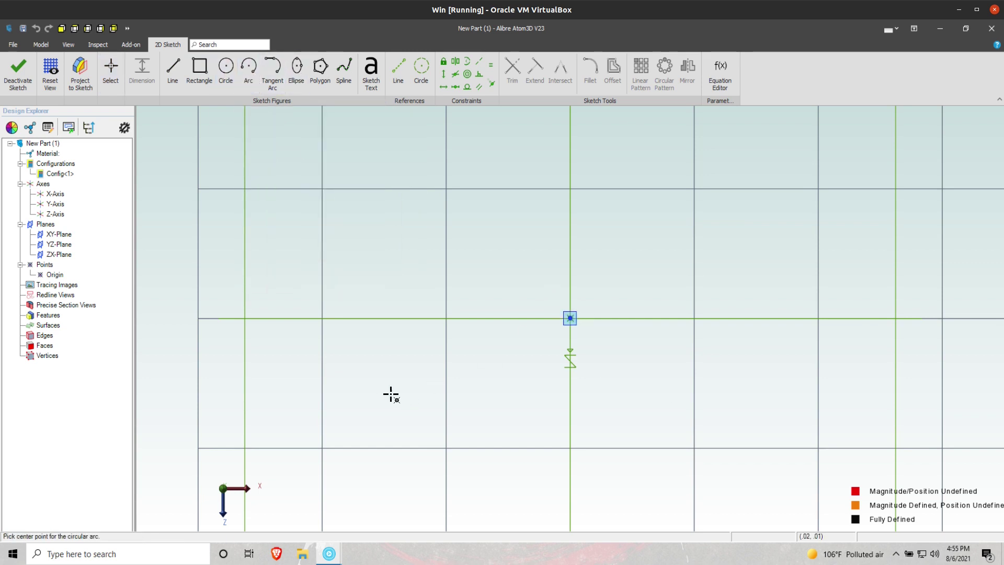
click(369, 305)
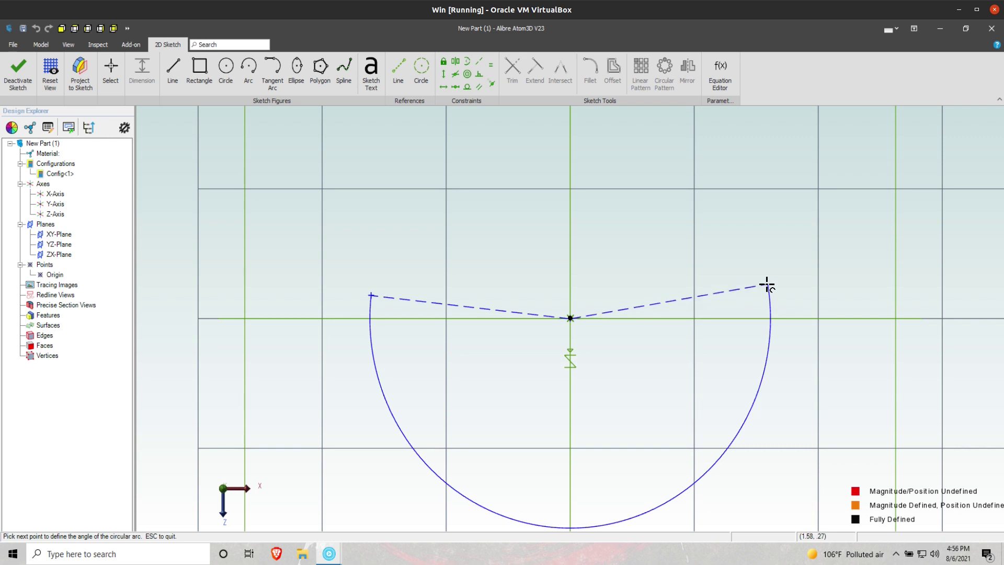
key(Escape)
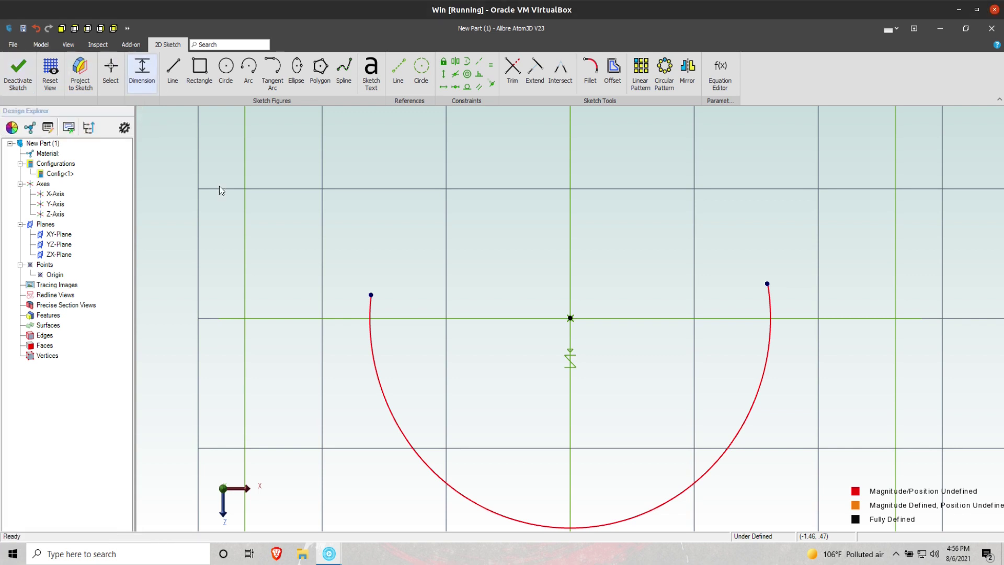
Dimension the arc's radius to 2.5
click(382, 388)
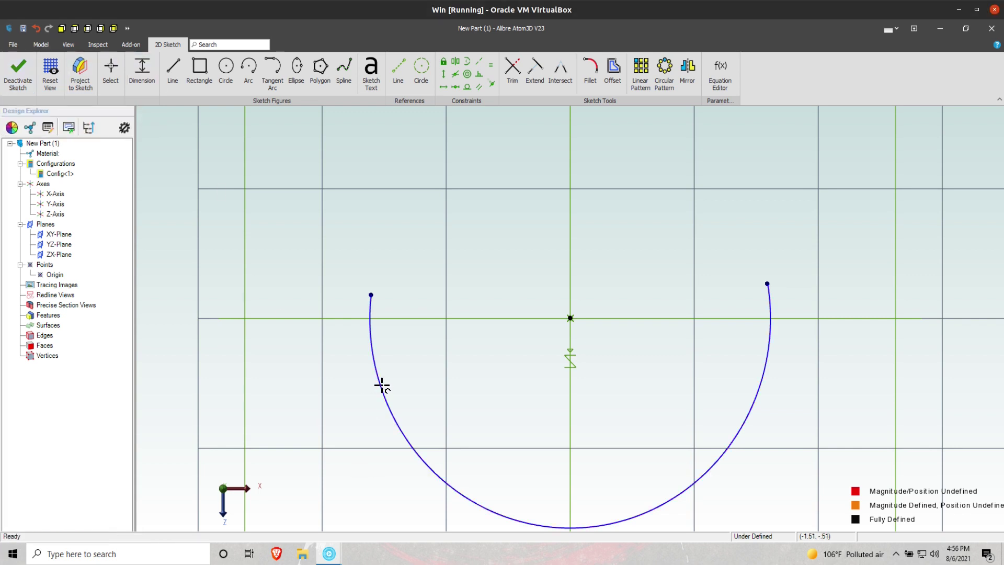
click(280, 392)
text(2.5)
key(Return)
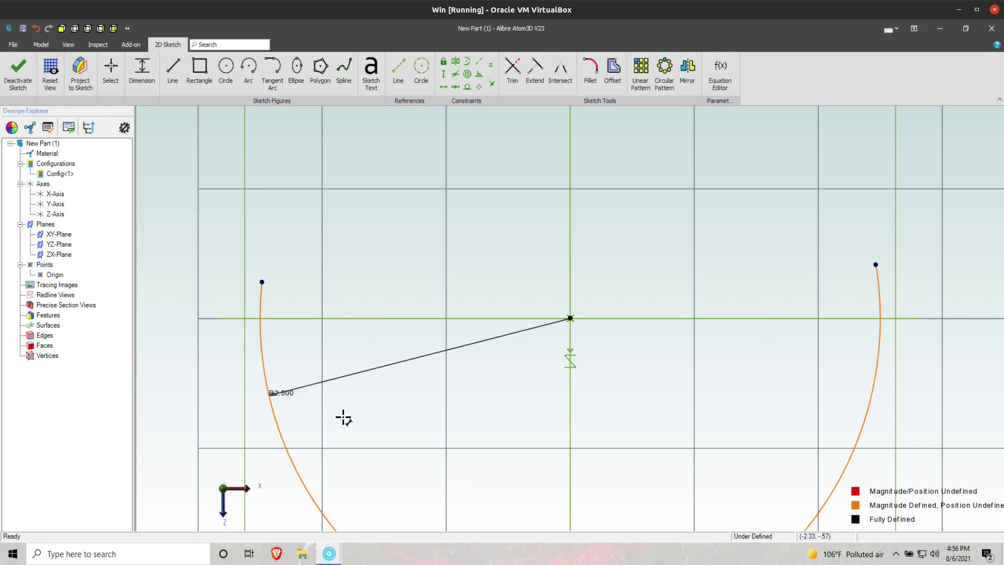
Sketch a tangent arc upward from each open end of the 2.5 radius arc, curving inward to form the mouse's waist
scroll(366, 418, up, 1)
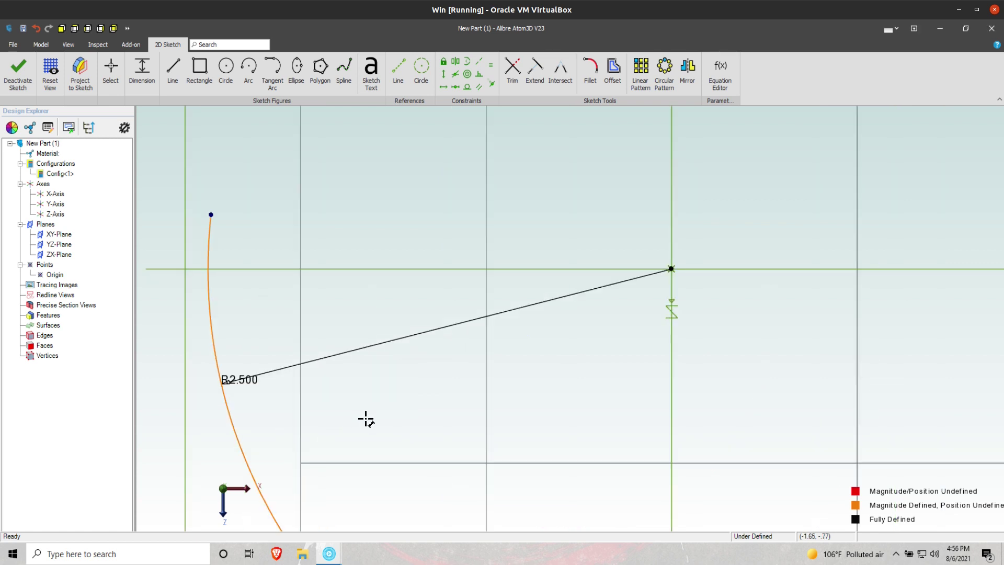
scroll(366, 419, up, 1)
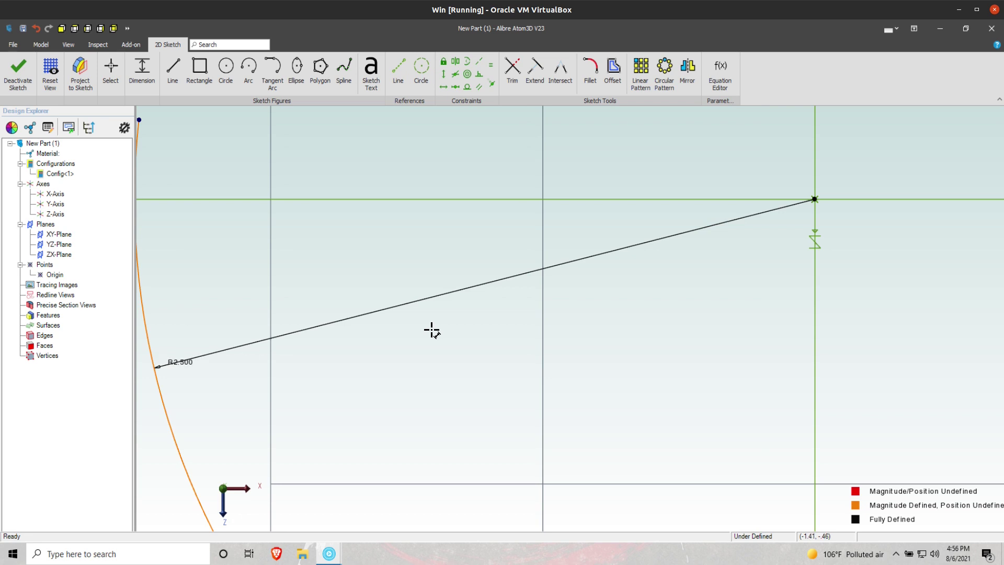
scroll(431, 329, down, 4)
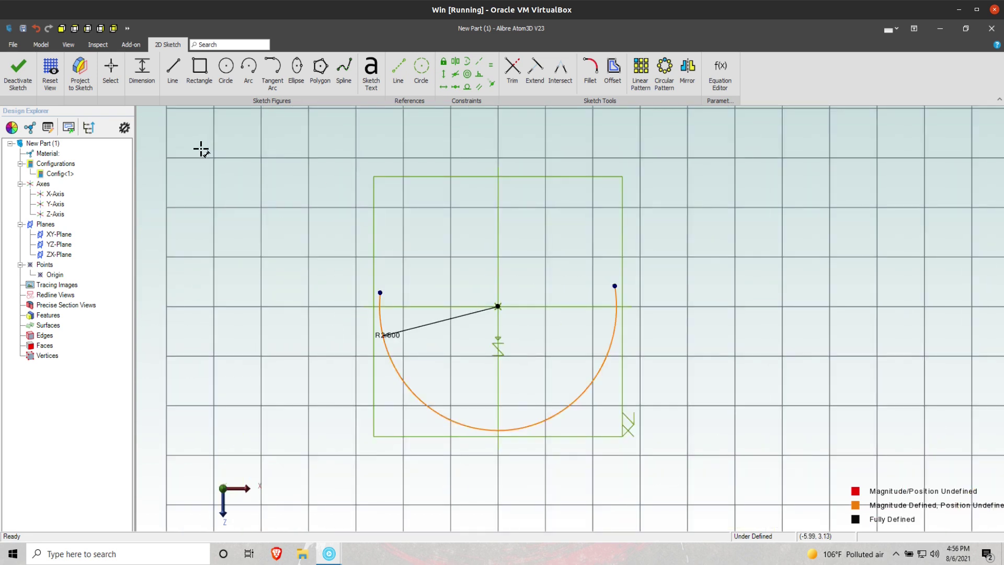
click(248, 67)
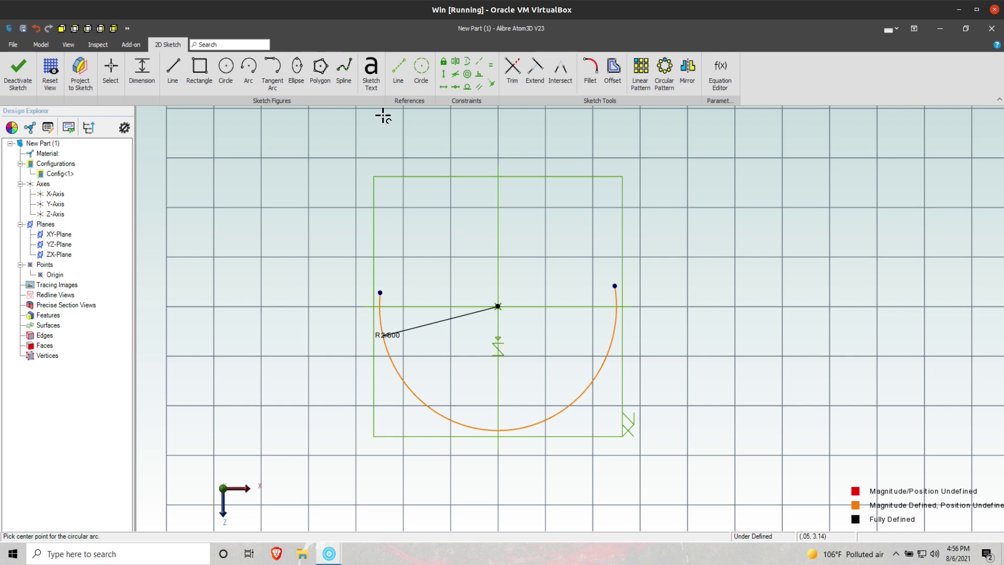
click(272, 67)
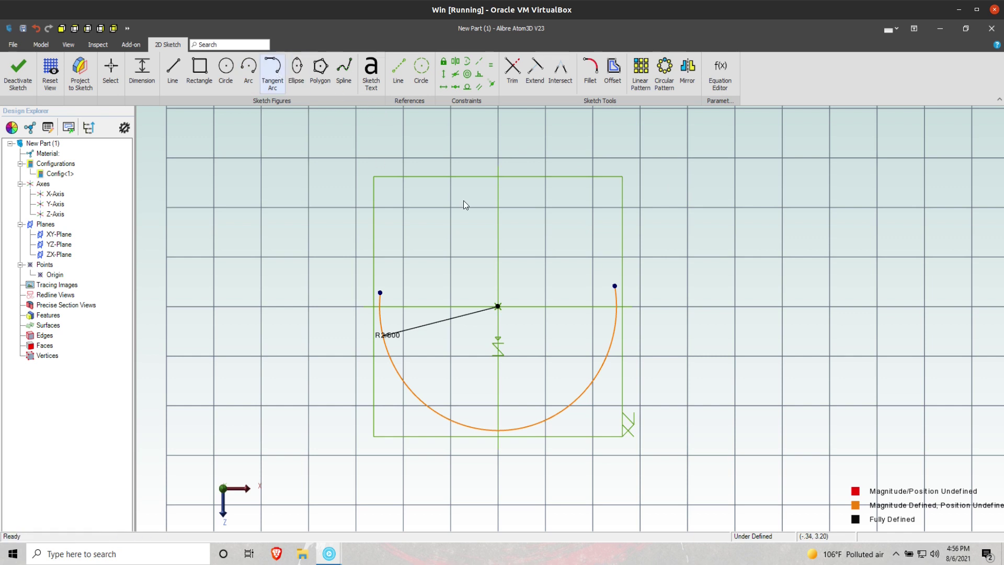
click(615, 286)
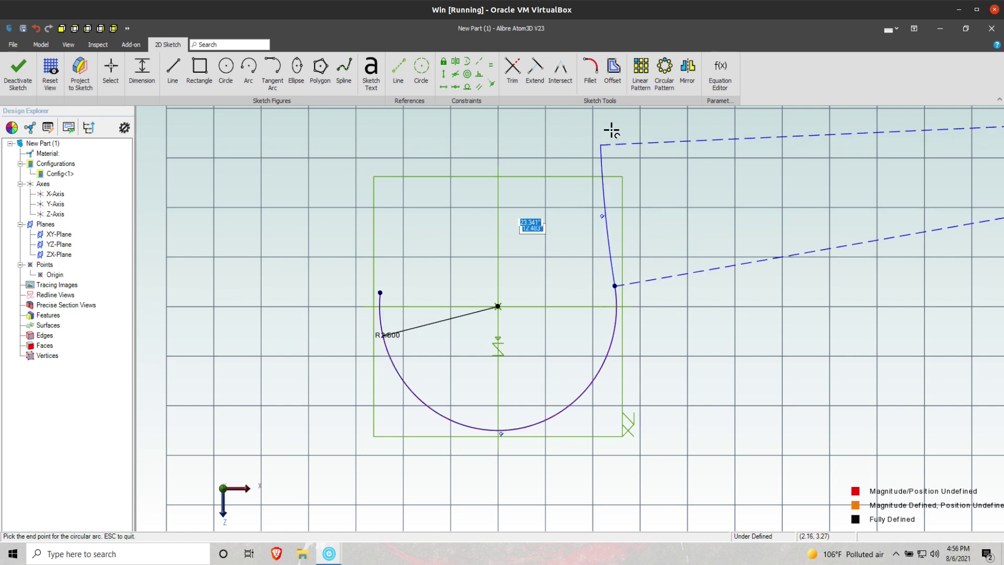
click(639, 132)
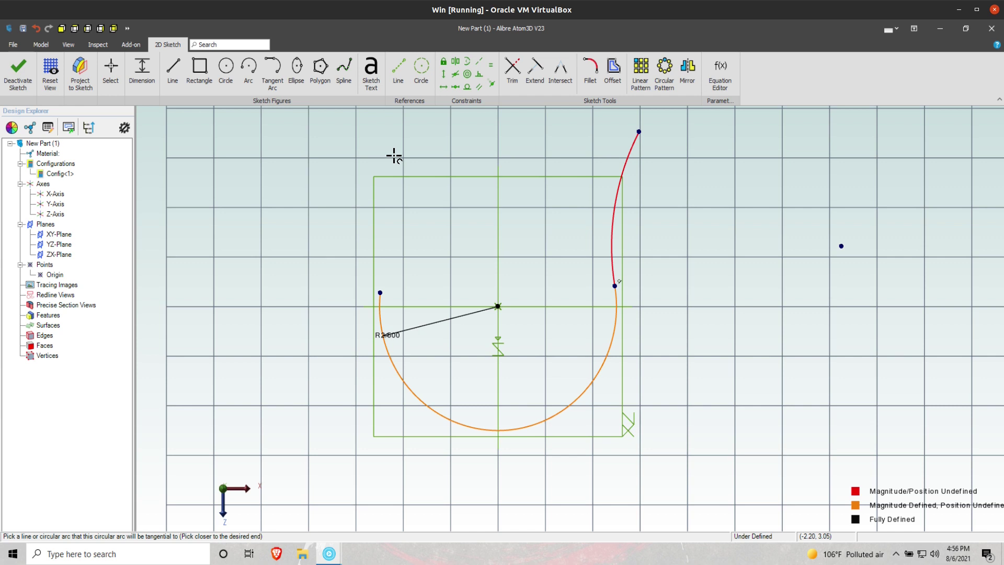
click(380, 292)
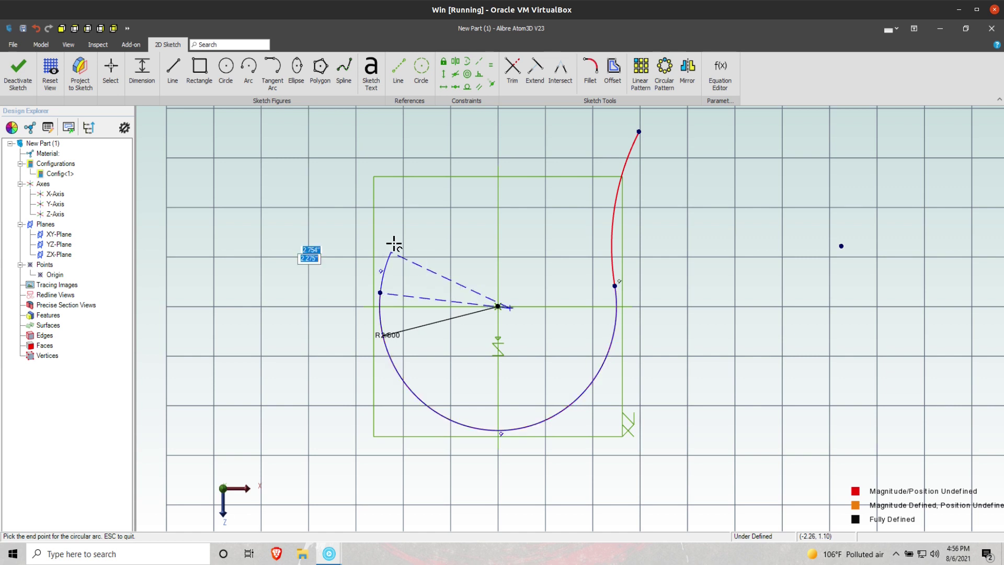
click(374, 141)
key(Escape)
Apply an equal constraint to the two side arcs and the bottom arc
click(491, 65)
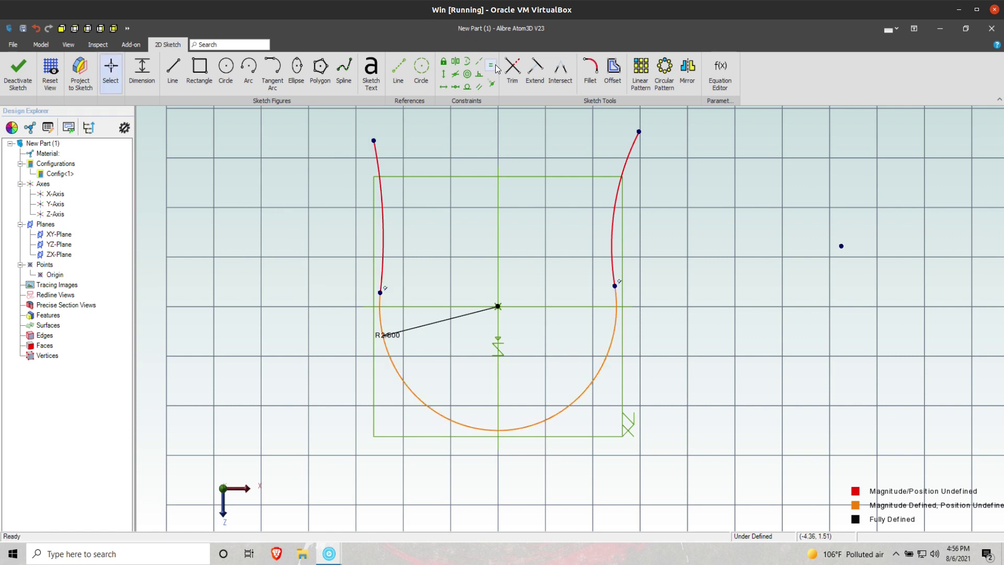
click(383, 206)
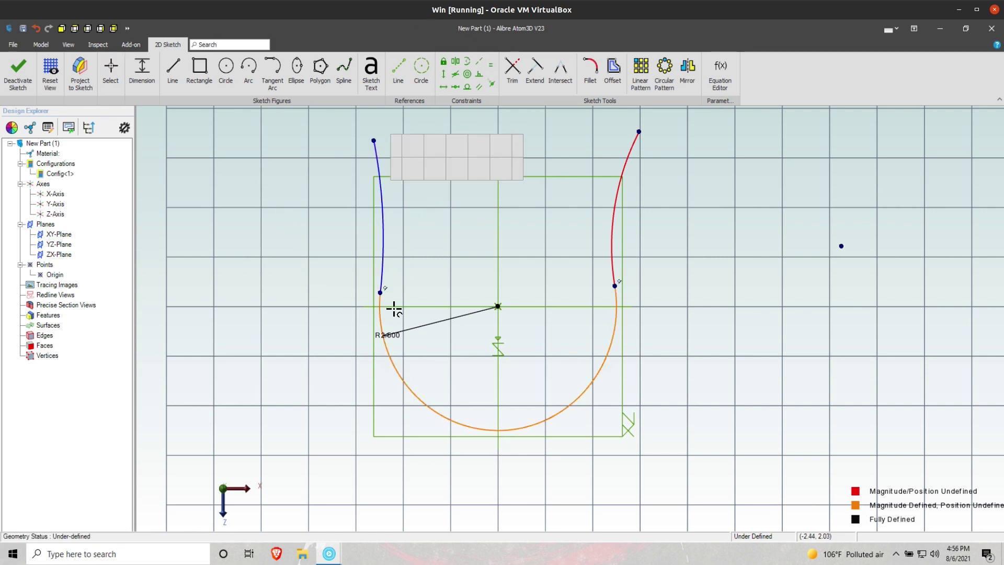
click(389, 355)
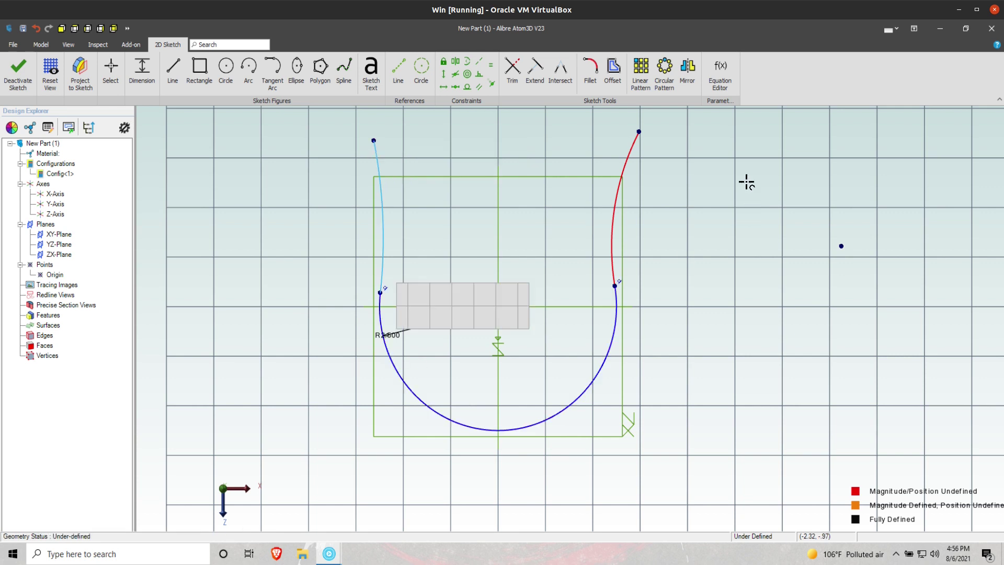
click(618, 184)
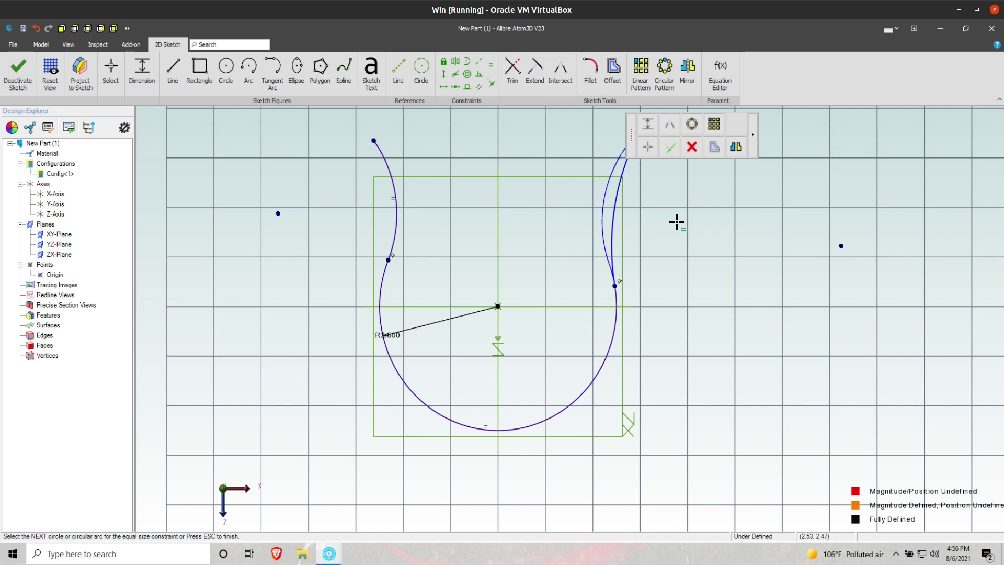
key(Escape)
Apply horizontal constraints between the lower endpoints of the two side arcs and between their upper endpoints
click(443, 87)
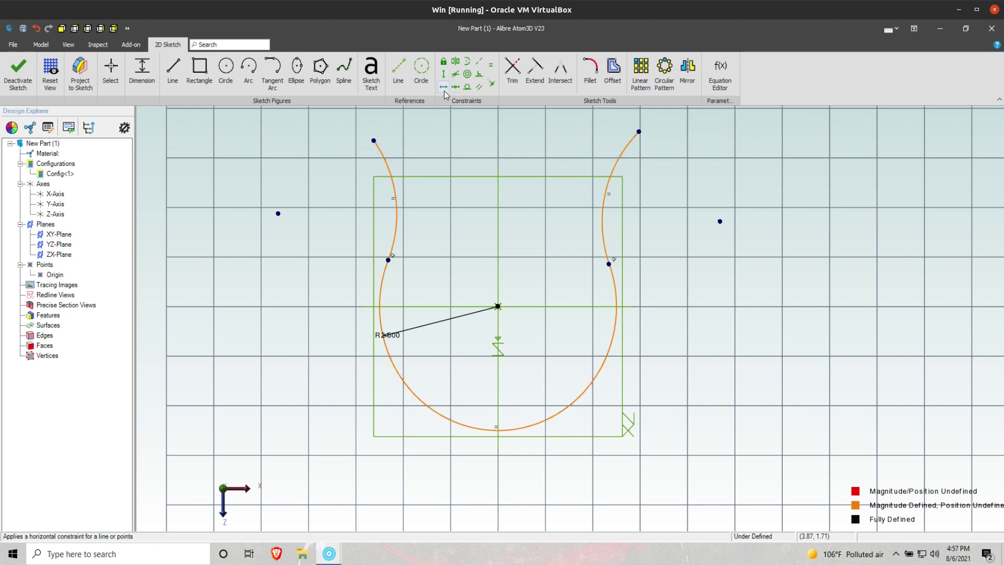
click(387, 259)
click(609, 263)
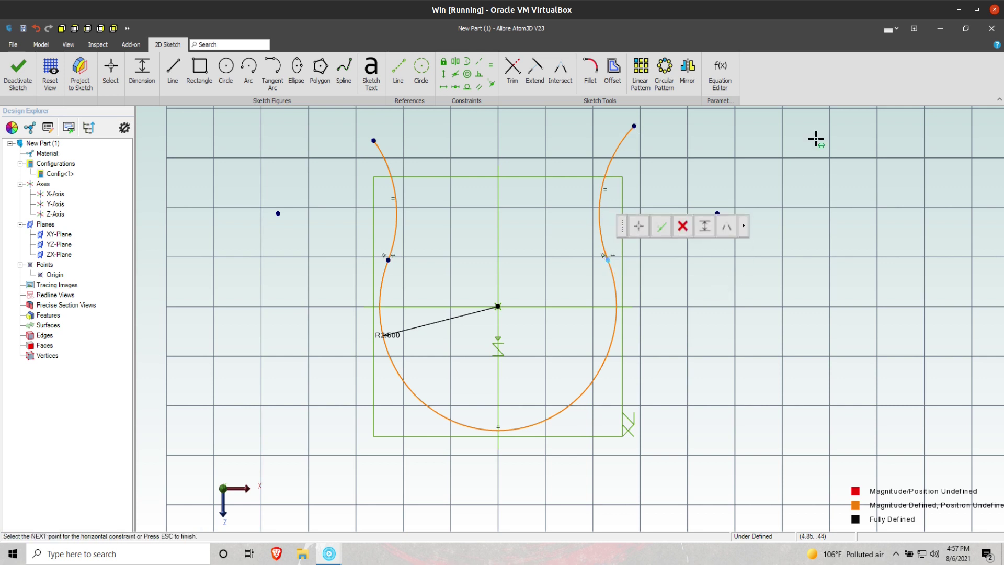
click(635, 126)
click(372, 140)
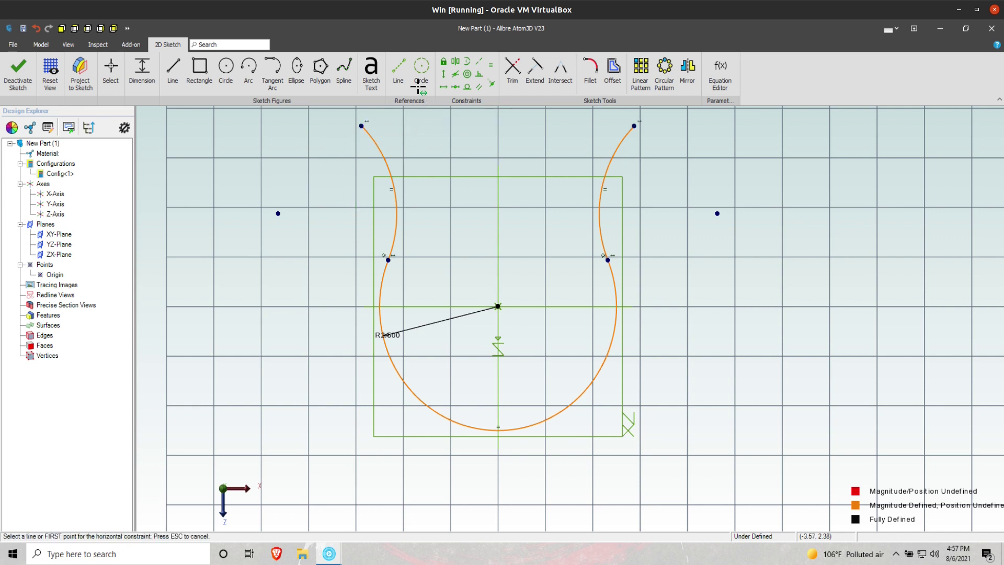
Close the outline with a center-point arc running over the top from the left side arc's upper endpoint to the right one's
mouse_move(469, 336)
middle_down()
mouse_move(451, 349)
mouse_move(465, 345)
mouse_move(454, 418)
mouse_move(503, 445)
mouse_move(524, 406)
middle_up()
click(252, 70)
click(505, 226)
click(381, 290)
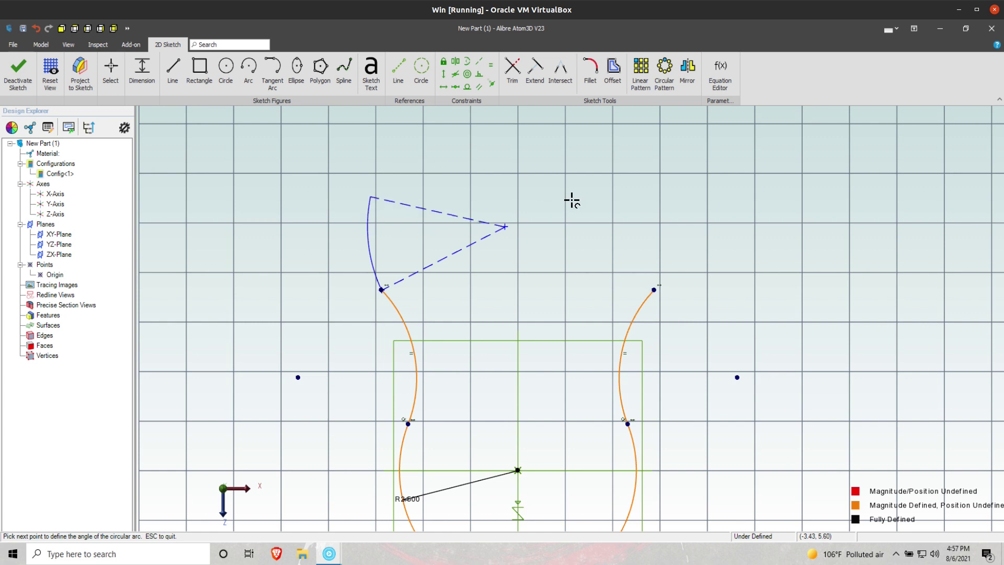
click(654, 289)
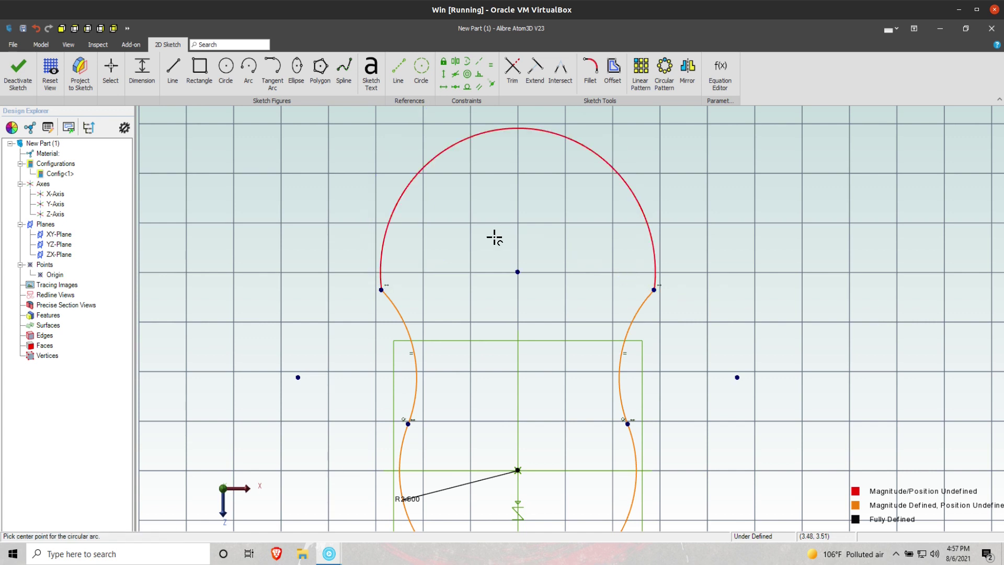
Apply a tangent constraint between the left side arc and the large top arc
click(467, 86)
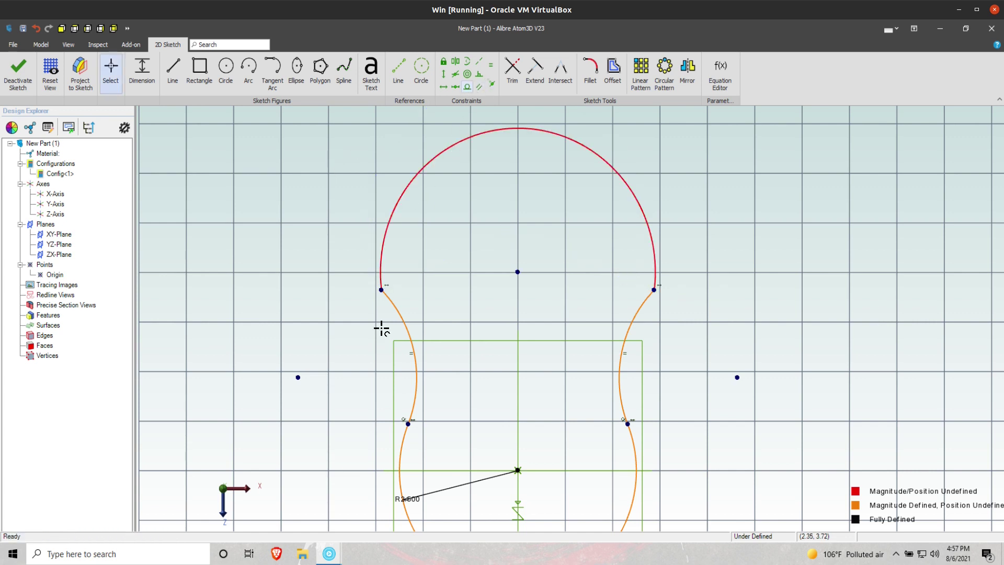
click(391, 305)
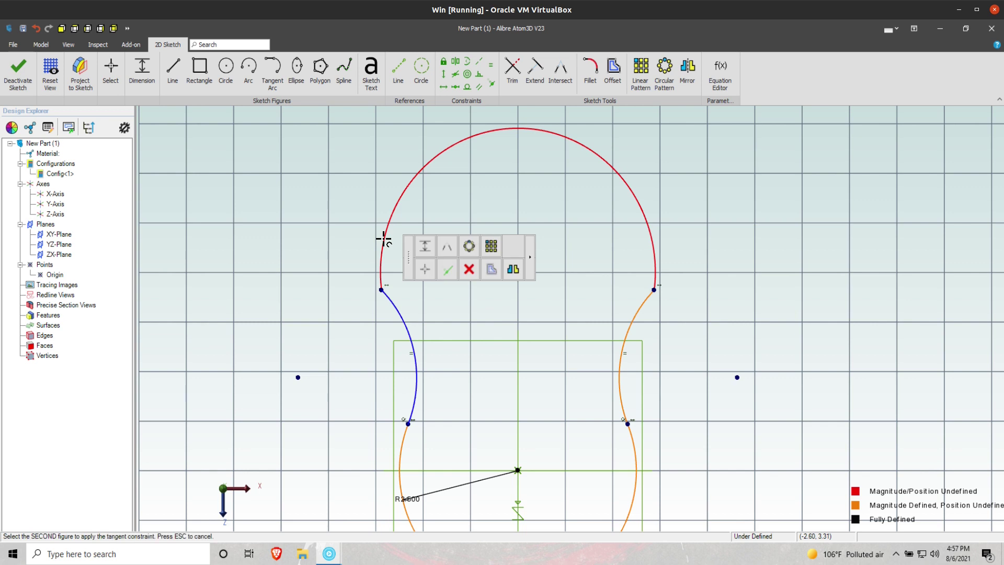
click(395, 248)
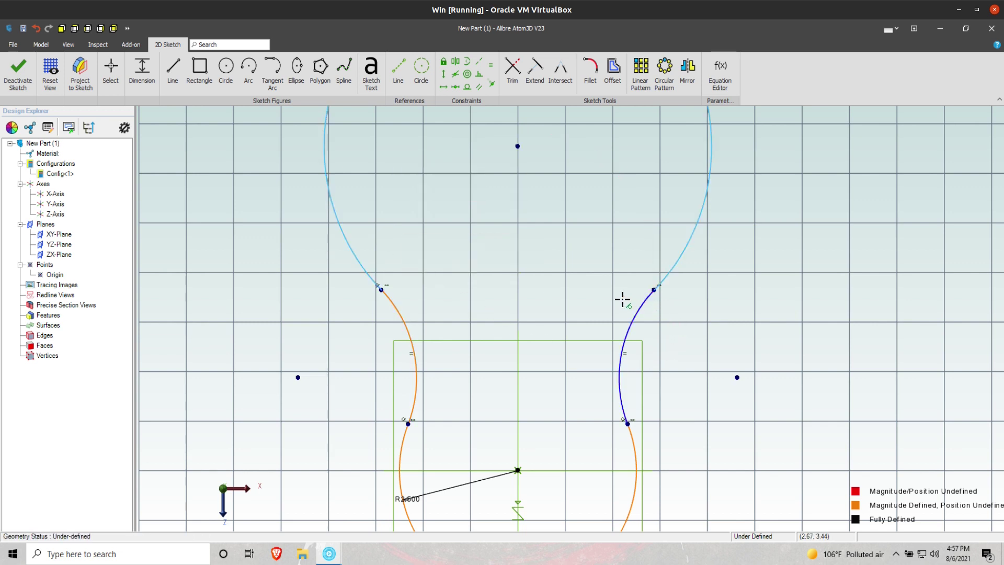
key(Escape)
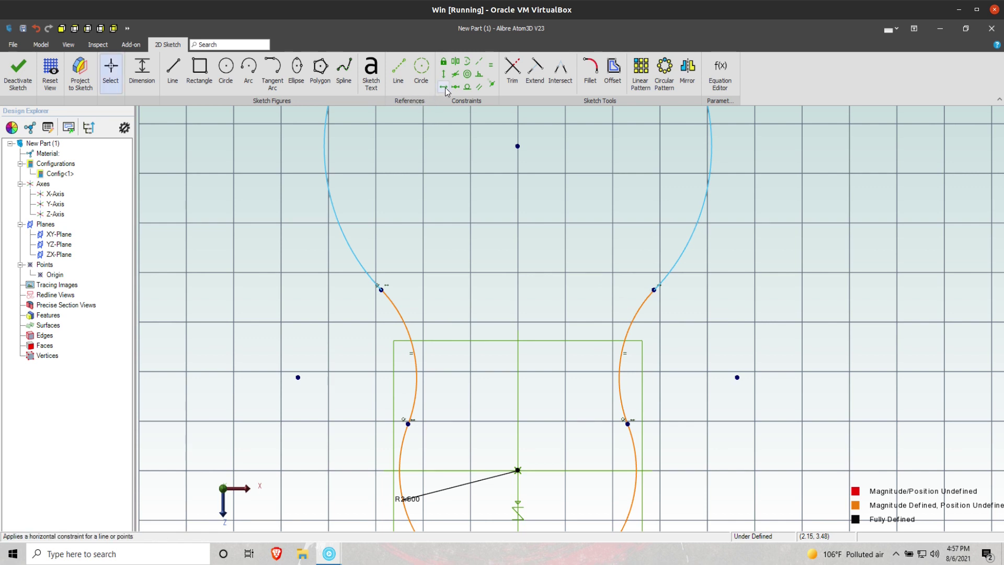
Try to constrain the top arc's center vertically to the origin
click(444, 74)
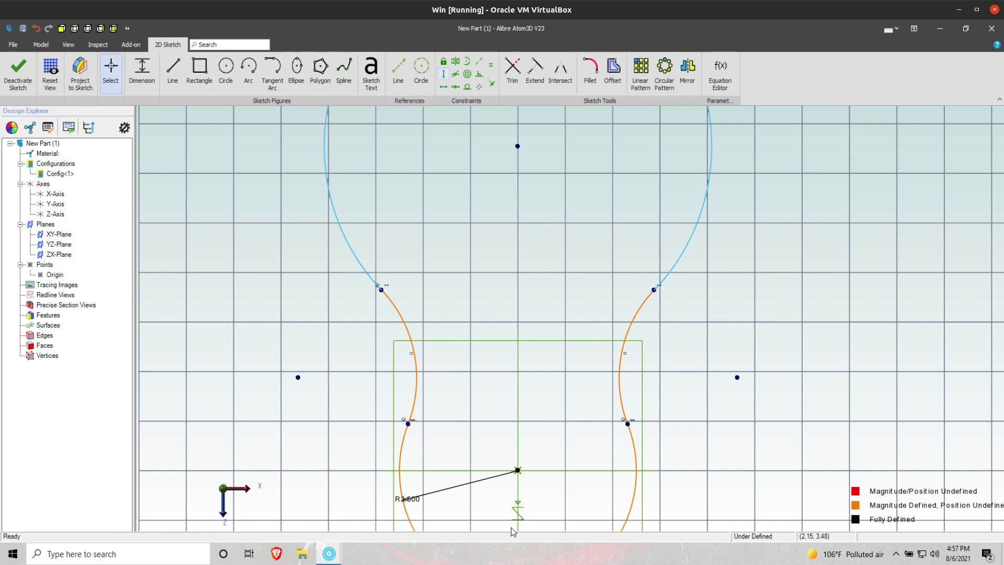
click(517, 470)
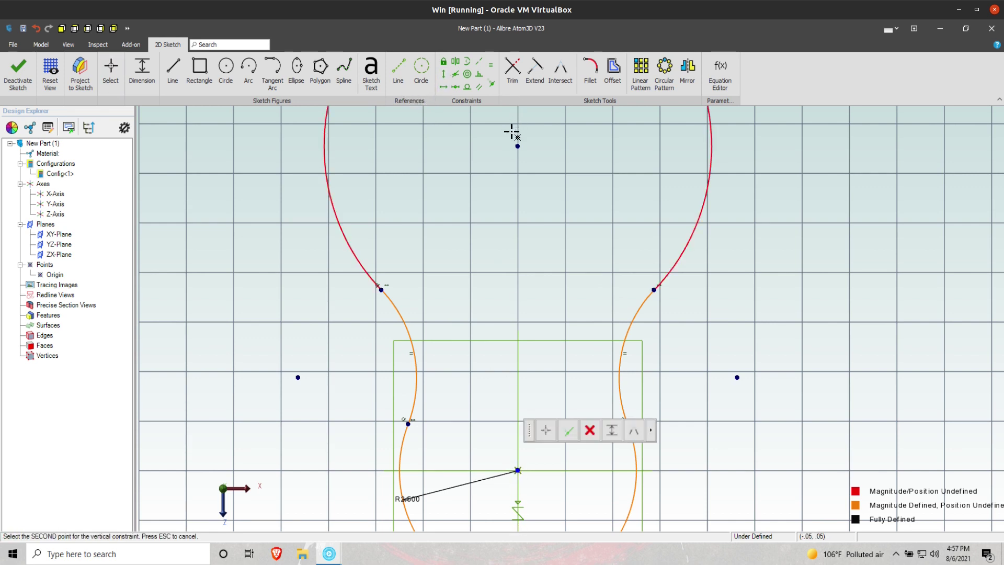
click(517, 146)
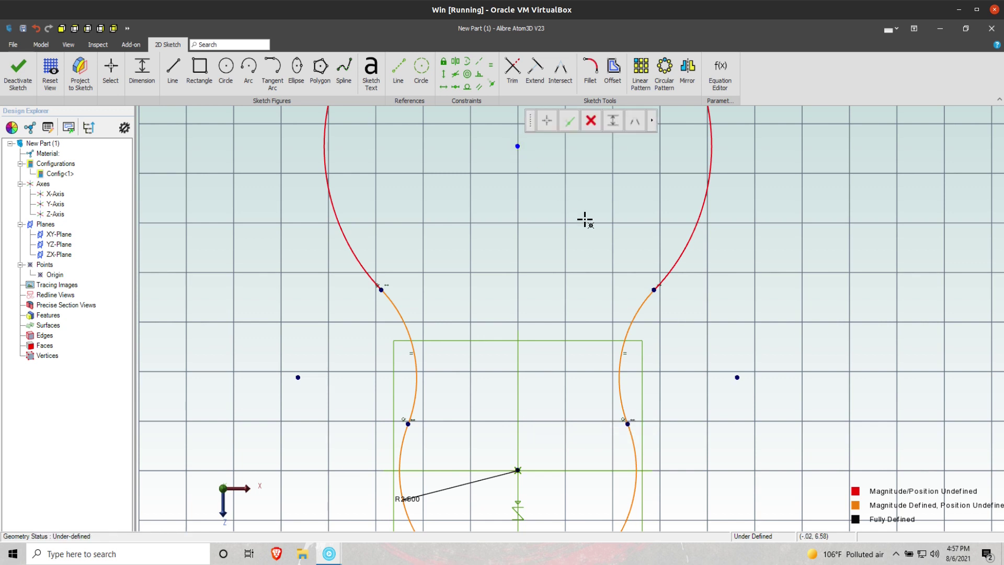
click(502, 303)
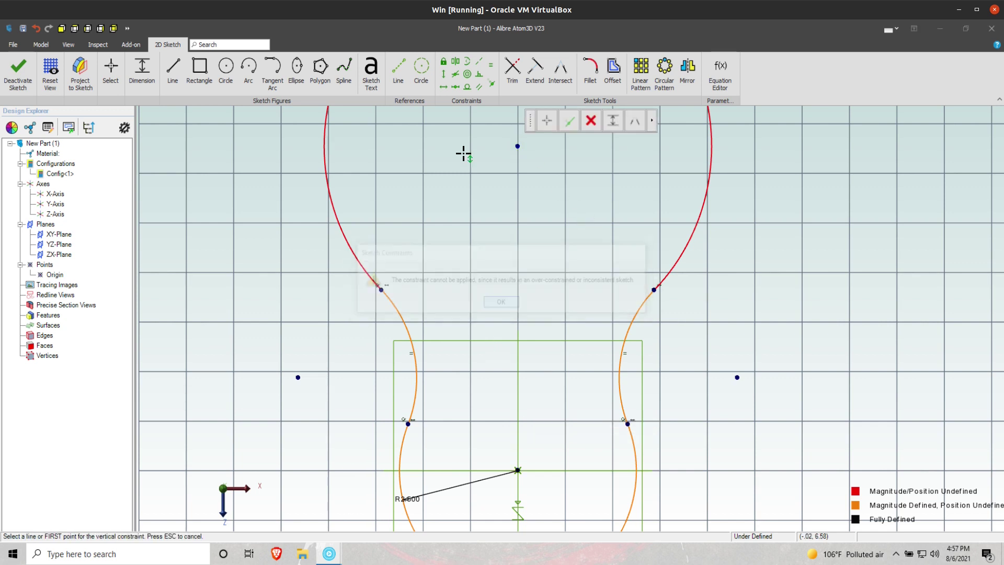
Apply an equal constraint between the left side arc and the top arc
click(490, 64)
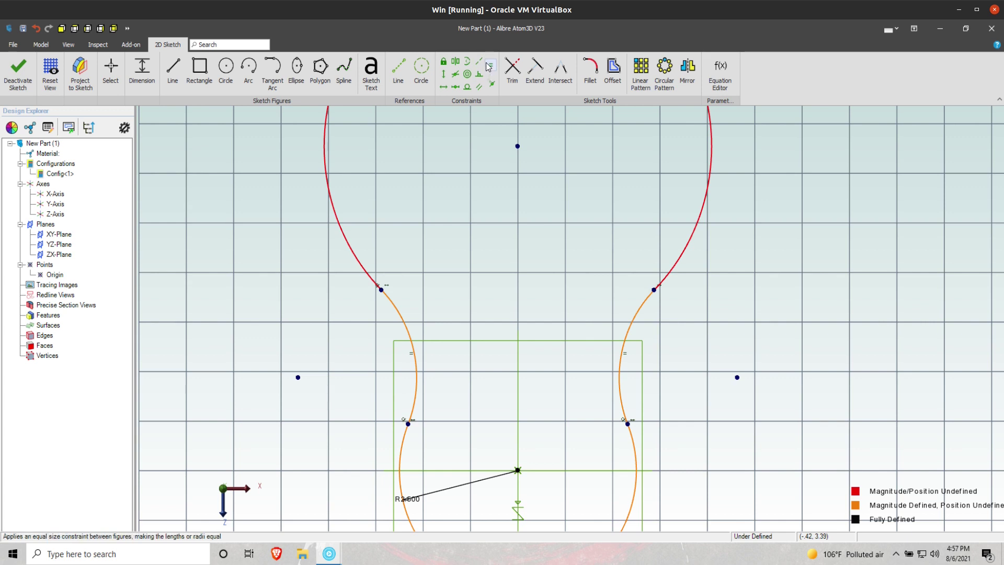
click(391, 299)
click(359, 263)
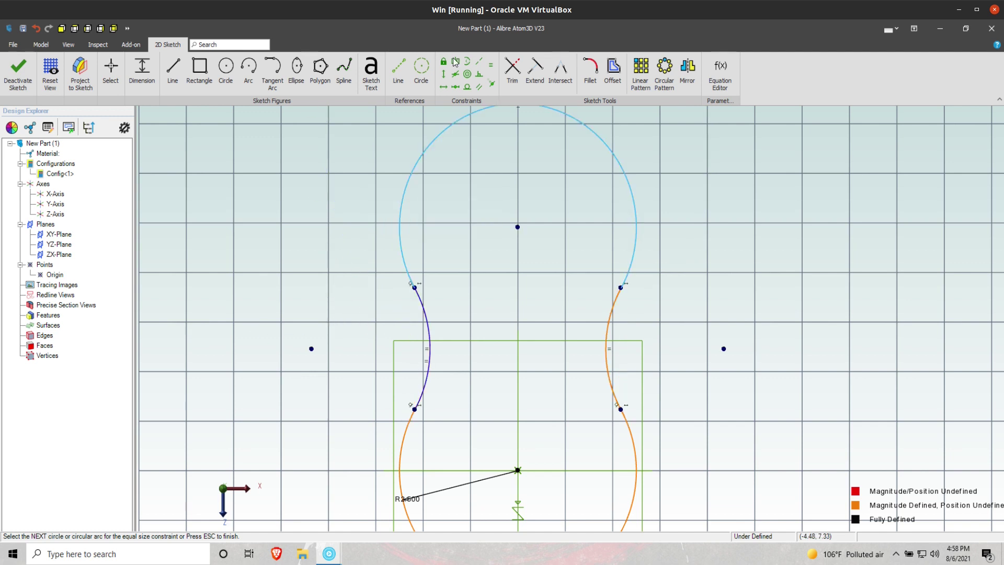
Dimension the distance between the origin and the top arc's center, and finish the base sketch
click(142, 71)
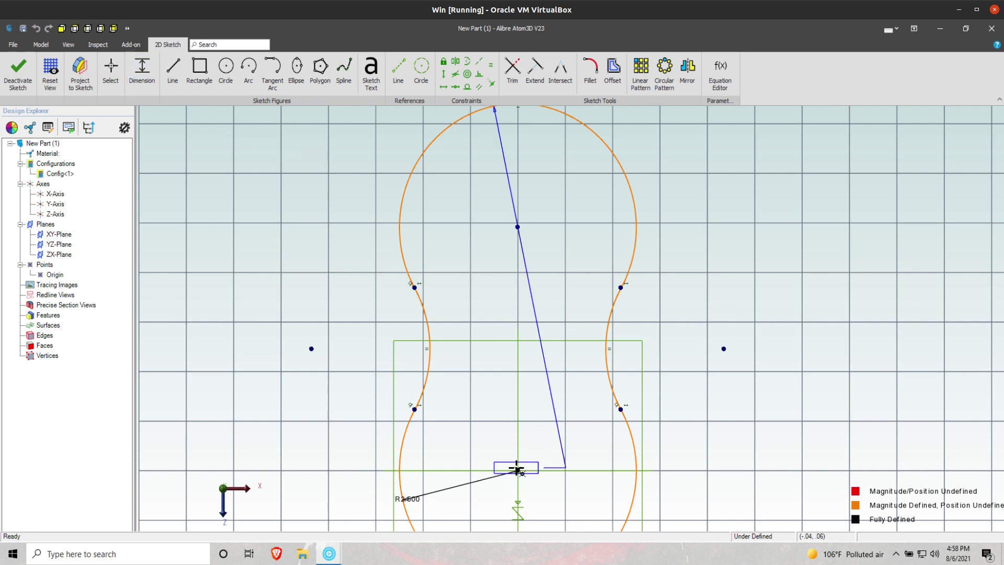
click(517, 467)
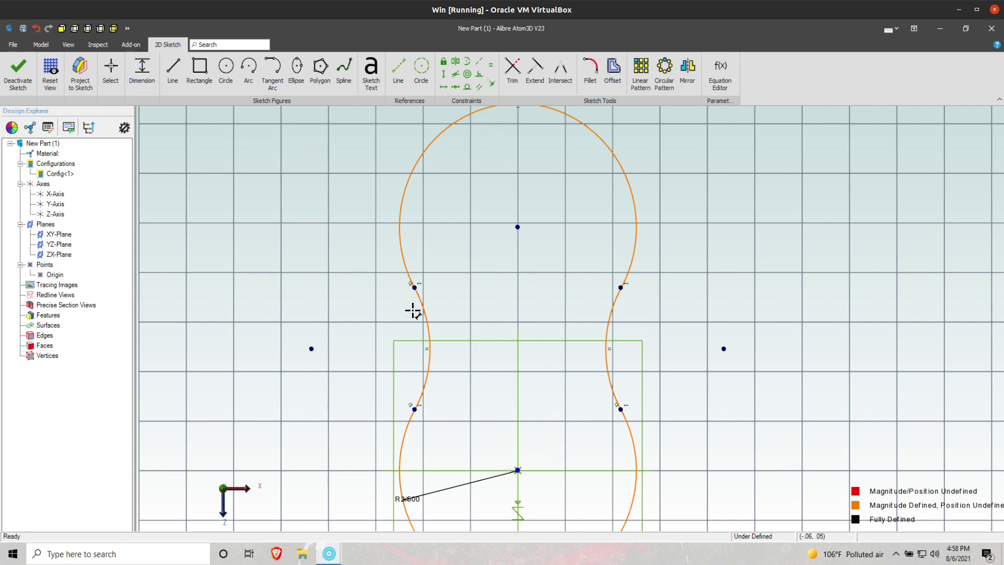
click(154, 71)
click(518, 470)
click(826, 305)
text(4.910155")
key(Return)
mouse_move(441, 340)
middle_down()
mouse_move(399, 61)
mouse_move(422, 76)
mouse_move(592, 80)
mouse_move(654, 113)
mouse_move(670, 144)
mouse_move(757, 237)
middle_up()
click(50, 84)
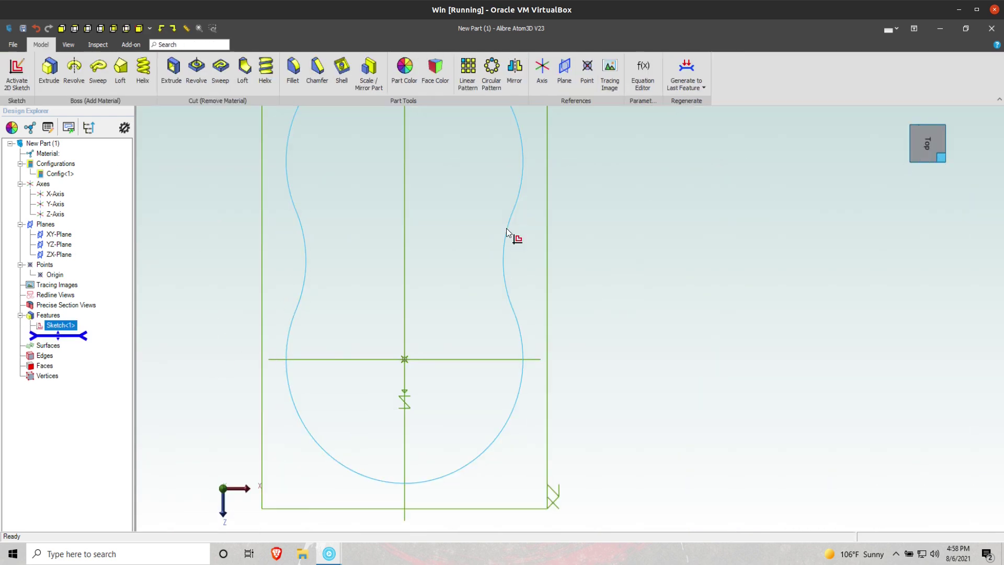
Insert a reference plane offset 1.5 from the ZX-Plane
mouse_move(513, 205)
middle_down()
mouse_move(510, 179)
mouse_move(566, 345)
mouse_move(576, 345)
middle_up()
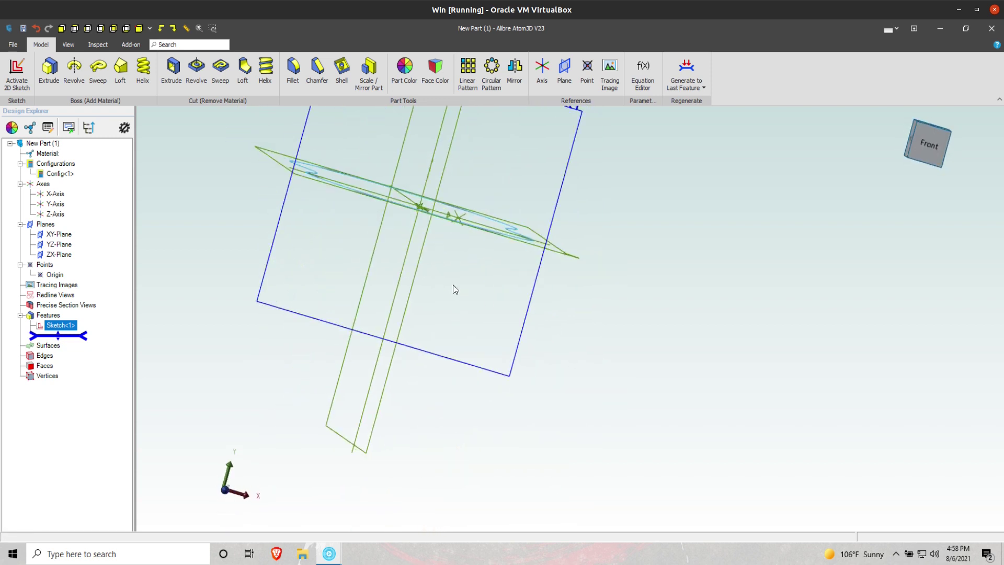
click(557, 250)
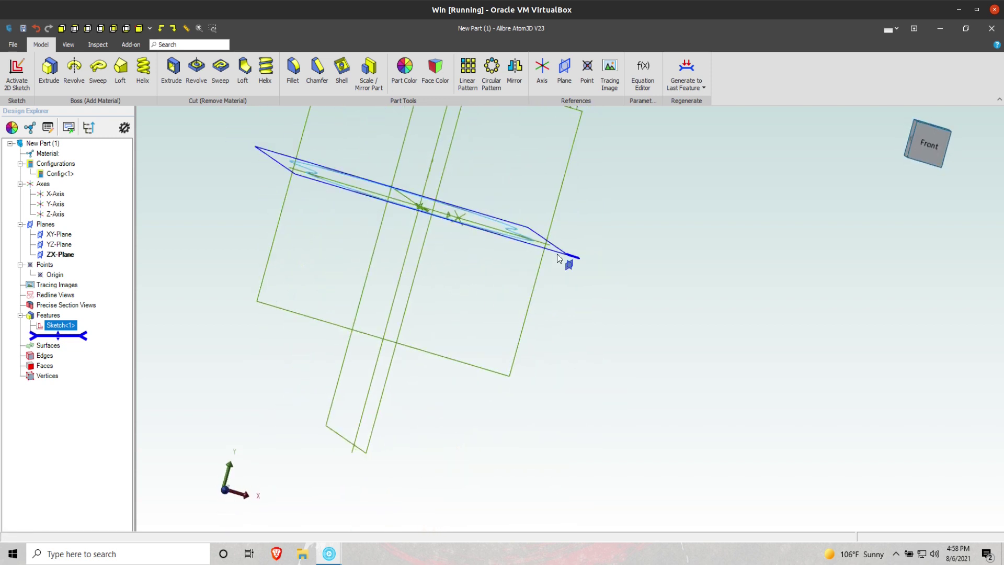
click(568, 83)
double_click(745, 106)
text(1.5)
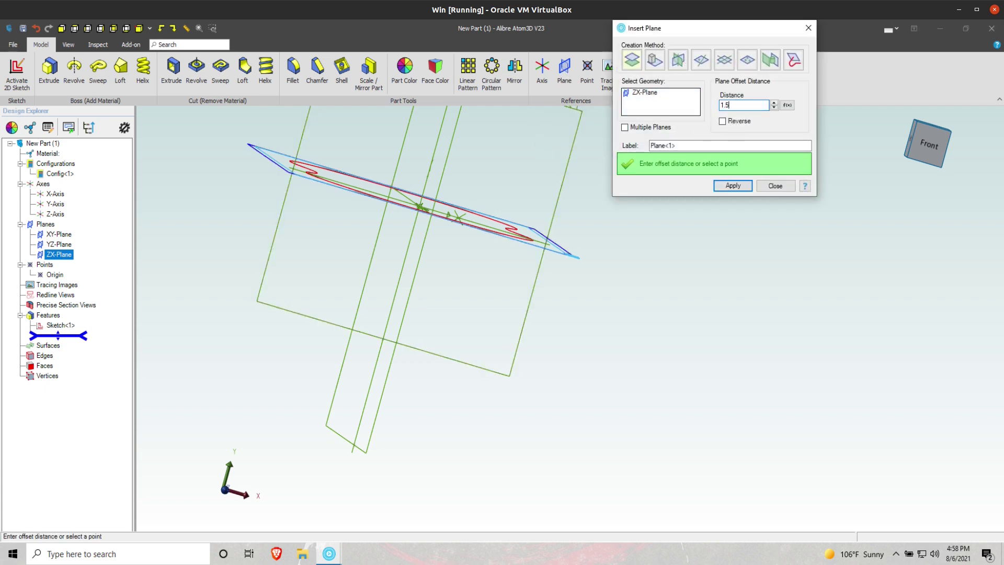
key(Return)
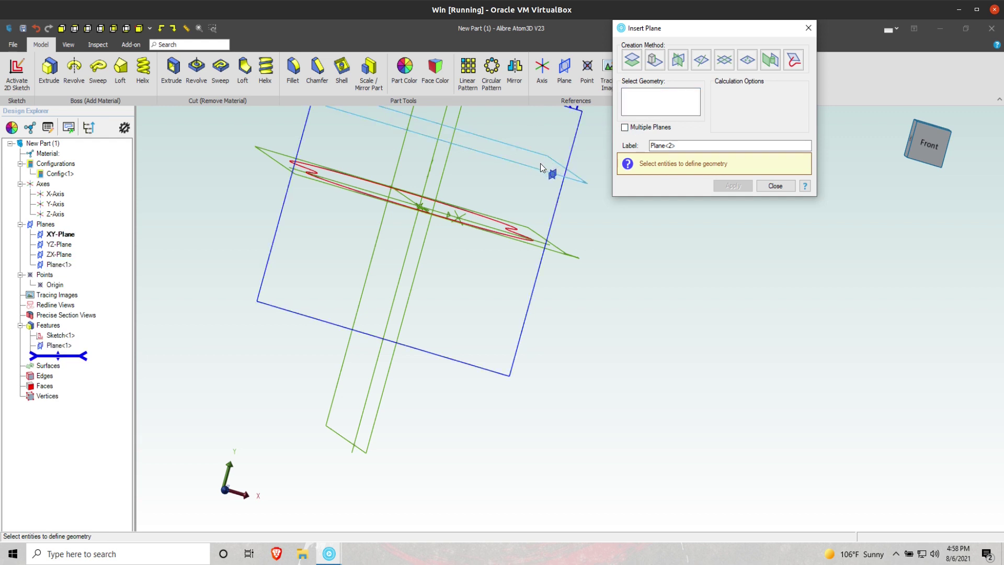
Insert a second reference plane offset by the same distance from the first offset plane, and finish inserting planes
click(563, 165)
click(732, 185)
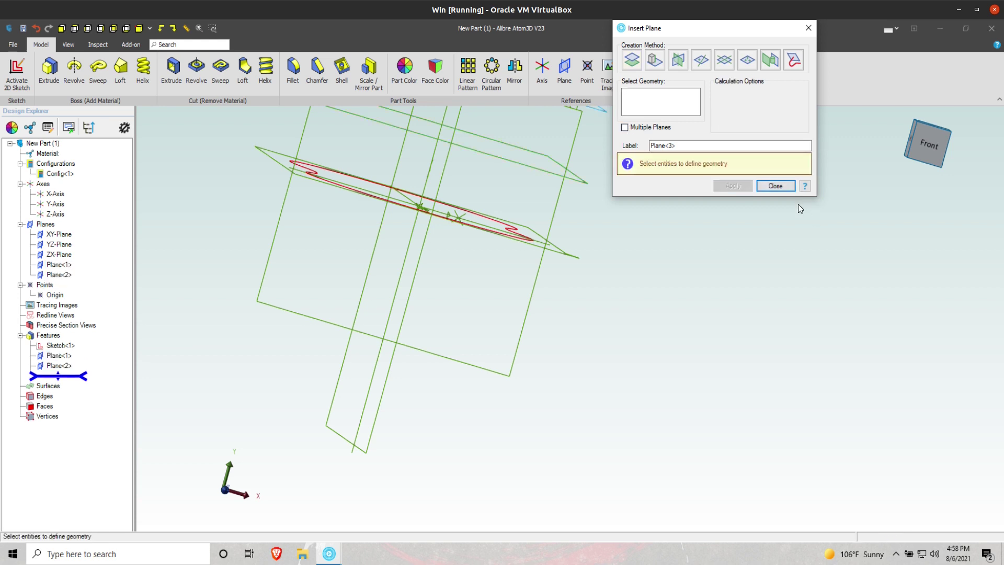
click(779, 188)
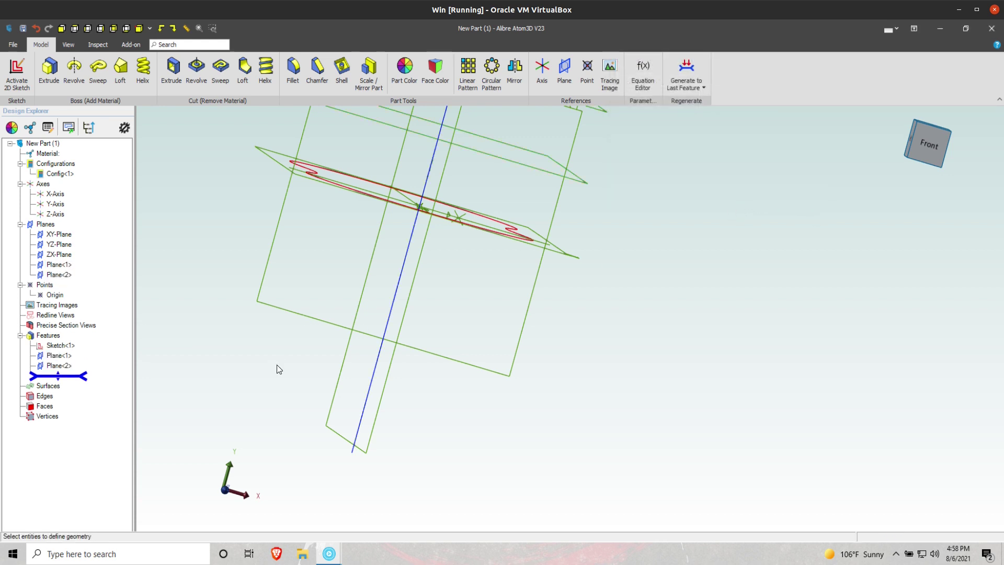
On Plane<1>, sketch a center-point arc slightly larger than the base outline's top end and align its center vertically with the origin
click(934, 136)
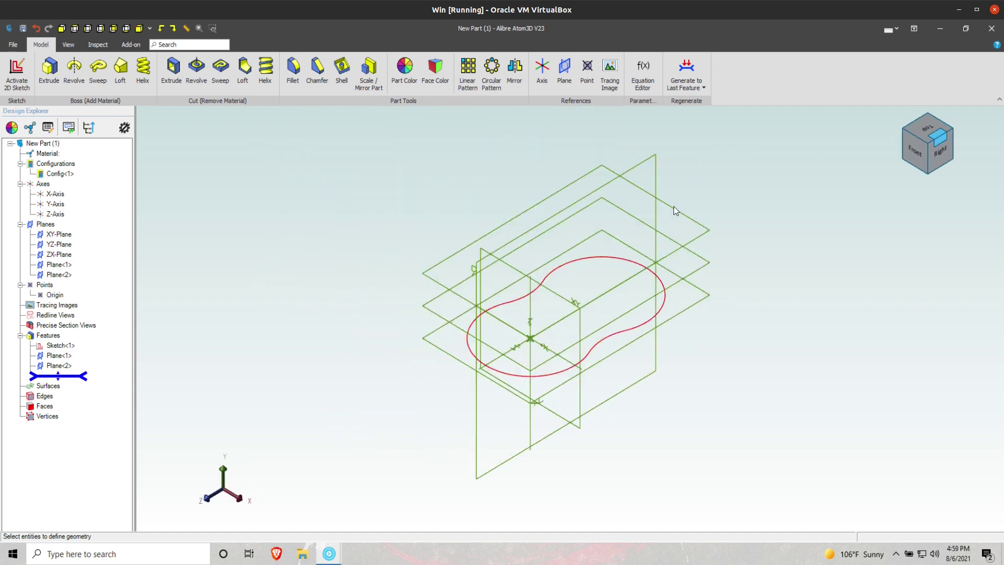
click(702, 259)
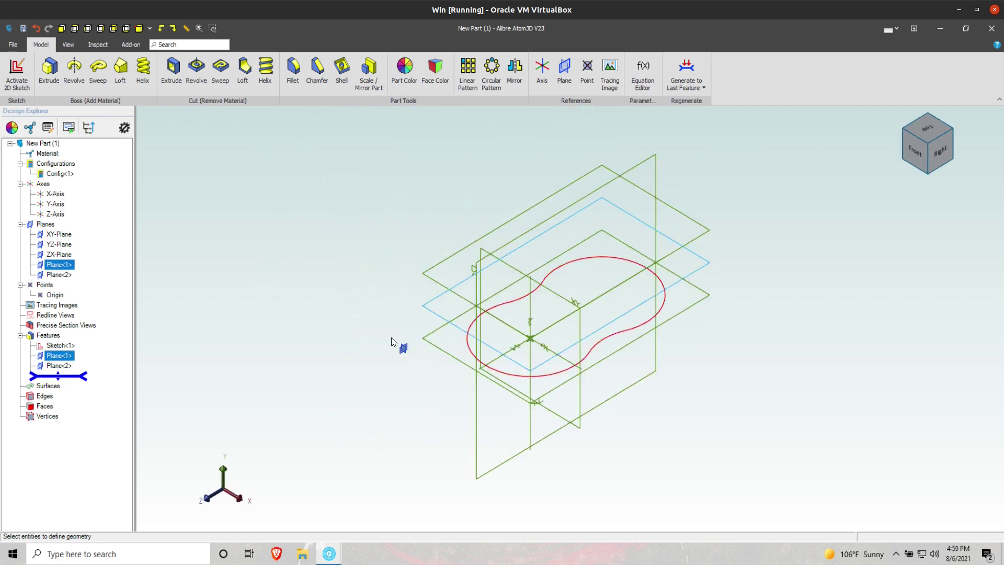
click(16, 73)
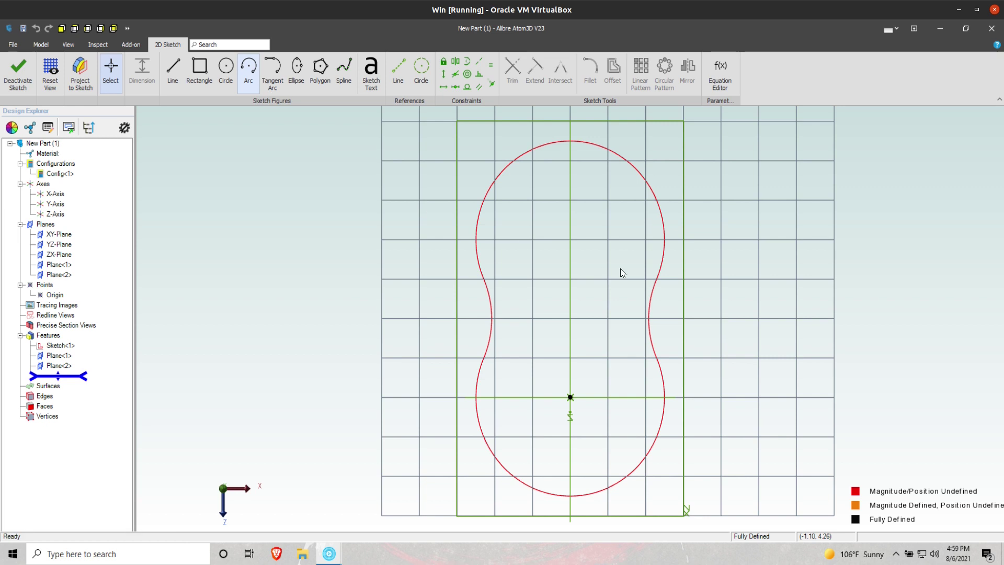
click(562, 238)
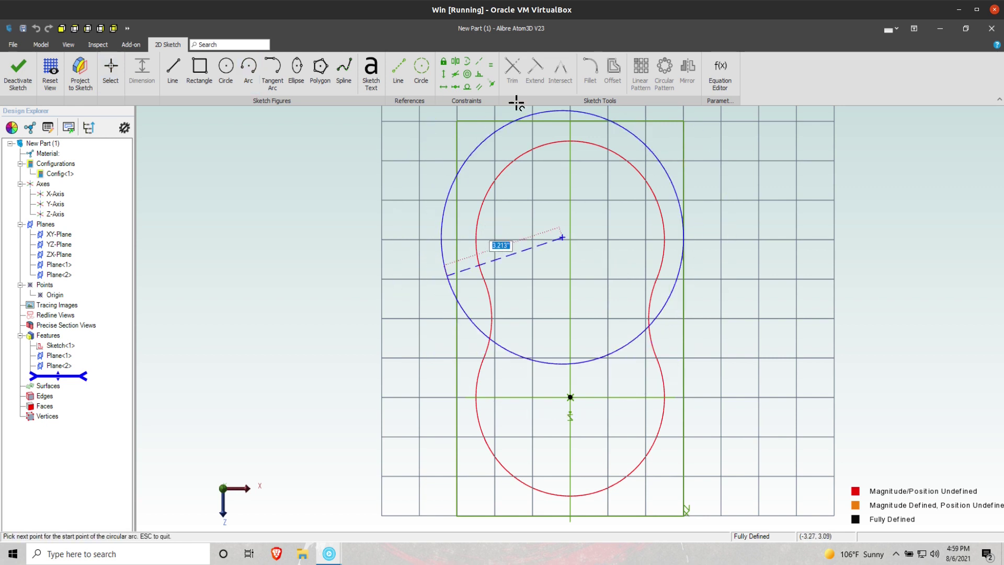
click(450, 273)
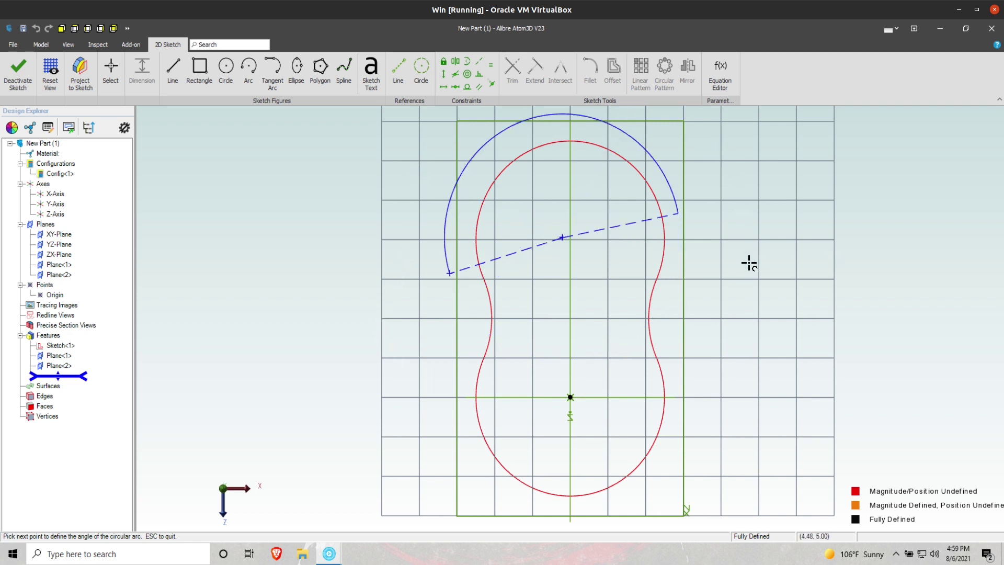
click(567, 229)
key(Escape)
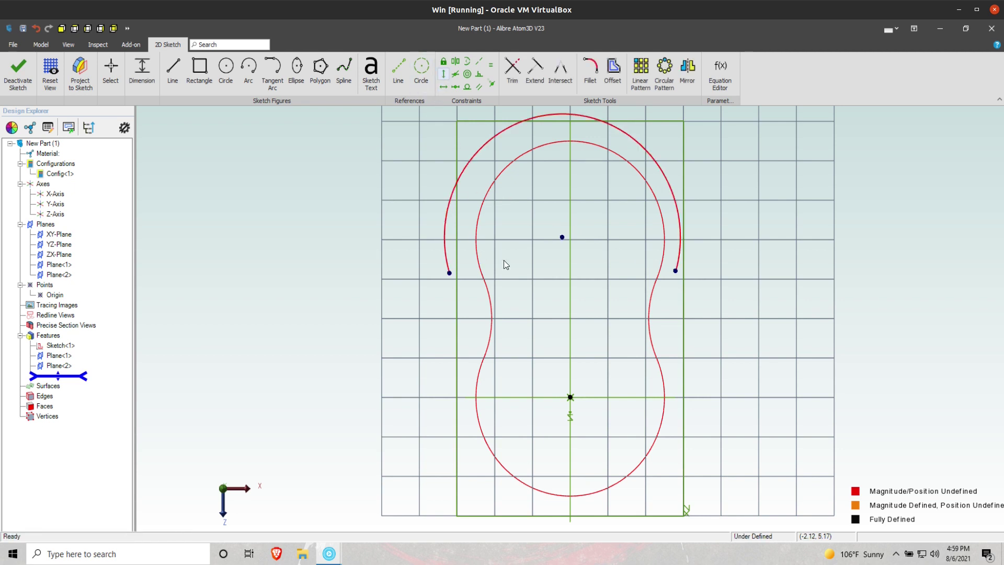
click(563, 236)
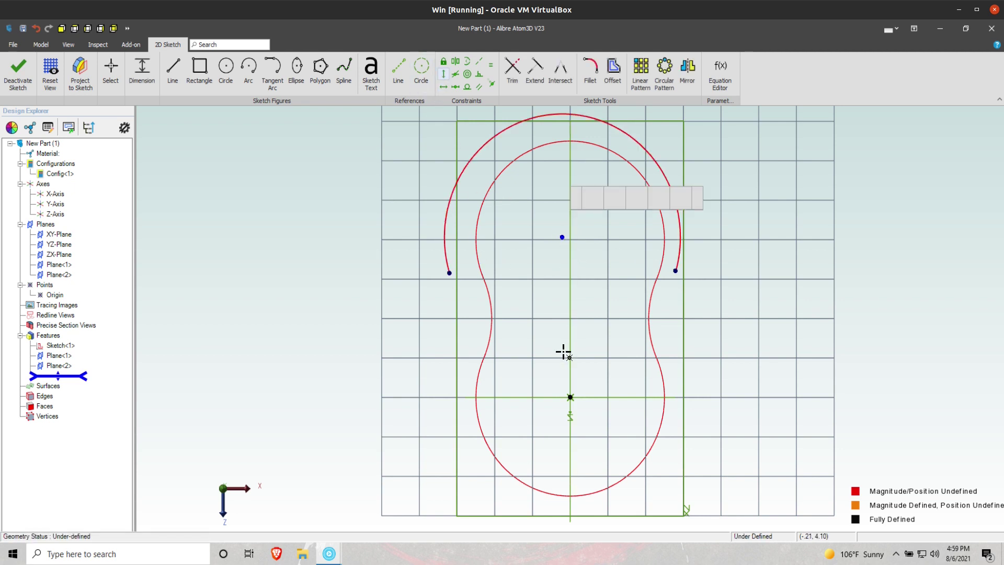
click(570, 397)
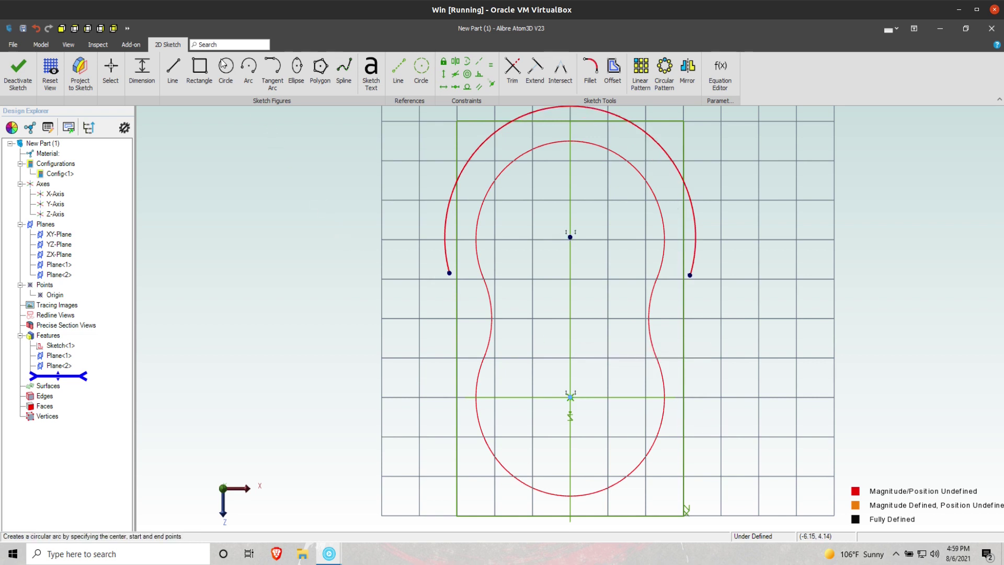
Draw a line from each end of the large arc, slanting down and inward to just short of the origin's level
click(168, 70)
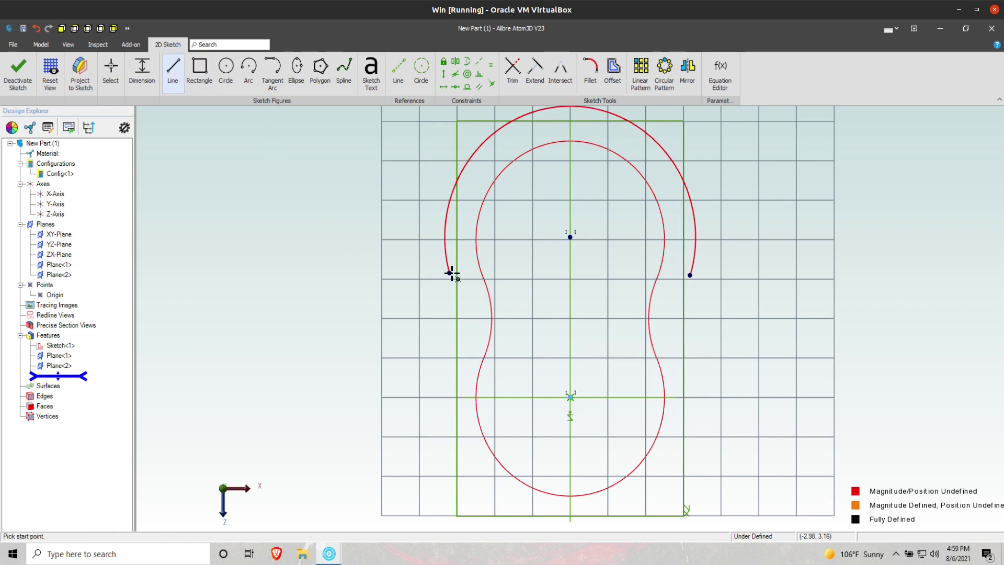
click(555, 399)
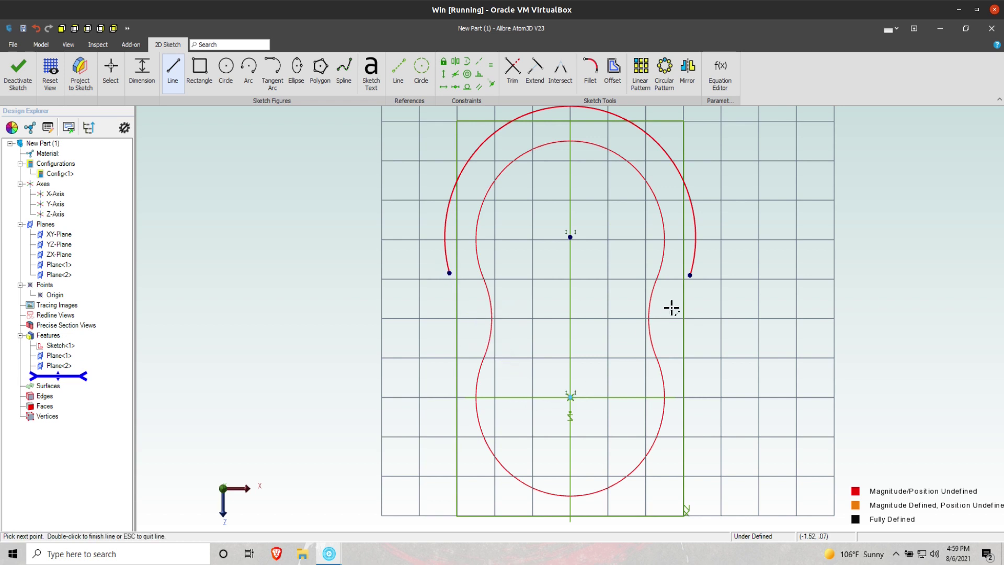
click(512, 394)
key(Escape)
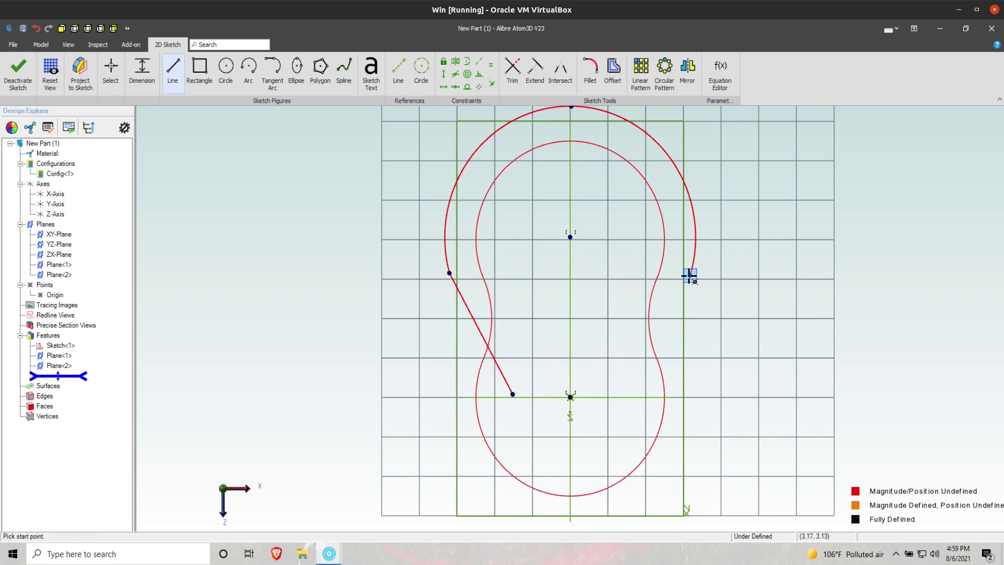
click(625, 375)
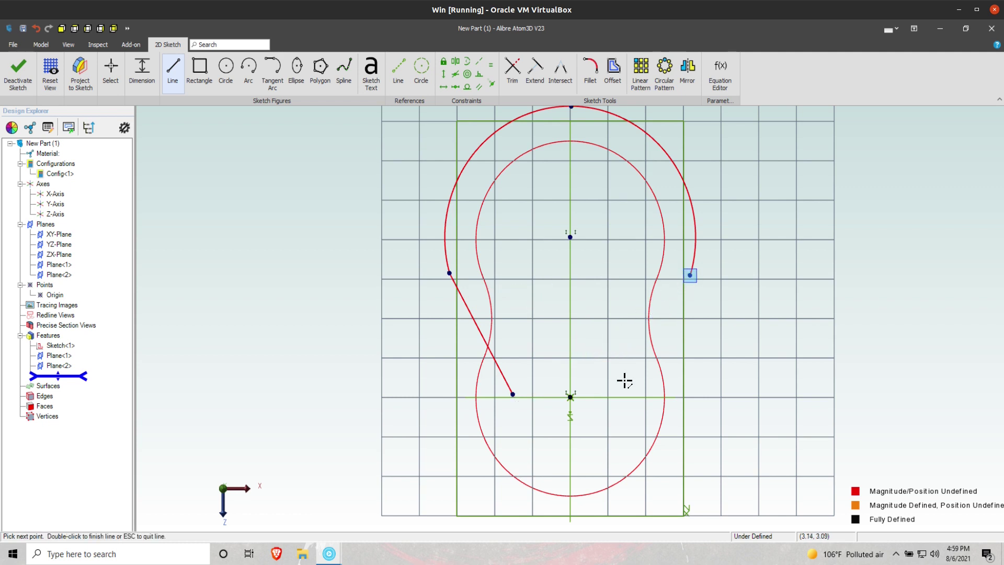
click(626, 381)
double_click(625, 380)
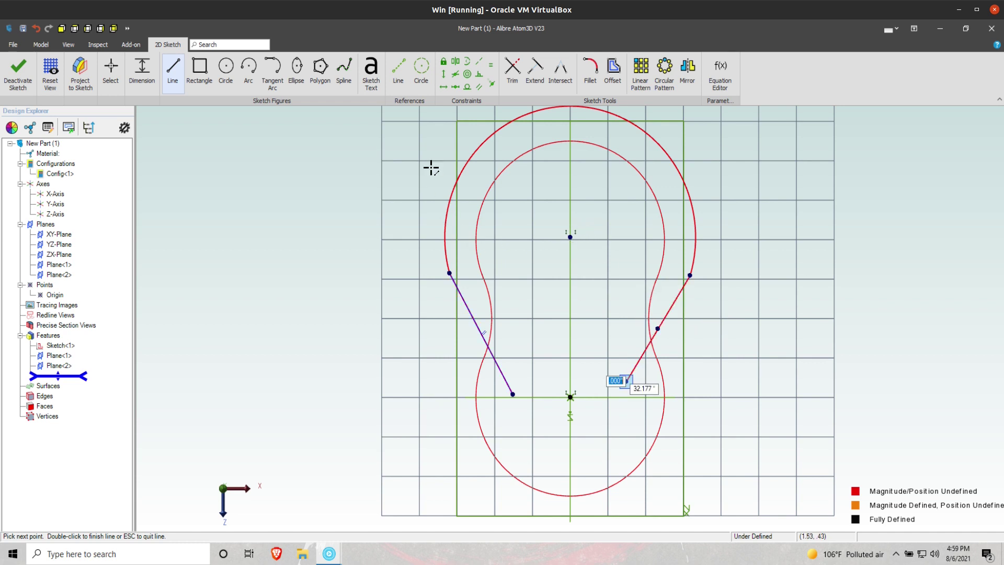
click(468, 88)
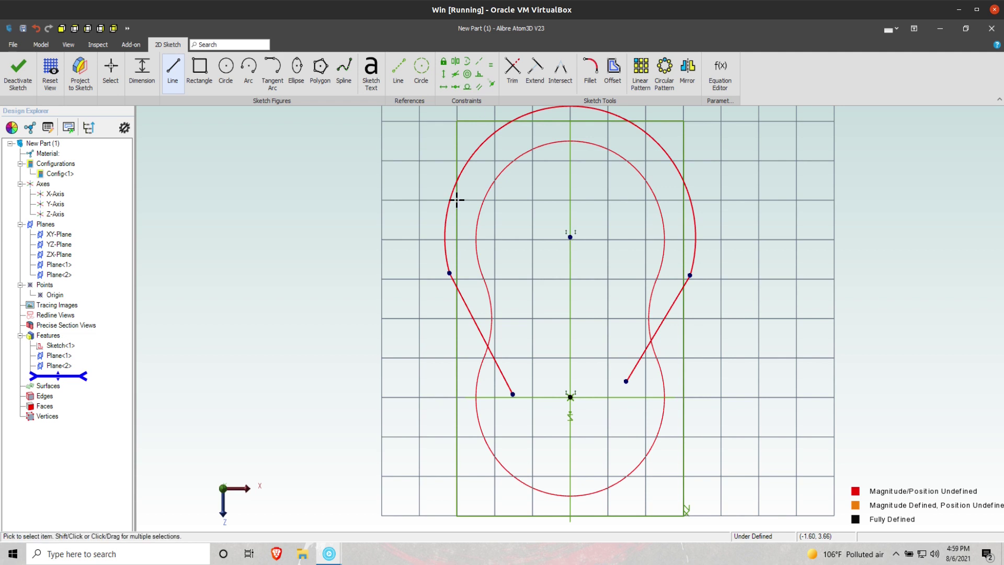
click(460, 292)
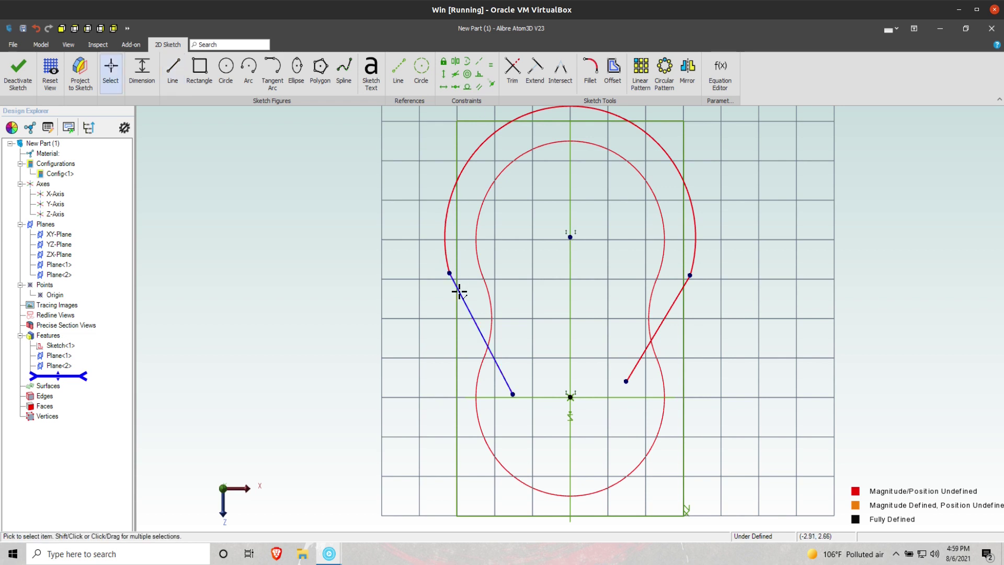
click(448, 206)
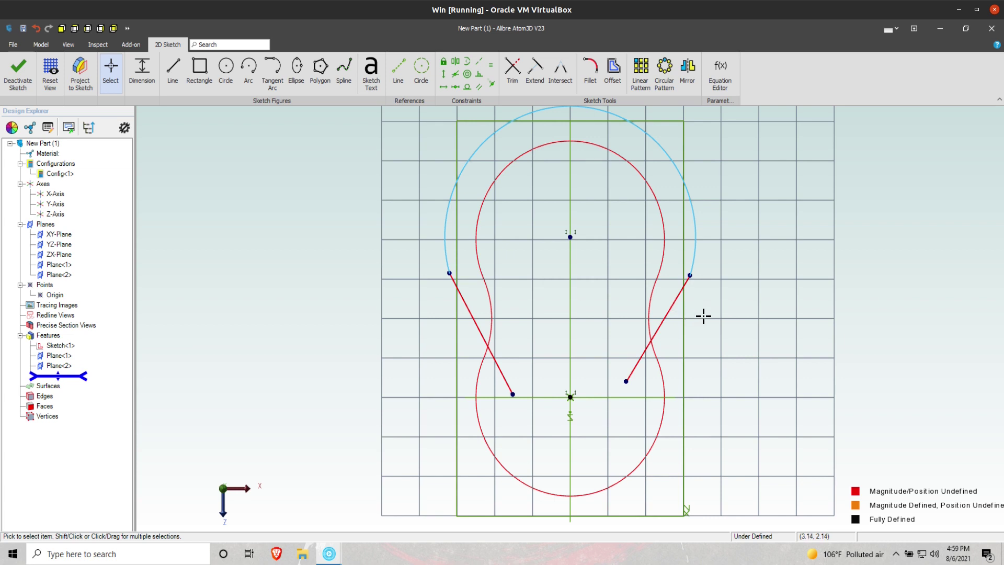
click(682, 292)
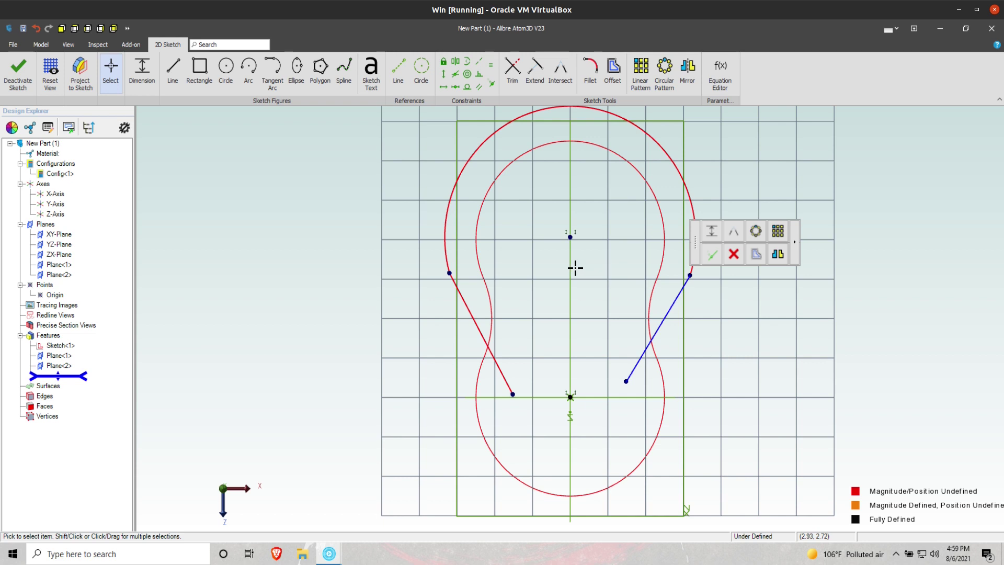
Constrain both slanted lines to be tangent to the large arc at its ends
click(466, 88)
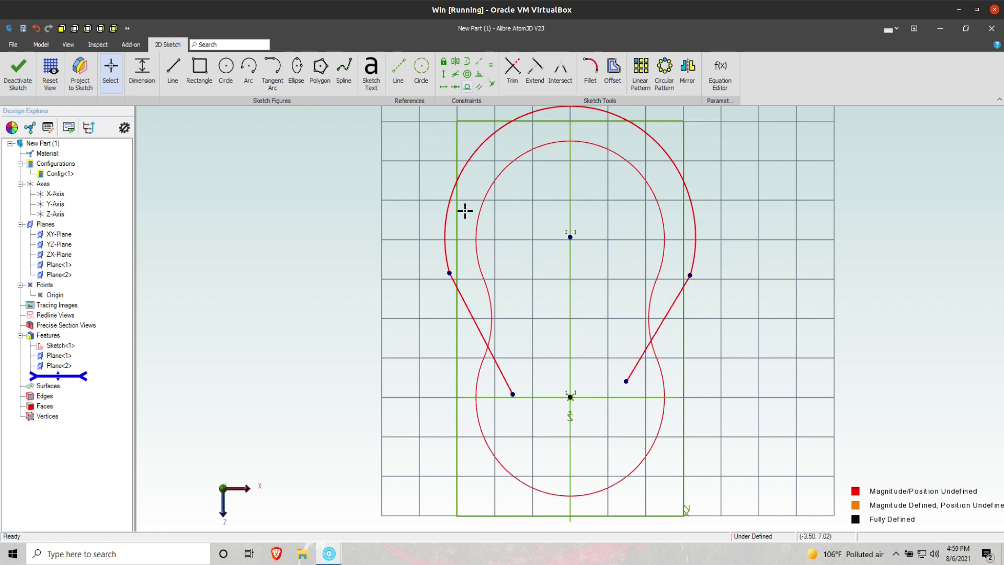
click(457, 287)
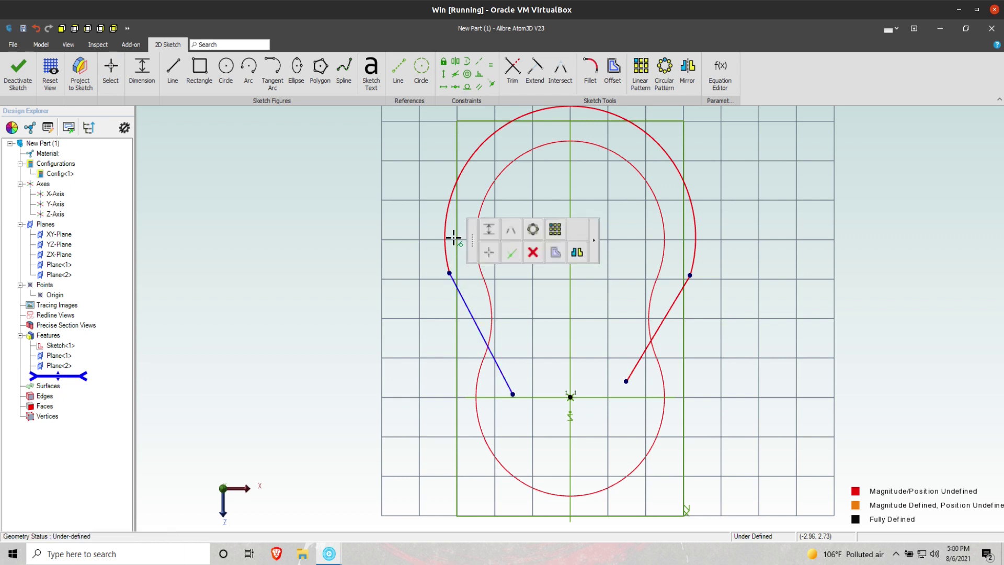
click(447, 229)
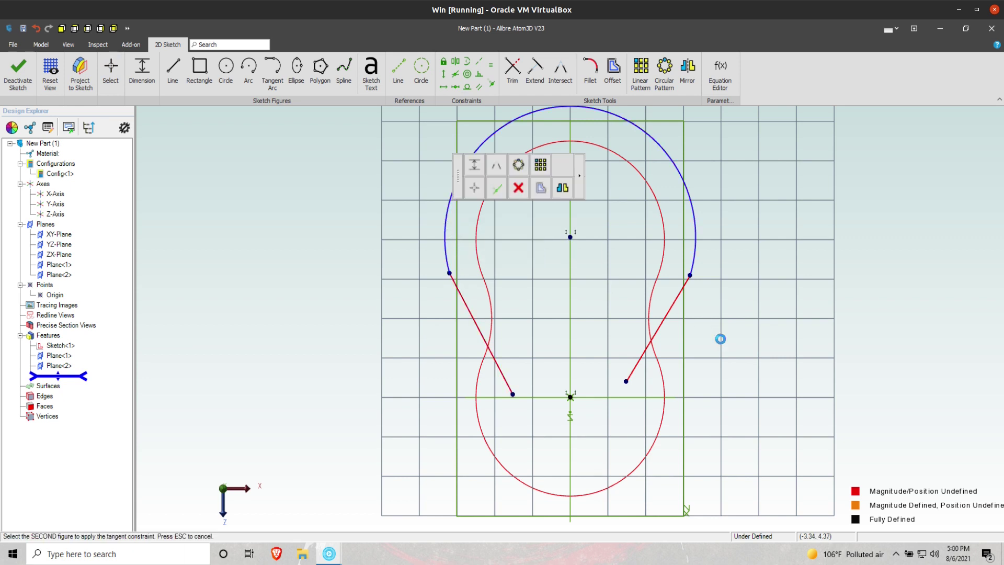
click(678, 285)
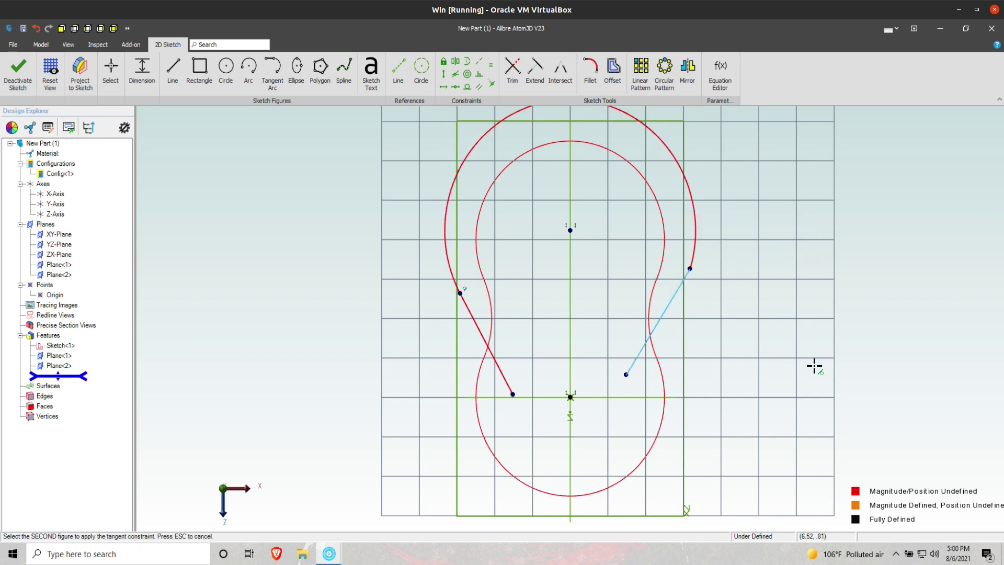
click(693, 241)
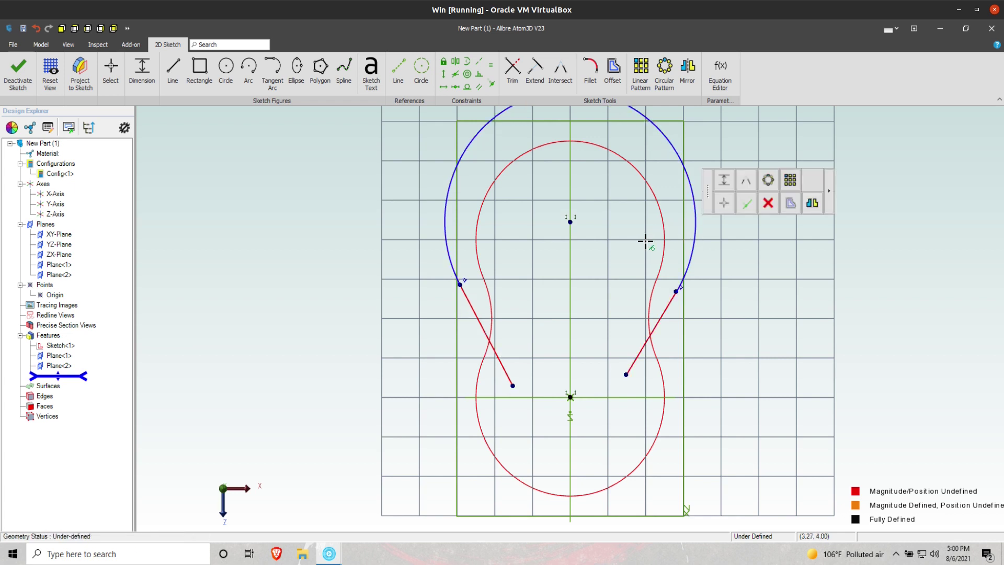
key(Escape)
key(Escape)
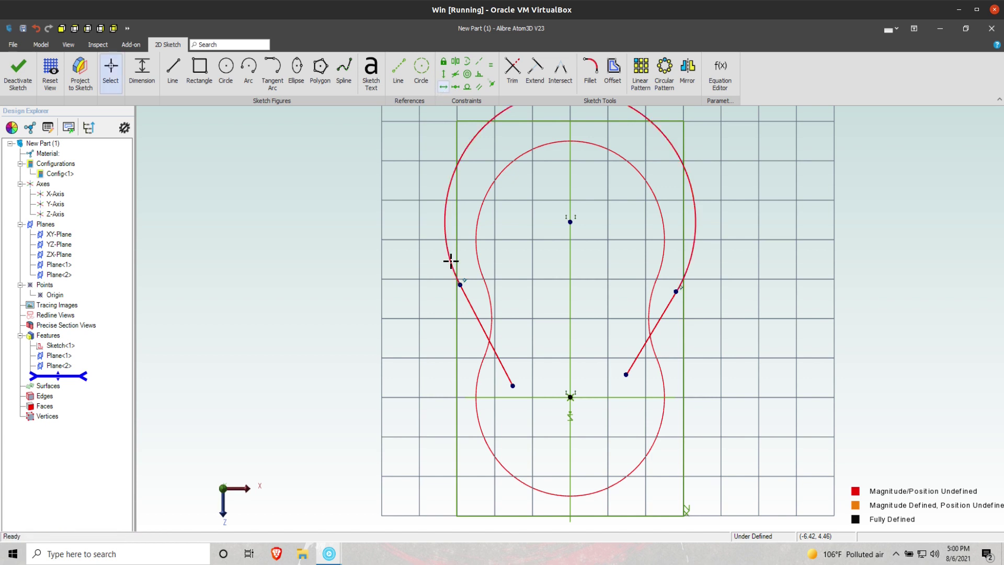
Align the lower ends of the two slanted lines with a horizontal constraint
click(460, 285)
click(676, 290)
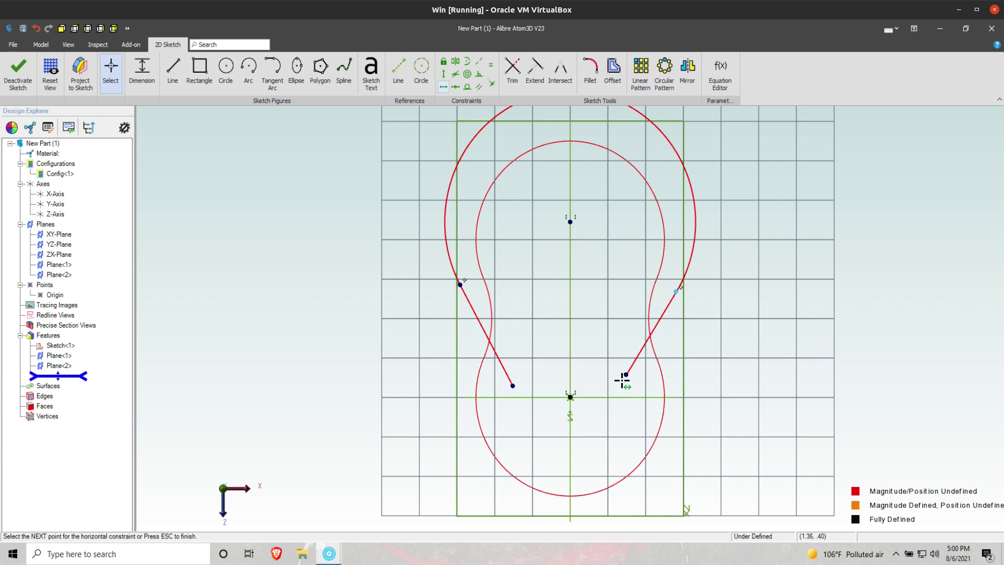
click(627, 375)
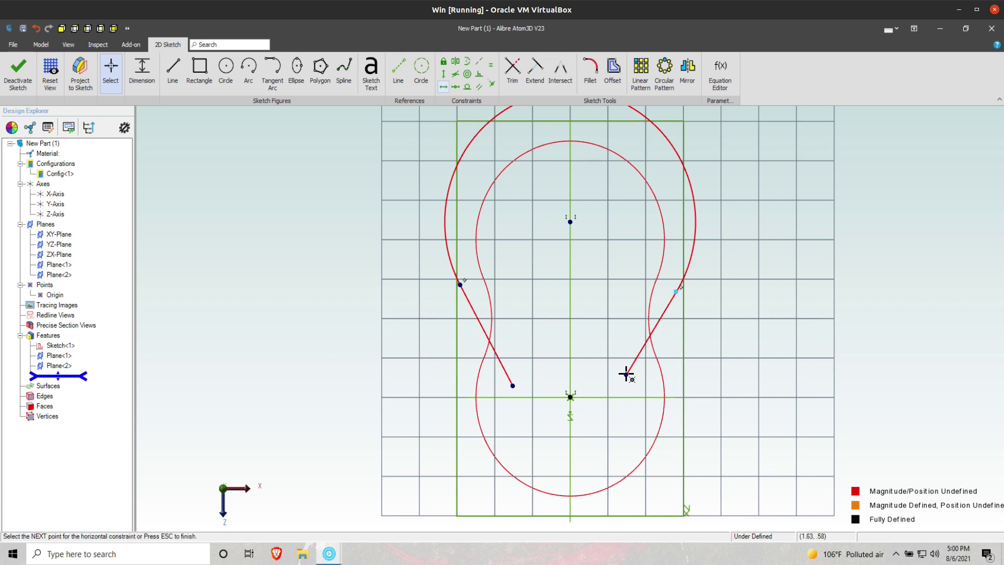
click(512, 385)
key(Escape)
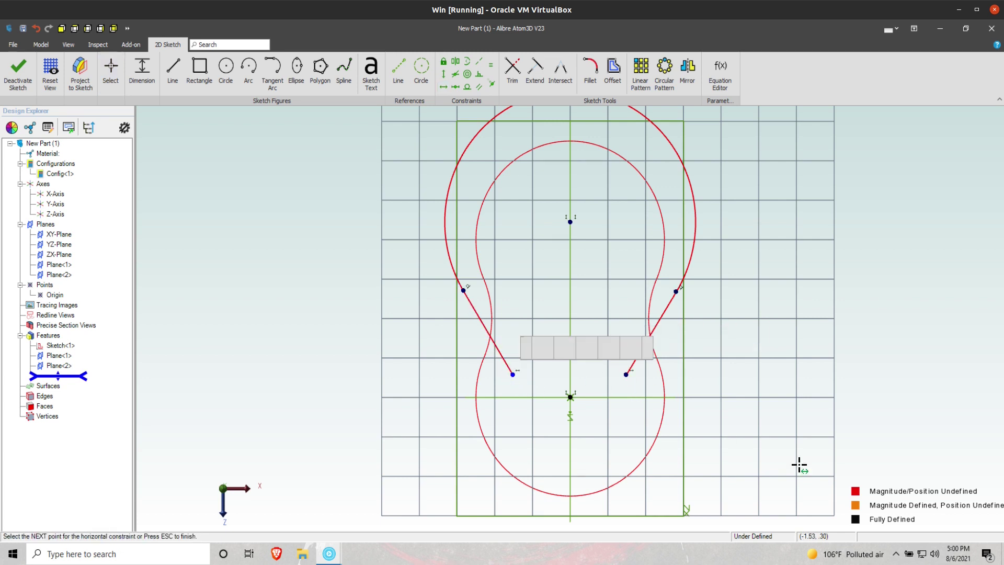
key(Escape)
Constrain the two slanted lines to equal length and pull their lower ends up and outward
drag(627, 375, 673, 391)
key(Escape)
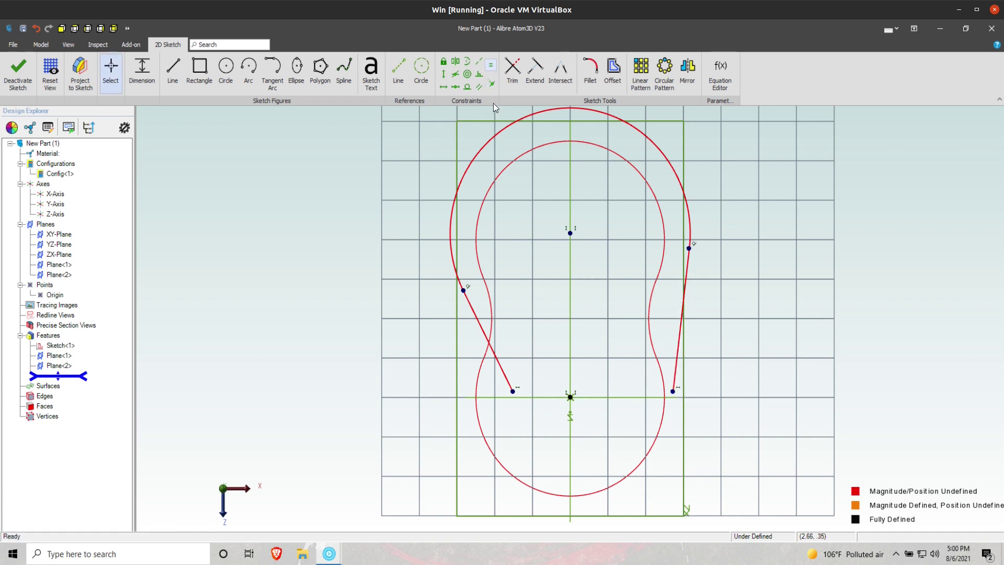
click(478, 319)
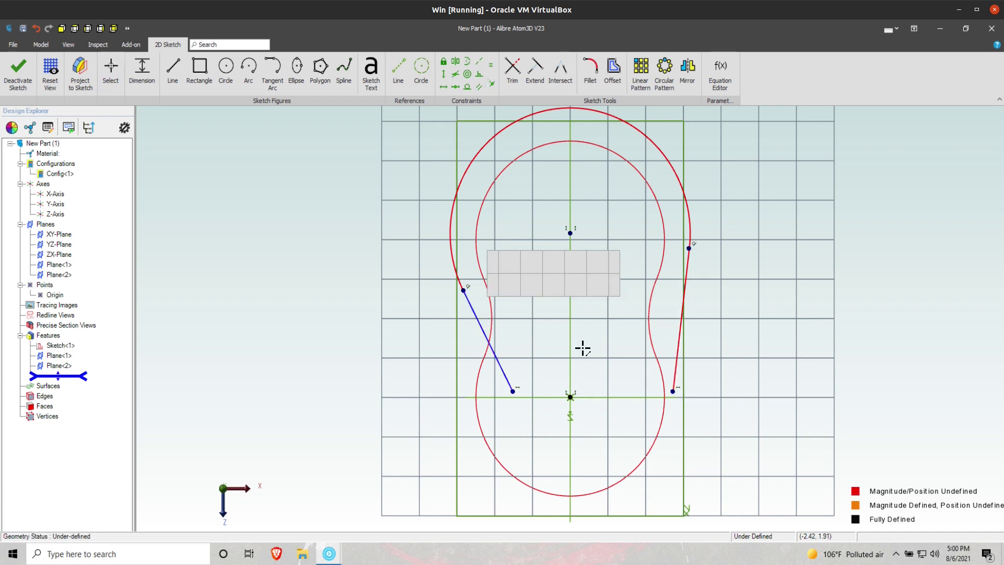
click(678, 347)
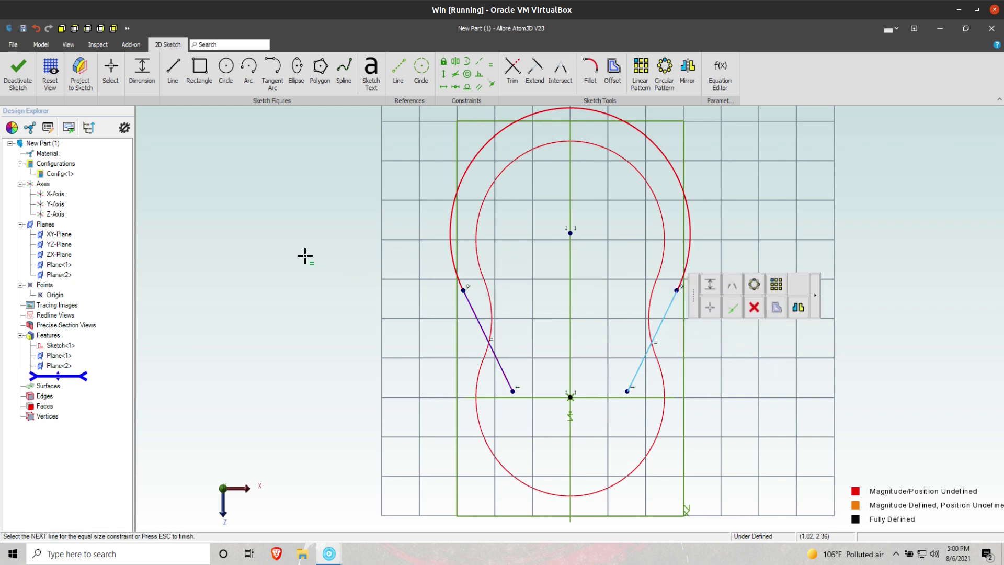
key(Escape)
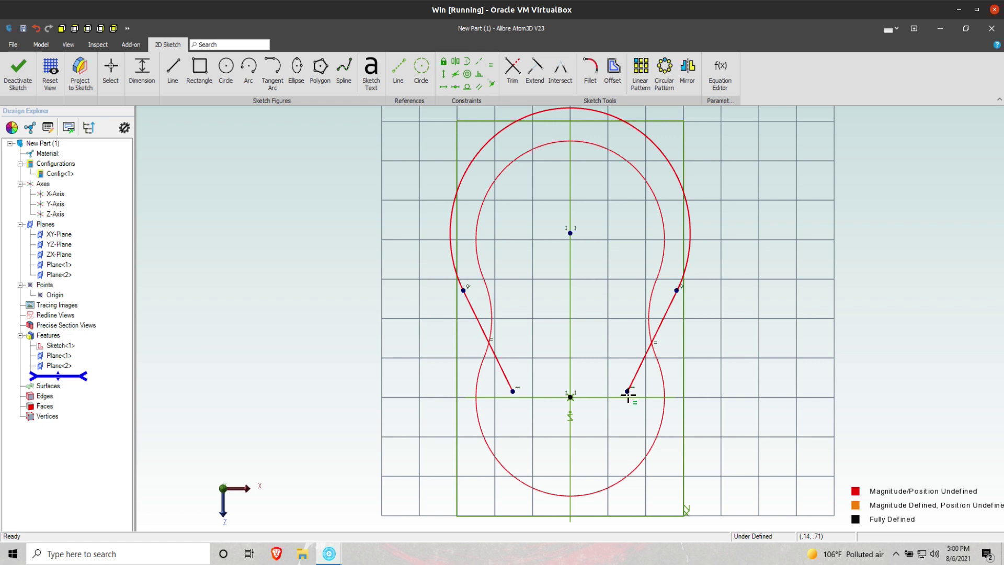
mouse_move(642, 392)
mouse_down()
mouse_move(663, 381)
mouse_move(653, 359)
mouse_up()
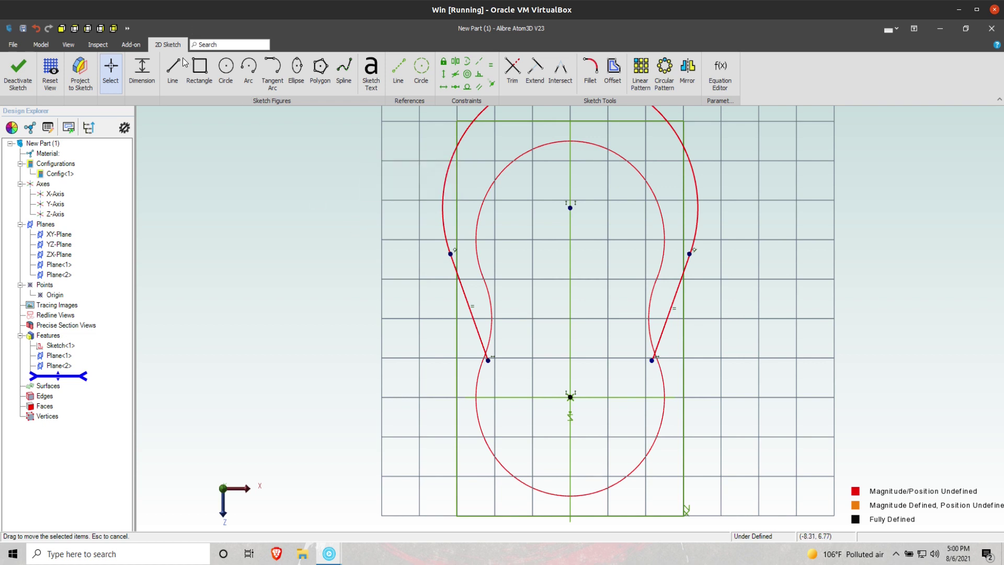
Dimension the large arc with a radius of 2.45
click(677, 137)
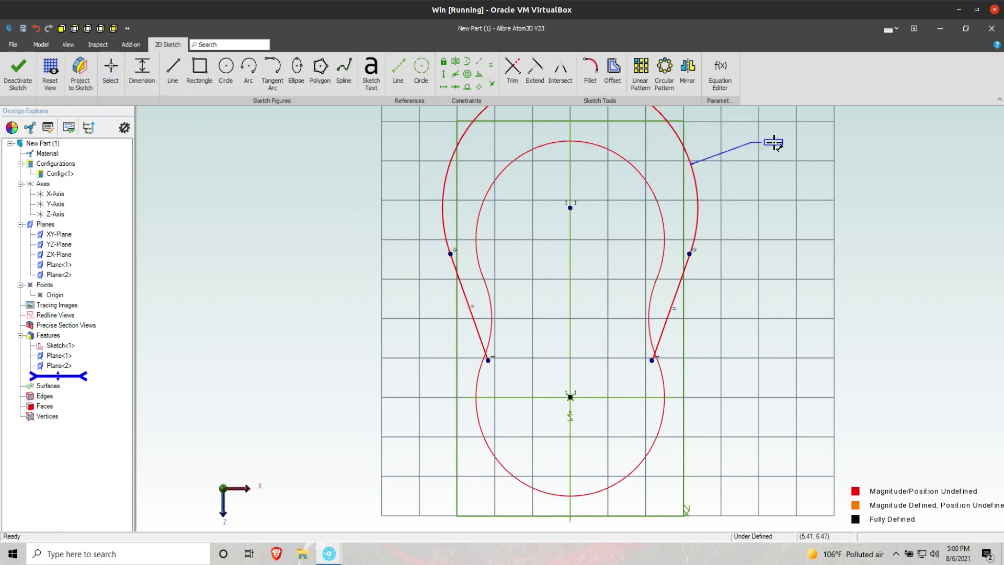
click(774, 143)
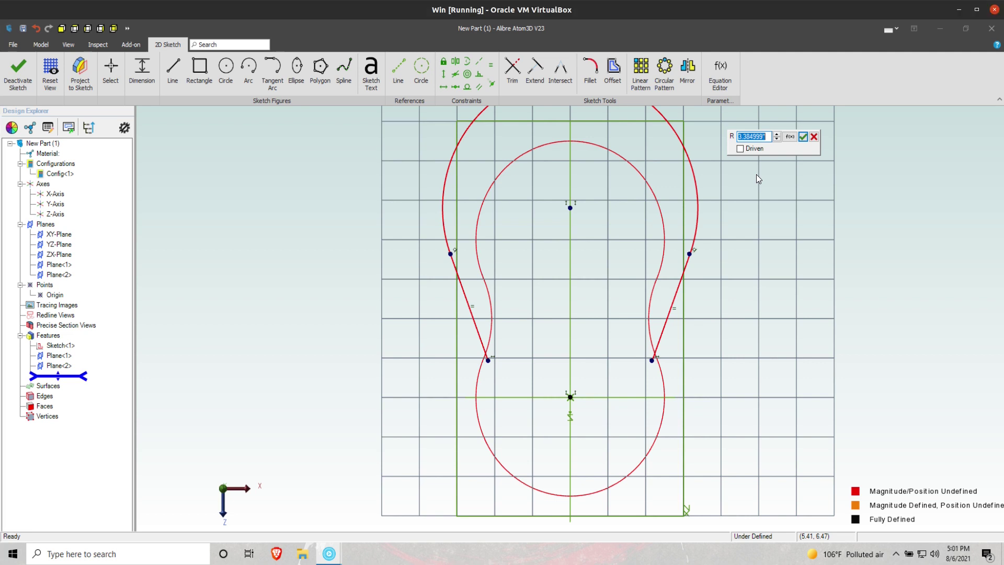
text(2.45)
key(Return)
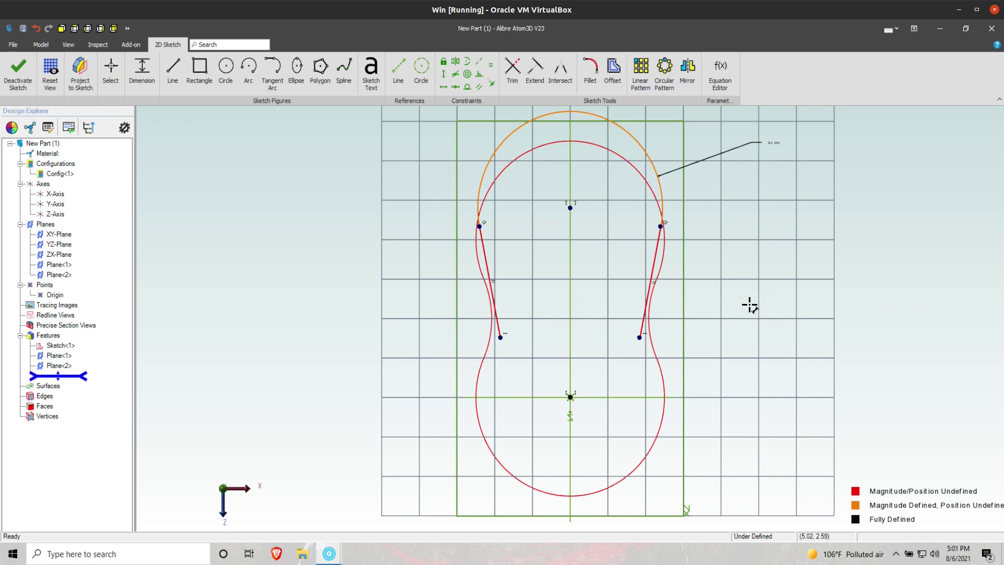
Dimension the distance between the origin and the arc's center point as 4
click(570, 396)
ctrl+click(570, 208)
key(d)
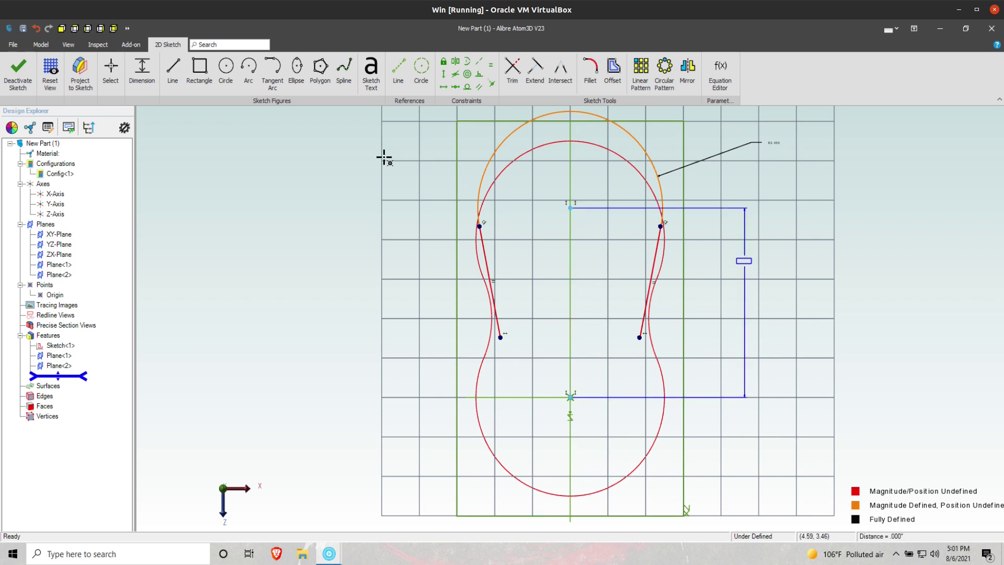
text(4.801489")
key(Return)
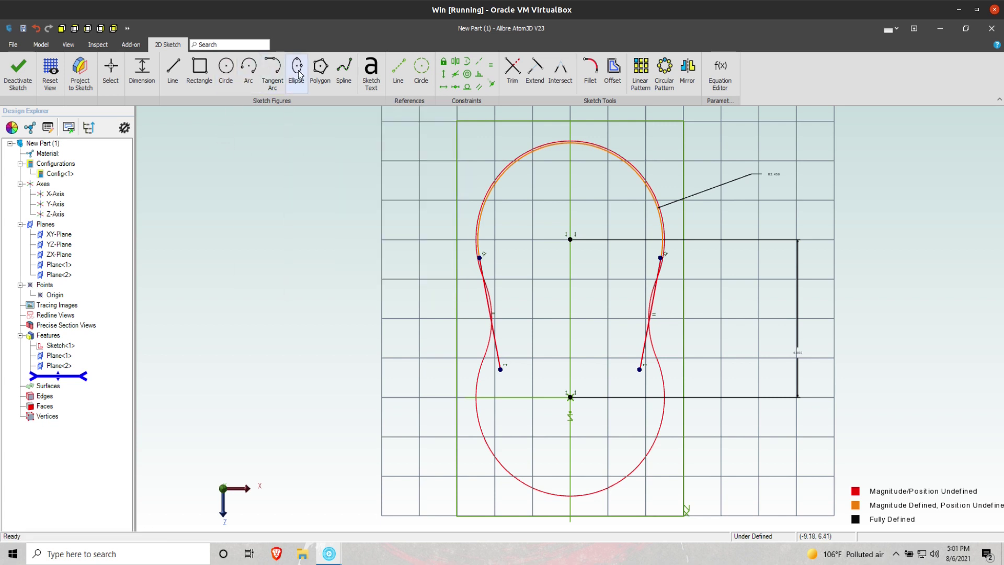
Sketch an ellipse centered on the origin with half-axes of about 3.3 and 1.2, and align its upper axis point vertically with the origin
click(570, 397)
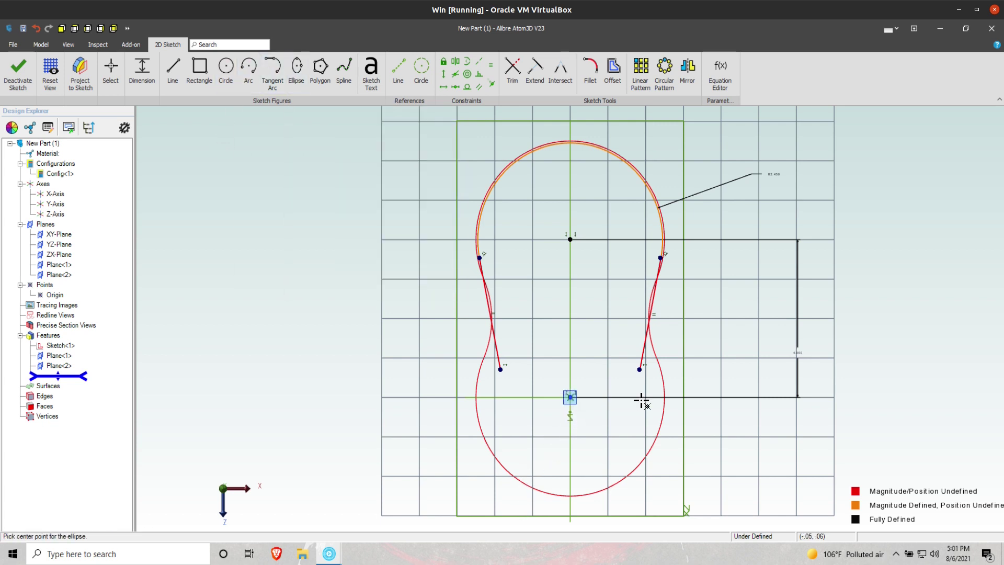
click(696, 400)
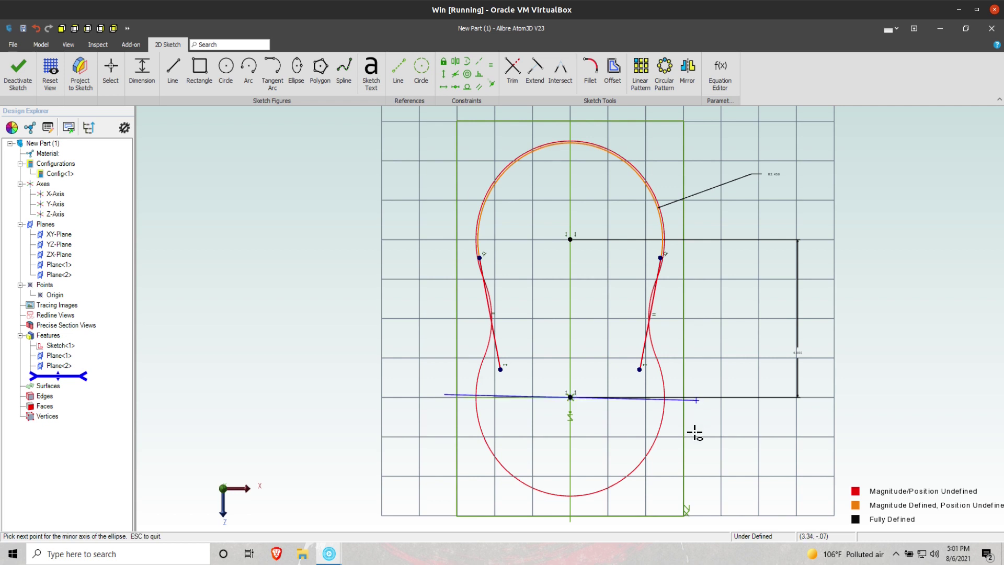
click(684, 445)
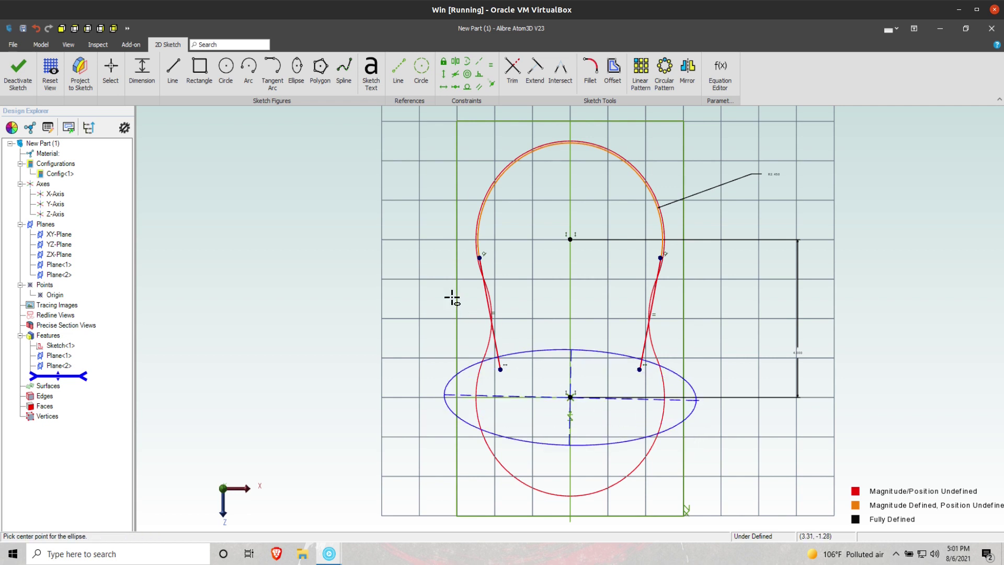
key(Escape)
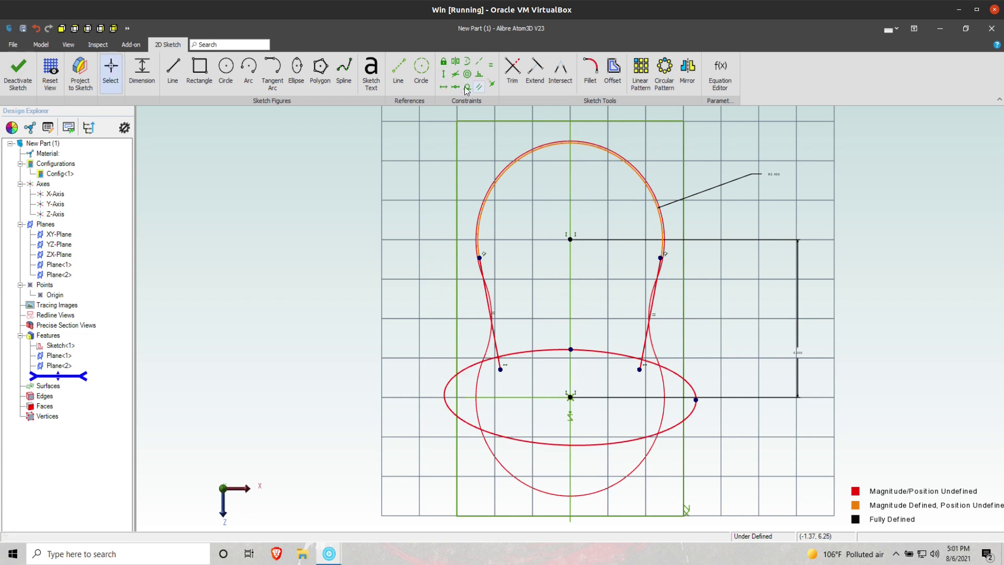
click(570, 350)
click(570, 398)
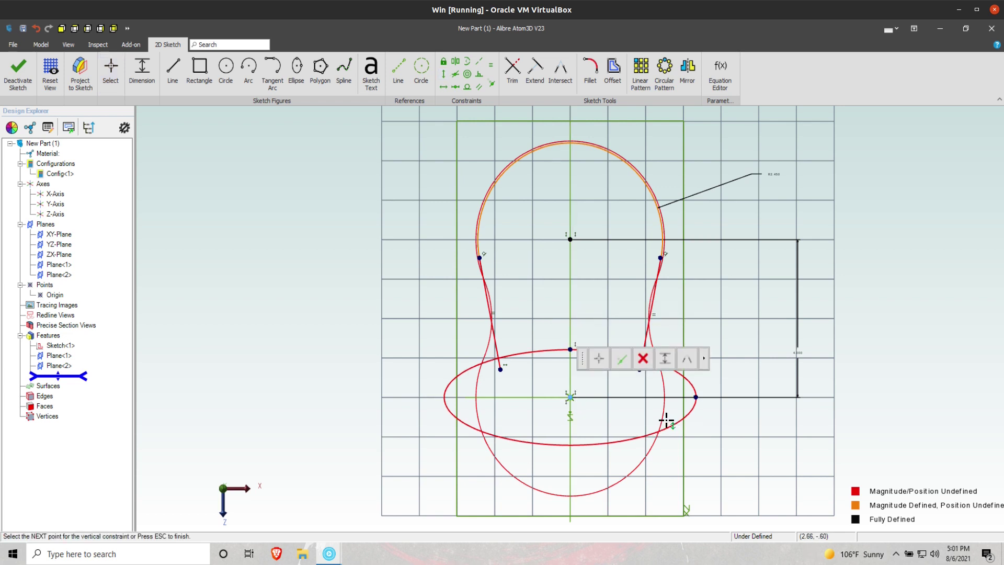
key(Escape)
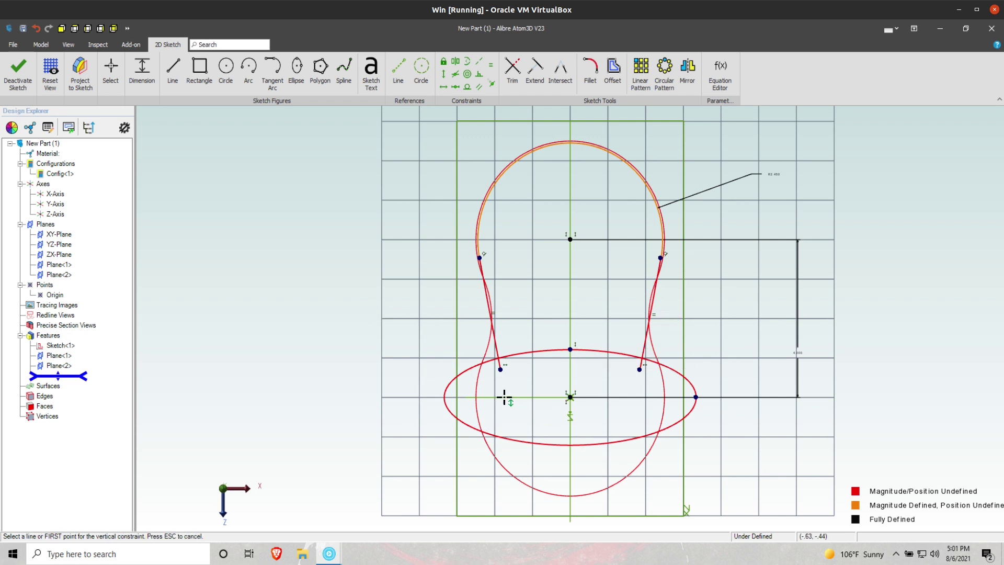
Dimension the ellipse's vertical half-axis as 2.25 and its horizontal half-axis as 2
click(140, 69)
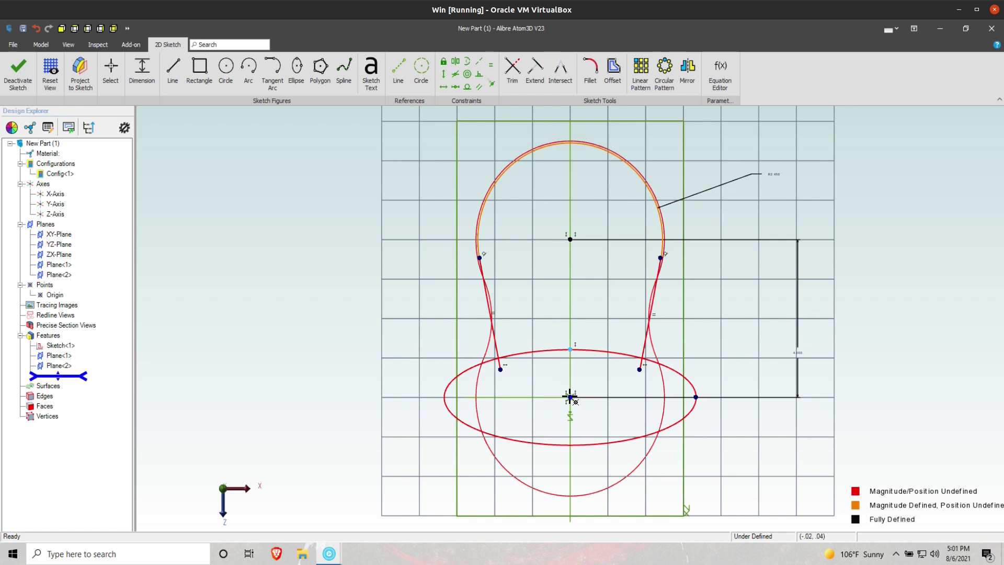
click(535, 373)
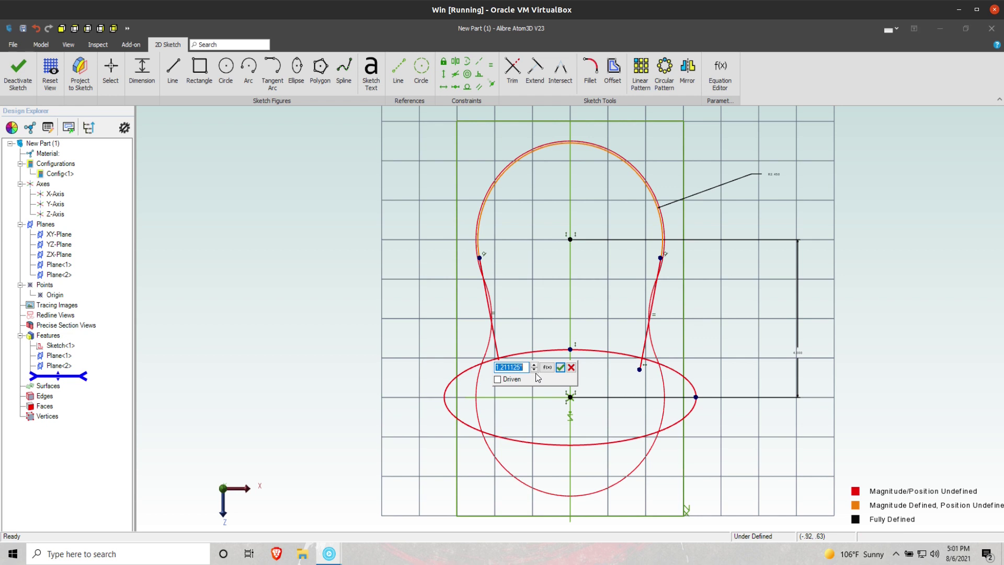
key(Escape)
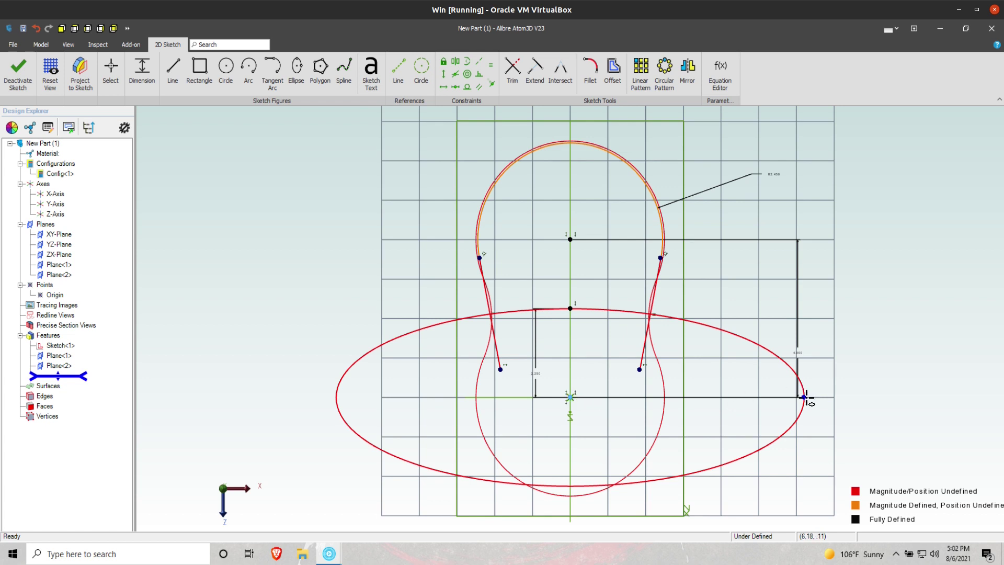
click(699, 434)
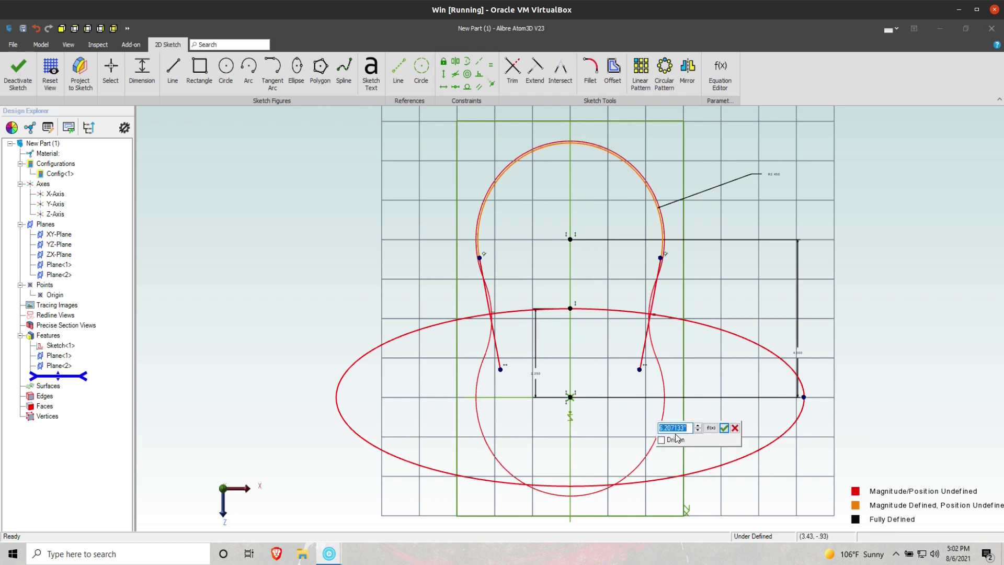
text(2)
key(Return)
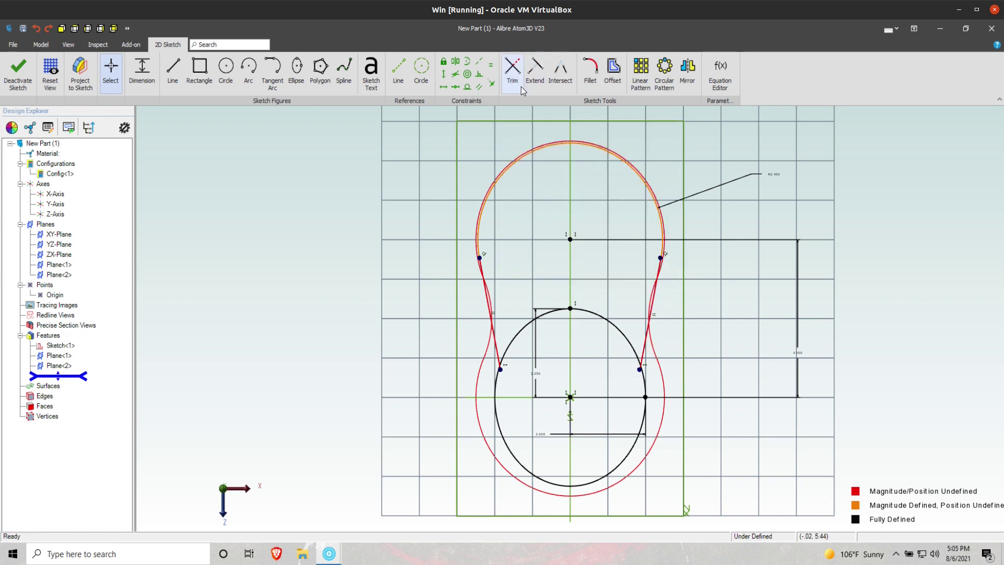
Trim the ellipse's upper part between the side lines and make its right end coincident with the right line's lower end
click(609, 320)
click(481, 306)
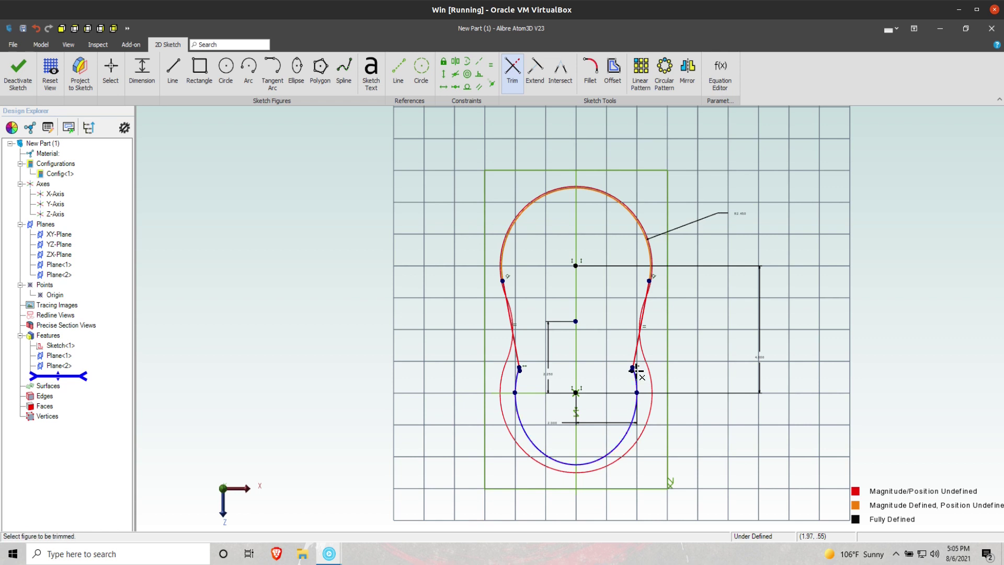
scroll(636, 373, up, 5)
scroll(797, 353, down, 1)
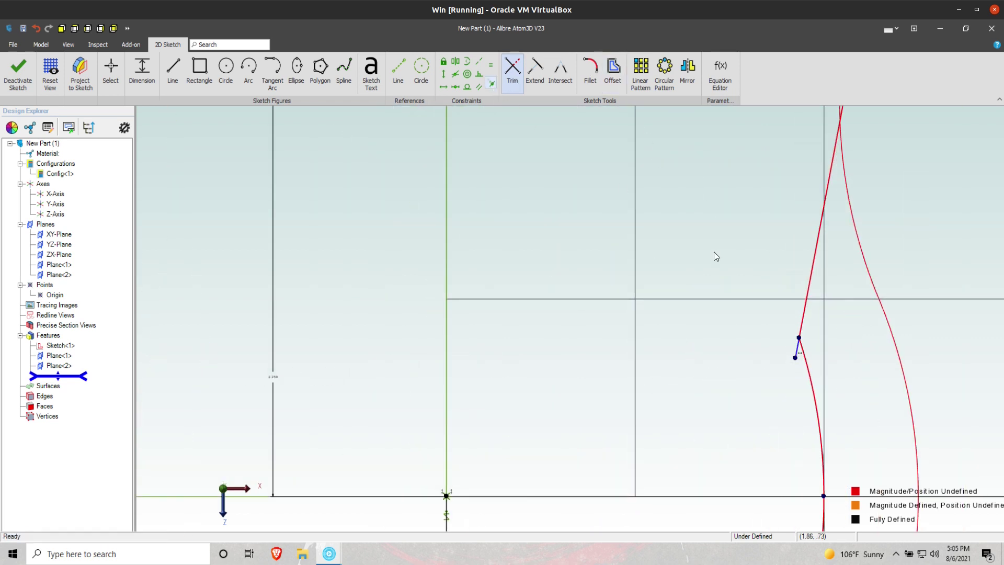
click(799, 337)
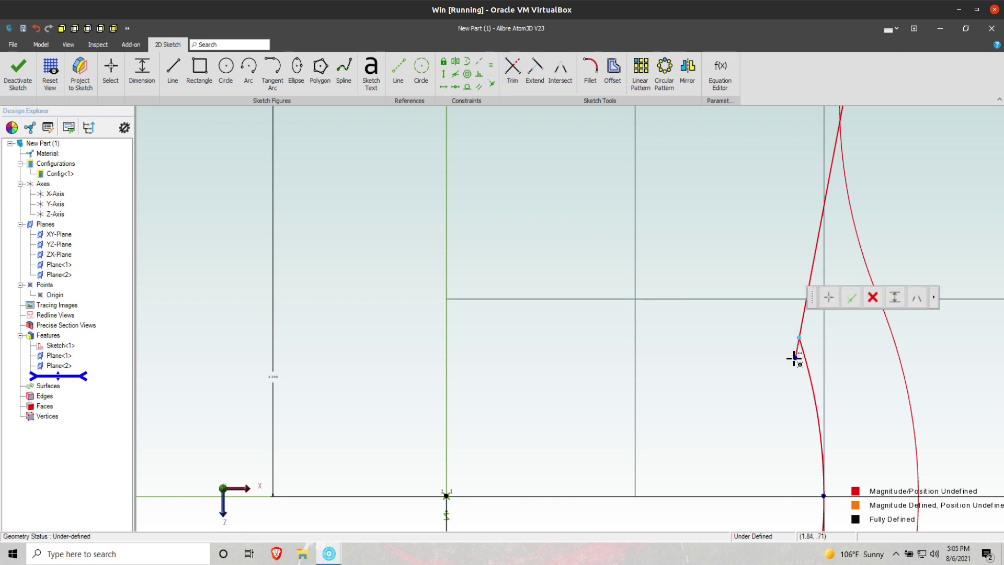
click(795, 358)
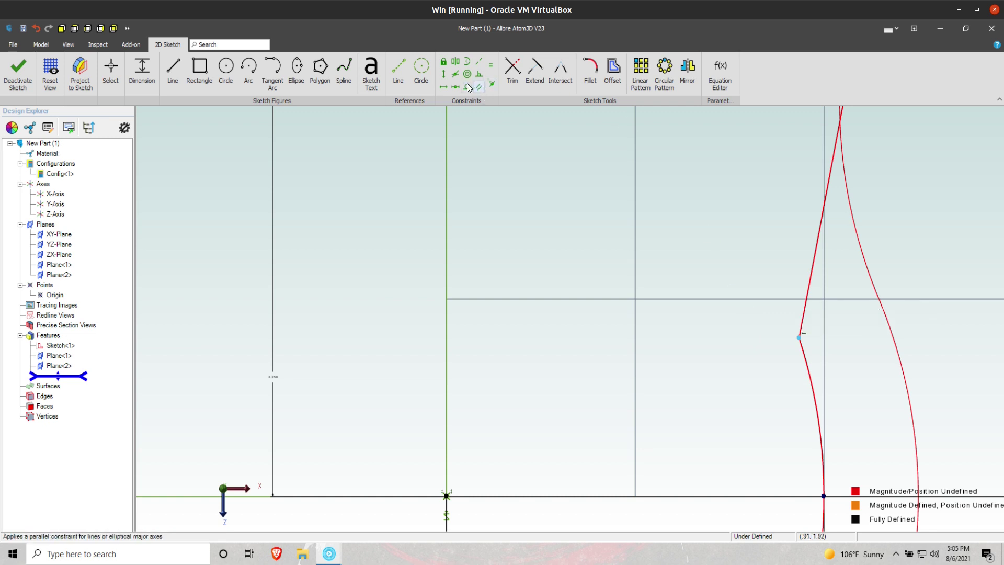
Make the remaining ellipse arc tangent to the right side line
click(800, 347)
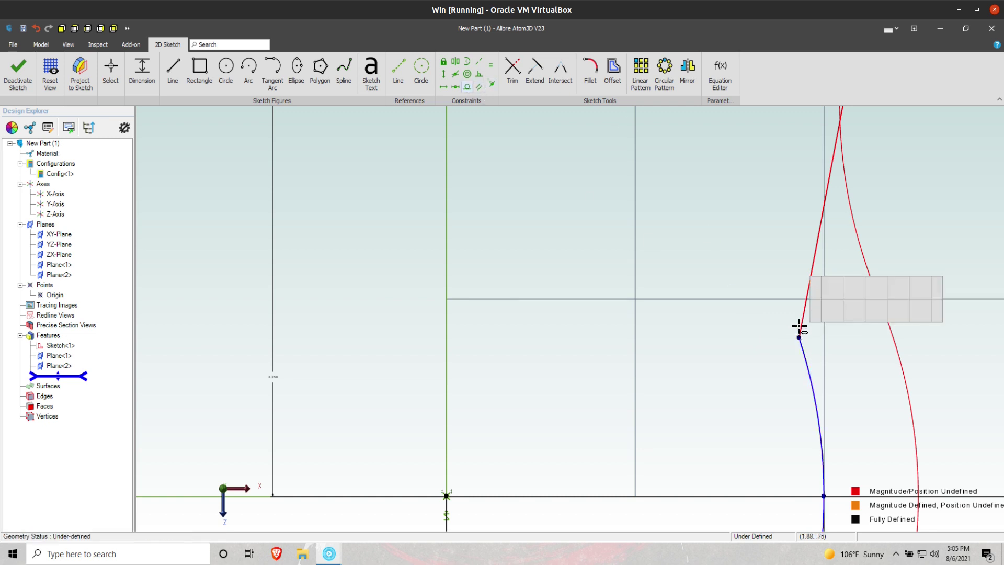
click(804, 309)
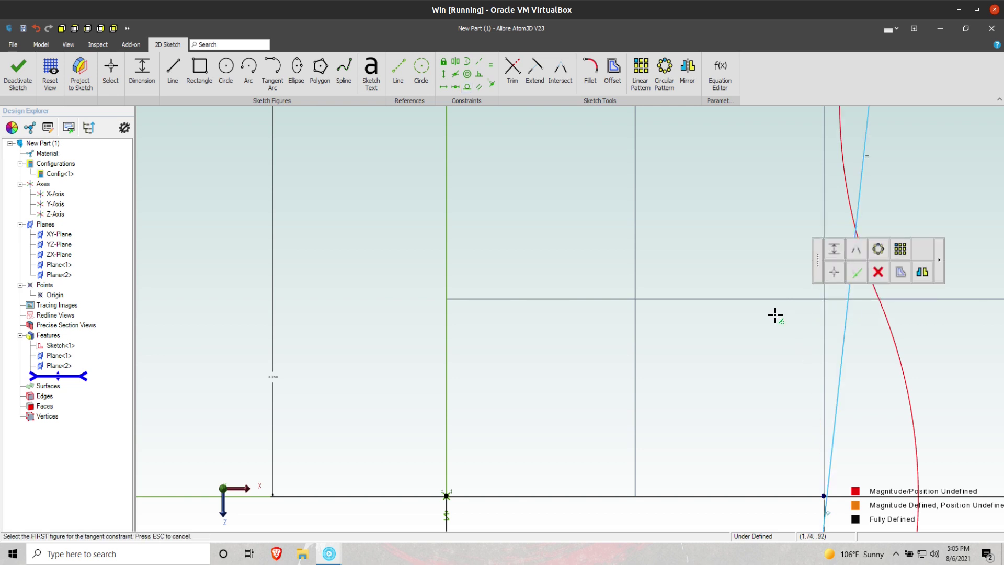
scroll(665, 315, down, 5)
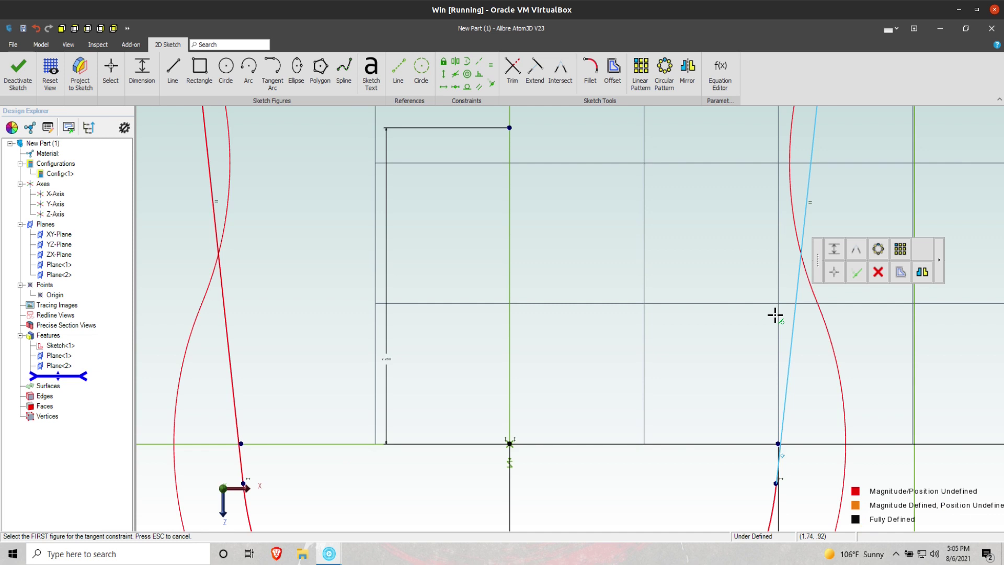
scroll(664, 316, down, 3)
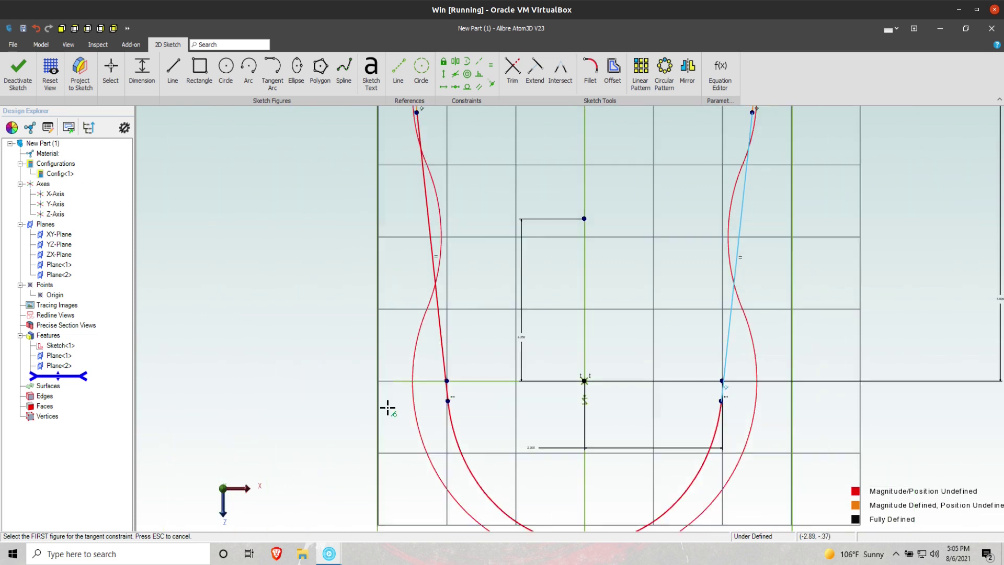
key(Escape)
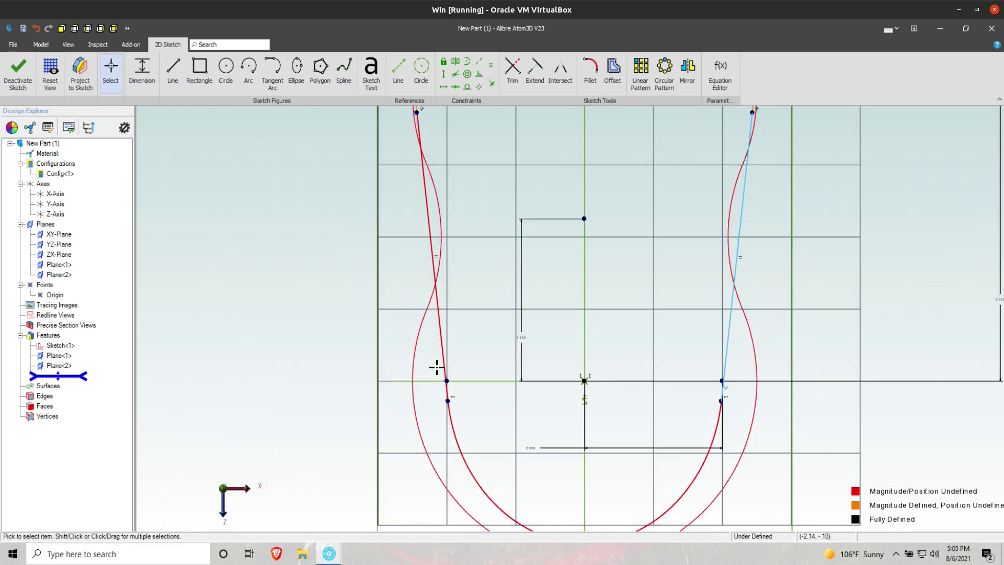
Stretch the trimmed ellipse by its left endpoint, out to about the width of the large upper arc
scroll(454, 397, up, 3)
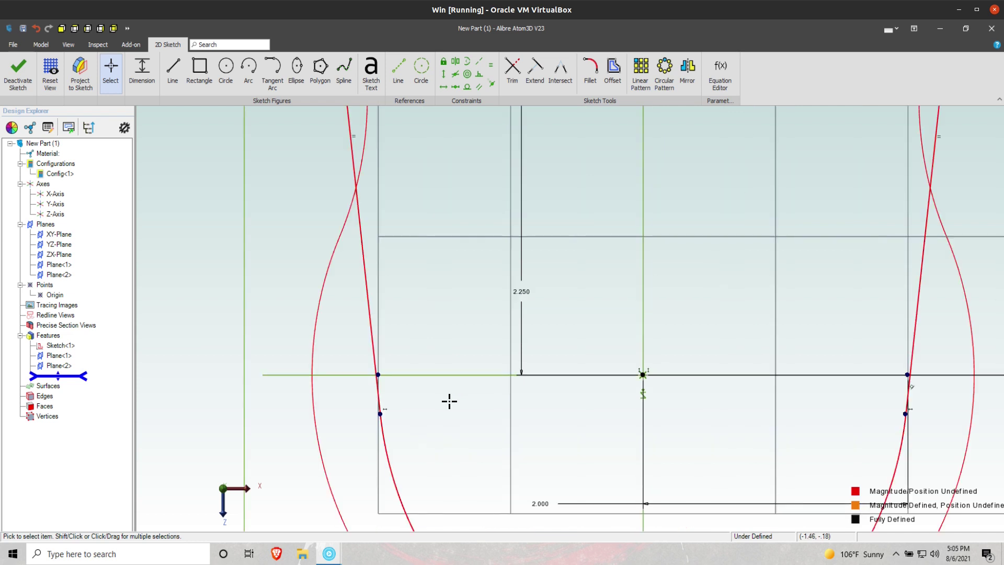
scroll(432, 402, up, 2)
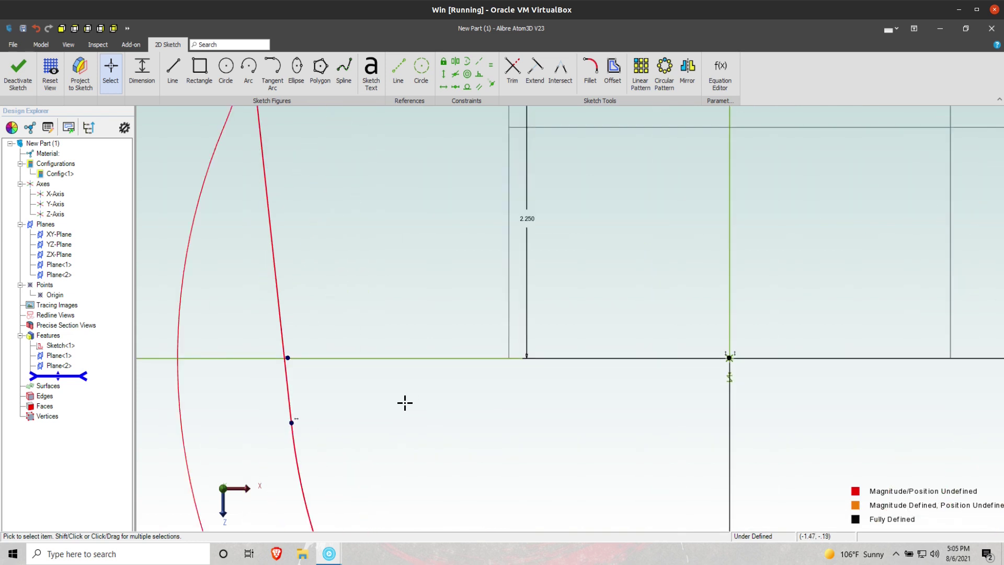
scroll(405, 402, down, 4)
scroll(405, 403, down, 2)
scroll(405, 403, down, 2)
scroll(468, 376, down, 4)
scroll(533, 386, up, 3)
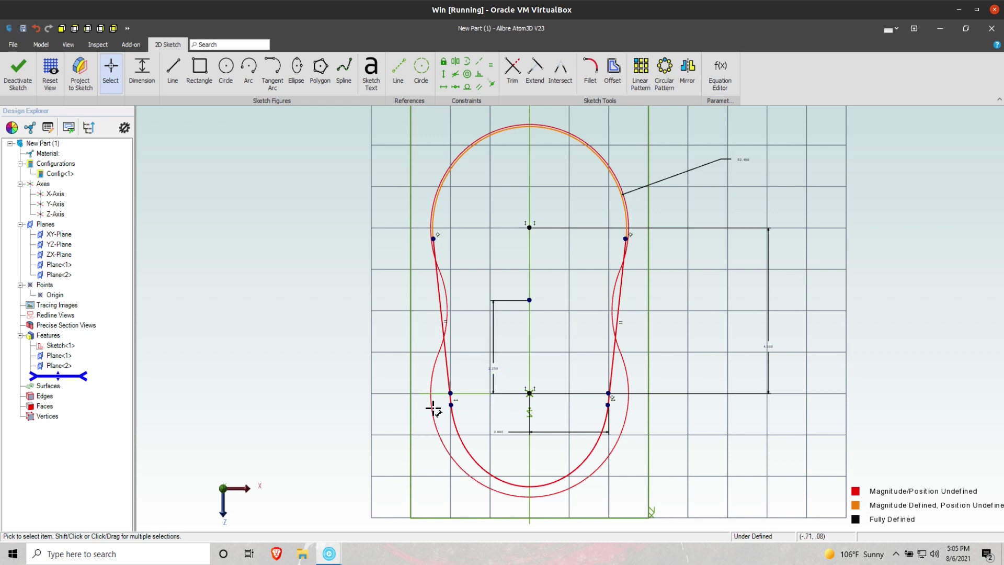
mouse_move(451, 405)
mouse_down()
mouse_move(437, 397)
mouse_move(455, 406)
mouse_up()
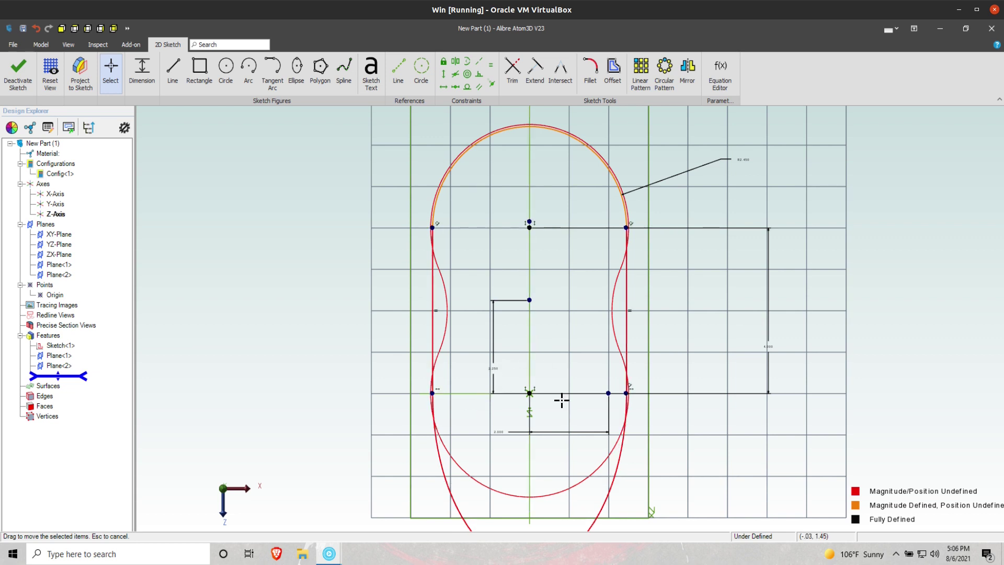
scroll(589, 462, down, 1)
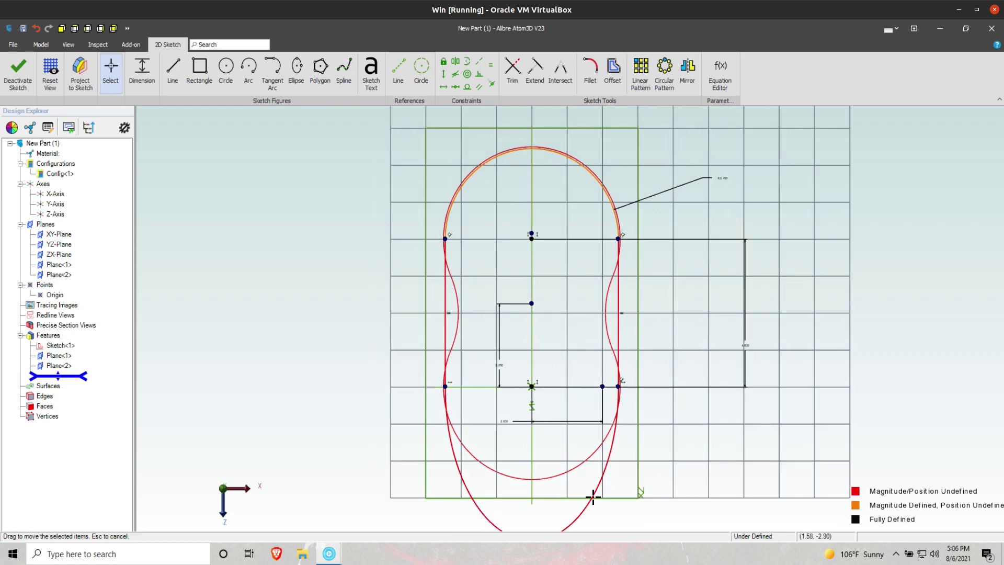
Make the trimmed ellipse coincident with the axis point above the origin that carries the 2.25 dimension
click(593, 497)
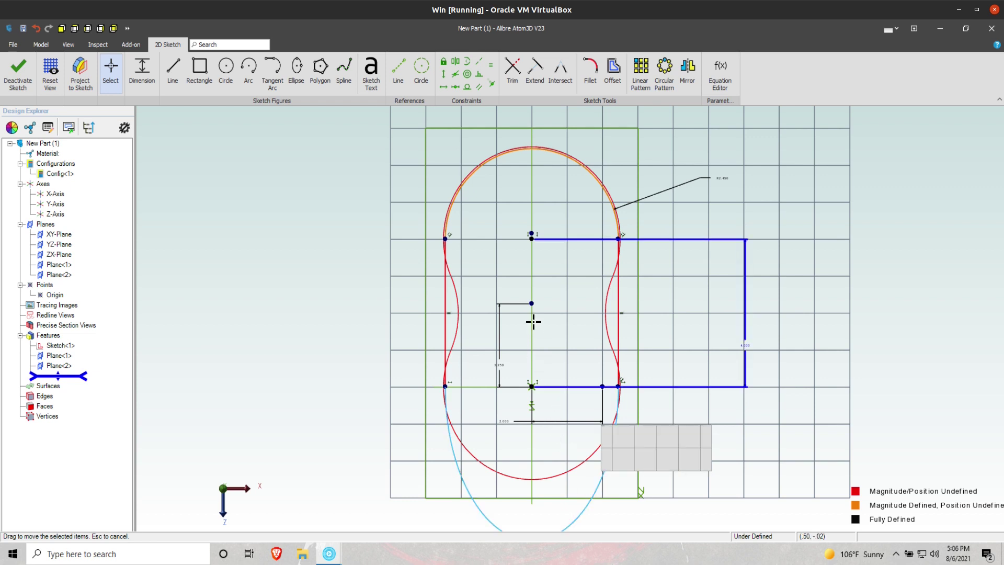
click(532, 303)
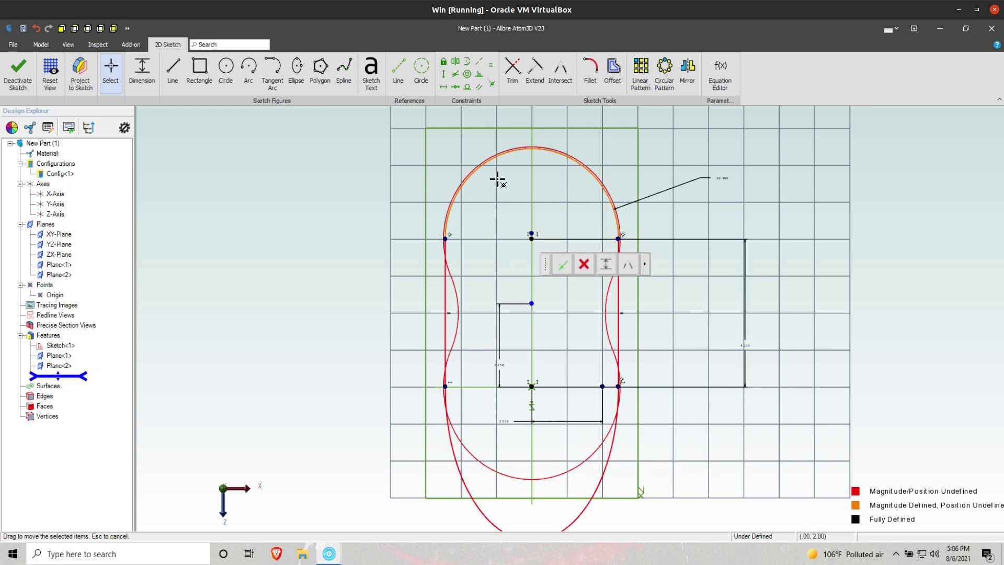
ctrl+click(602, 484)
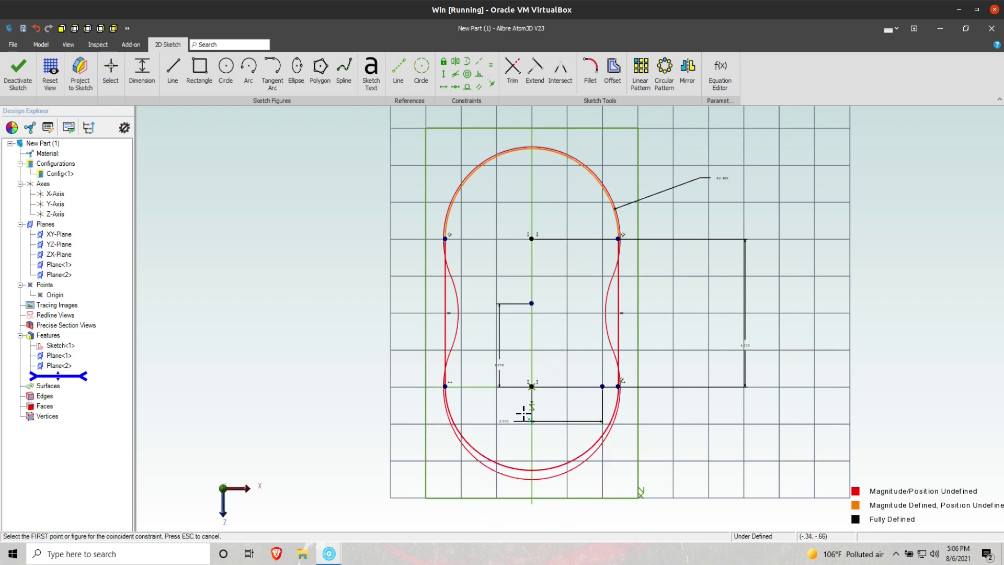
Try to make the trimmed ellipse coincident with its horizontal axis point at the 2.000 dimension
scroll(523, 413, up, 2)
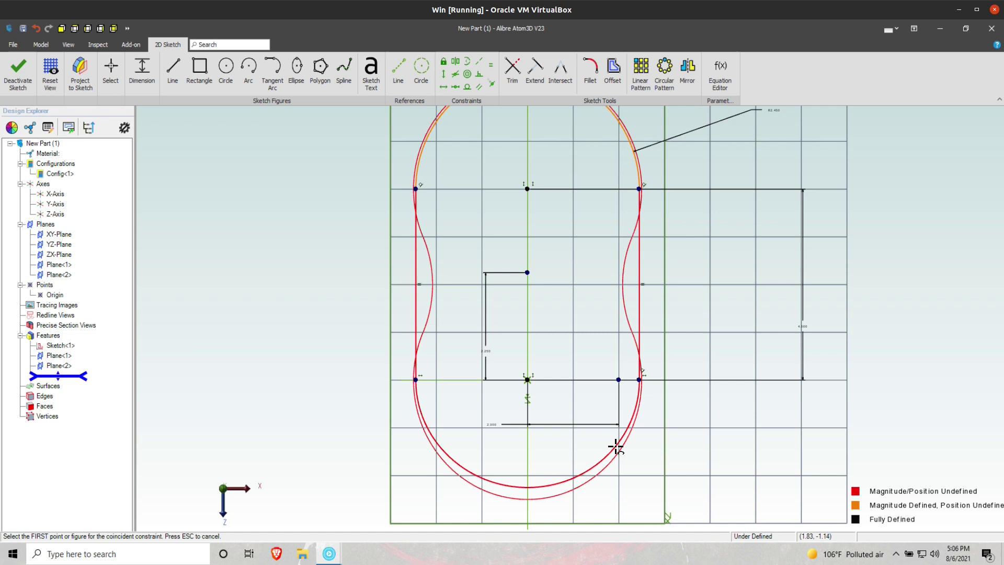
click(616, 444)
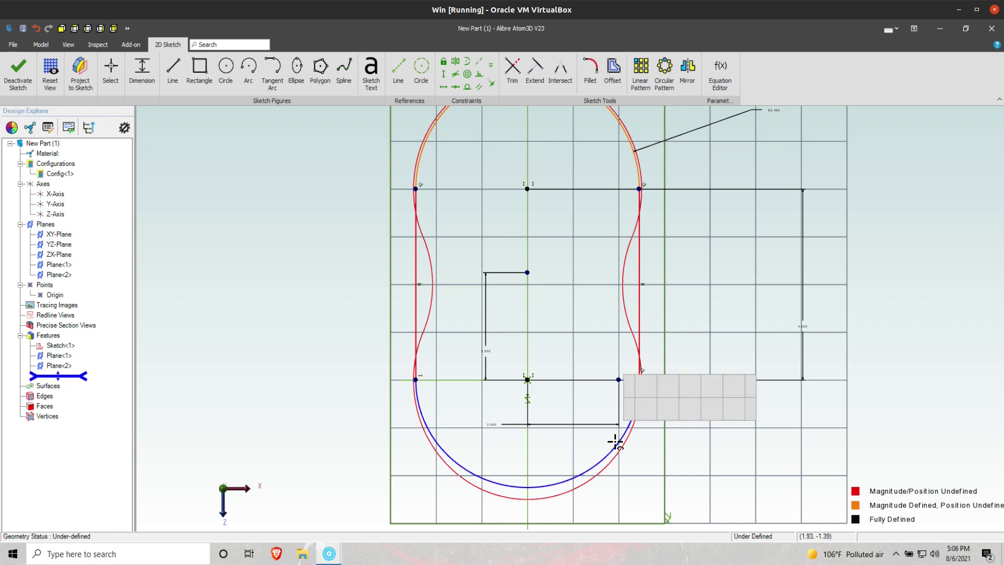
click(618, 380)
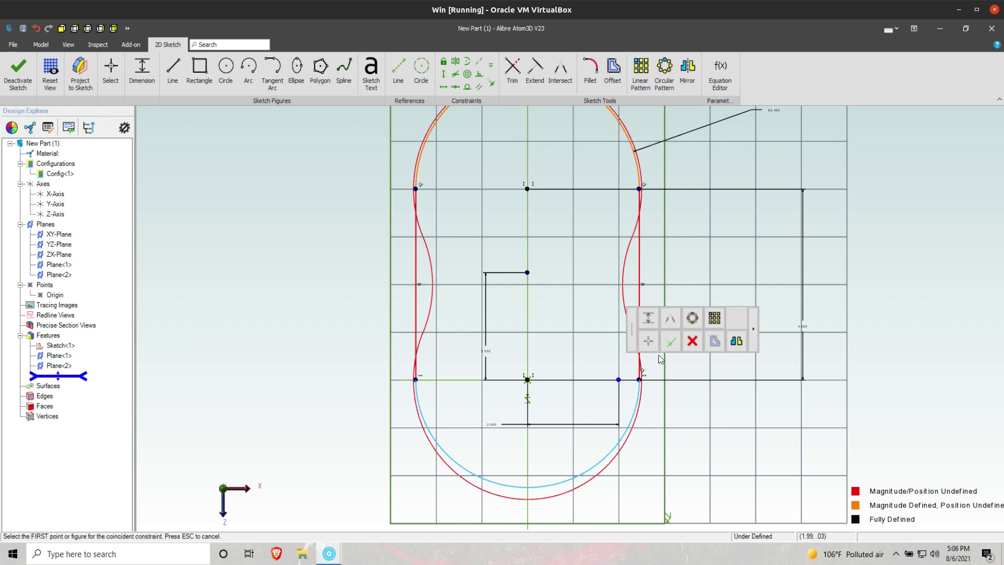
click(506, 304)
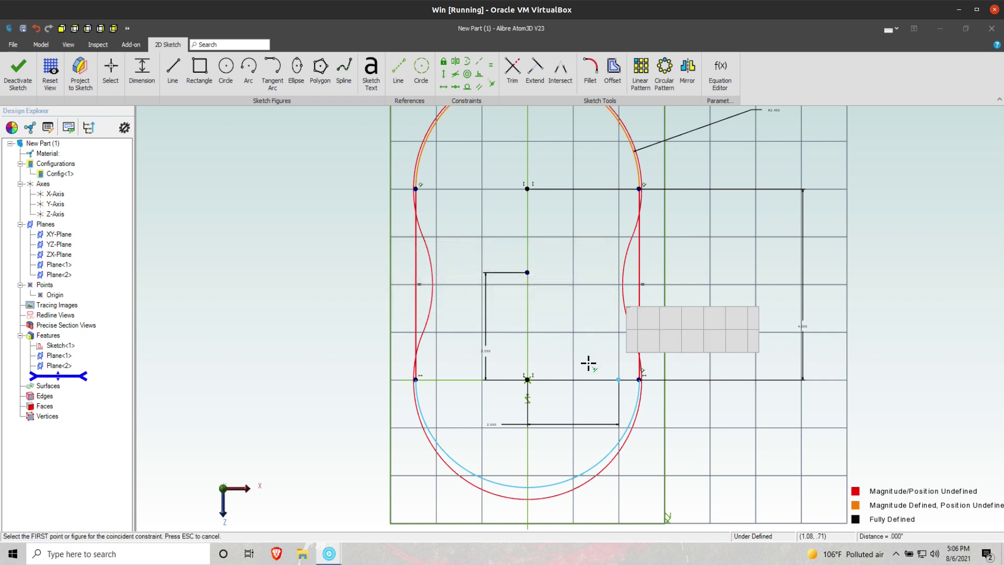
click(491, 83)
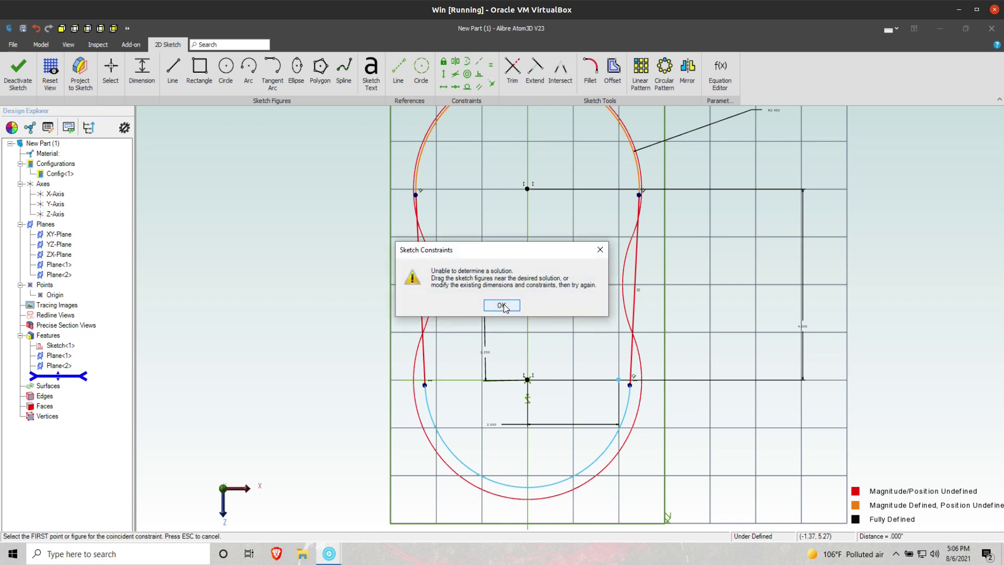
click(502, 305)
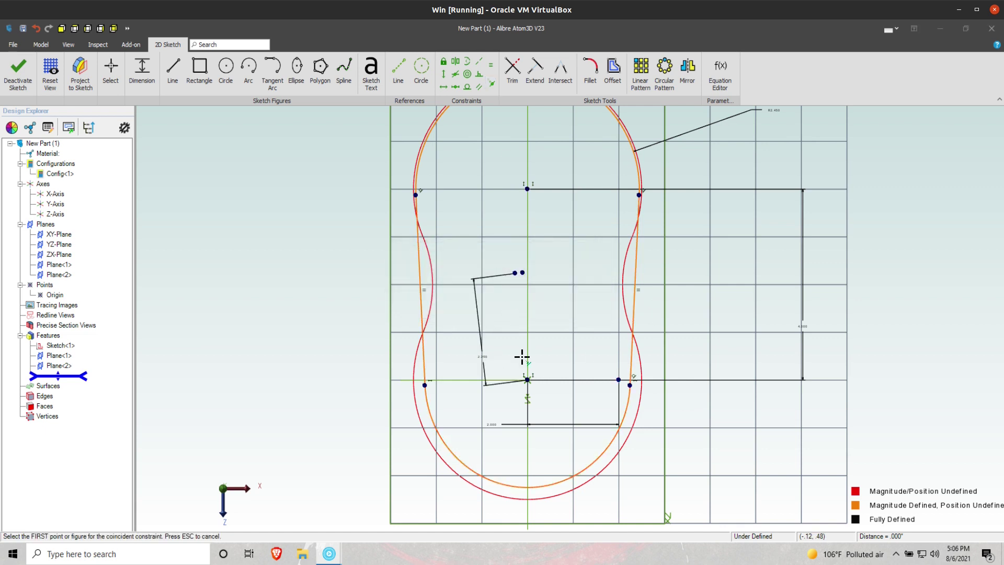
Align the dimensioned upper axis point vertically with the origin and finish the sketch
key(Escape)
click(443, 73)
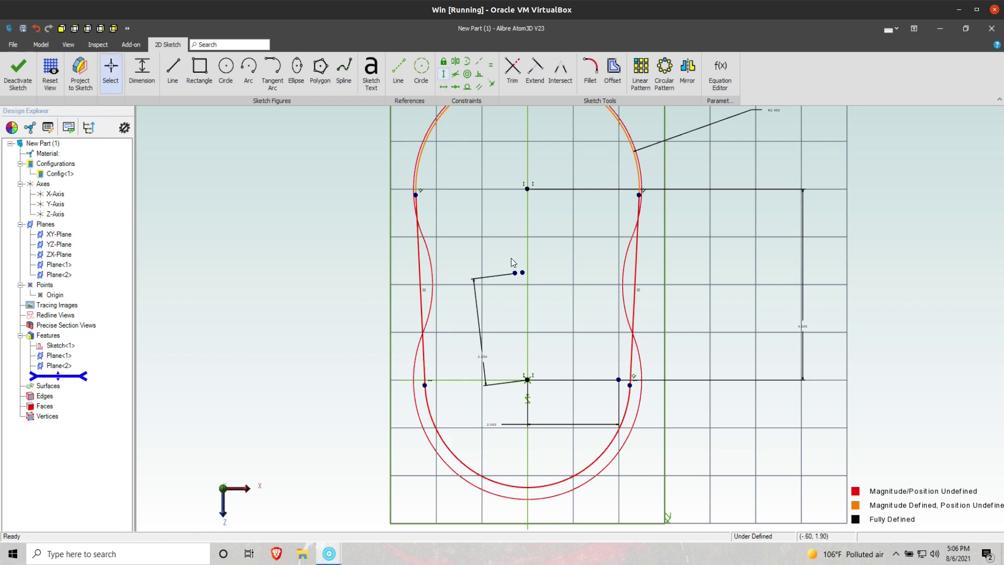
click(515, 273)
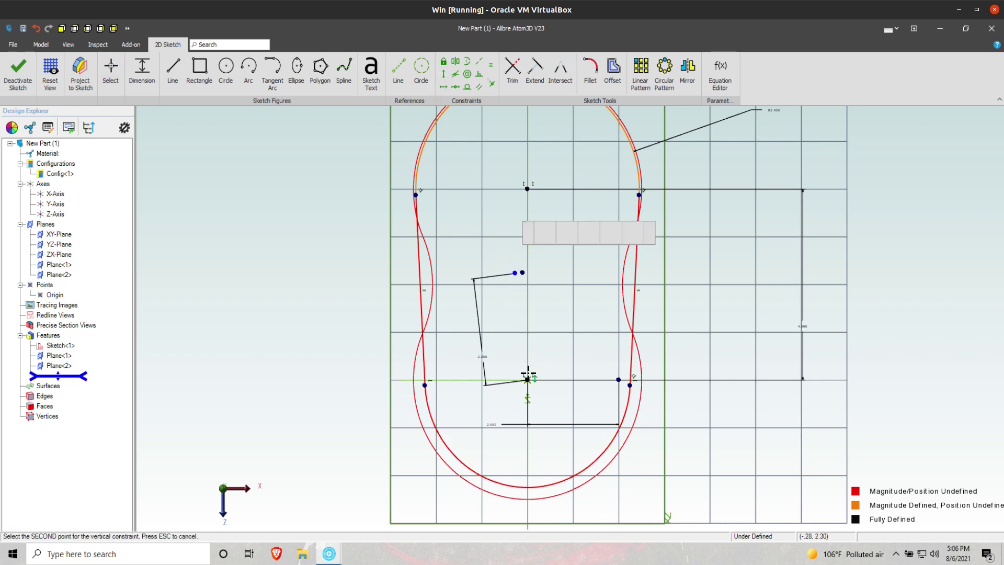
click(528, 379)
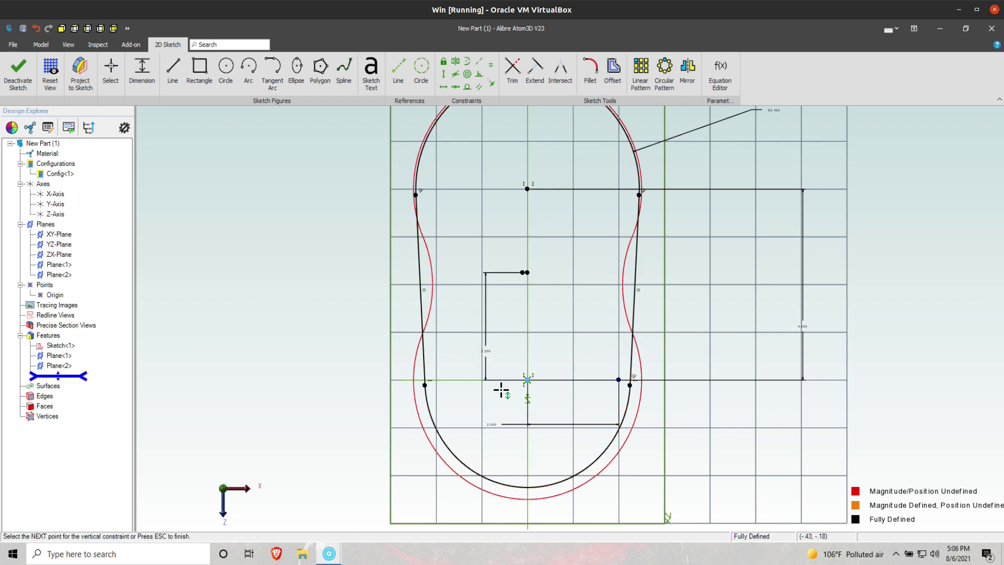
click(20, 67)
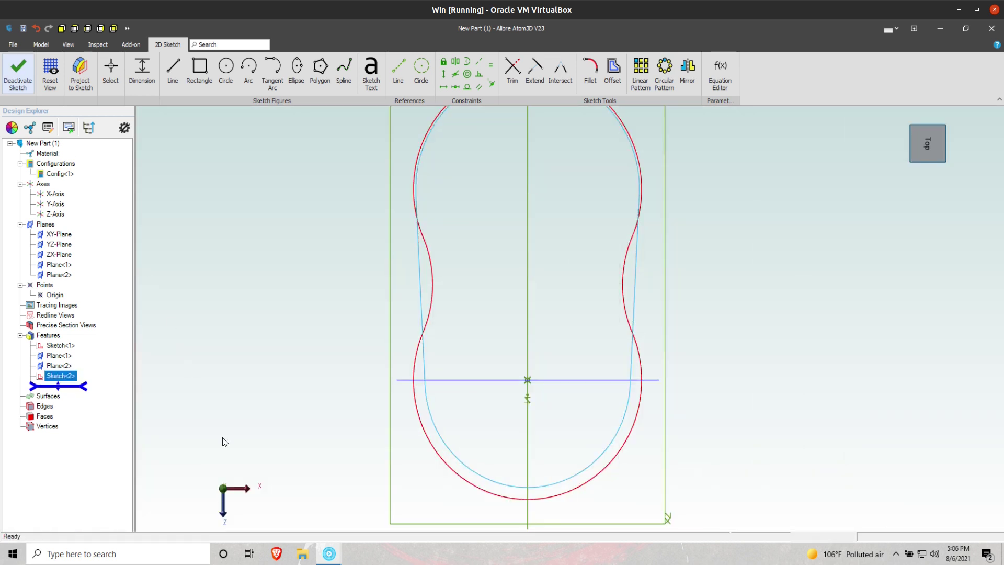
Start a new 2D sketch on the topmost offset plane, Plane<2>
scroll(350, 276, down, 1)
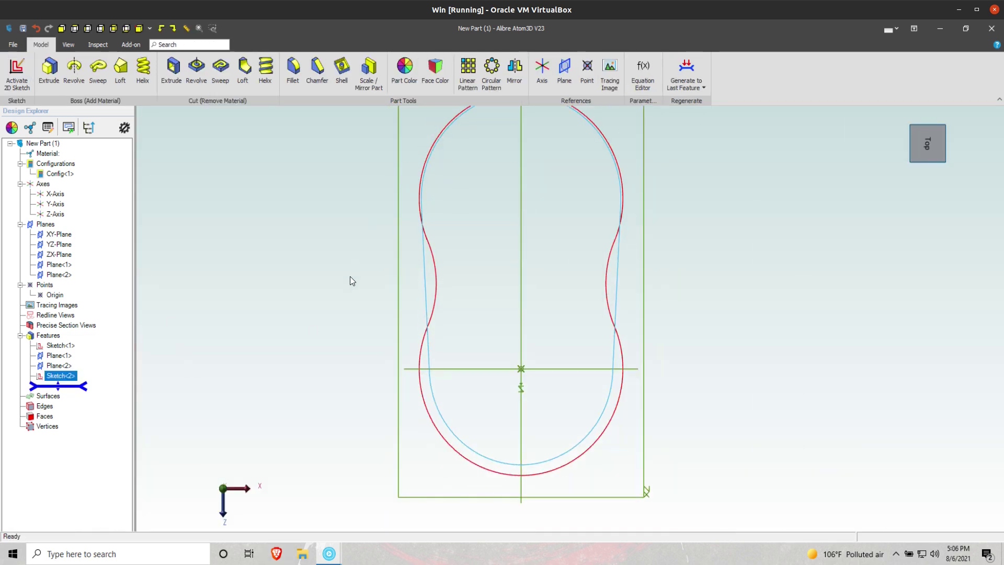
click(335, 315)
middle_drag(340, 309, 268, 269)
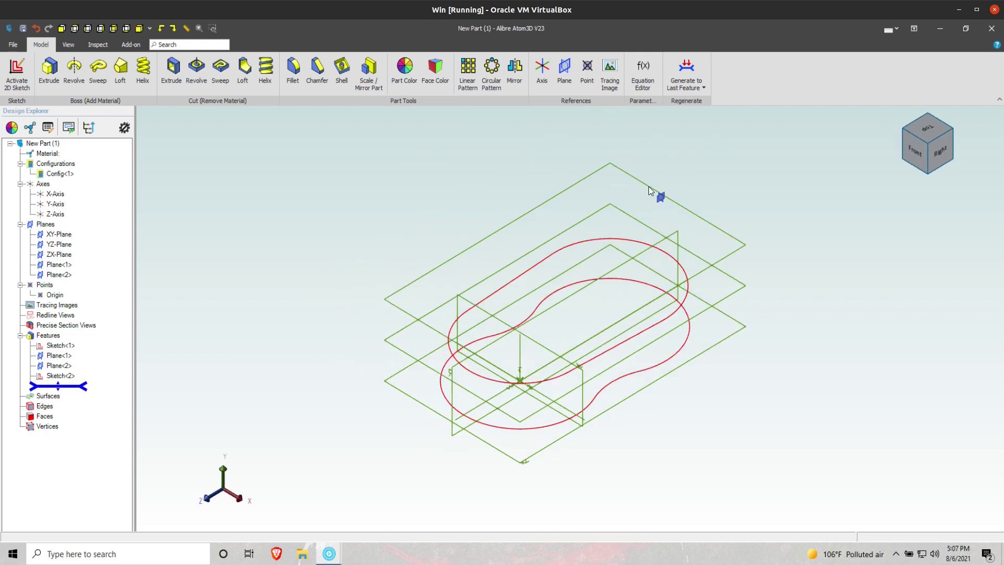
click(654, 195)
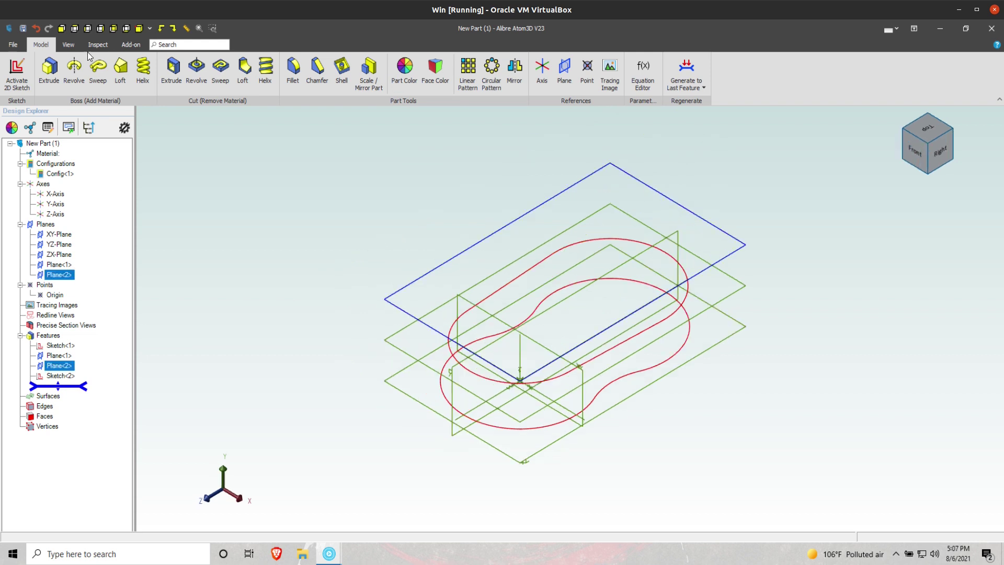
click(17, 78)
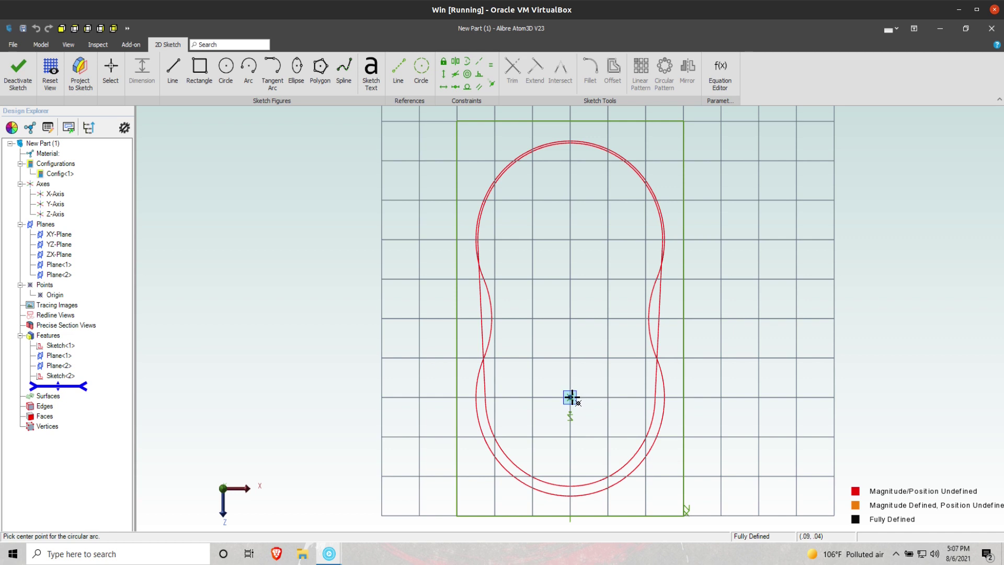
Sketch a lower arc centered on the origin with a radius of about 3, and an upper arc centered directly above the origin
click(459, 425)
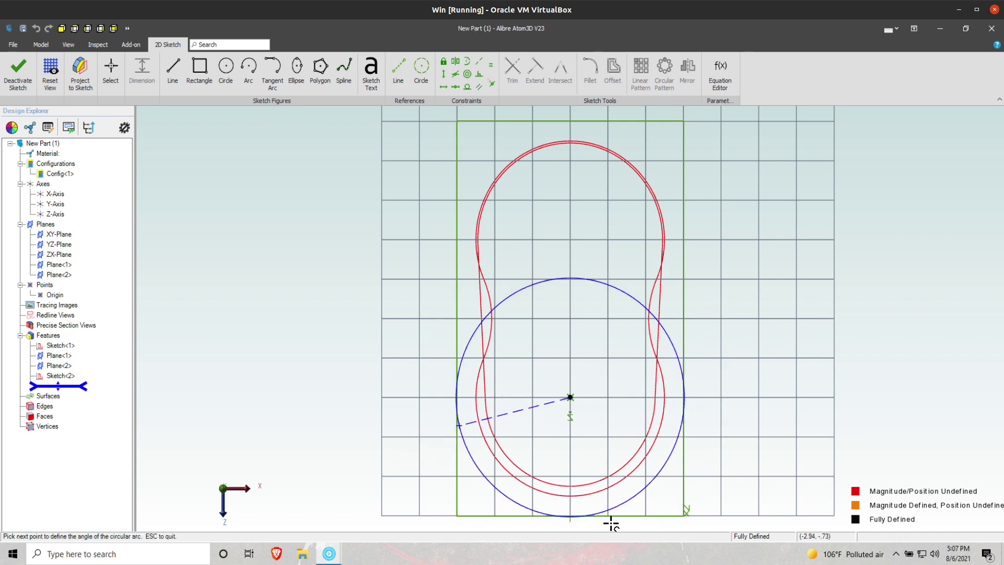
click(688, 399)
click(559, 228)
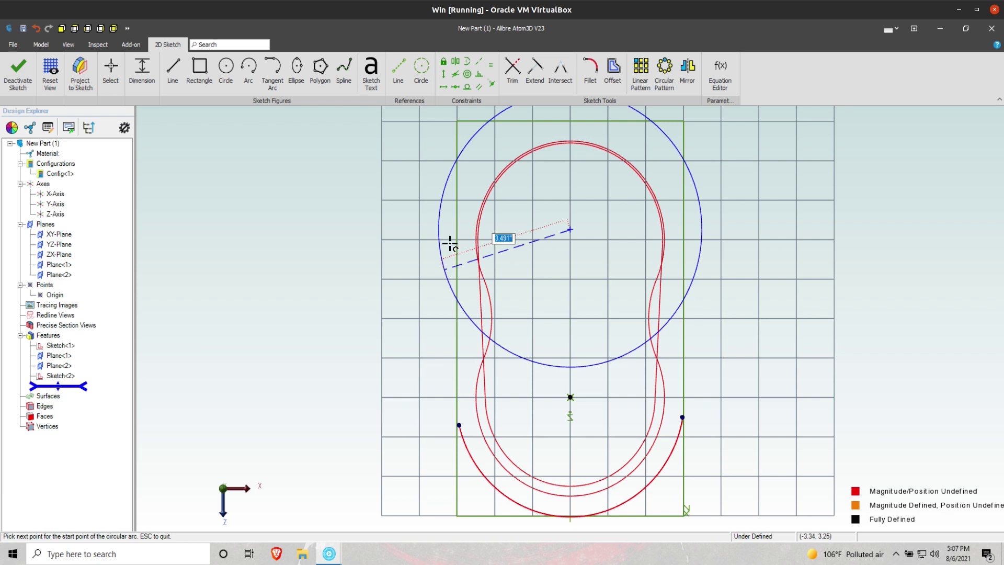
click(469, 229)
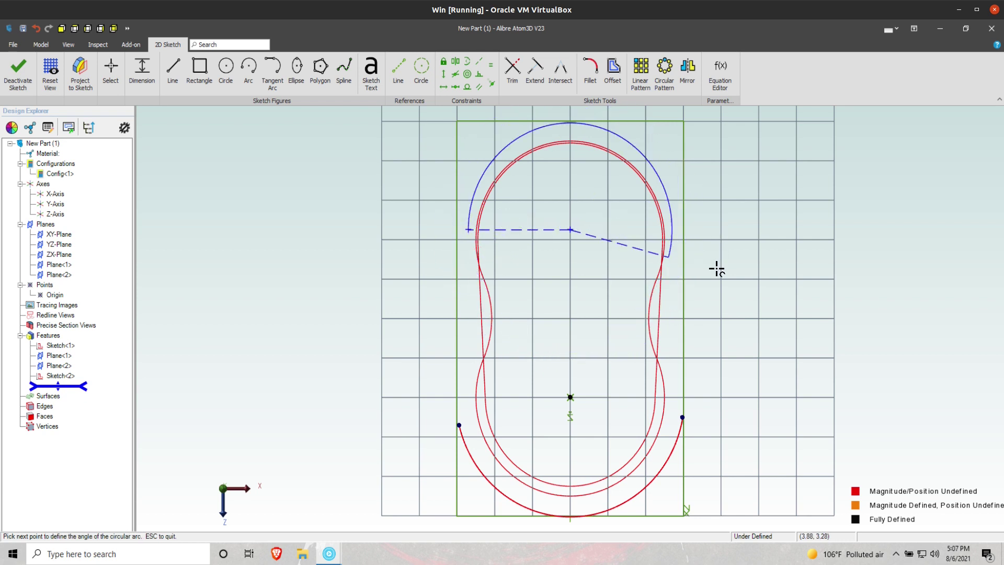
click(545, 123)
Align the upper arc's two endpoints horizontally with each other, and do the same for the lower arc's endpoints
click(444, 88)
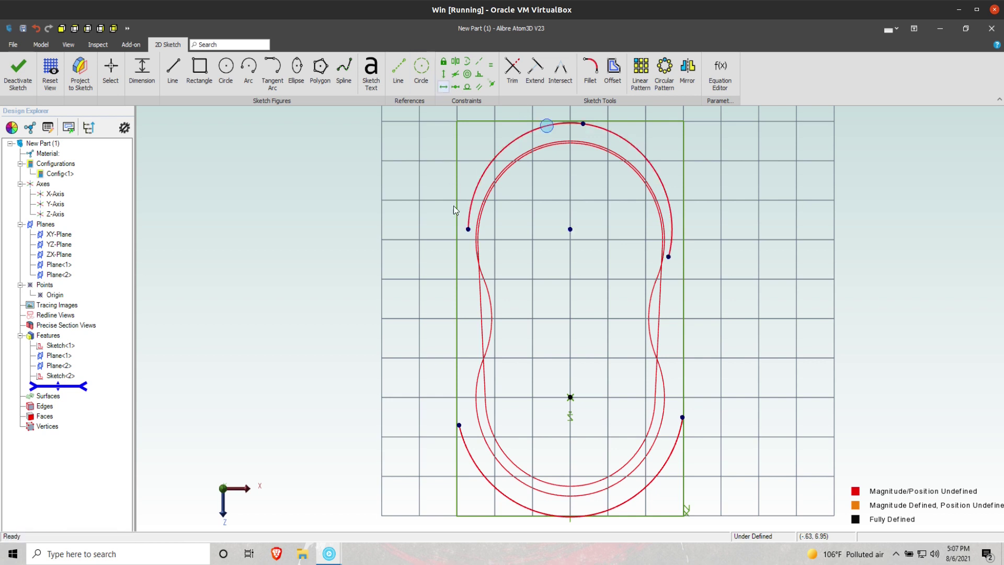
click(468, 229)
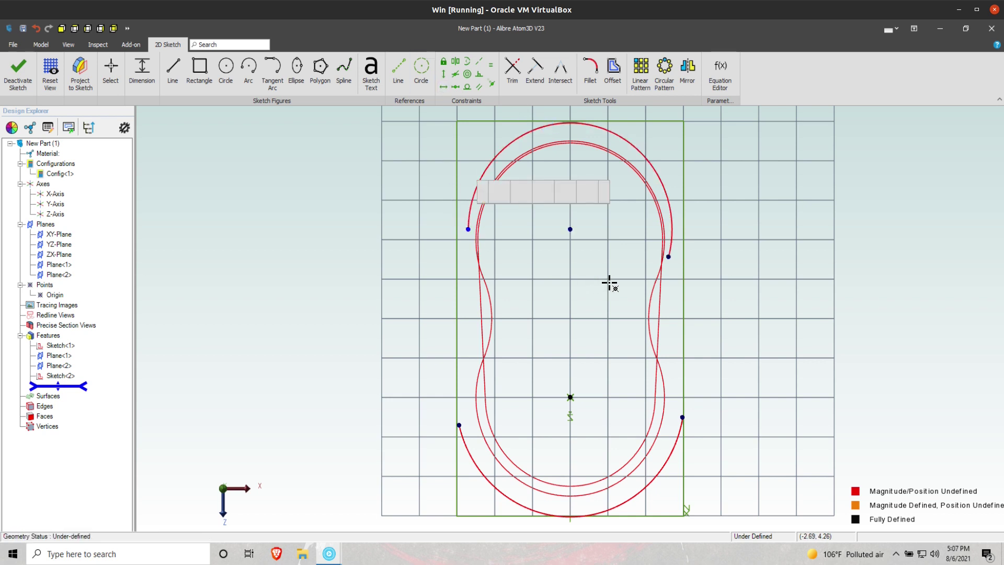
click(668, 256)
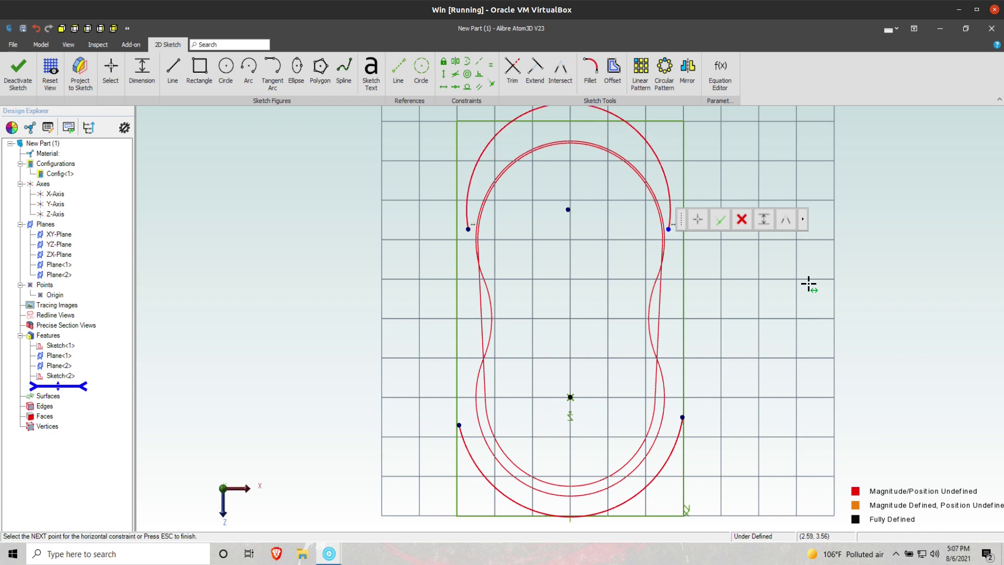
click(681, 418)
click(458, 423)
key(Escape)
click(459, 424)
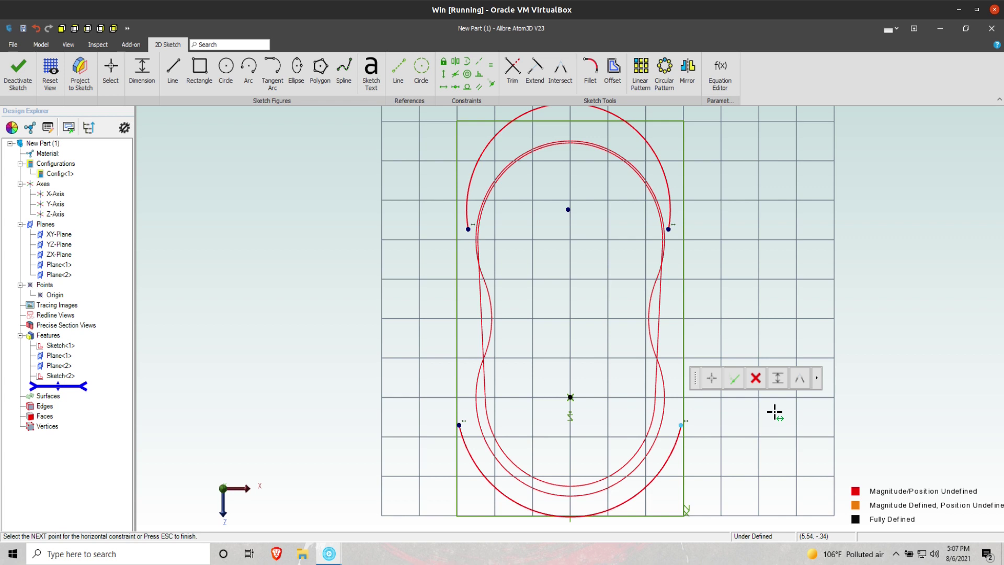
key(Escape)
Dimension the lower arc with a radius of 3
click(147, 70)
click(481, 472)
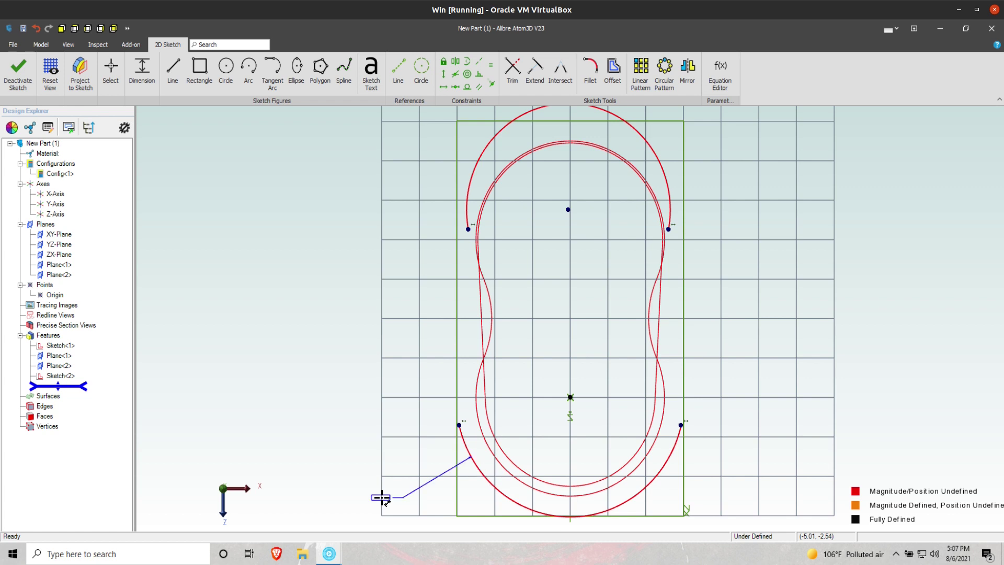
click(385, 500)
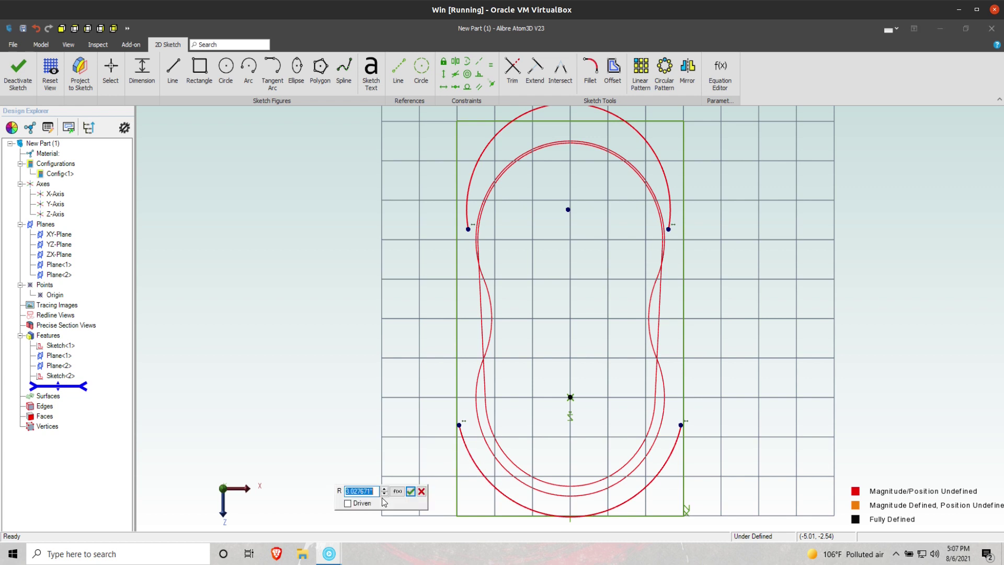
text(3)
key(Return)
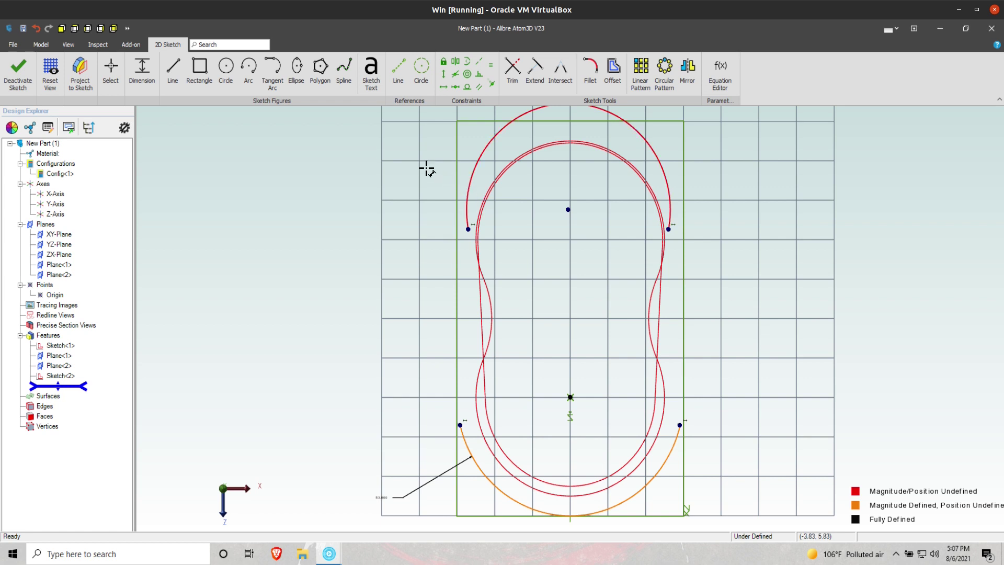
Dimension the horizontal distance between the upper arc's two endpoints as 2
click(468, 229)
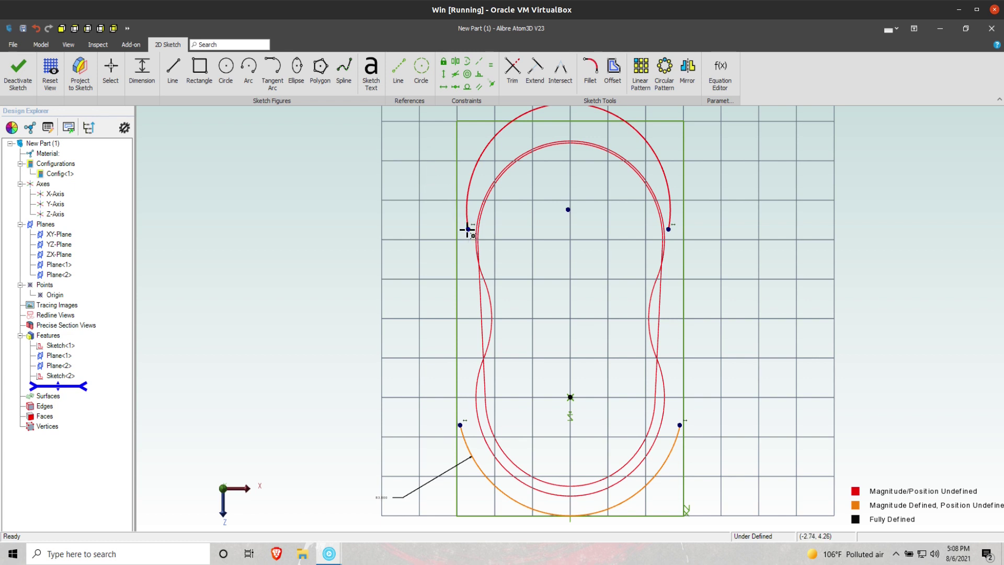
ctrl+click(669, 228)
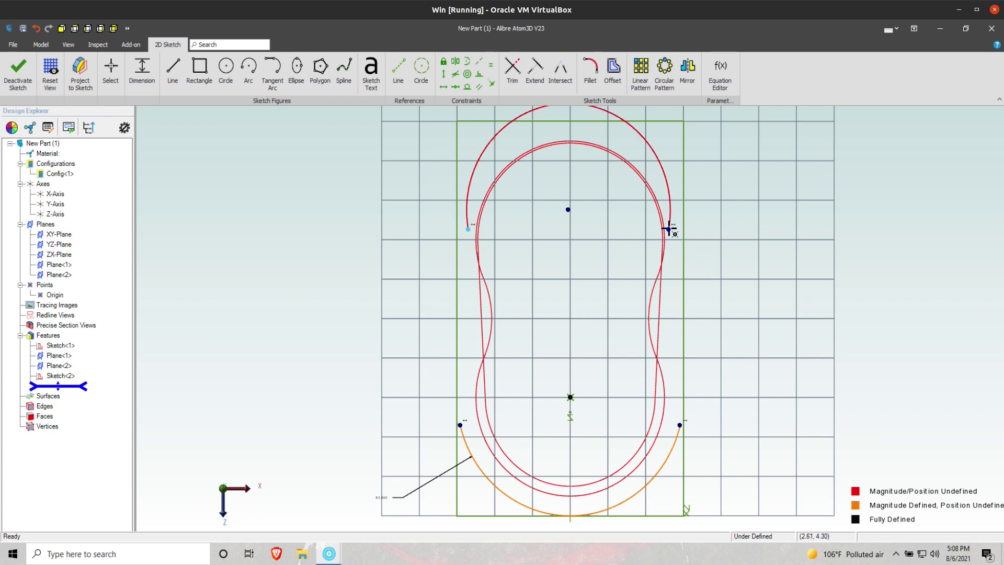
click(591, 291)
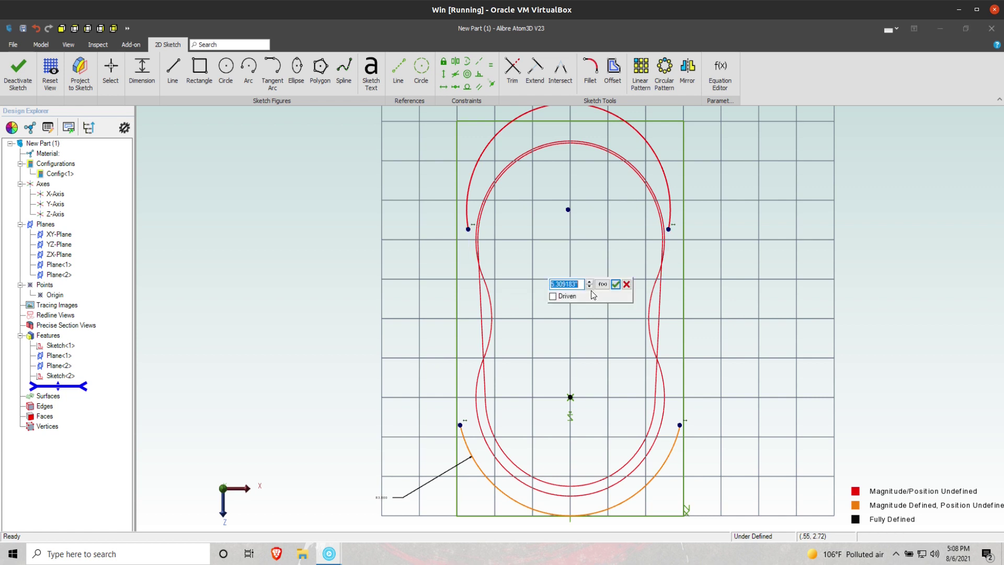
text(2)
key(Return)
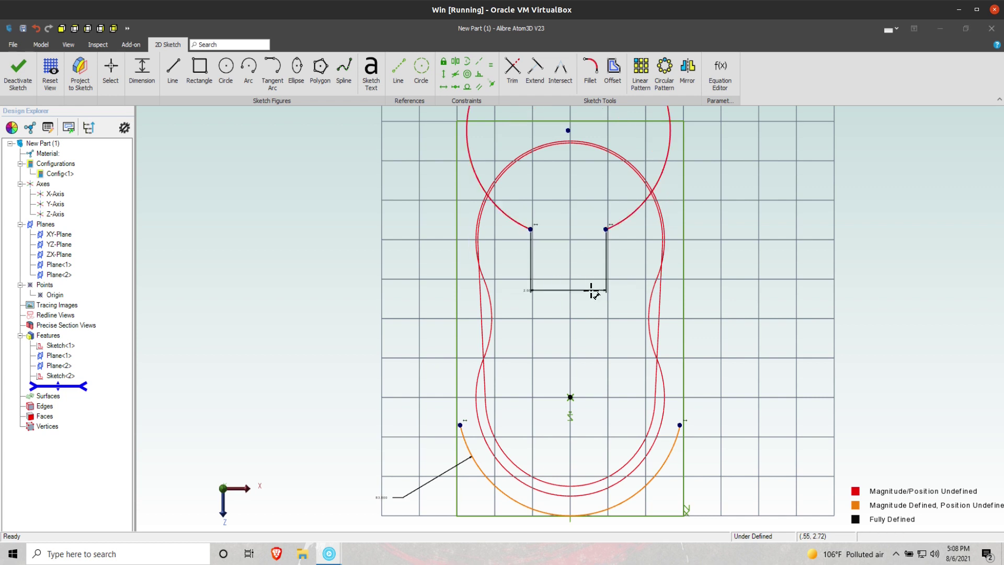
Change the dimension between the upper arc's endpoints to 5
click(586, 291)
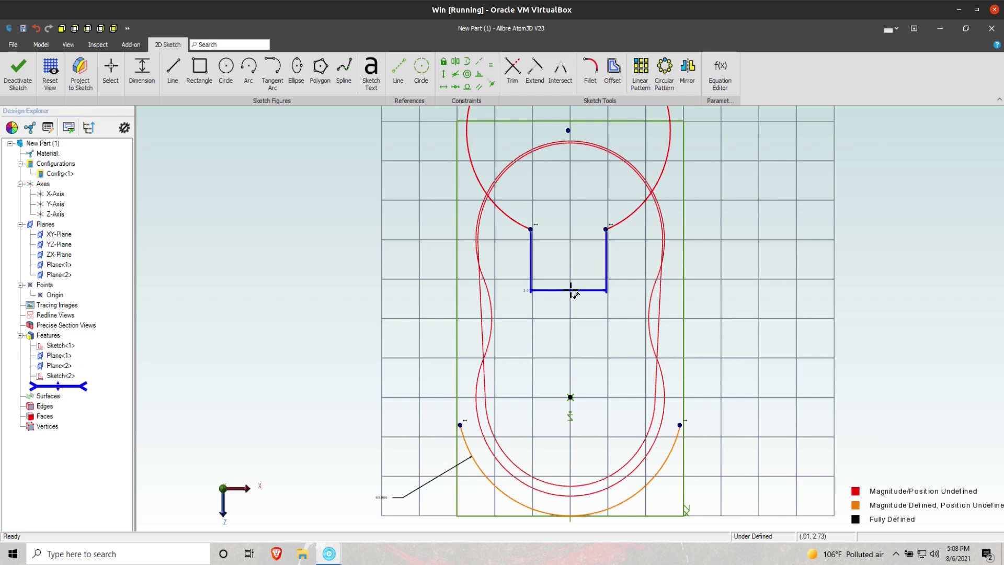
click(550, 302)
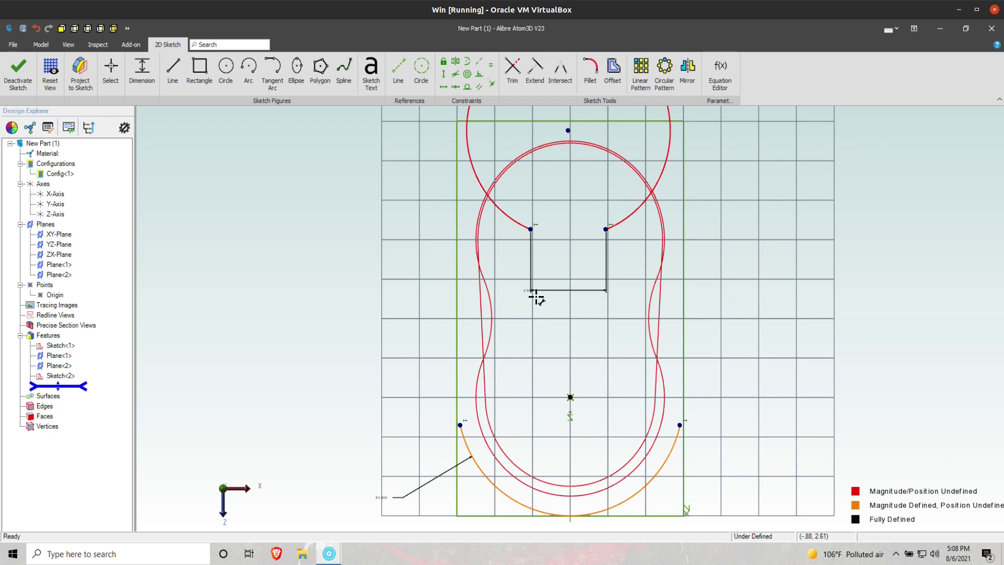
click(524, 290)
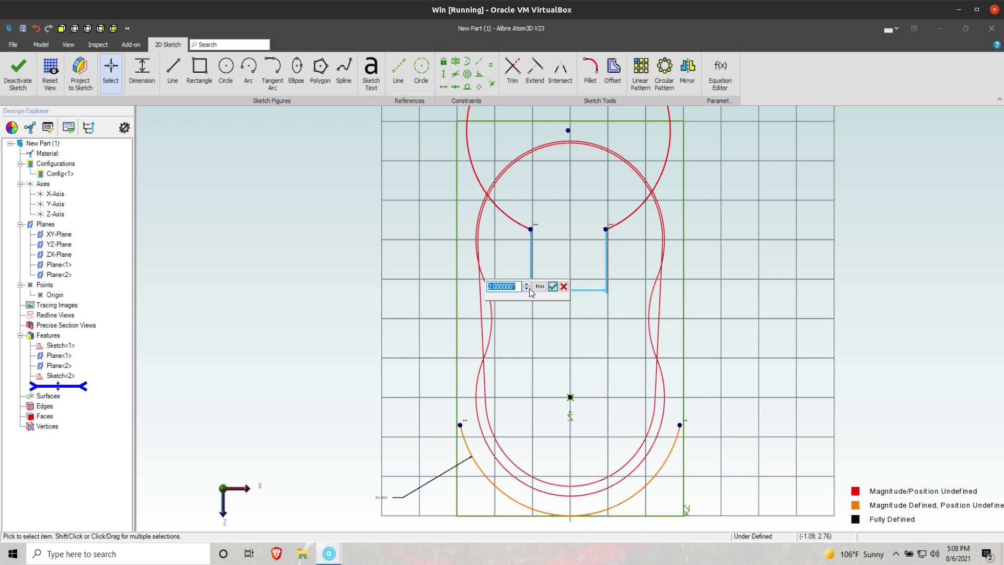
key(Escape)
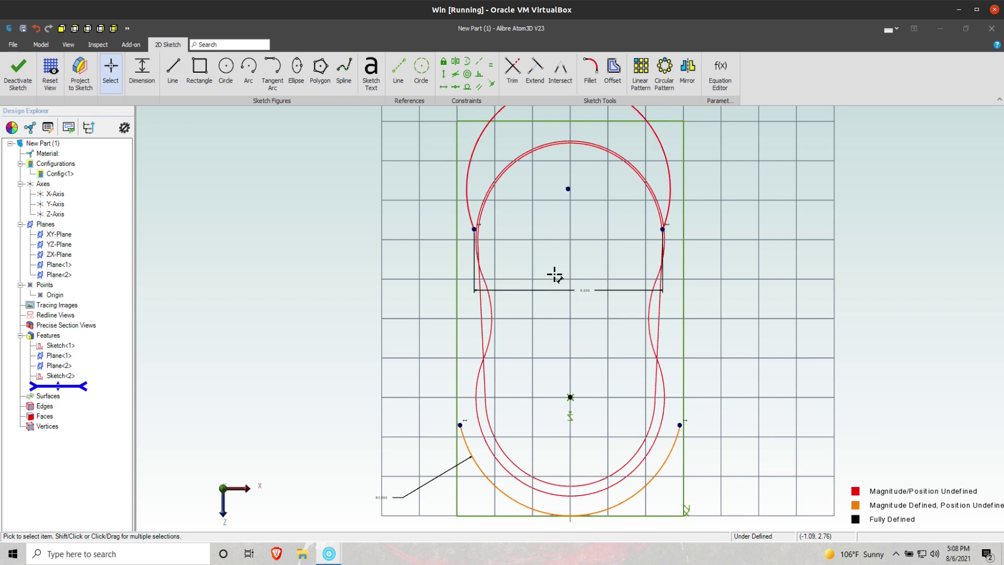
Dimension the vertical distance from the origin to the upper arc's center as 4
click(567, 188)
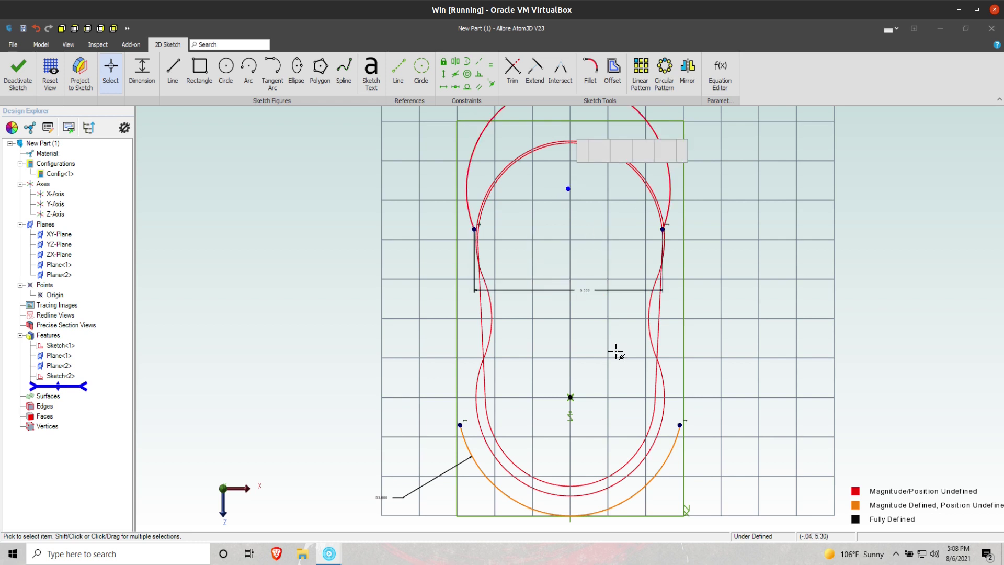
shift+click(570, 397)
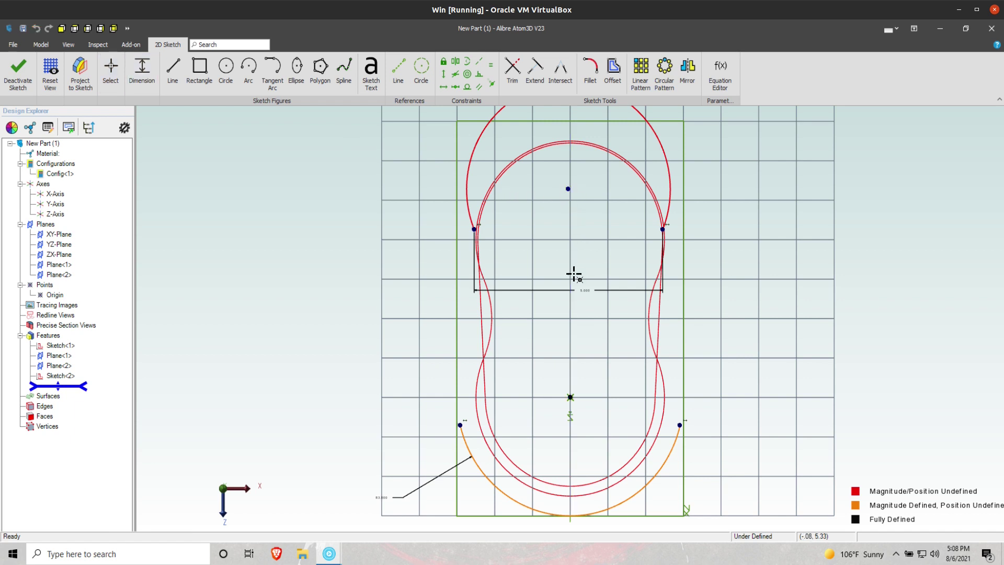
click(571, 397)
click(784, 304)
text(4)
key(Return)
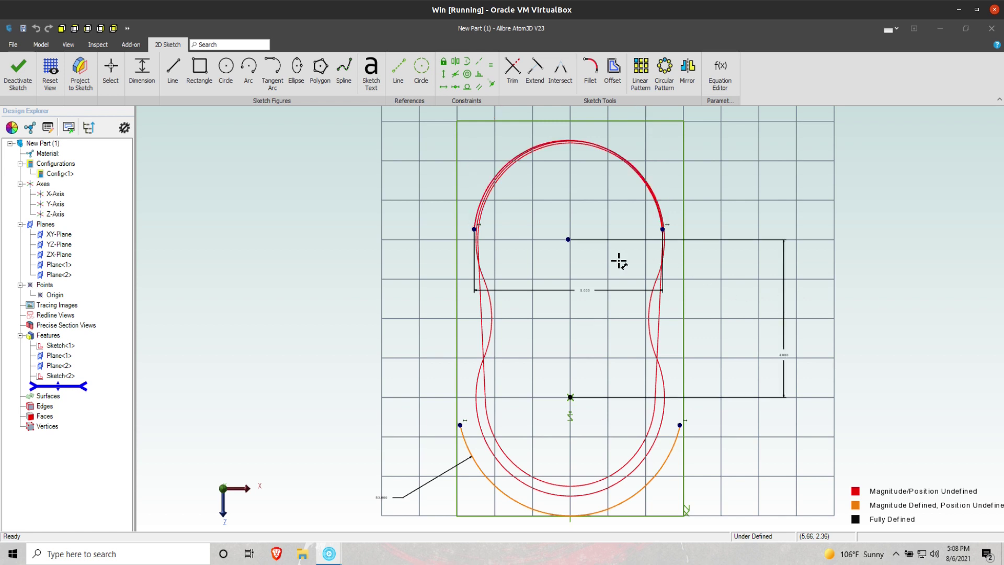
key(Escape)
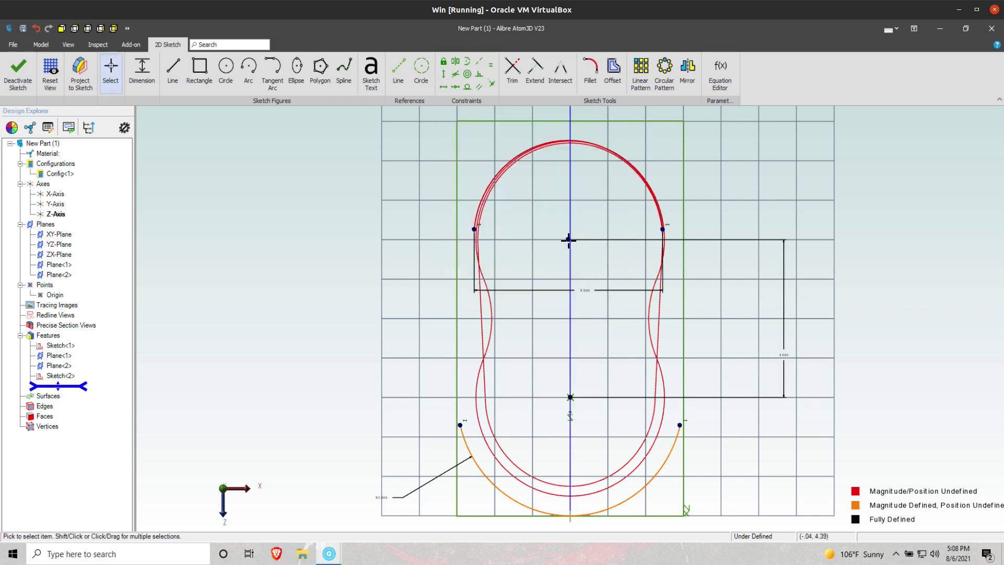
click(568, 239)
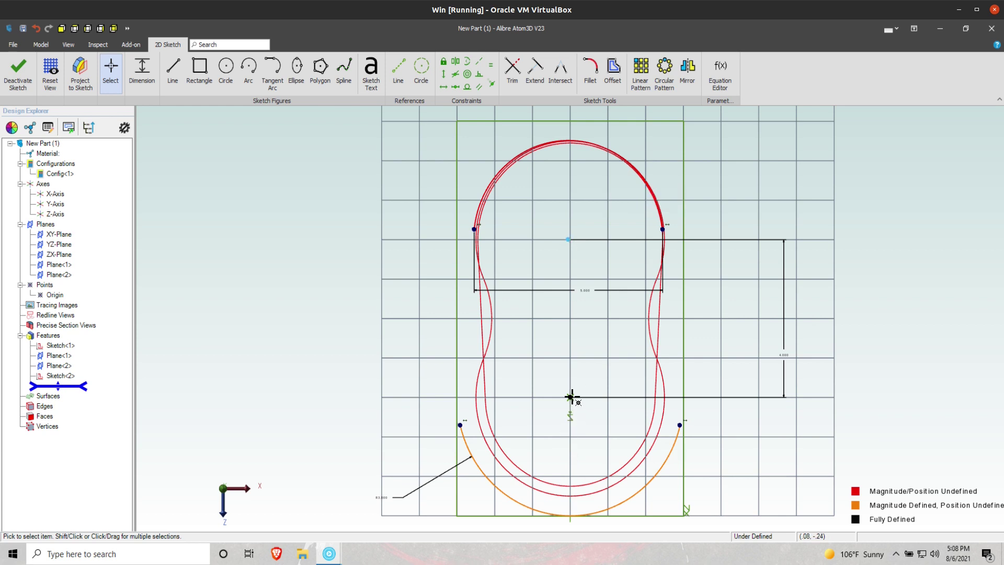
click(571, 398)
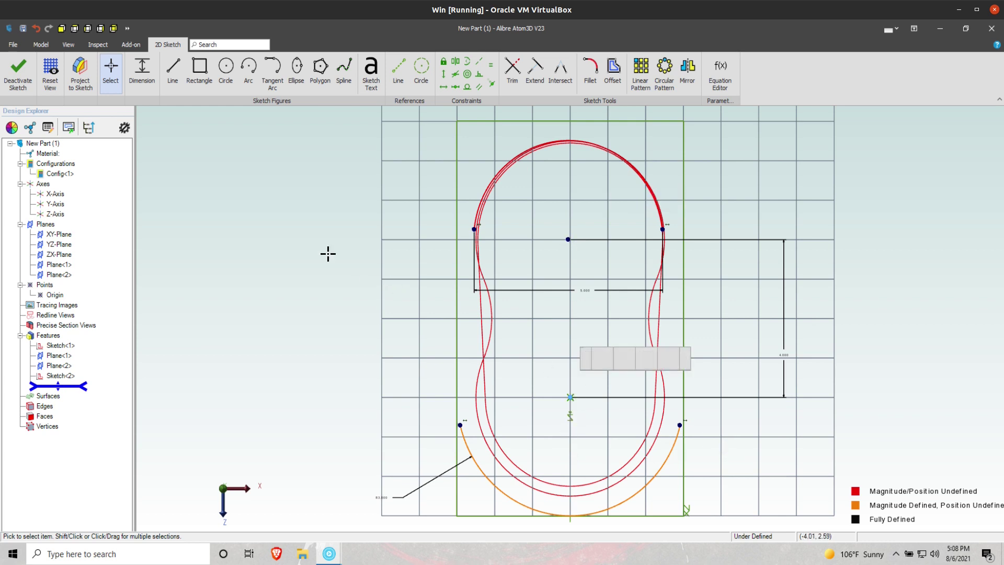
key(Escape)
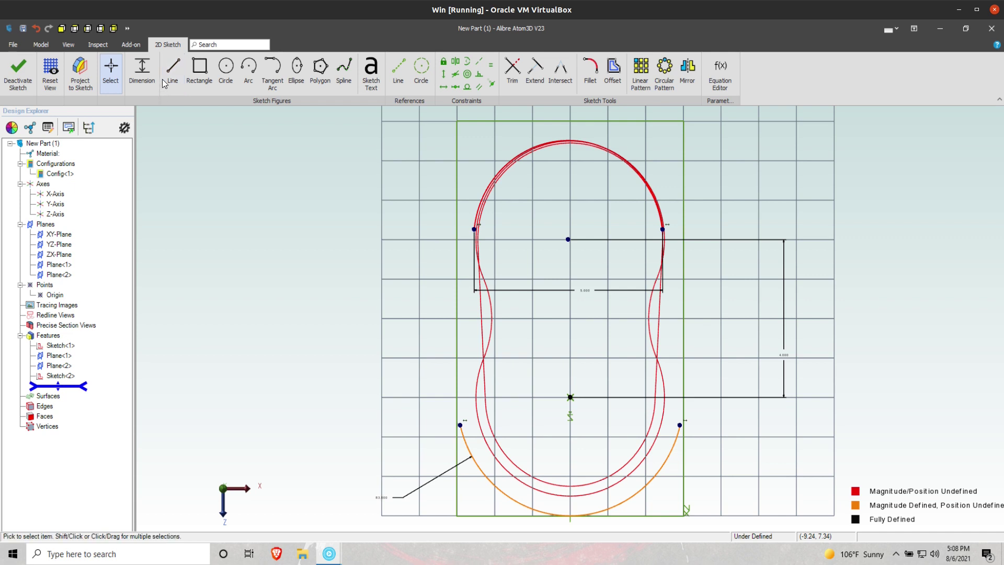
Draw two straight lines joining the left and right endpoints of the lower arc to the matching endpoints of the upper arc
click(165, 79)
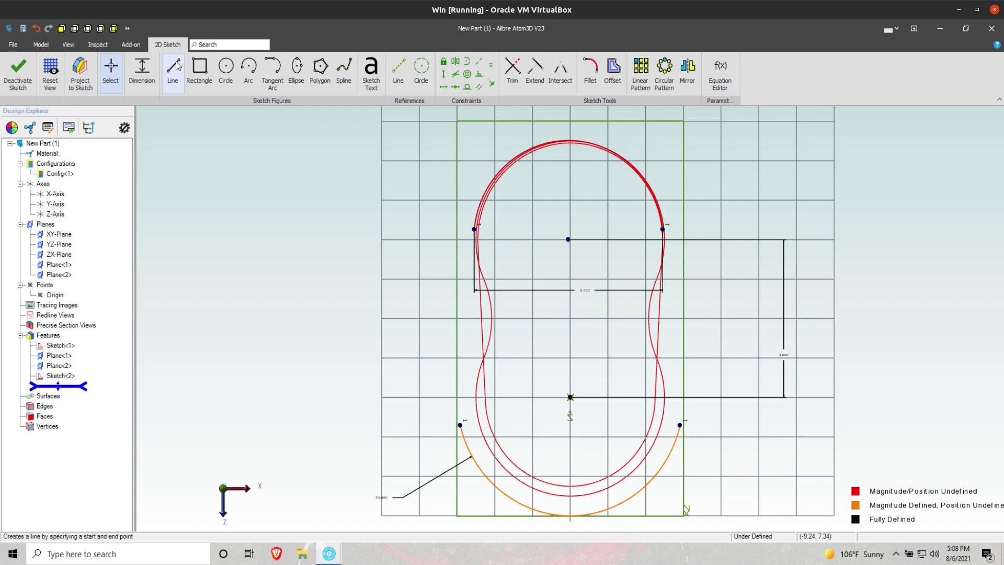
click(461, 424)
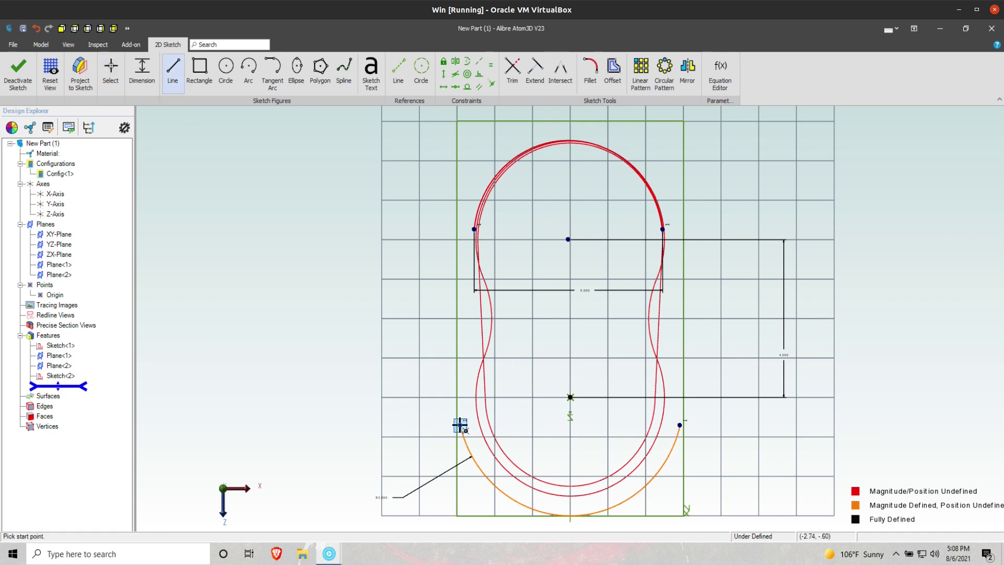
click(473, 228)
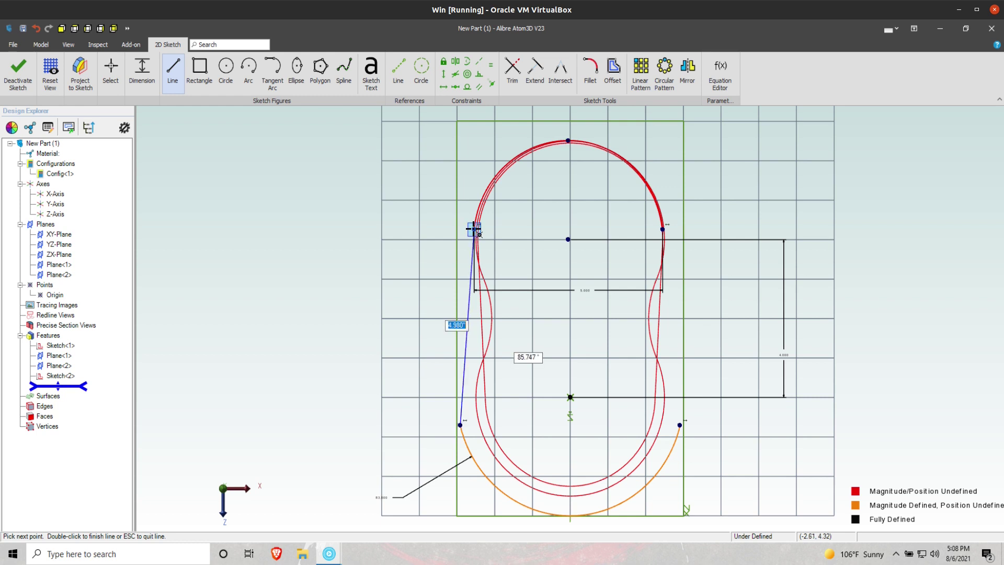
key(Escape)
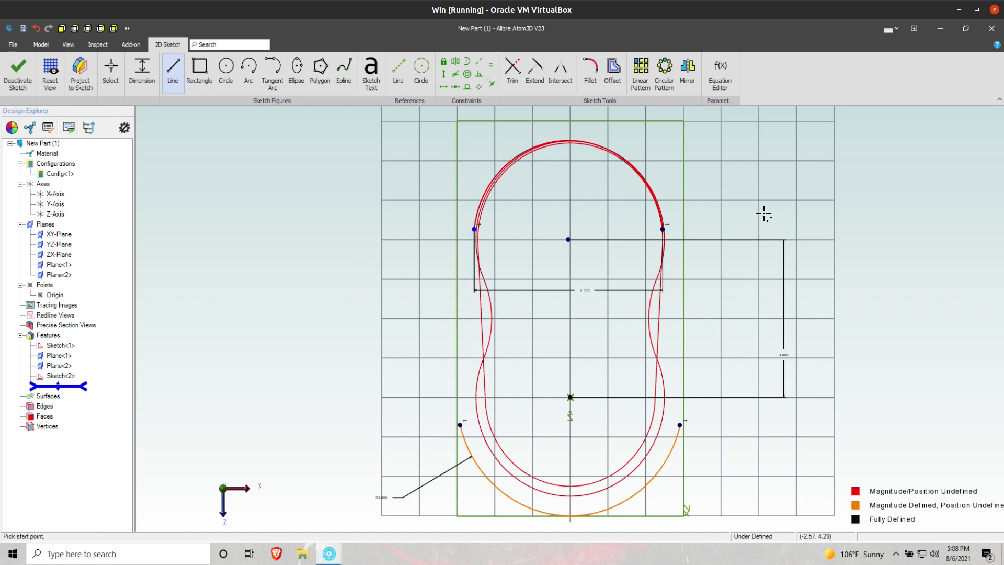
click(662, 229)
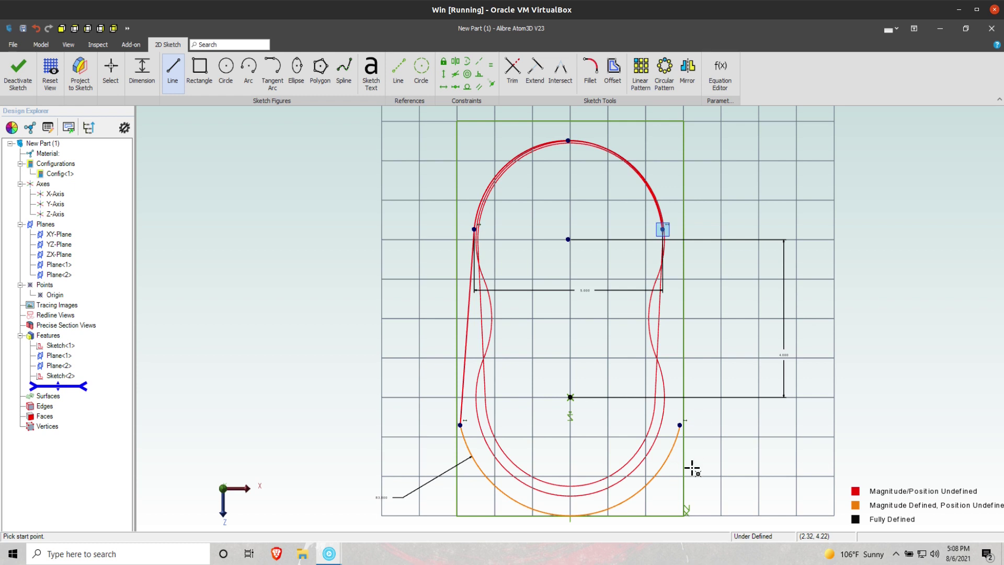
click(680, 424)
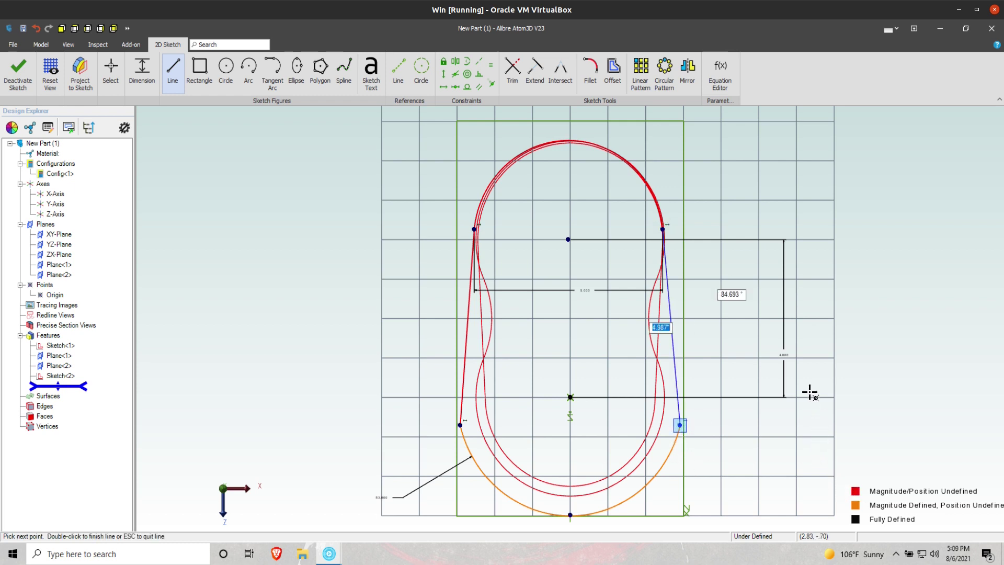
key(Escape)
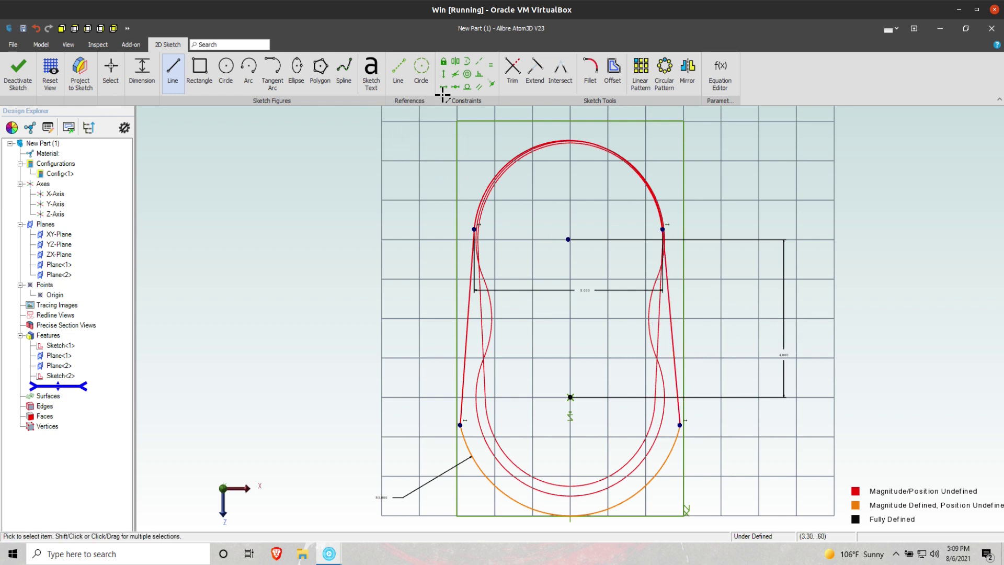
key(Escape)
Make the left side line tangent to the lower arc and the right side line tangent to the upper arc
click(468, 87)
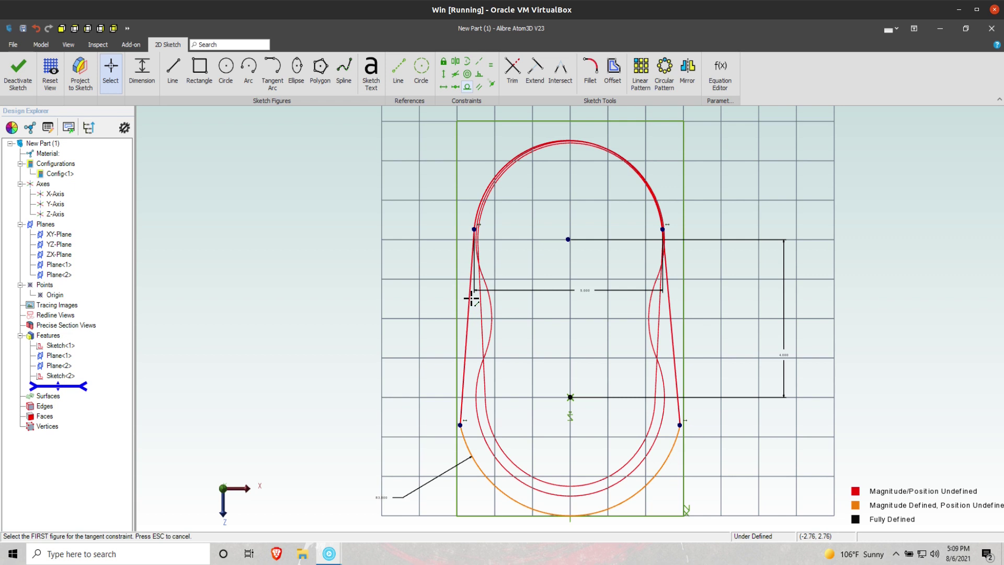
click(465, 441)
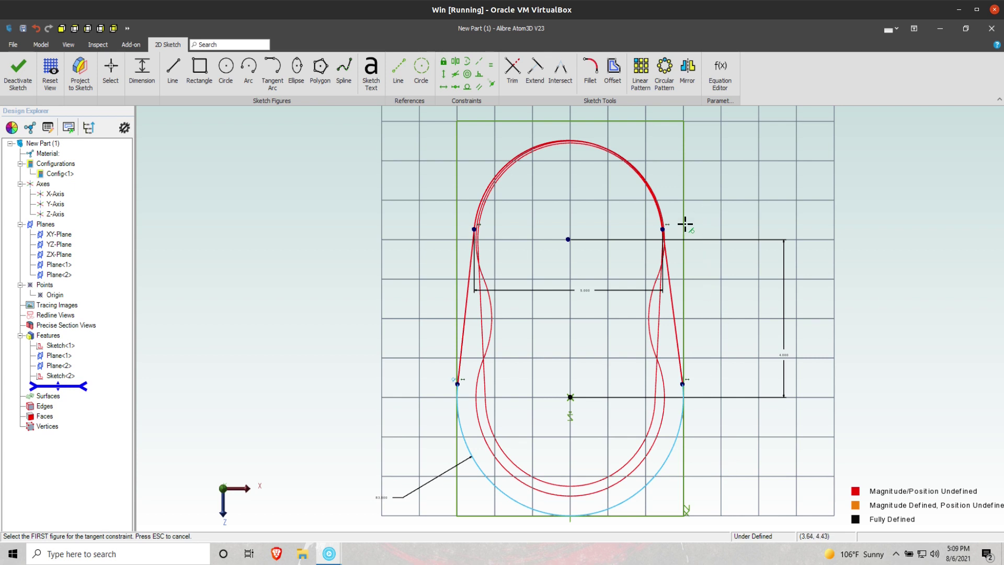
click(670, 305)
click(657, 206)
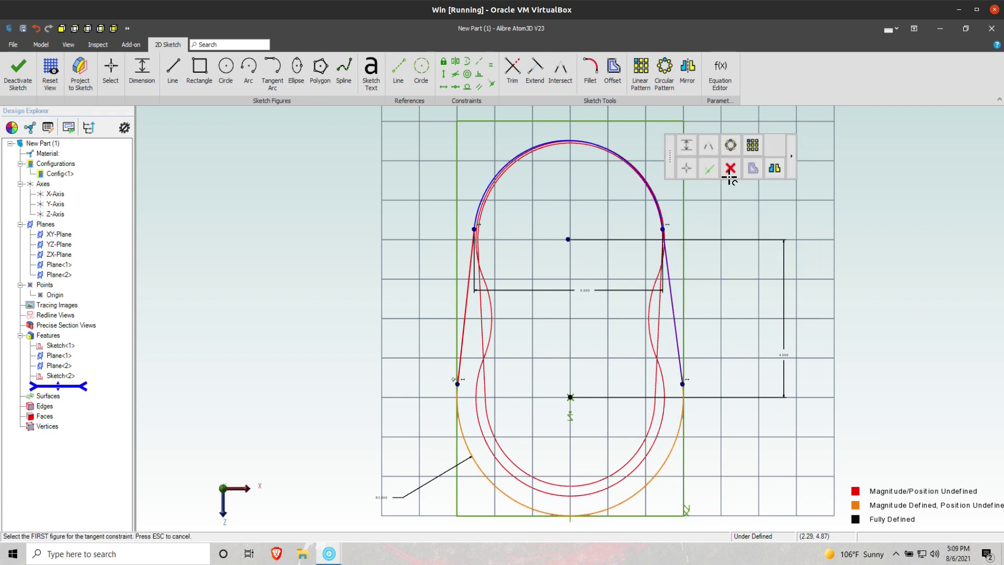
click(731, 168)
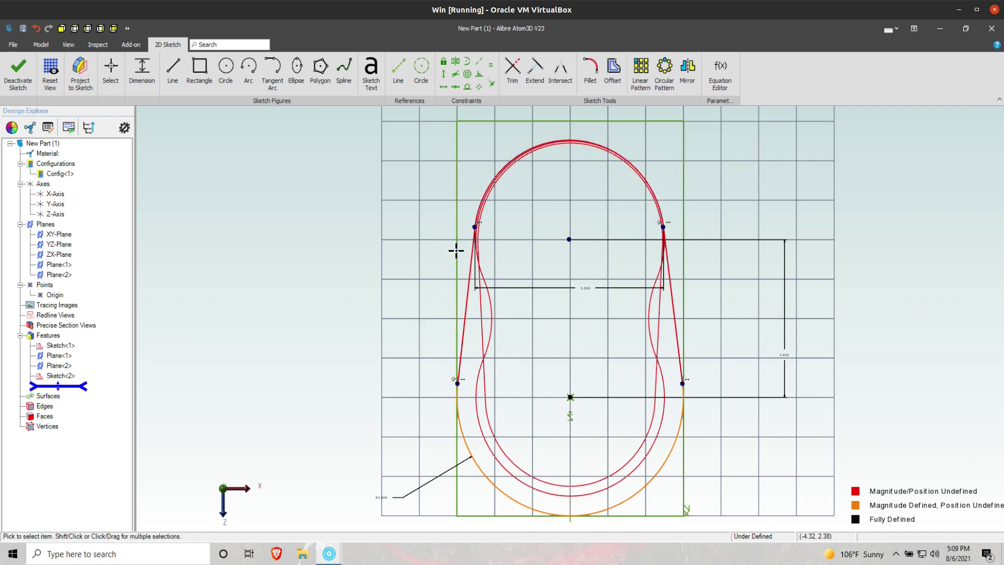
Try to shift the upper arc's left endpoint inward and align the arc's center vertically with the origin
mouse_move(474, 226)
mouse_down()
mouse_move(466, 276)
mouse_move(534, 263)
mouse_up()
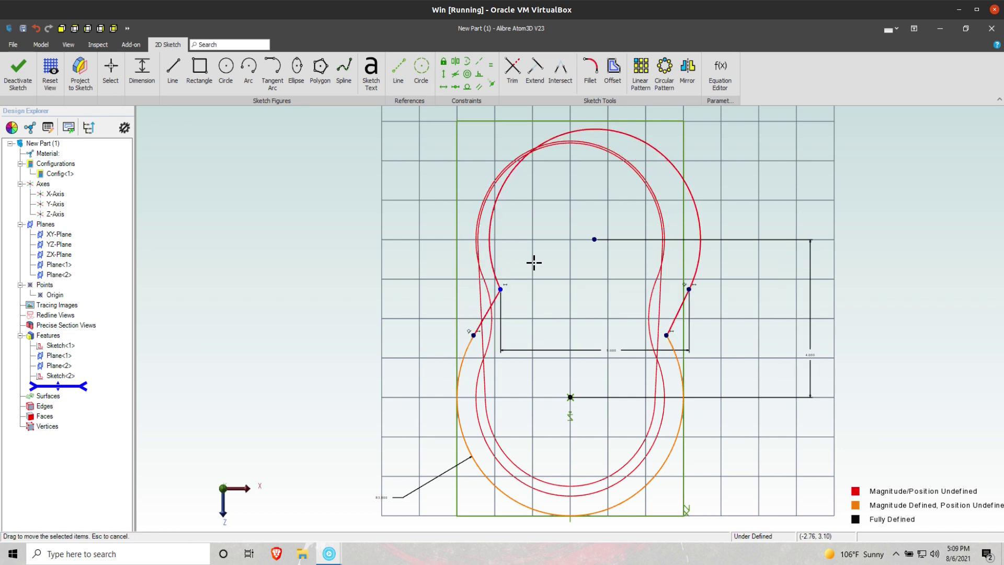
click(443, 74)
click(594, 239)
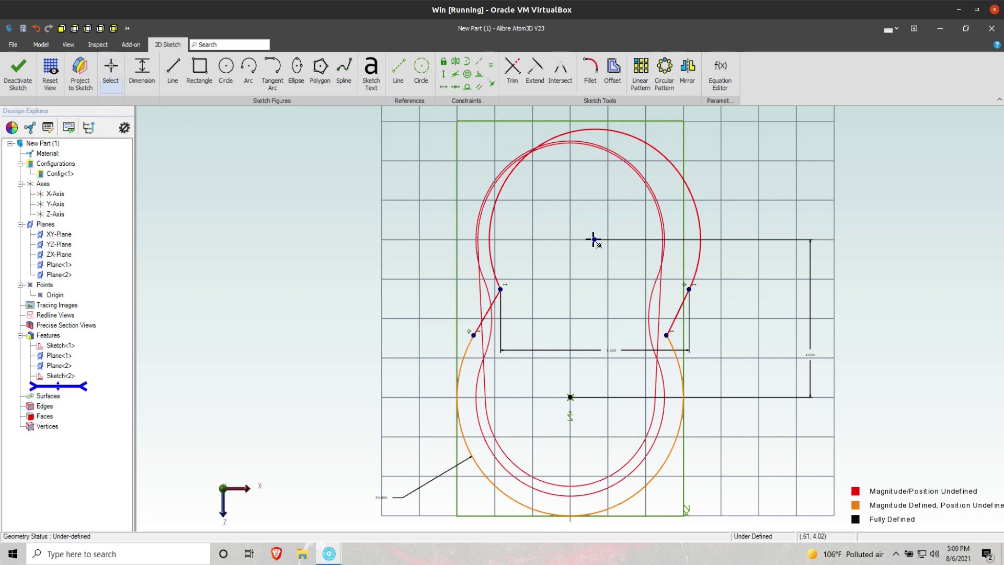
click(569, 396)
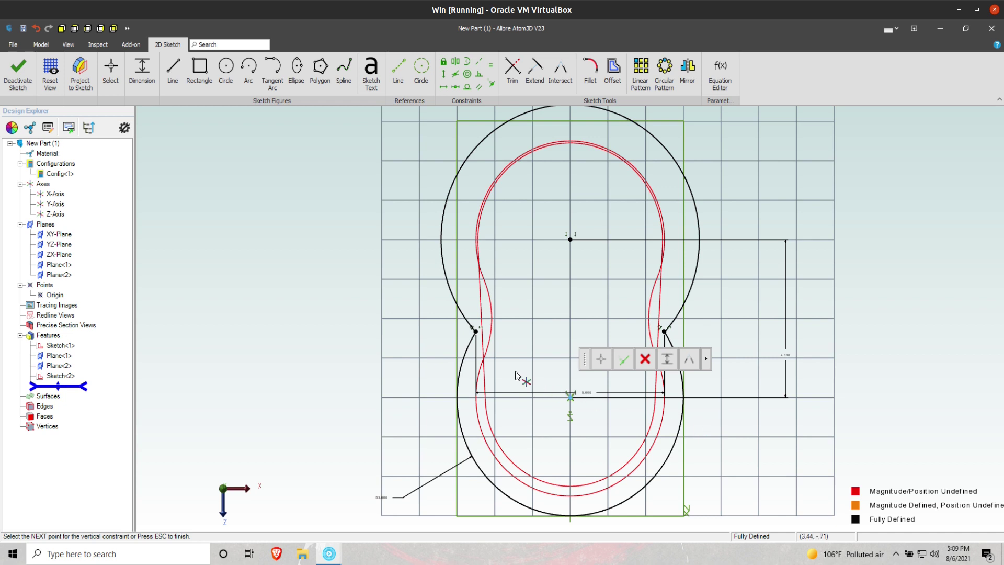
key(Escape)
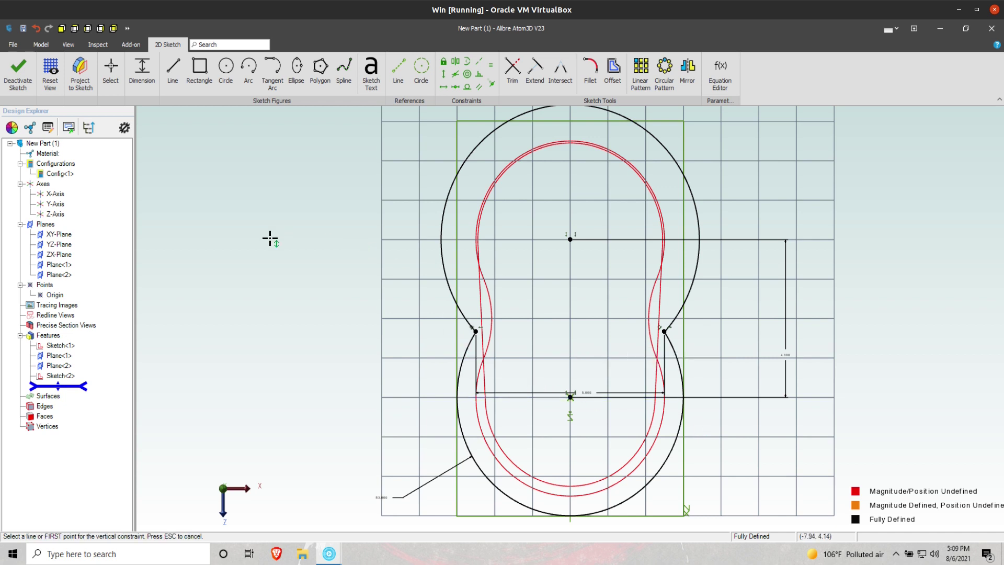
key(ctrl+z)
key(Escape)
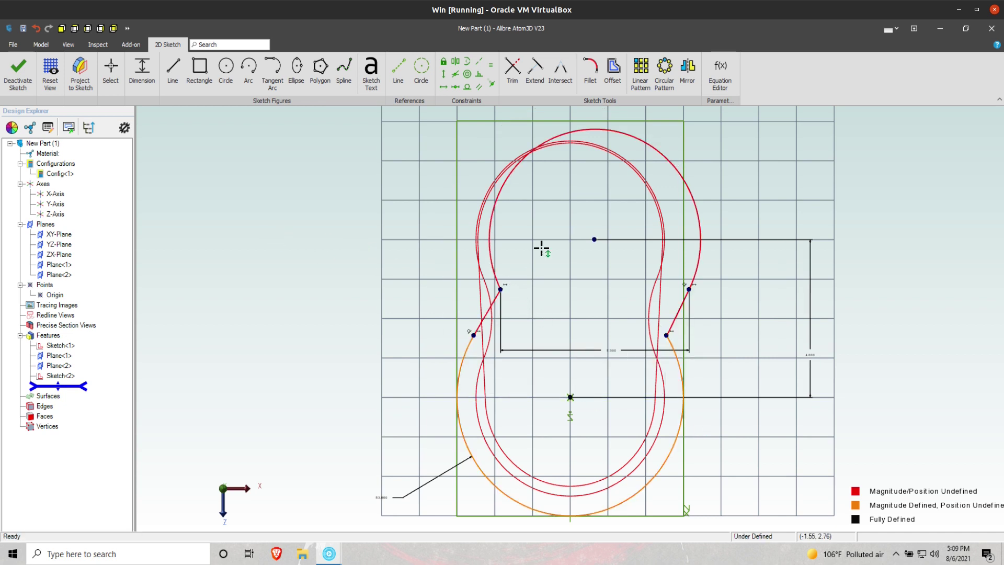
Move the upper arc's left endpoint back up and outward, constrain the arc's center vertically to the origin, and finish the sketch
drag(501, 289, 460, 250)
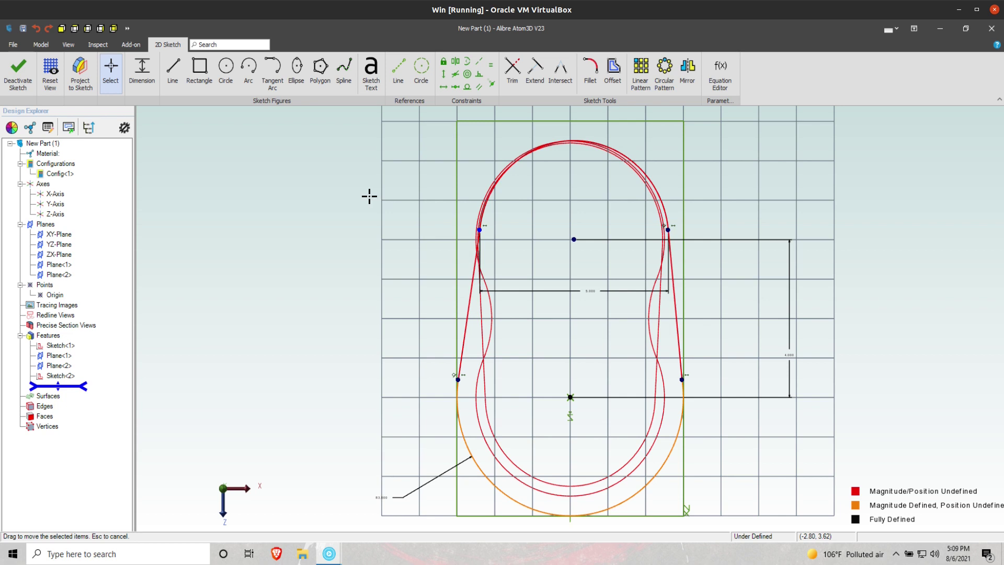
click(444, 73)
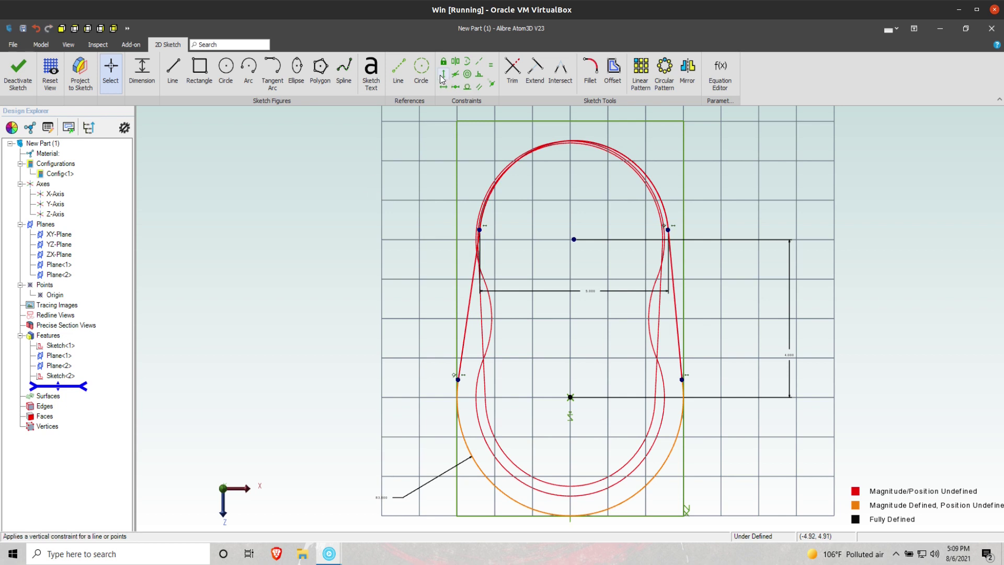
click(574, 239)
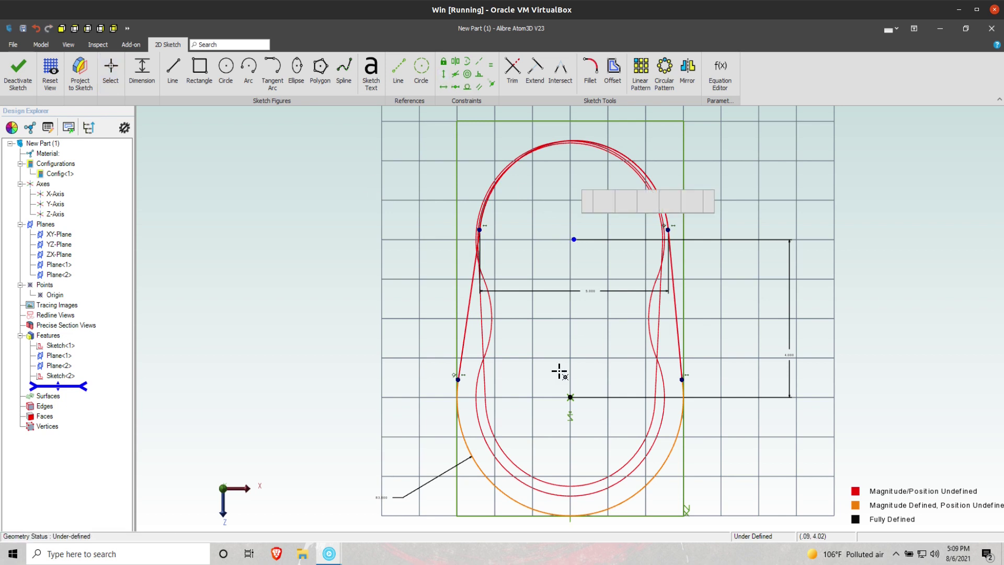
click(572, 396)
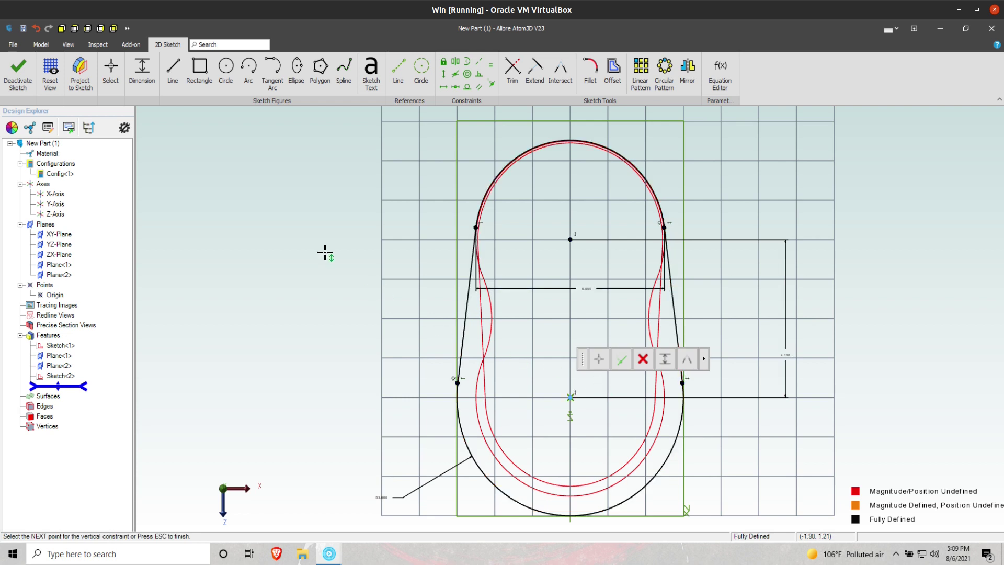
click(20, 73)
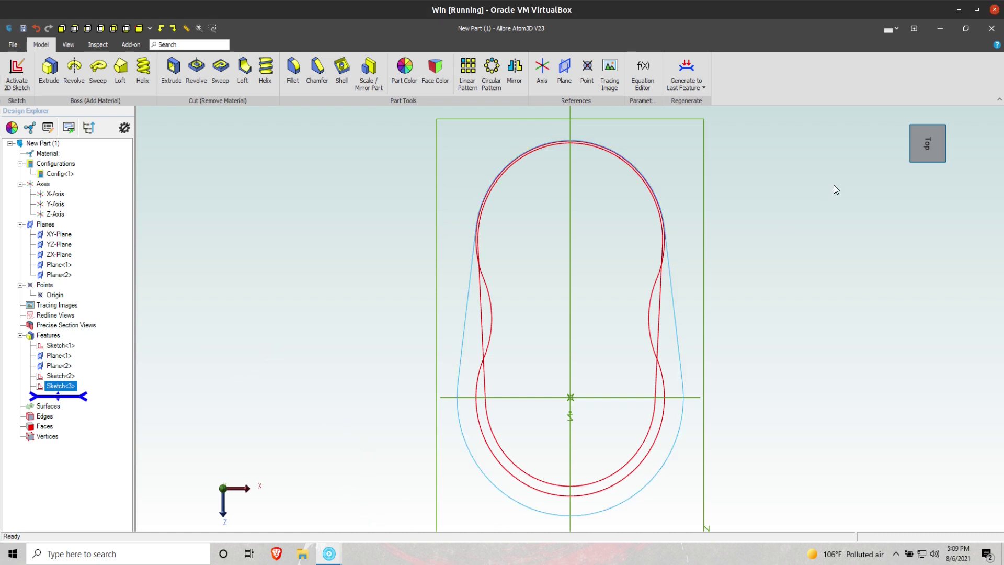
Begin a loft boss using the base, middle and upper outlines, Sketch<1>, Sketch<2> and Sketch<3>, as cross sections
click(946, 160)
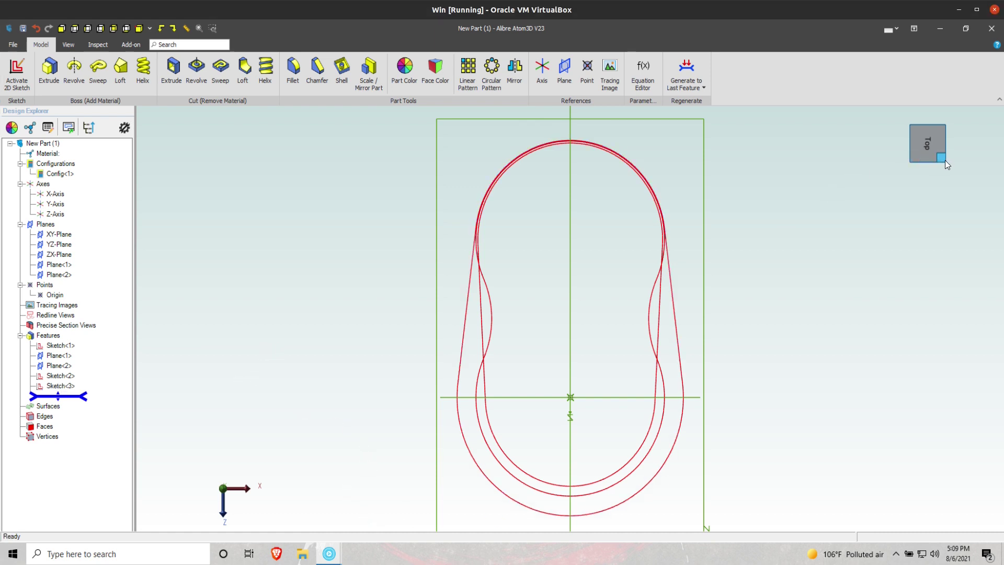
click(944, 160)
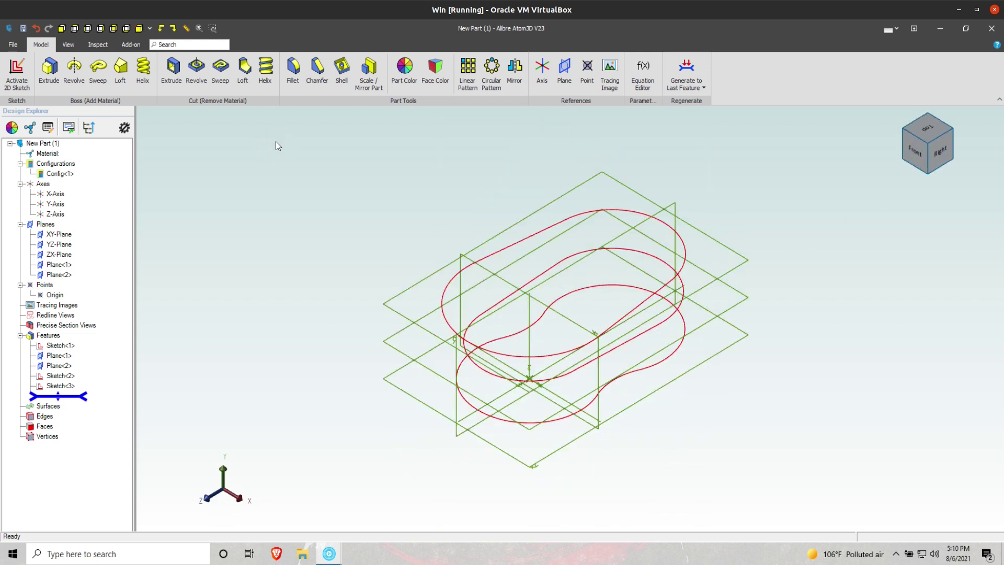
click(120, 68)
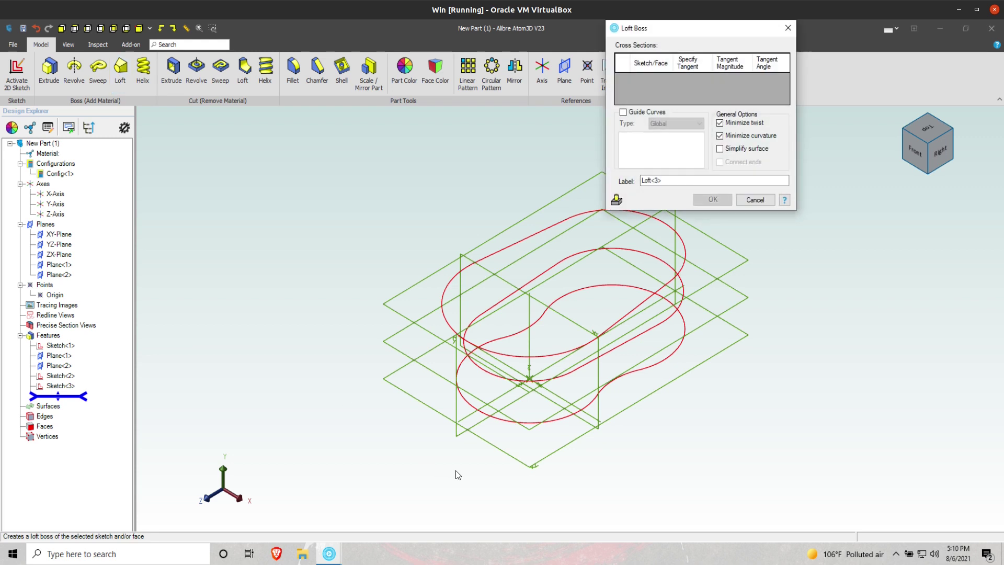
click(679, 352)
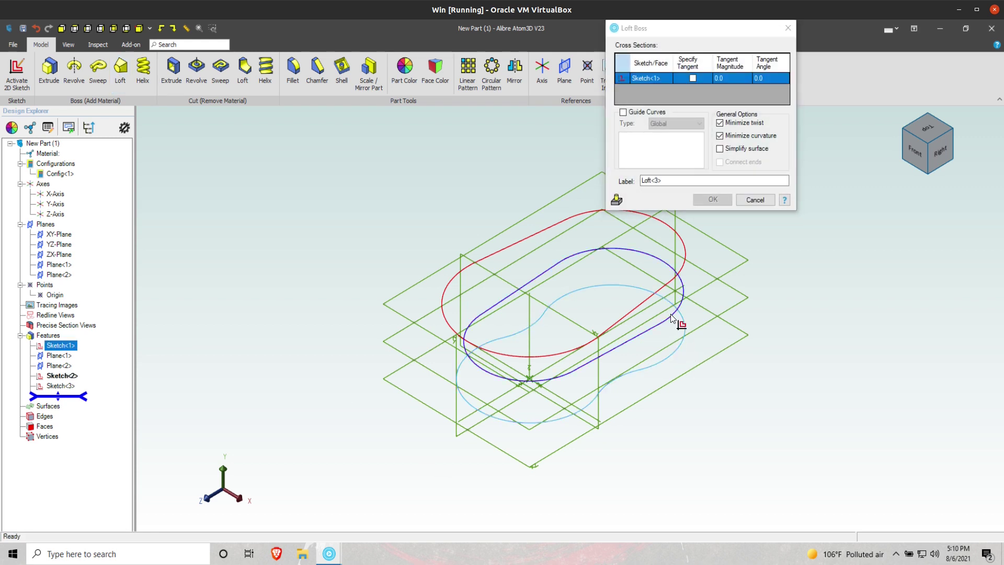
click(691, 263)
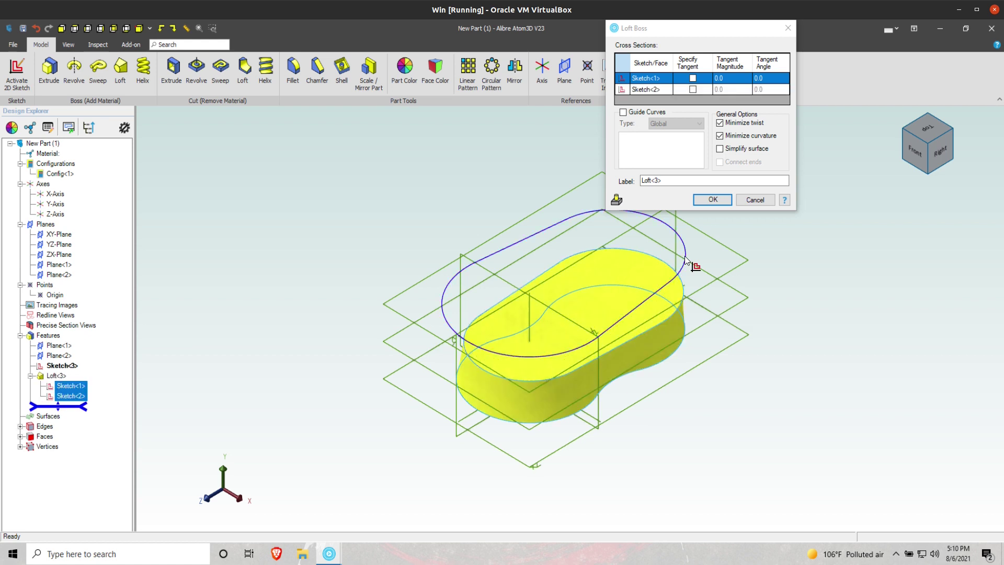
Specify tangency for Sketch<3> with magnitude 1.0, turn off Minimize curvature and create the loft
click(785, 100)
click(688, 90)
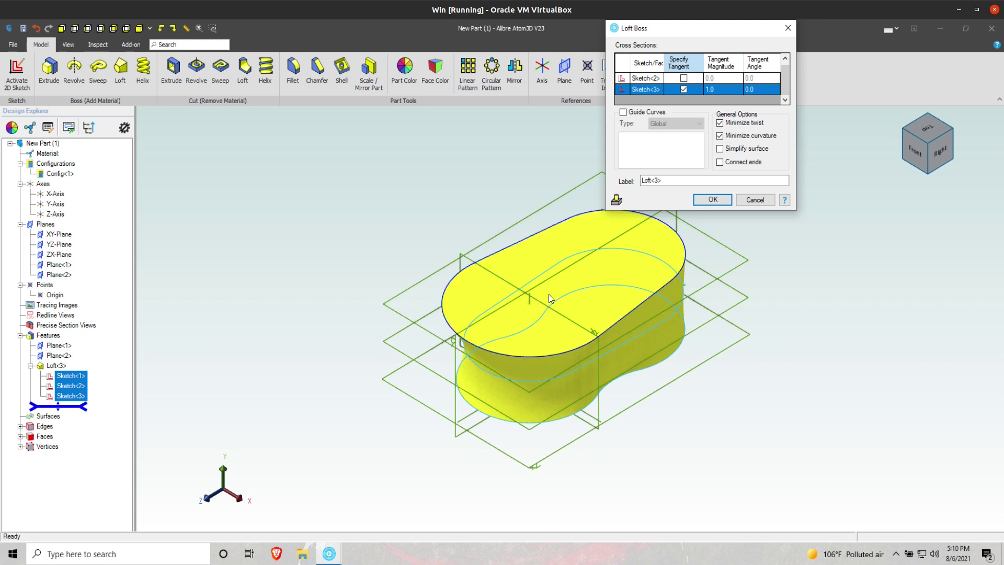
click(718, 363)
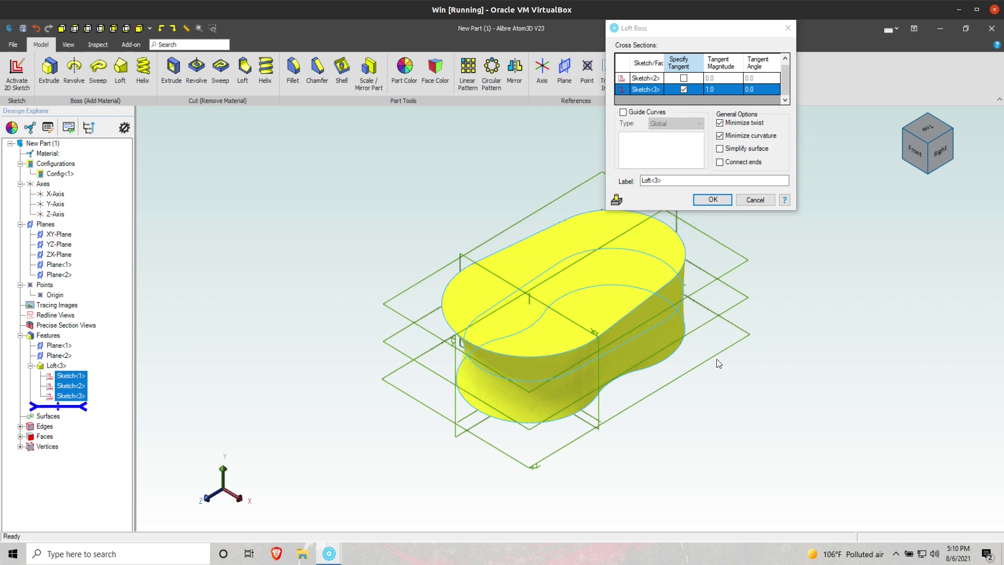
click(941, 155)
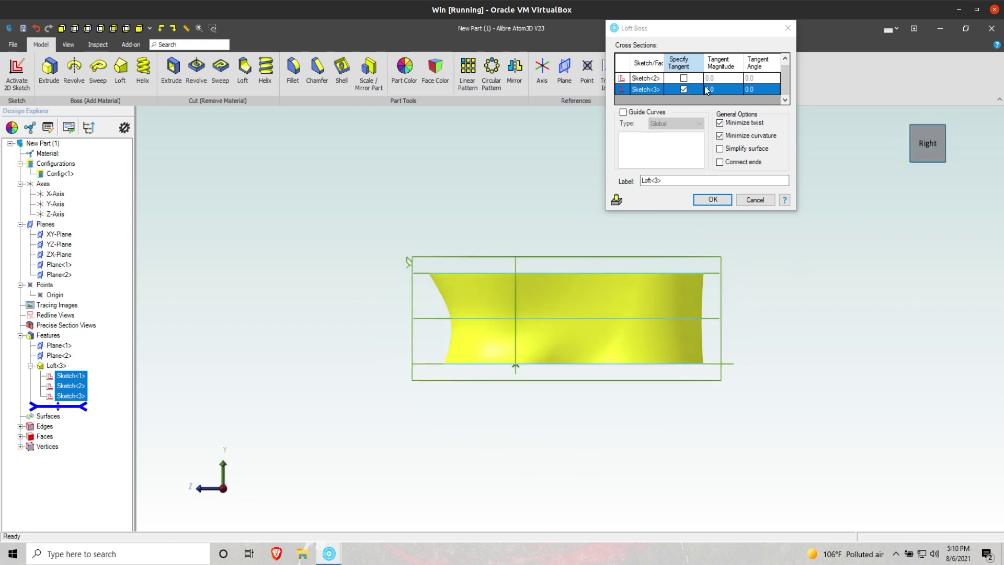
click(721, 135)
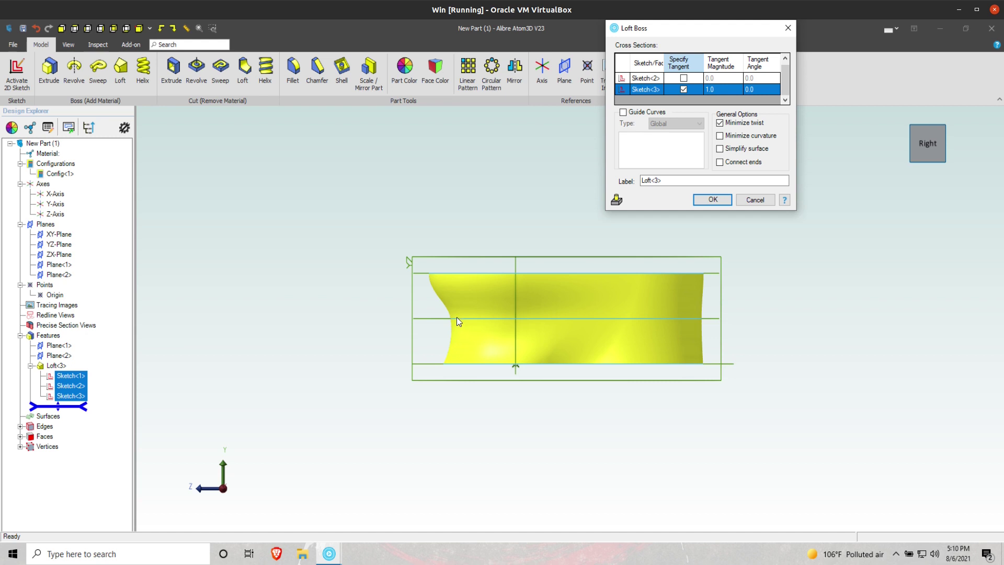
click(712, 201)
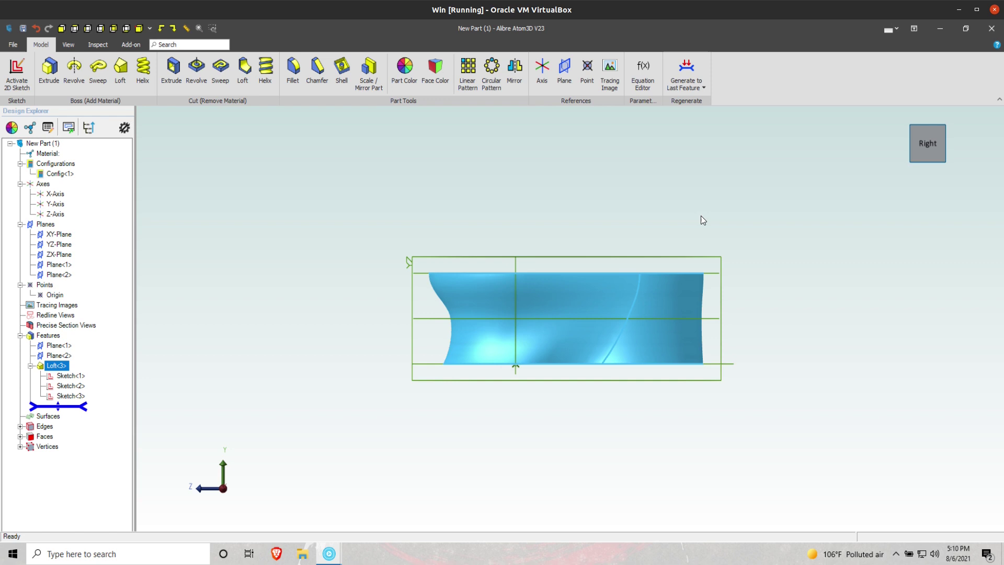
click(615, 173)
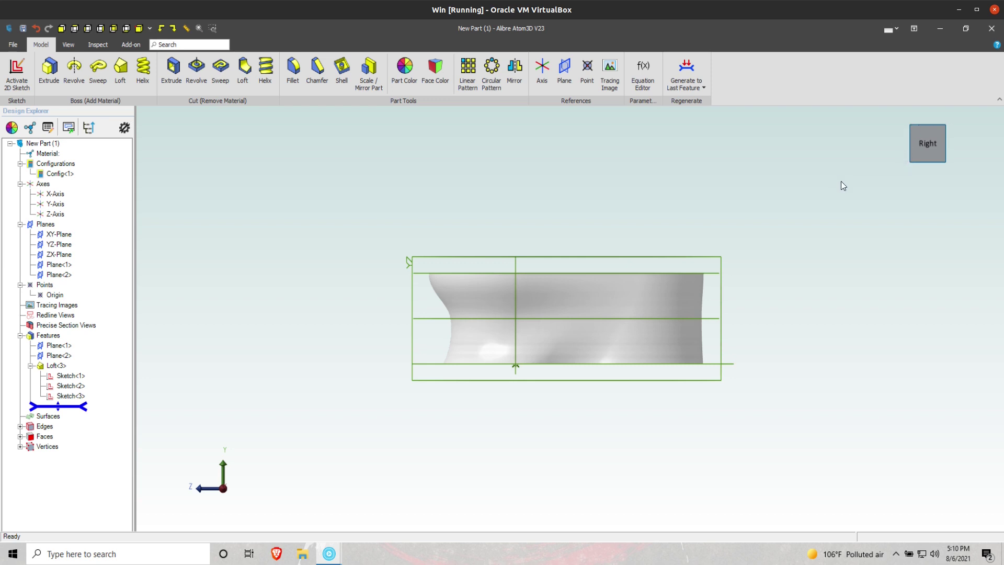
Sketch an arc of about 7.6 in radius on the YZ-Plane, starting outside the body's +Z end and rising over its top
click(444, 256)
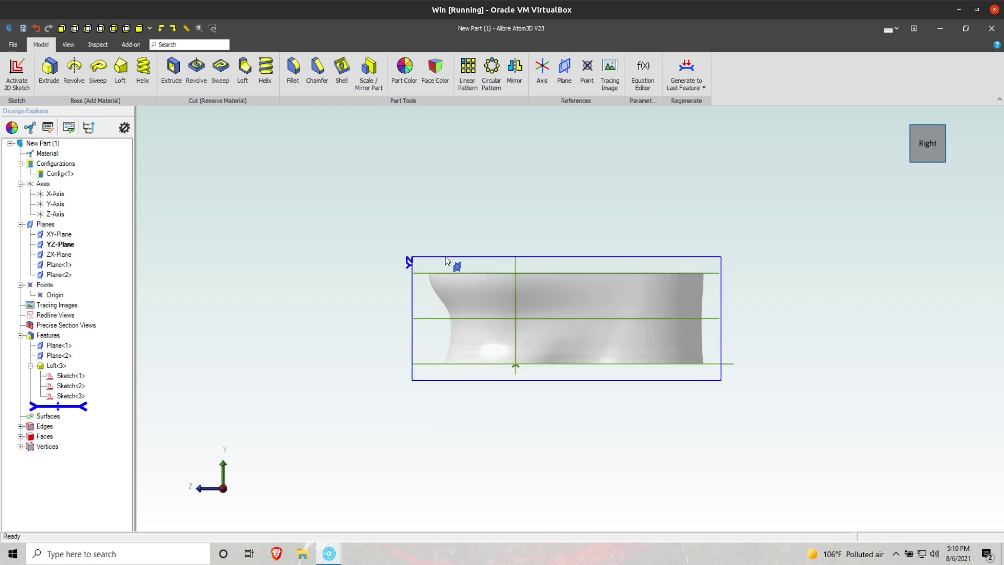
click(17, 71)
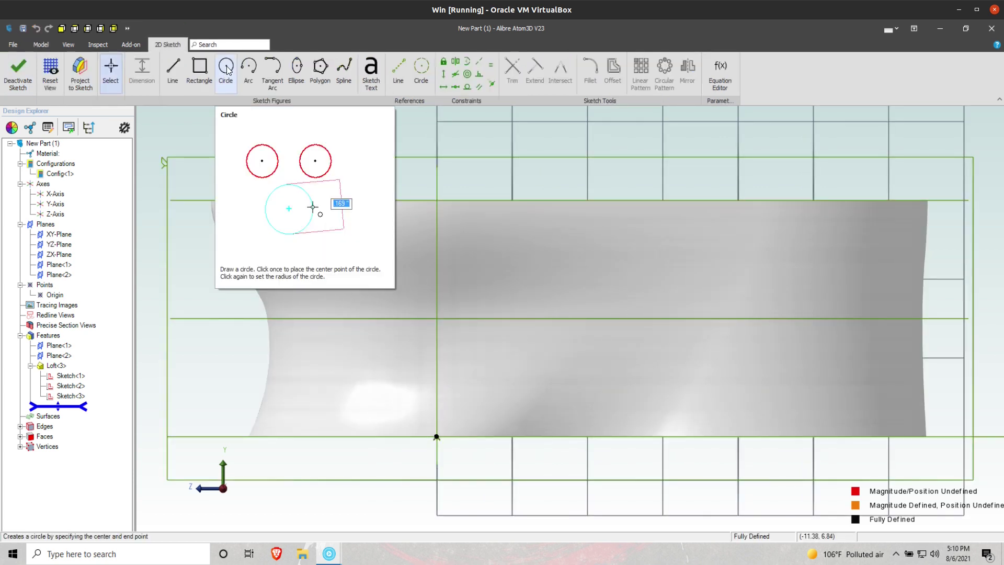
click(249, 68)
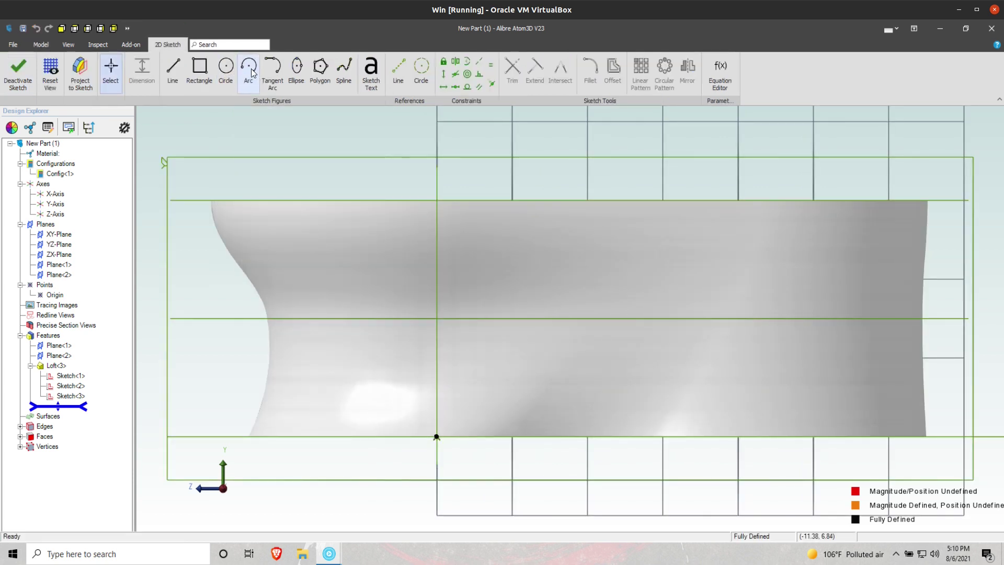
click(742, 502)
click(181, 399)
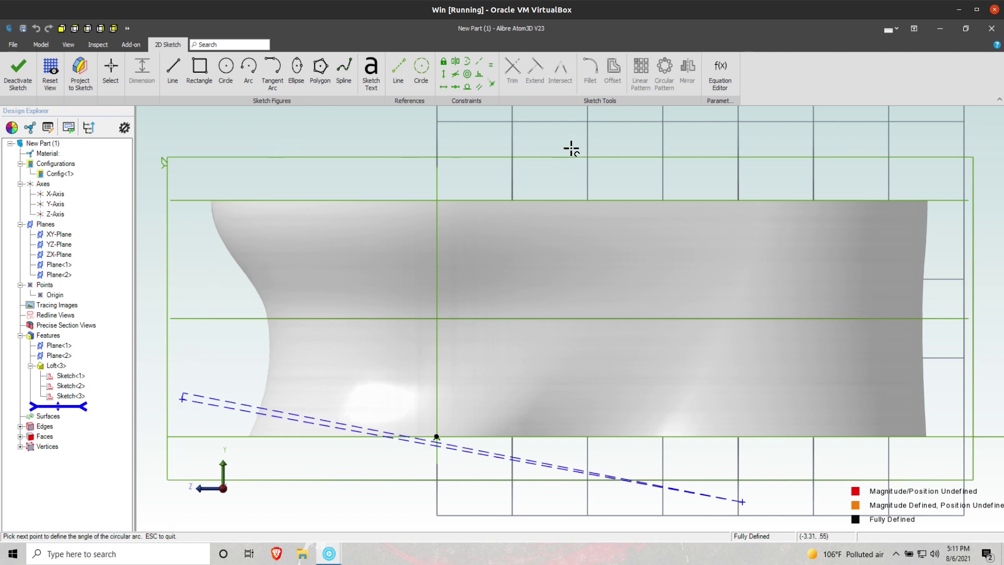
click(475, 286)
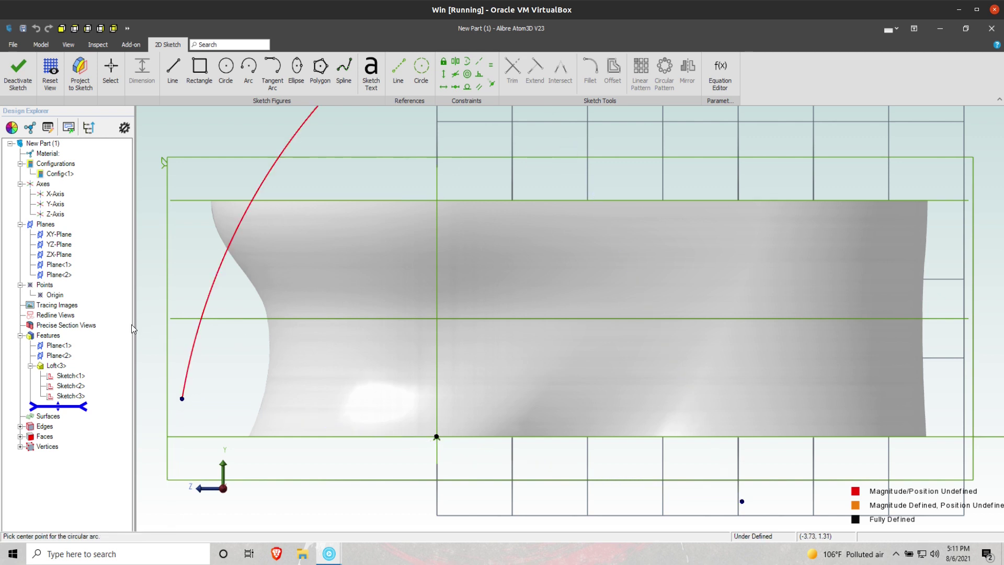
click(110, 81)
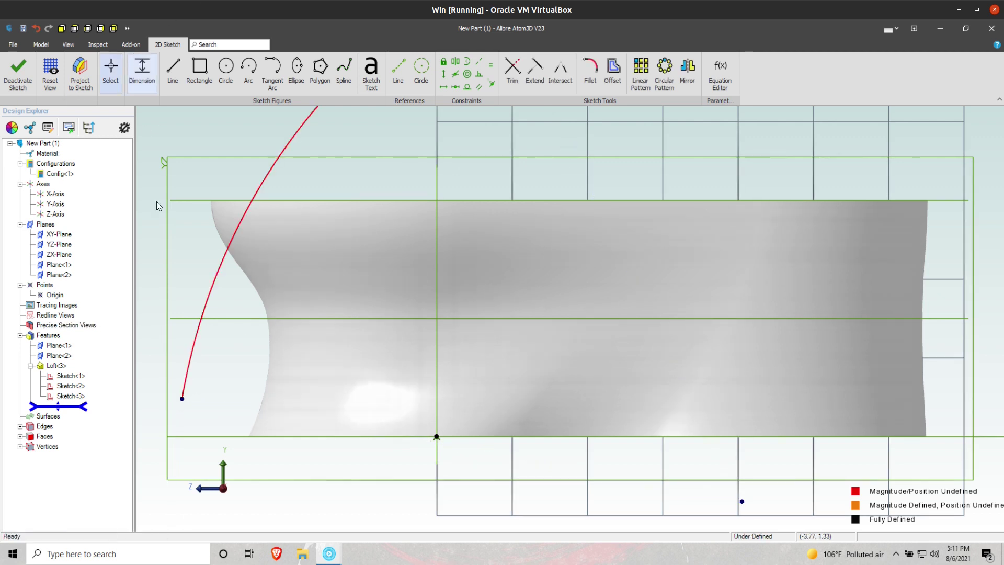
Dimension the arc's lower endpoint 3 in horizontally and 0.5 in vertically from the origin
click(182, 399)
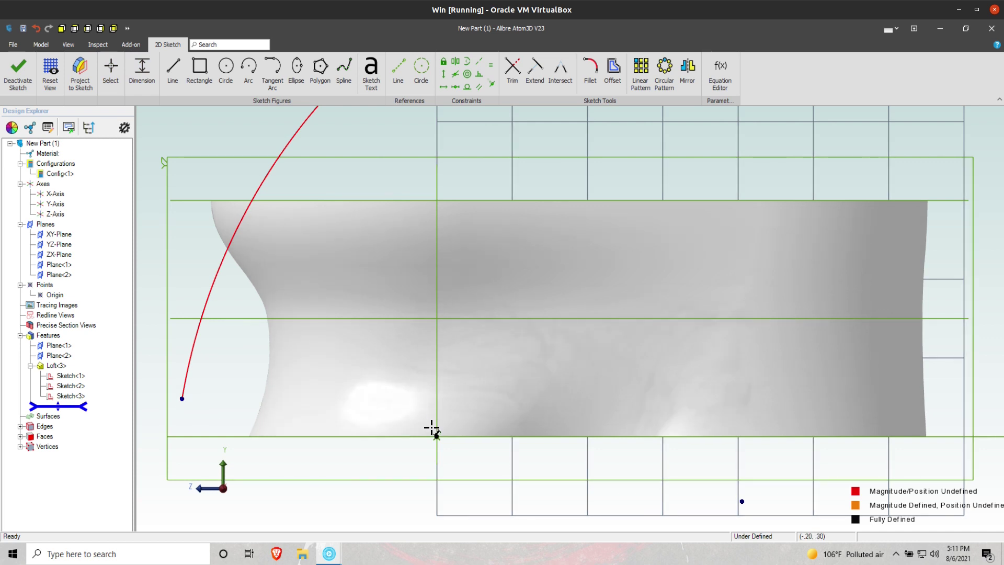
click(329, 495)
key(Return)
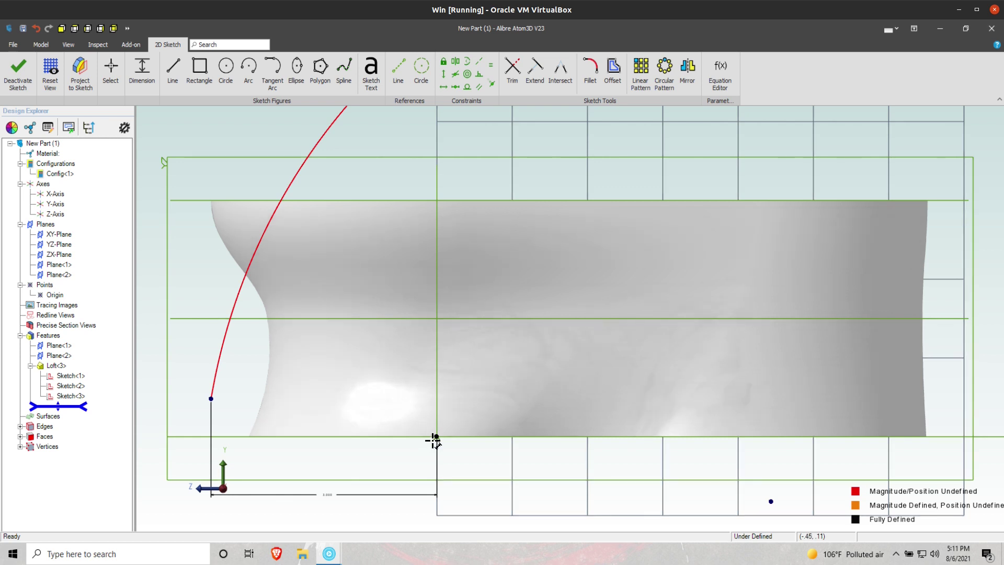
click(211, 398)
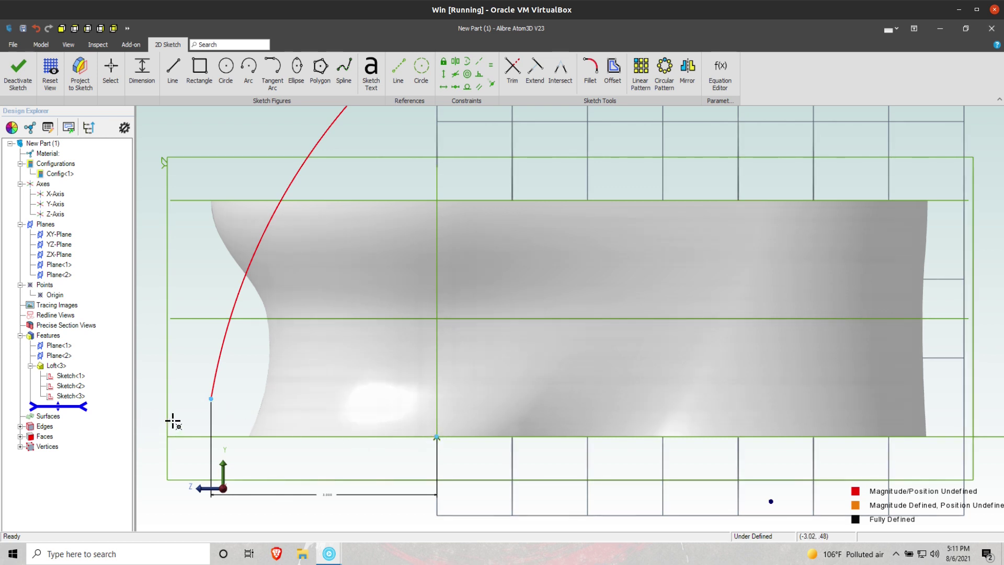
click(173, 420)
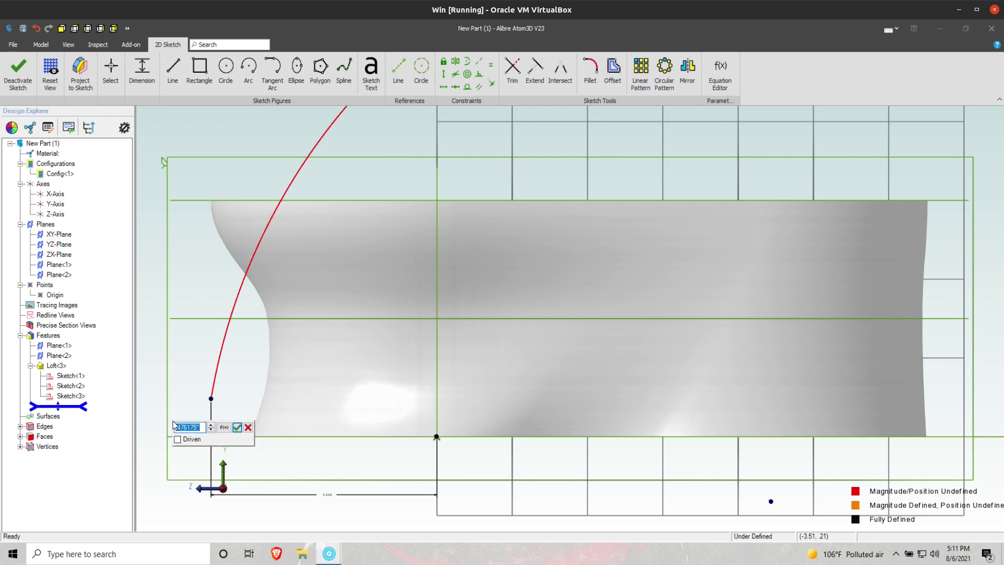
text(.5)
key(Return)
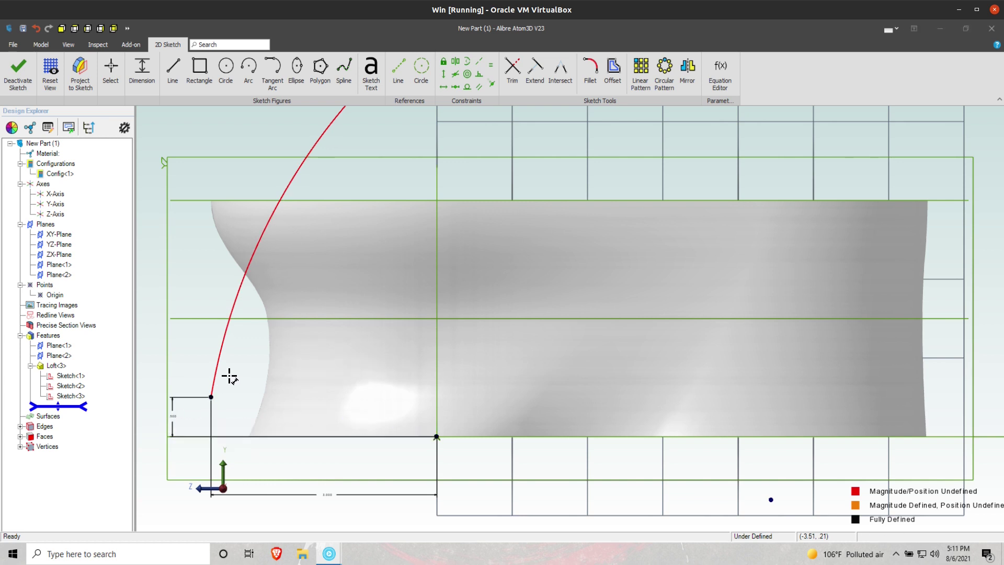
Dimension the arc's radius as 14 in
click(219, 355)
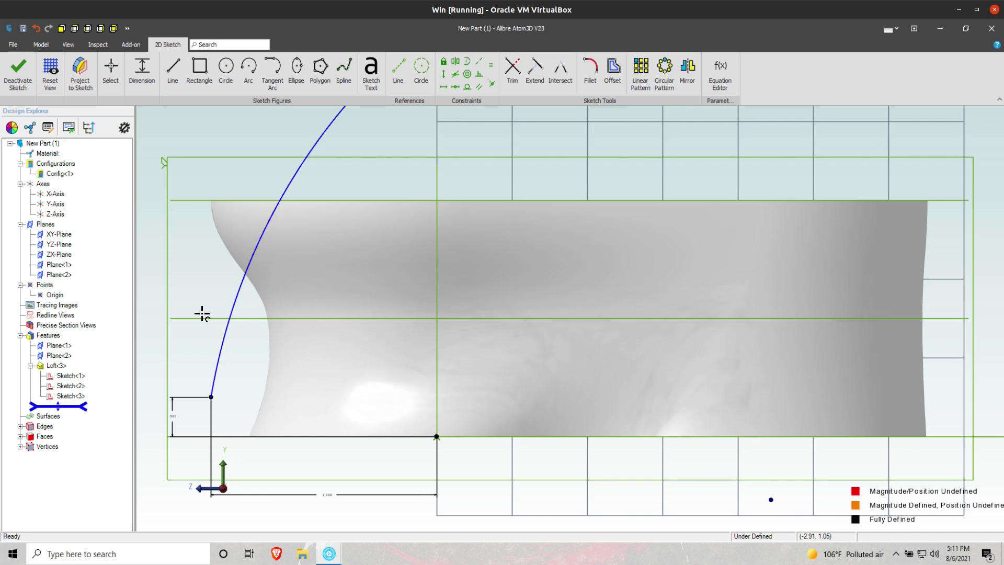
click(182, 262)
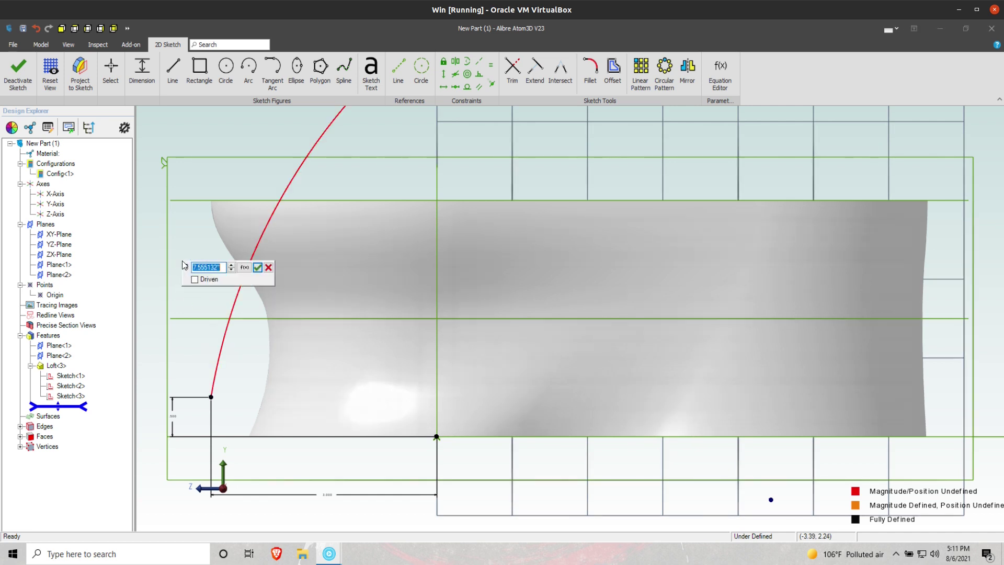
text(14)
key(Return)
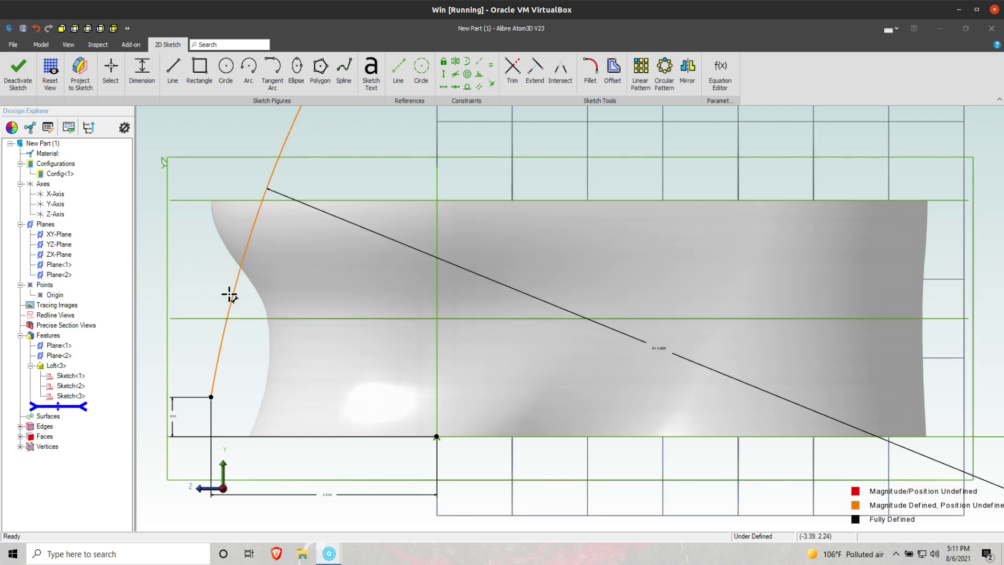
Constrain the arc's upper endpoint vertically in line with the arc's centre point
scroll(309, 332, down, 3)
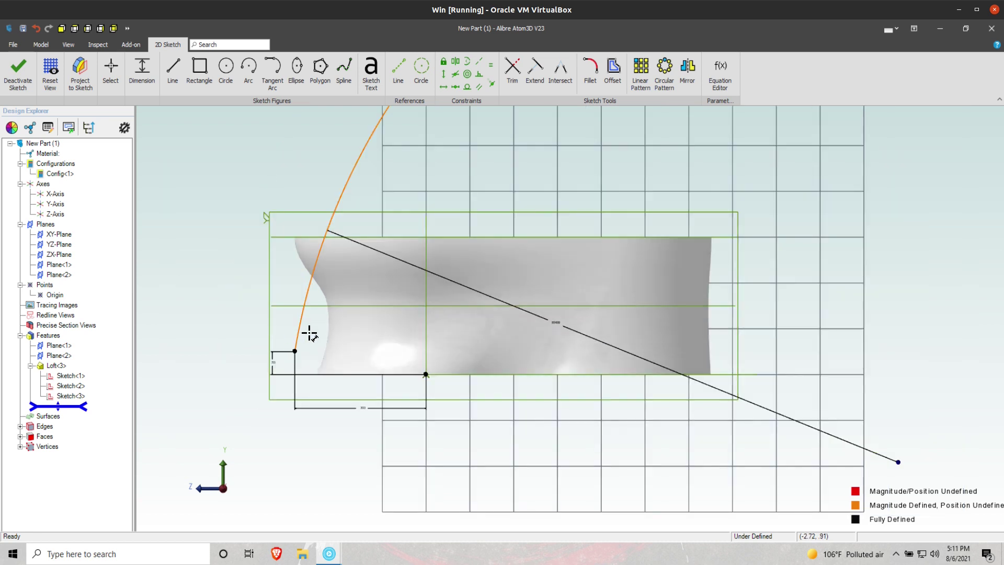
scroll(311, 334, down, 4)
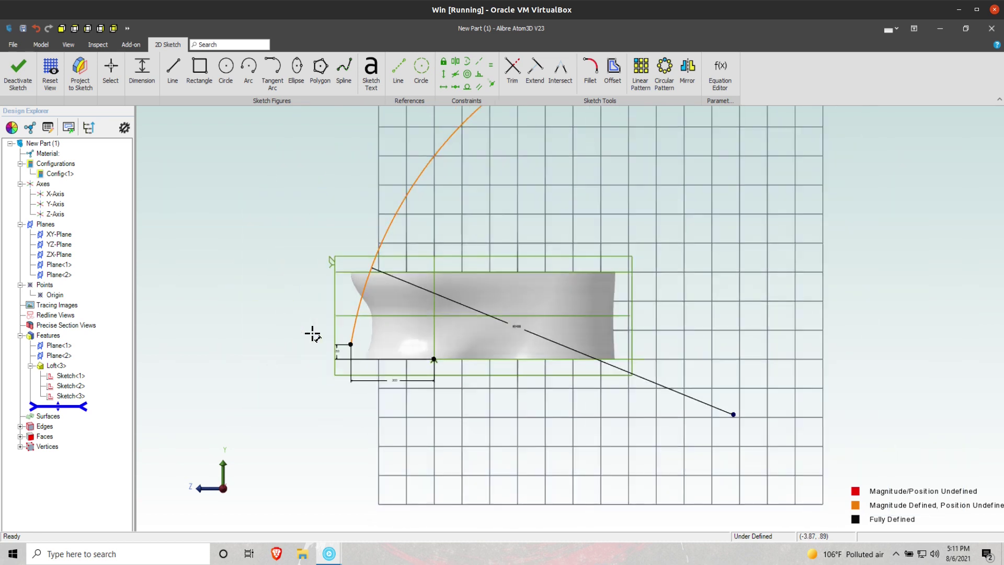
scroll(509, 235, up, 3)
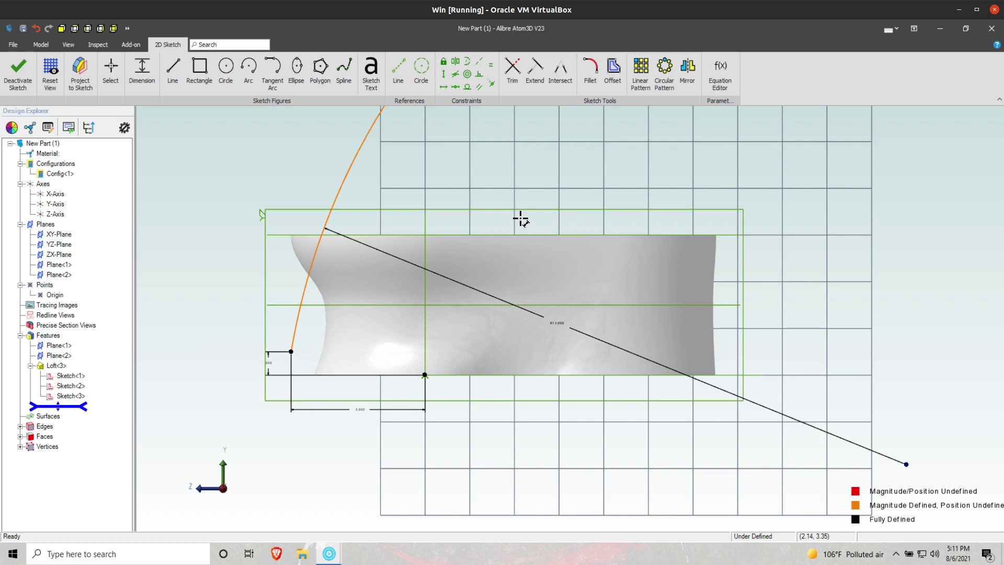
scroll(520, 218, down, 2)
mouse_move(521, 218)
middle_down()
mouse_move(554, 198)
mouse_move(542, 309)
mouse_move(390, 381)
mouse_move(340, 337)
mouse_move(428, 312)
middle_up()
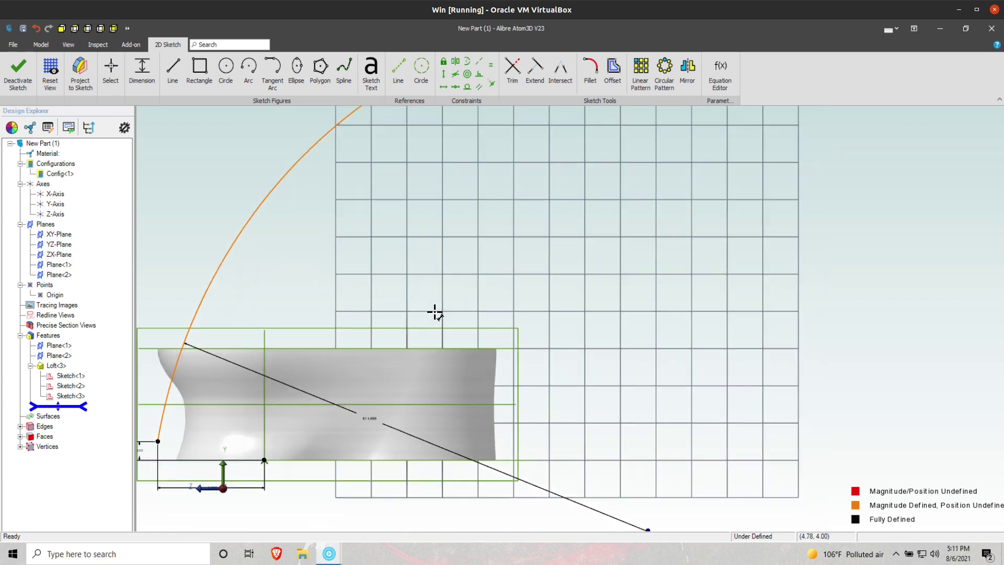
key(Escape)
scroll(415, 231, down, 2)
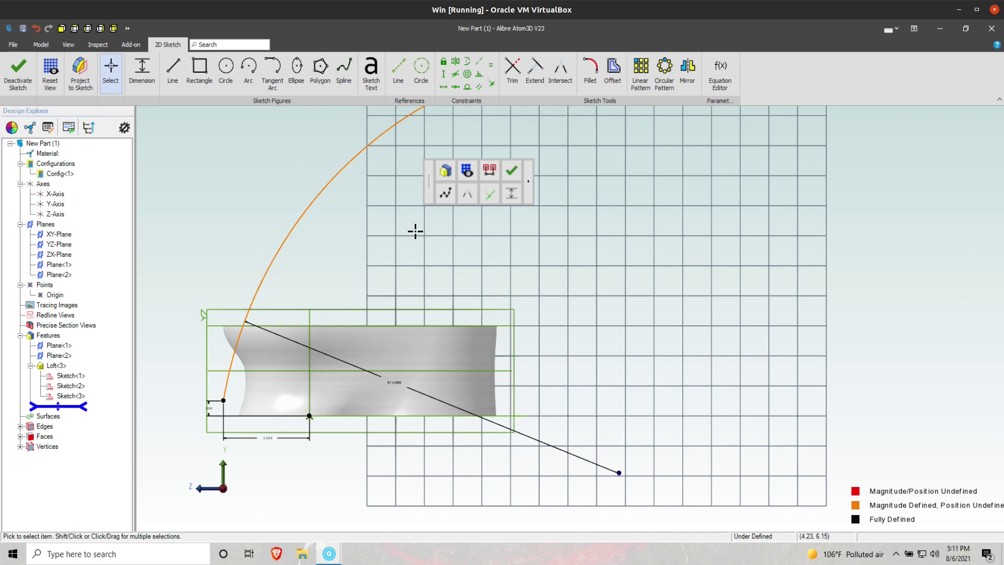
middle_drag(436, 250, 446, 270)
click(444, 74)
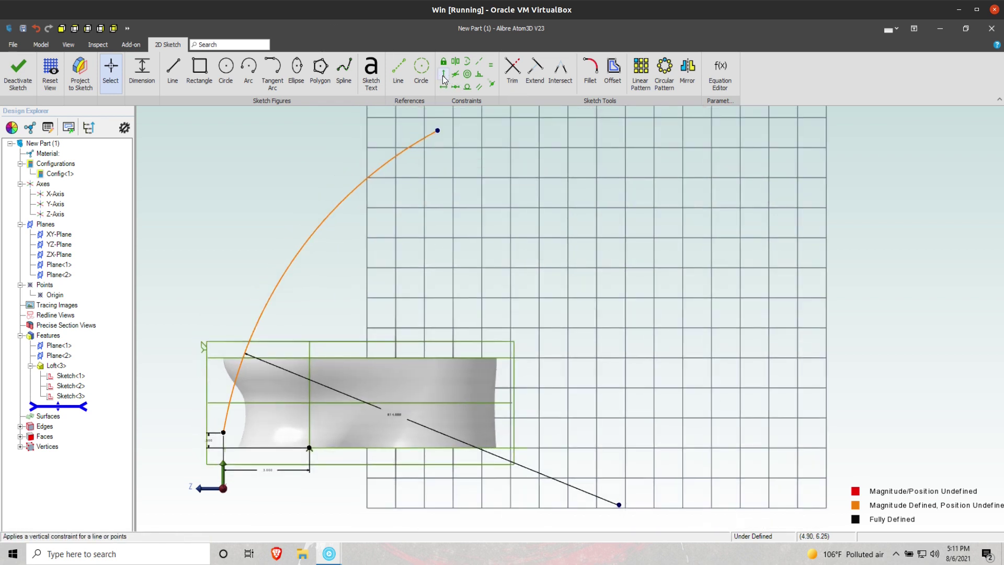
click(620, 505)
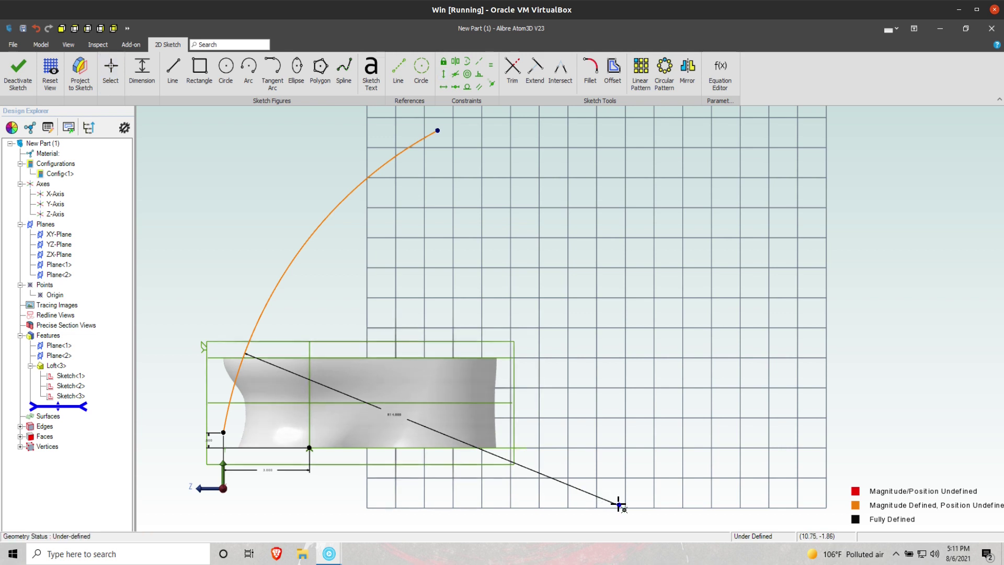
click(436, 129)
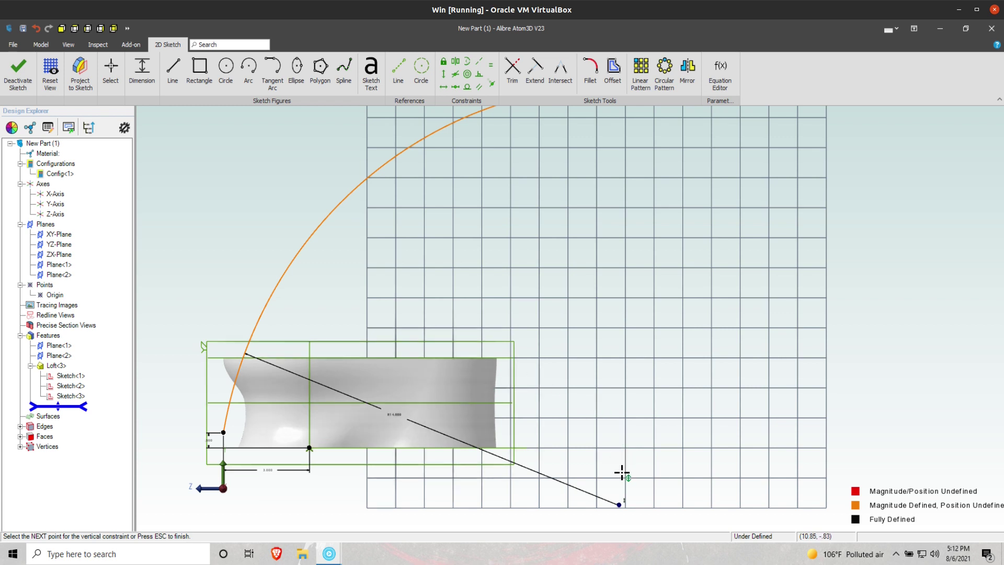
scroll(622, 473, down, 2)
key(Escape)
key(Escape)
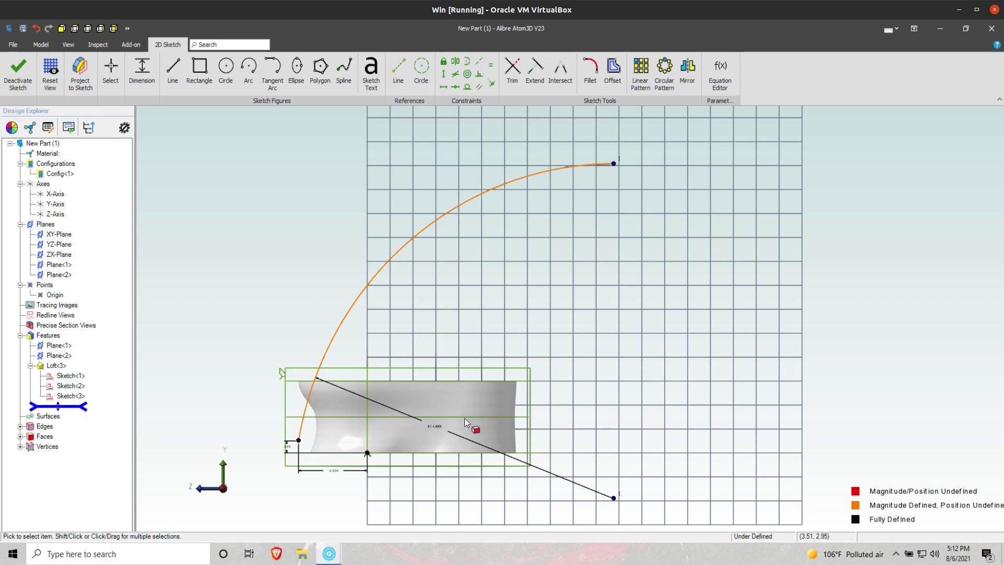
Delete the arc's radius dimension and move its upper endpoint down inside the body, near the -Z end's upper part
double_click(438, 427)
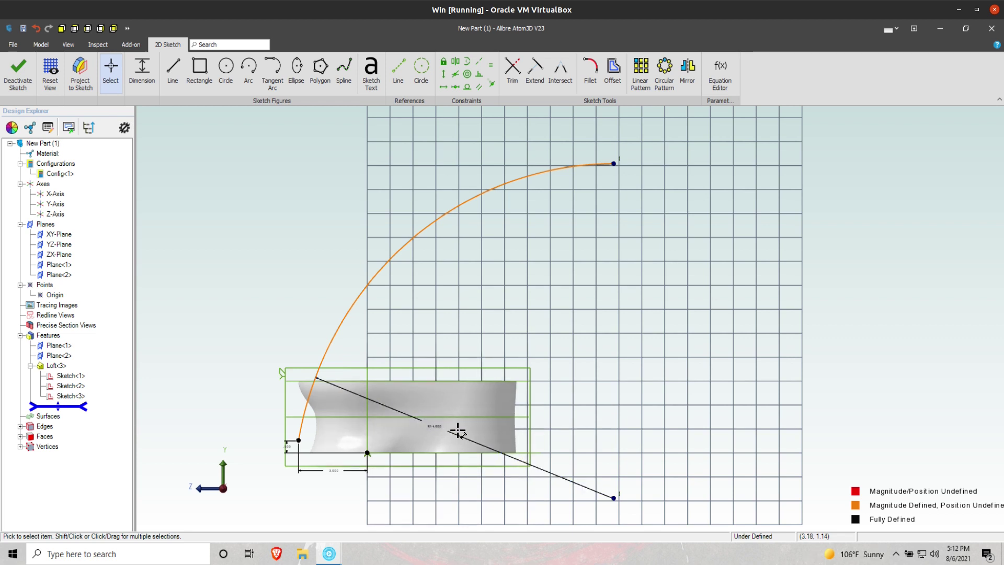
click(550, 477)
key(Delete)
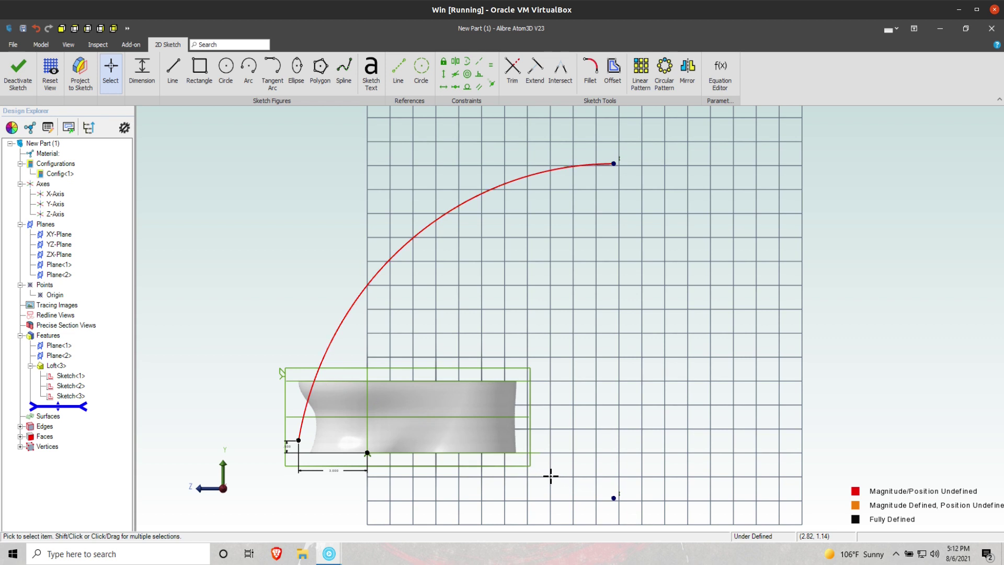
drag(614, 163, 471, 398)
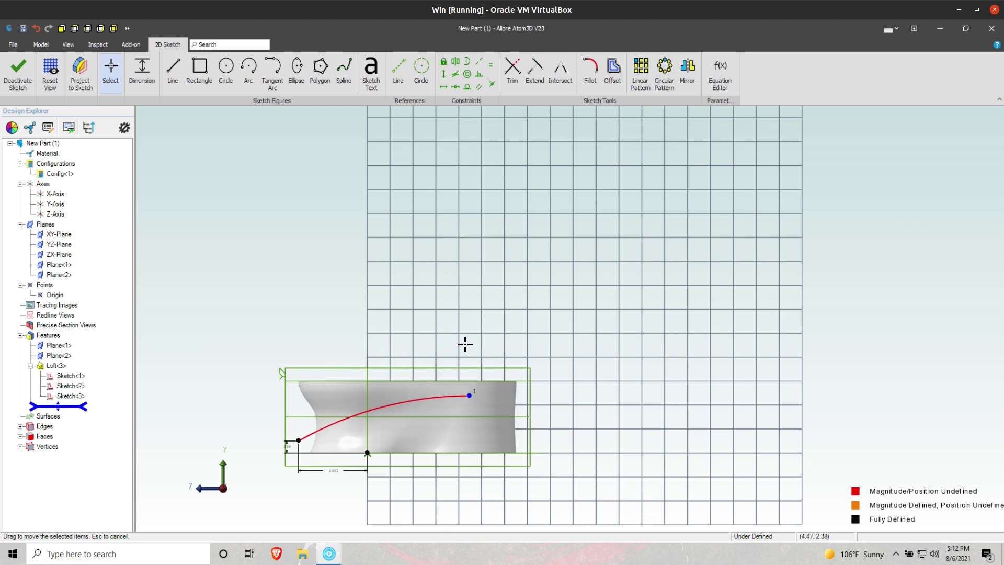
scroll(419, 313, down, 1)
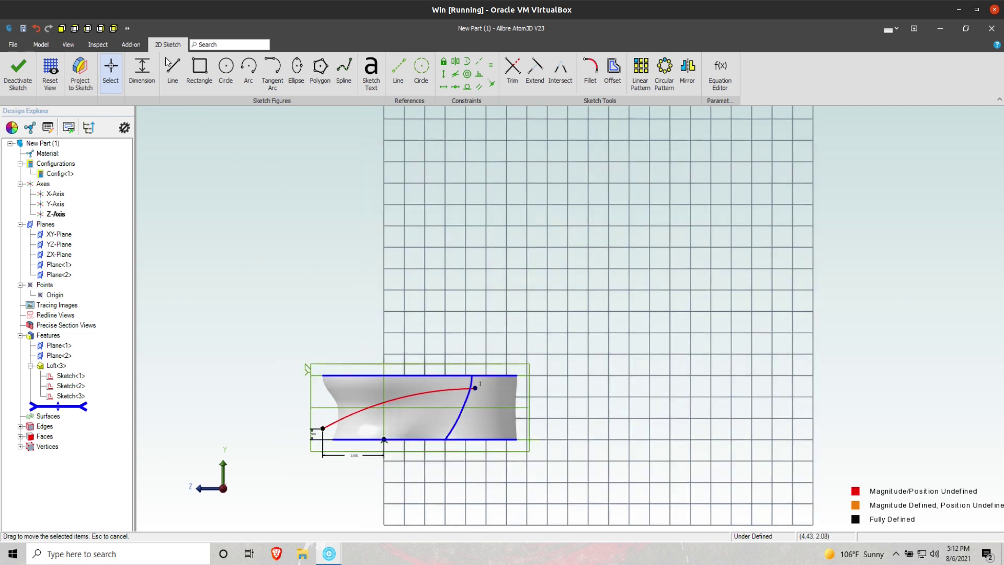
Dimension the flattened arc's radius as 14 in
click(402, 398)
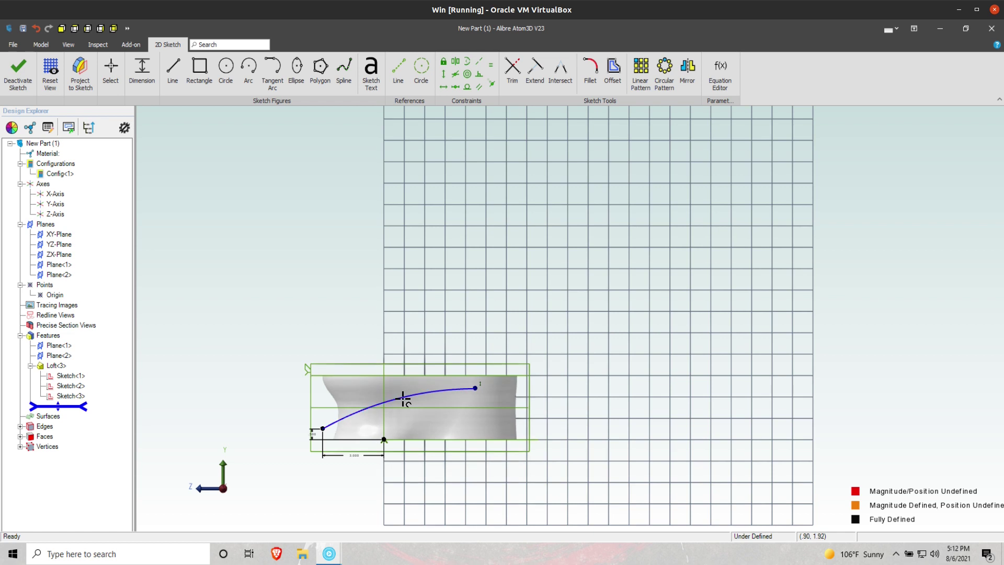
click(329, 285)
text(1)
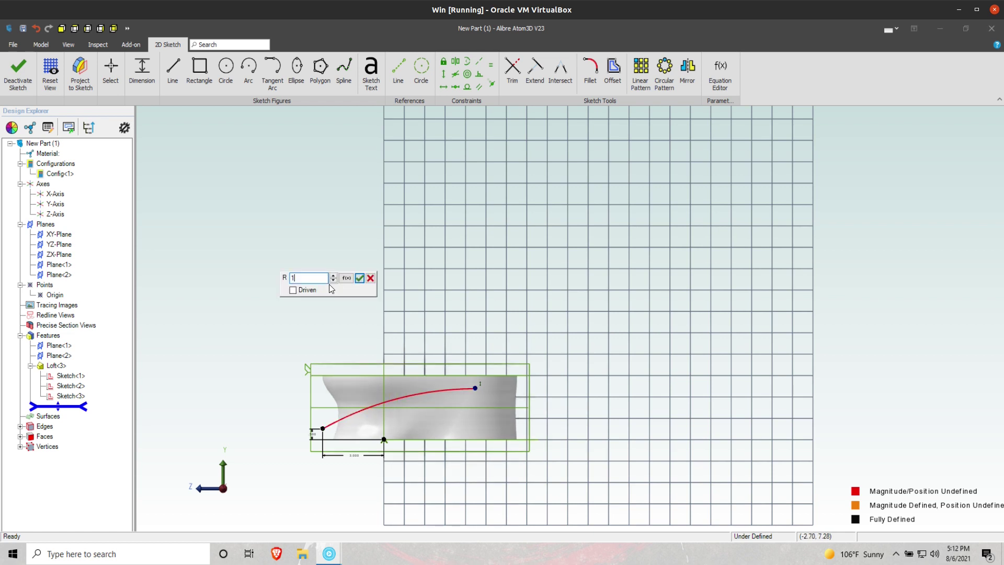
text(4)
key(Return)
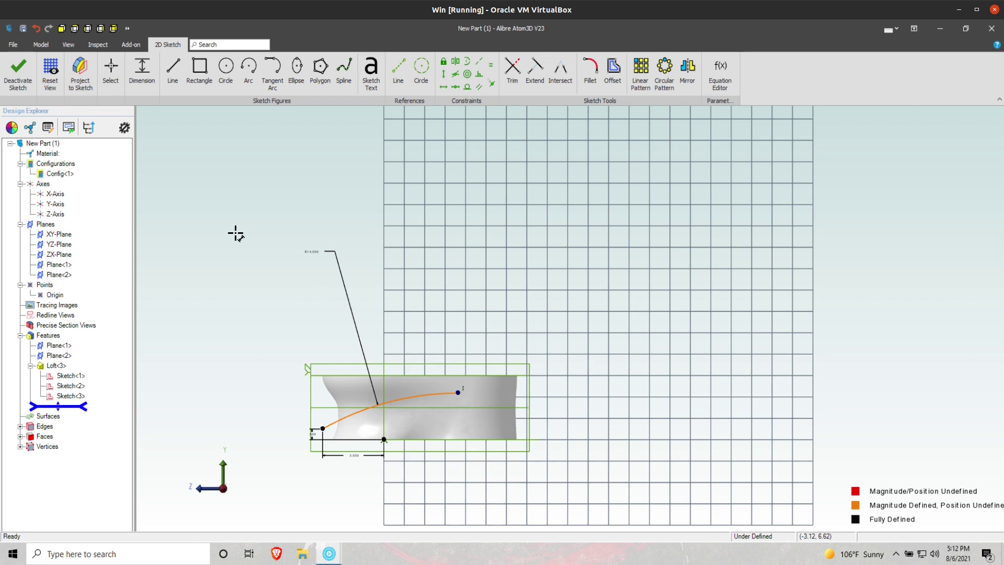
Sketch a second arc of about 3.9 in radius from the first arc's upper endpoint down to the base line at the body's -Z end
click(250, 73)
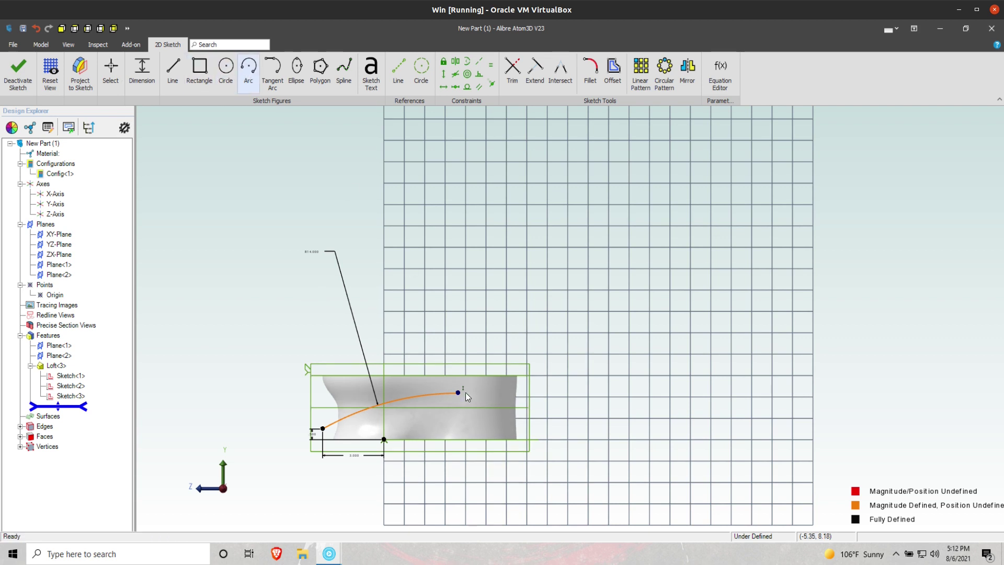
click(467, 476)
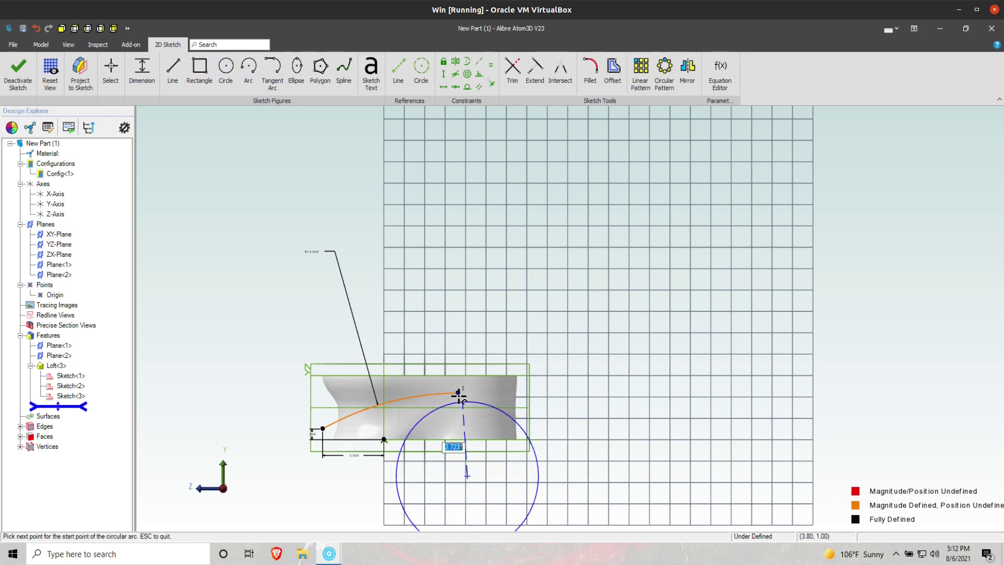
click(570, 424)
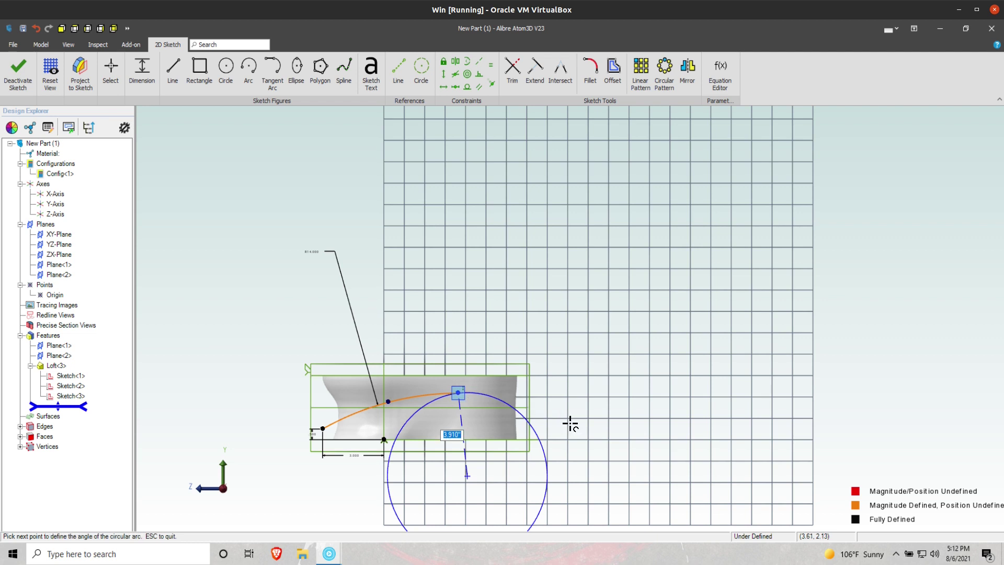
click(361, 371)
key(Escape)
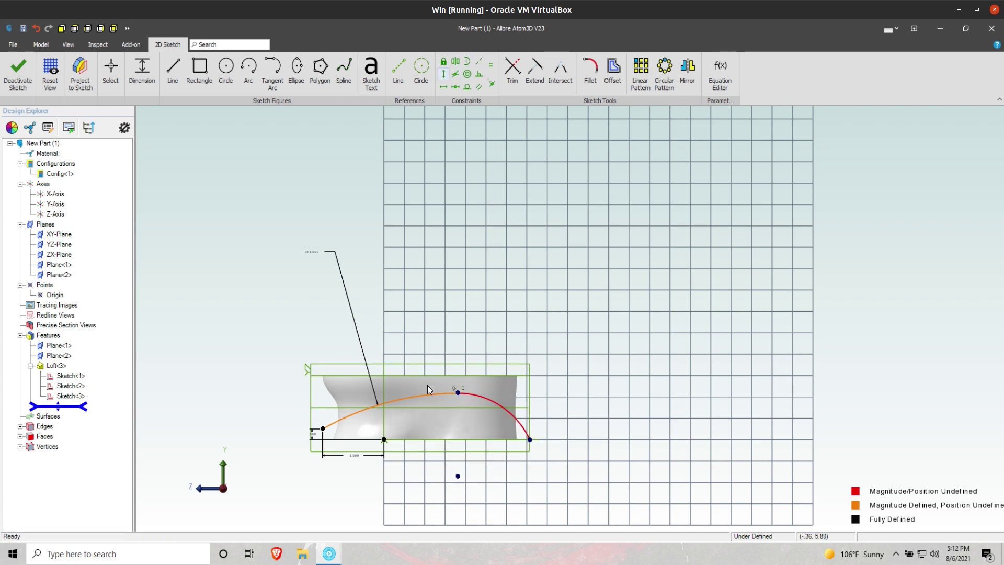
Try to constrain the point joining the two arcs vertically with the second arc's centre
click(458, 392)
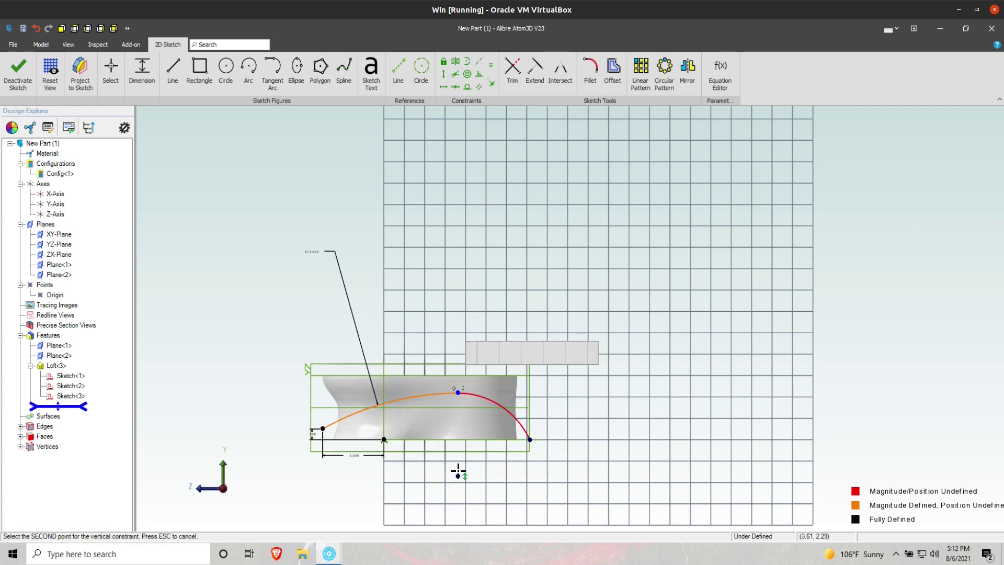
click(458, 475)
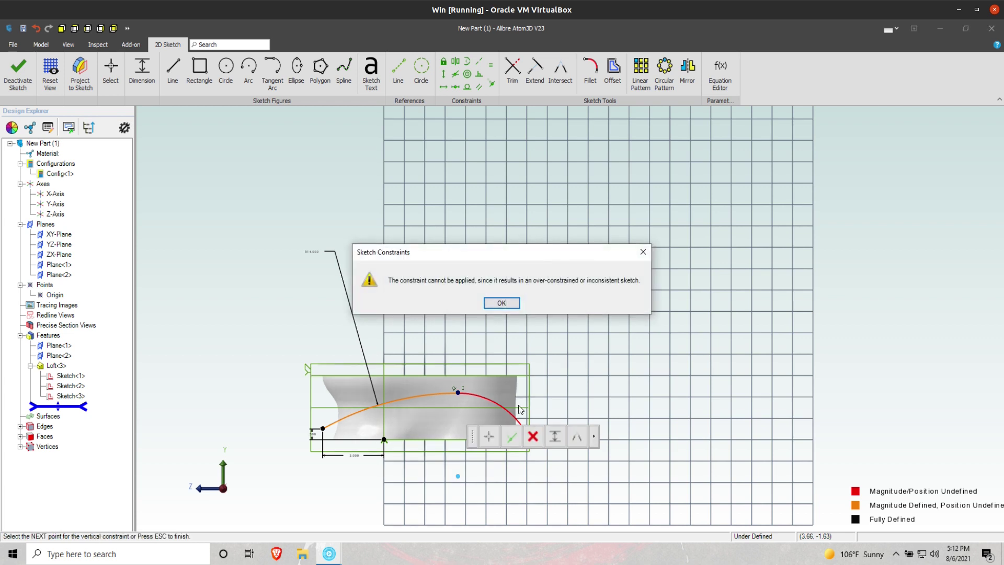
click(497, 305)
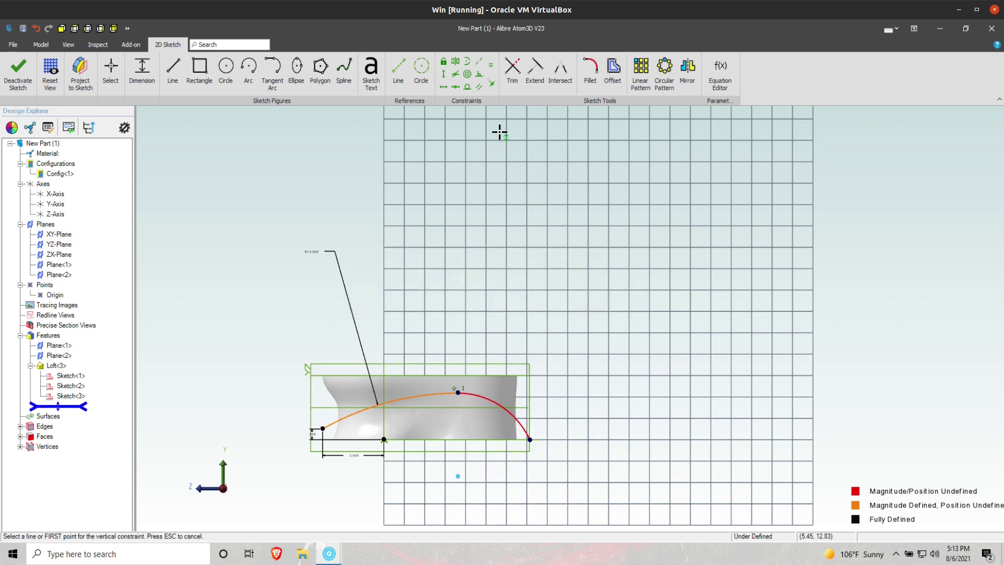
Constrain the second arc's lower endpoint horizontally in line with its centre point
click(444, 87)
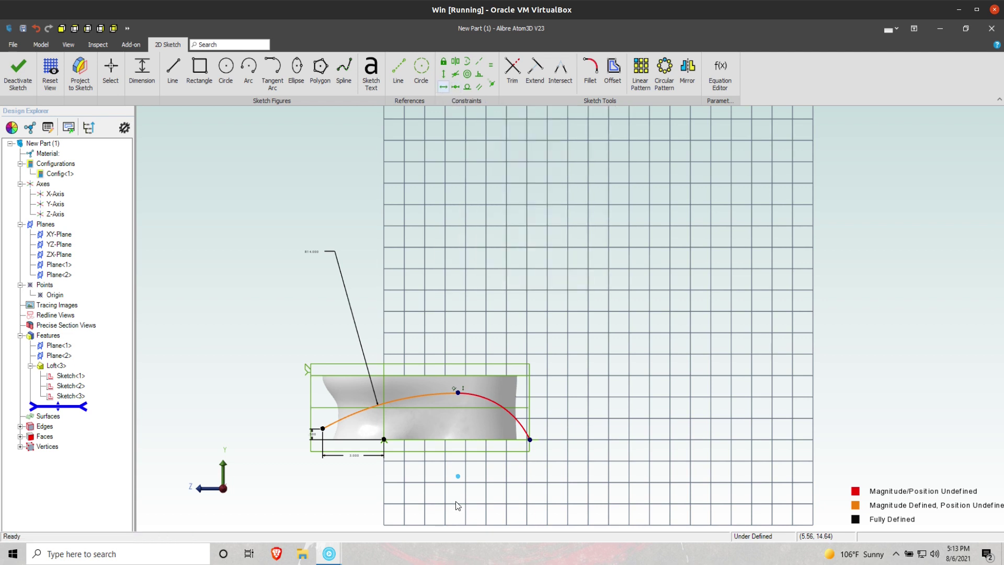
click(530, 439)
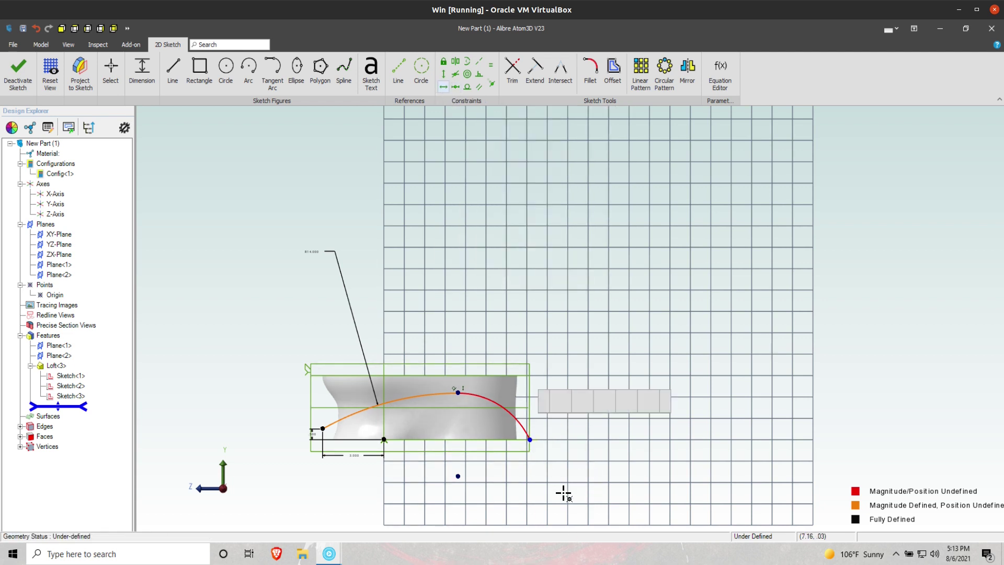
click(458, 476)
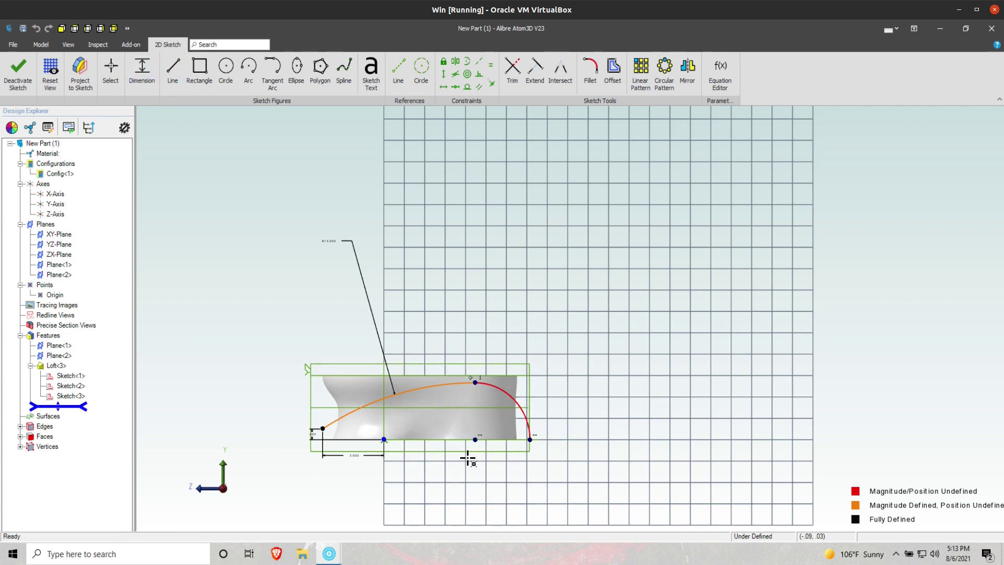
Dimension the distance from the origin to the second arc's centre as 6.7 in
click(530, 439)
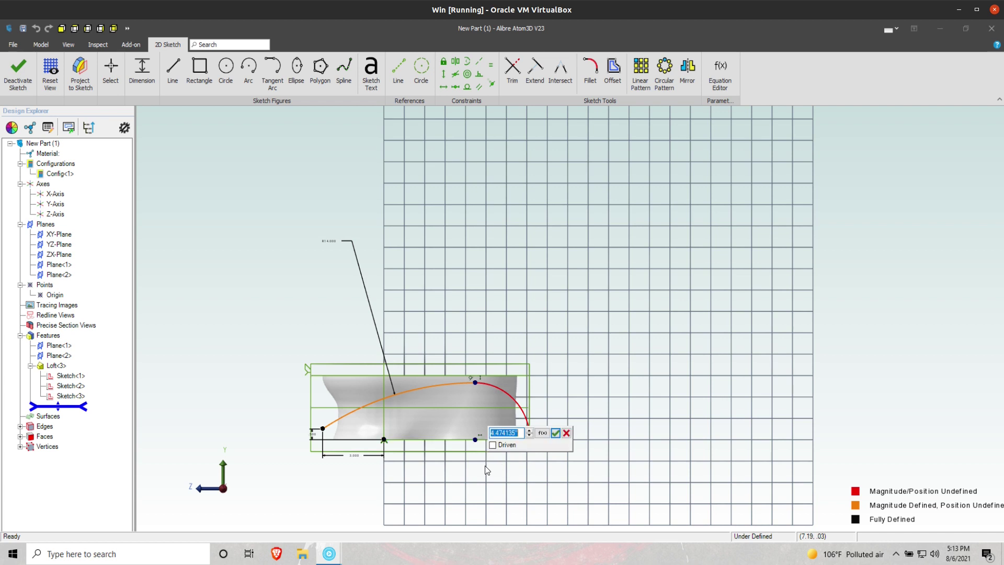
text(6.7)
key(Return)
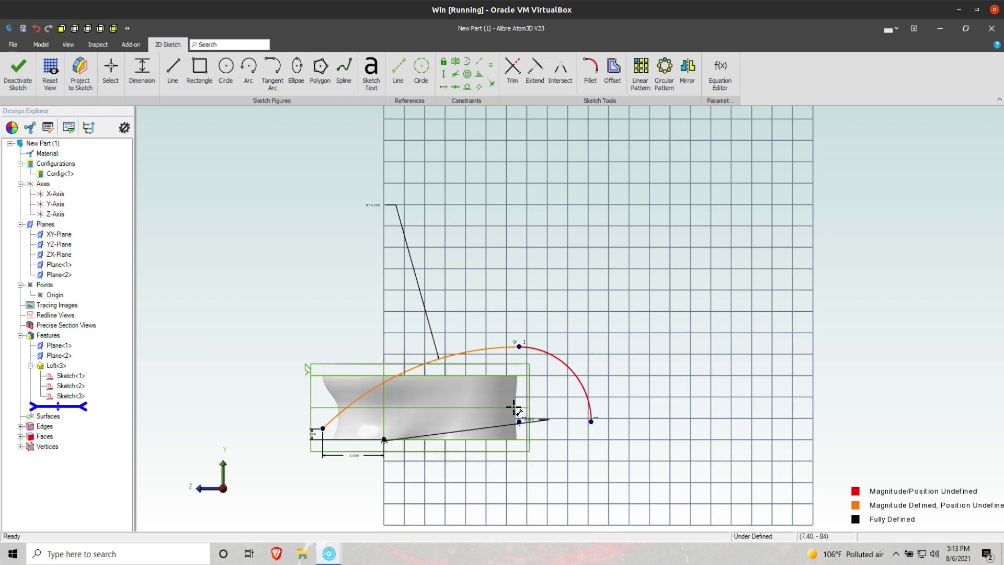
key(Escape)
Constrain the second arc's lower endpoint horizontally in line with the origin
click(591, 422)
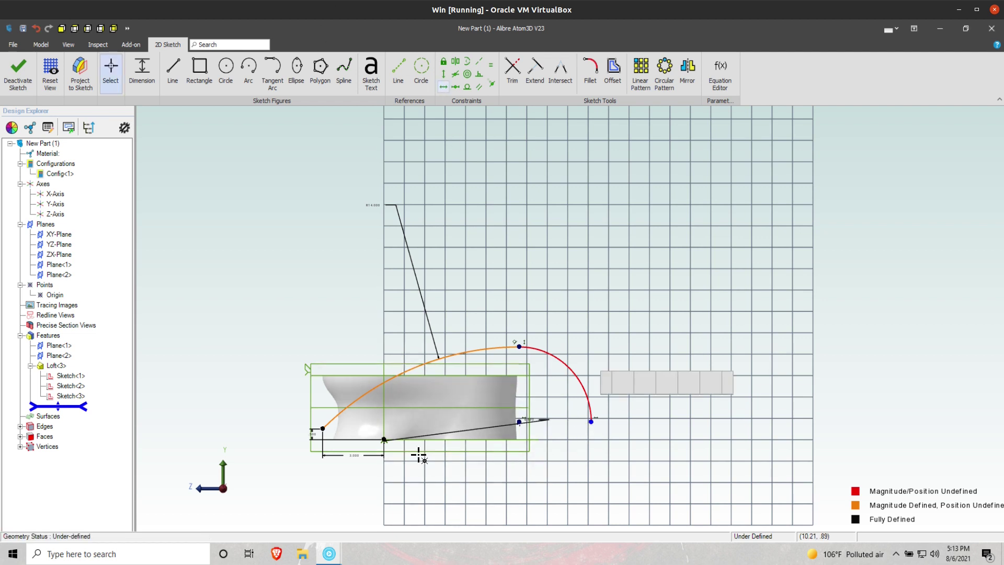
click(384, 440)
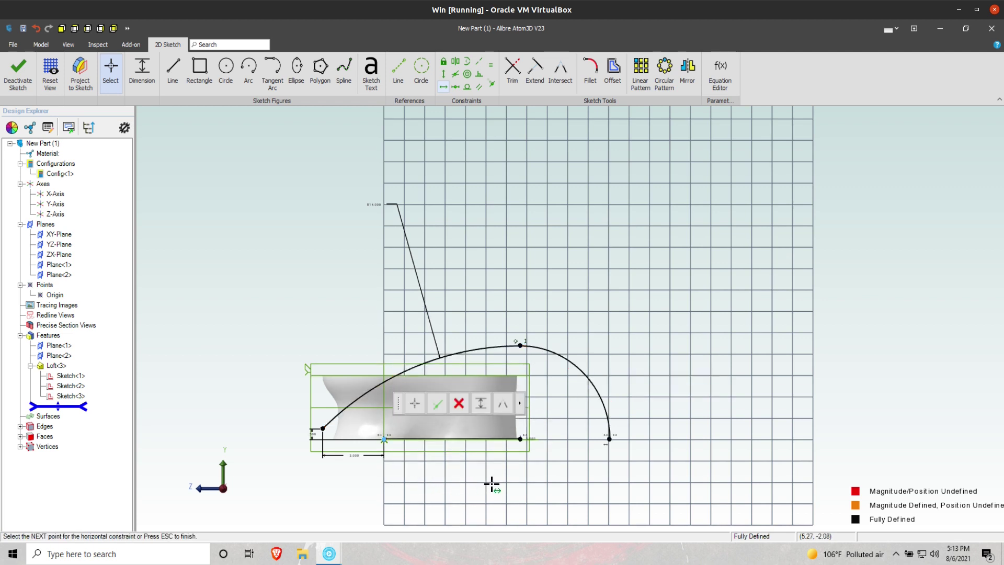
key(Escape)
key(Escape)
Delete the dimension between the origin and the second arc's centre
drag(530, 469, 531, 487)
click(532, 441)
double_click(531, 486)
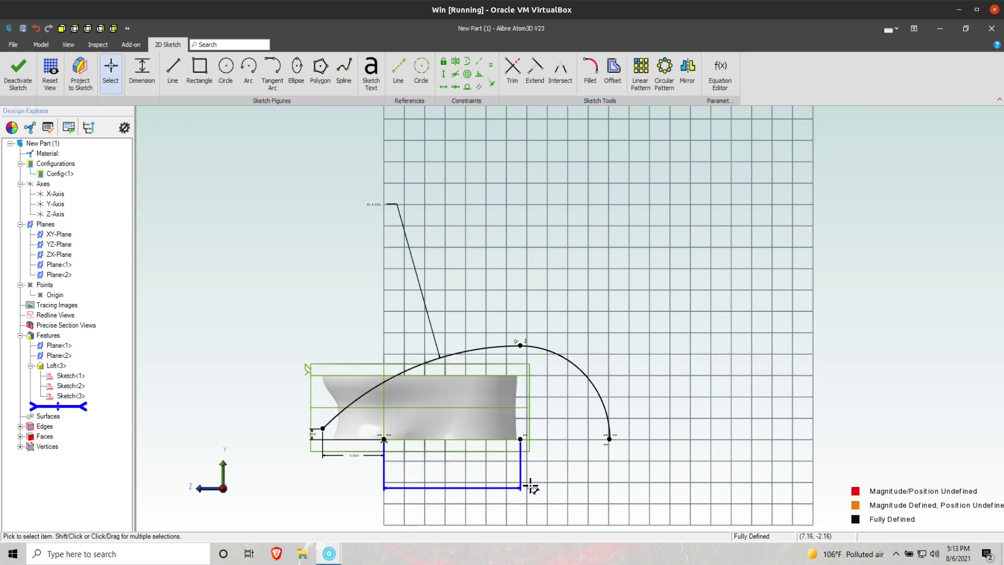
click(531, 485)
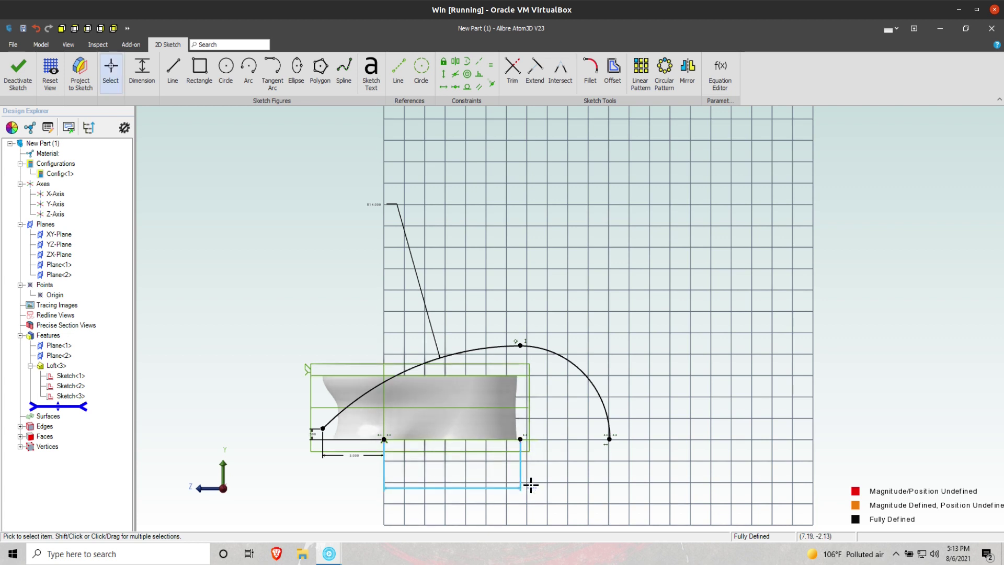
key(Delete)
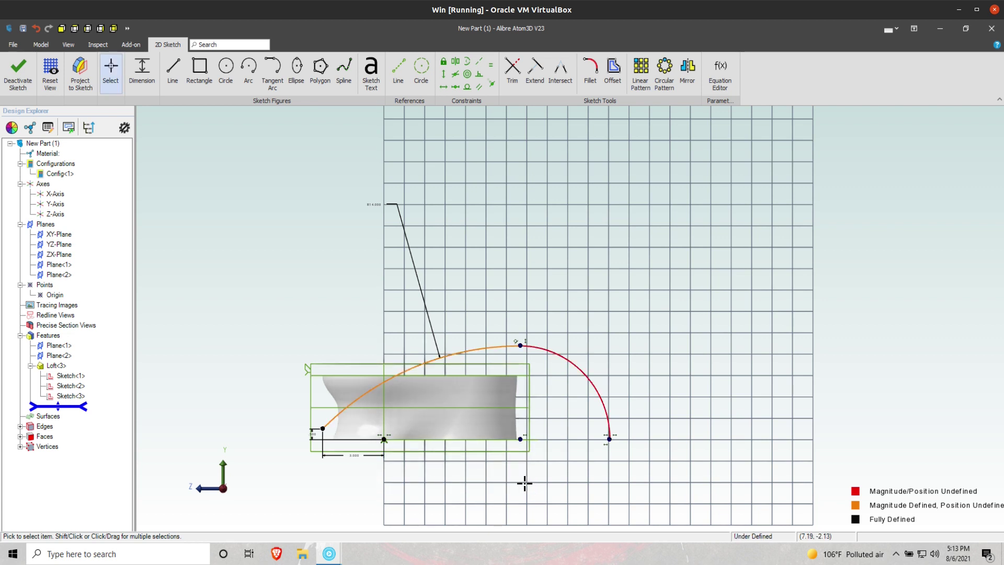
Dimension the second arc's lower endpoint 6.6 in horizontally from the origin
click(488, 476)
text(6.6)
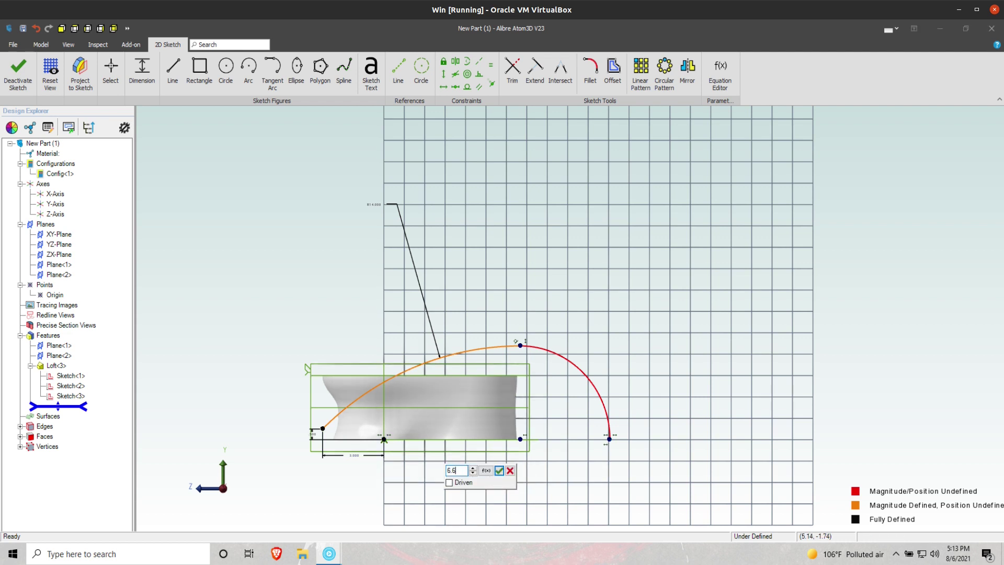
key(Return)
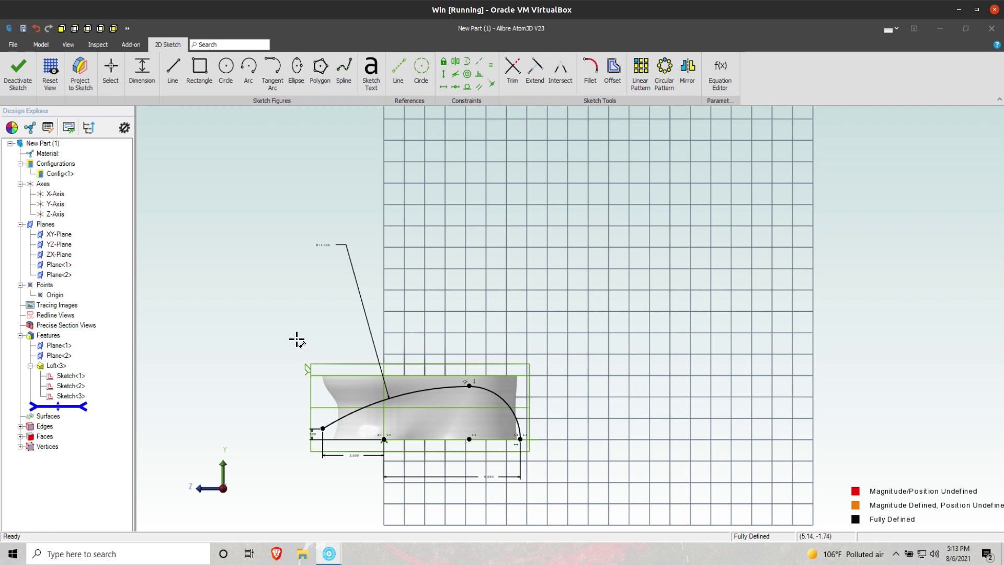
Finish the side-profile sketch, proceeding past the sketch problems check
click(19, 71)
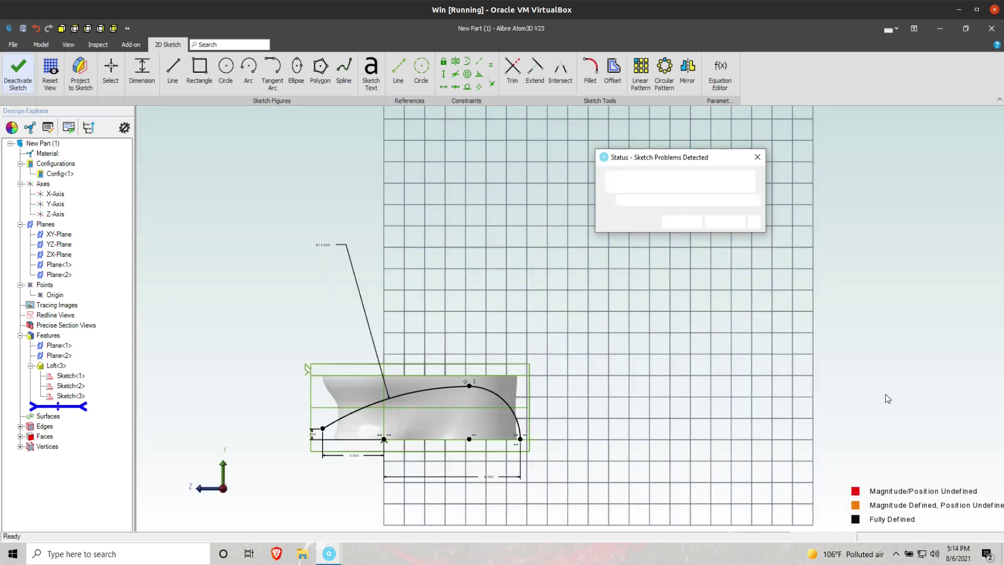
click(724, 220)
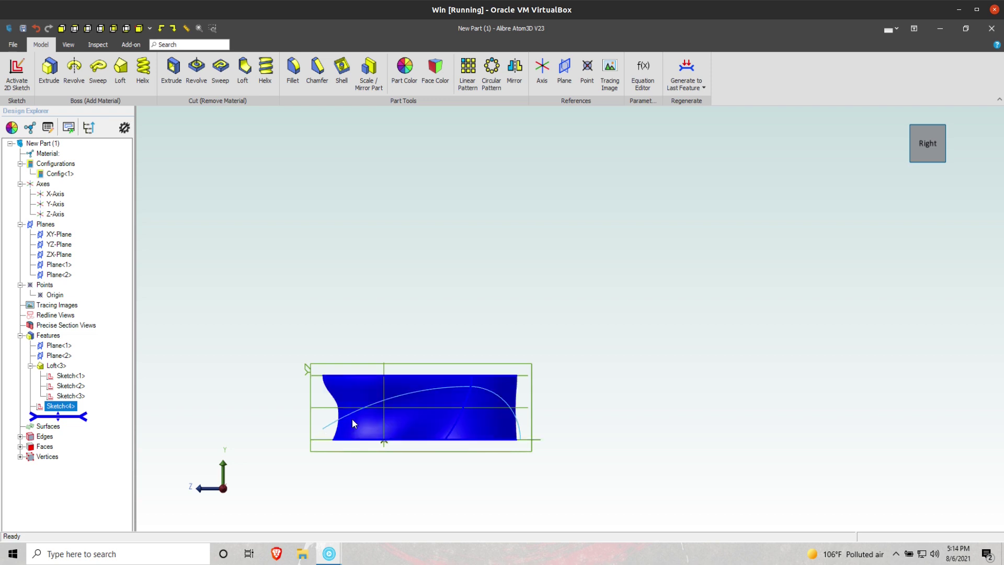
click(337, 438)
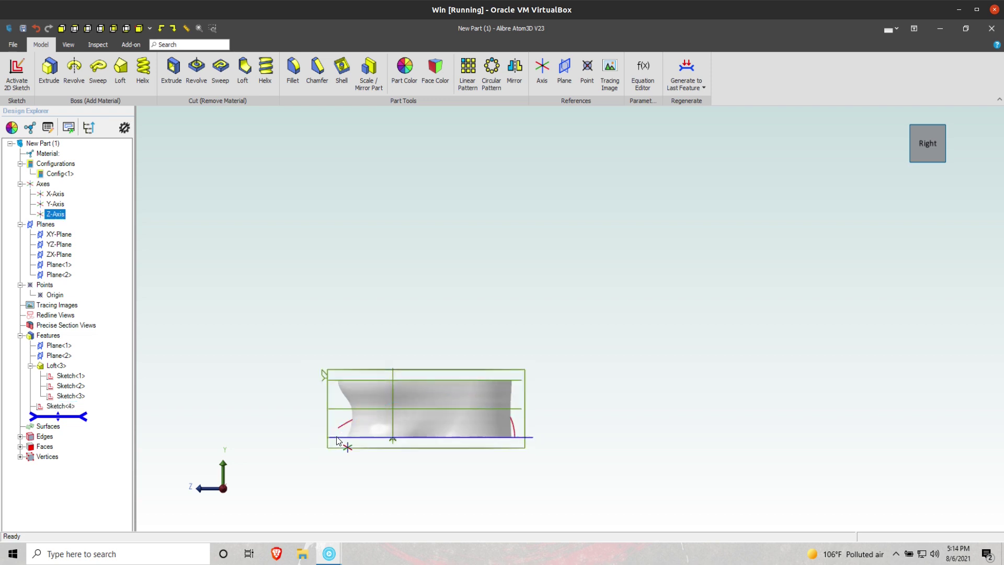
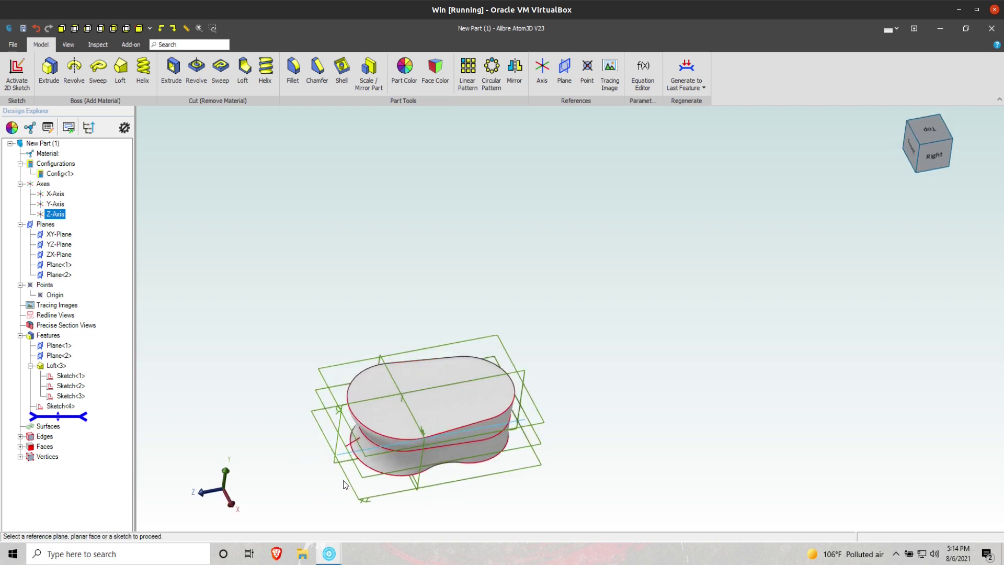
Start a sketch on the ZX plane and project the side-profile curve into it as an associative reference figure
click(230, 235)
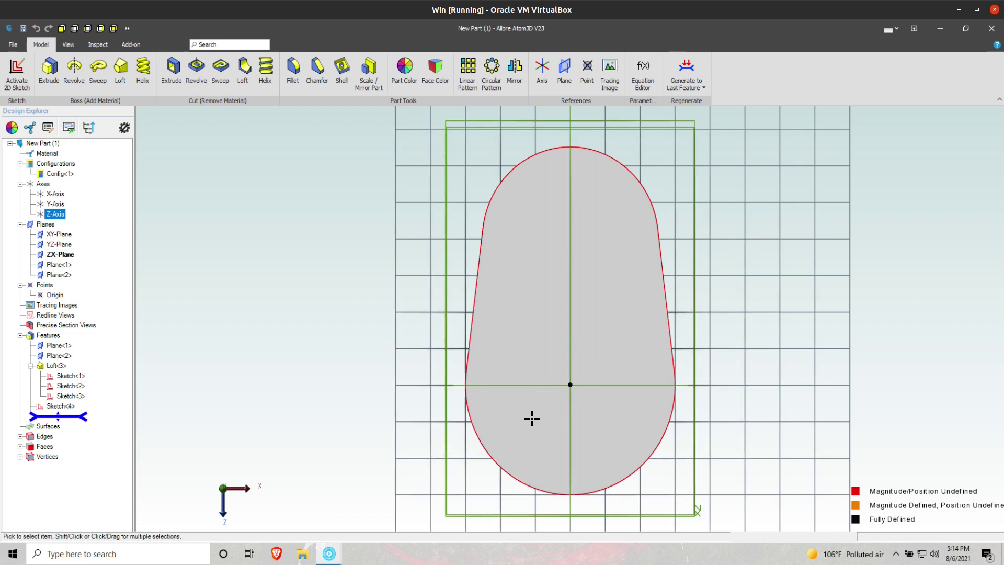
mouse_move(653, 278)
middle_down()
mouse_move(668, 278)
mouse_move(622, 285)
mouse_move(573, 265)
mouse_move(588, 279)
mouse_move(633, 283)
mouse_move(516, 192)
mouse_move(495, 152)
mouse_move(470, 180)
middle_up()
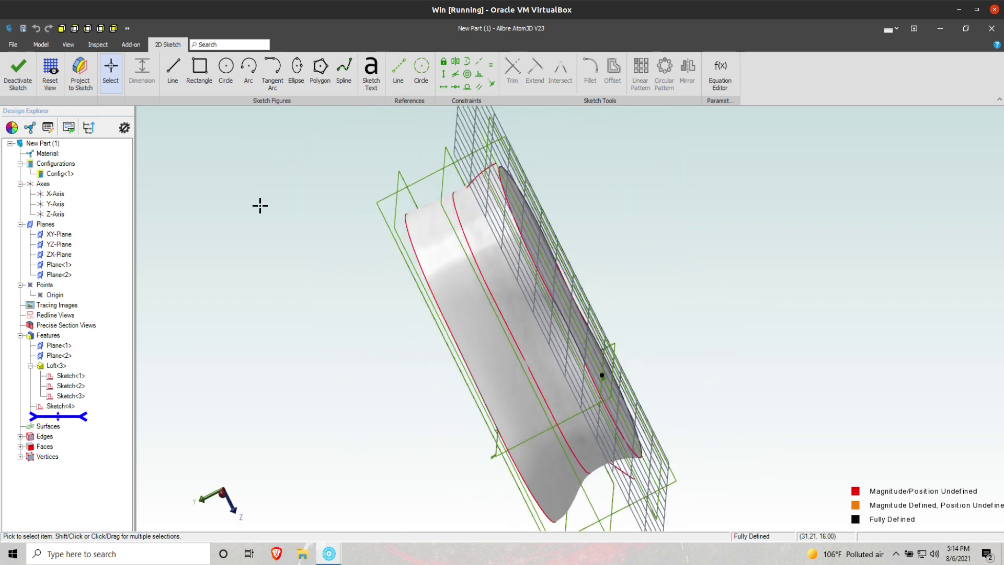
click(81, 73)
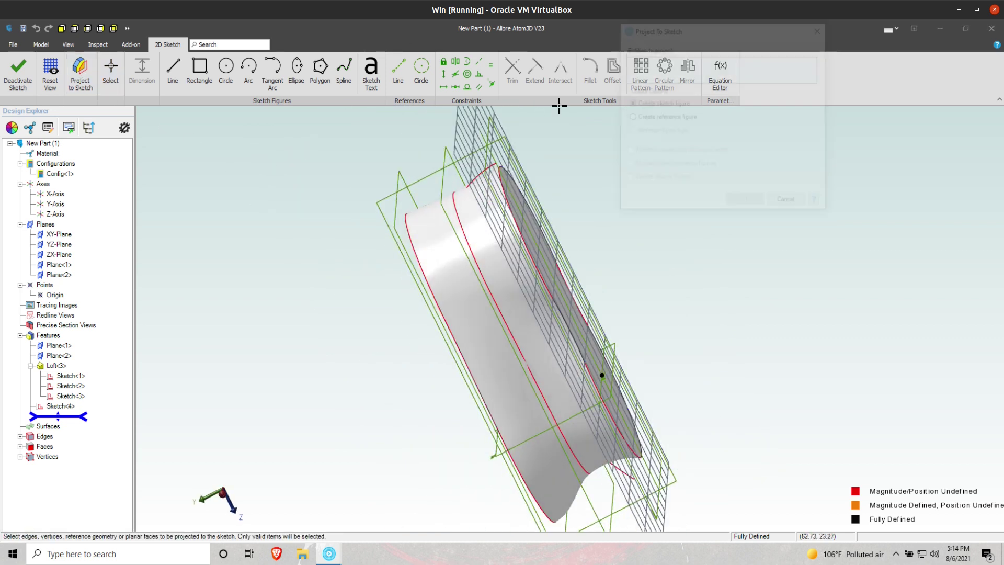
click(630, 117)
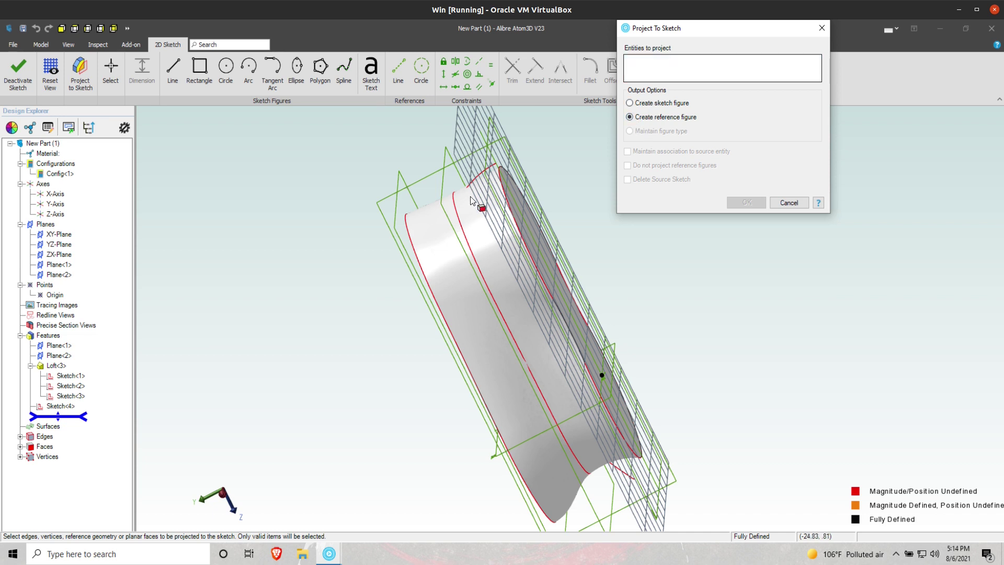
click(478, 167)
click(652, 60)
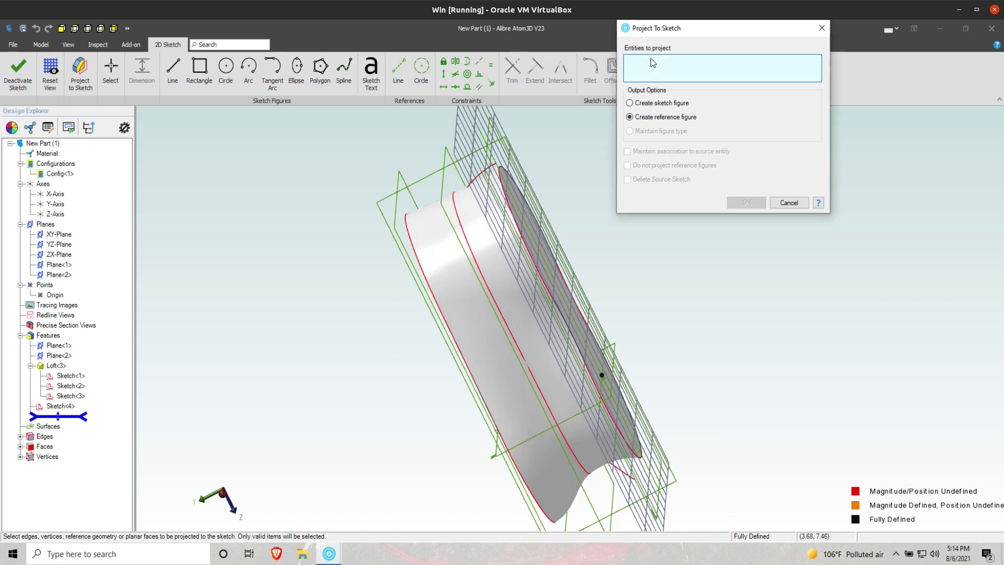
click(481, 170)
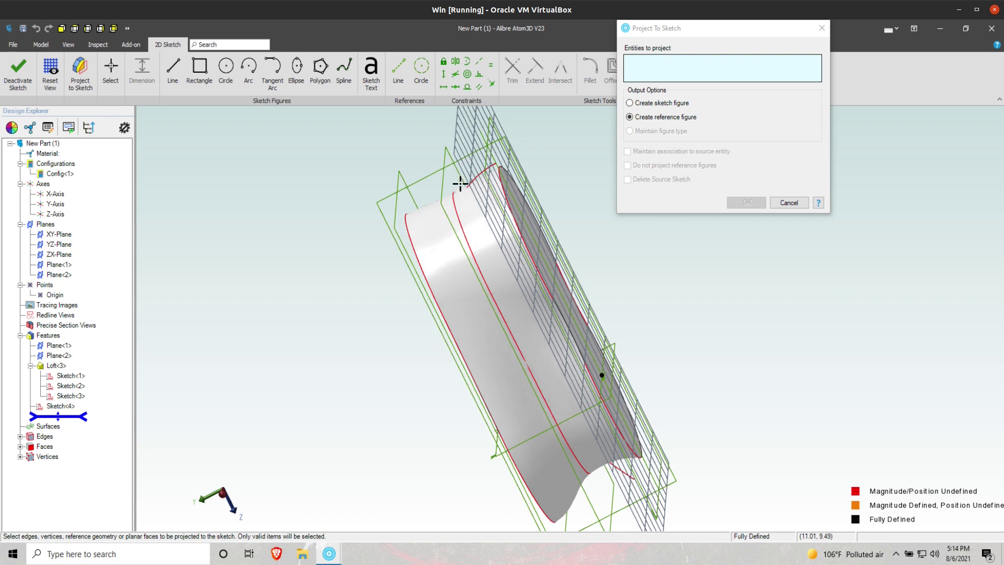
middle_drag(465, 186, 548, 187)
click(558, 185)
click(628, 151)
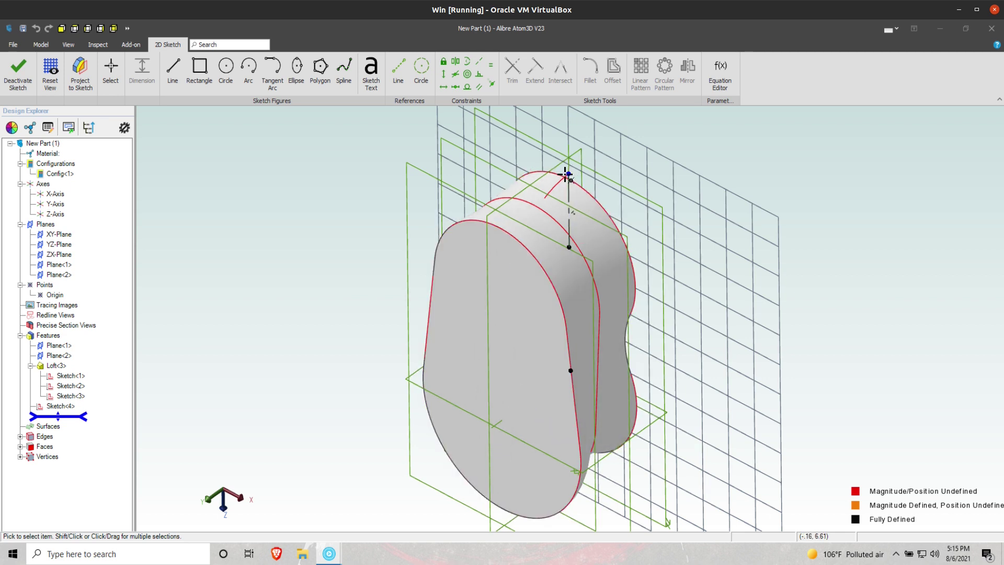
Sketch a wide centre-point arc of about 9 in radius spanning beyond the narrow front end of the mouse outline
key(Escape)
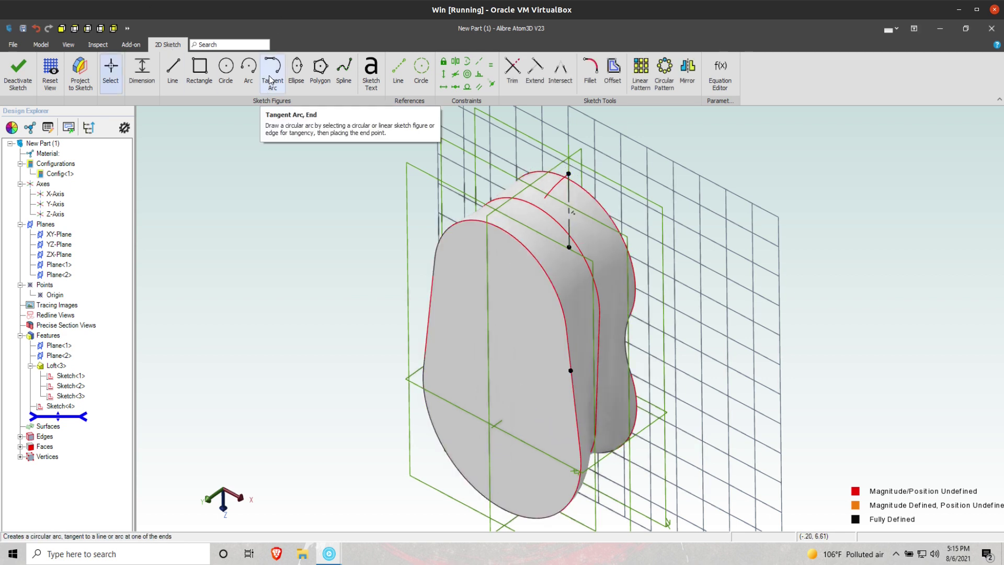
click(477, 480)
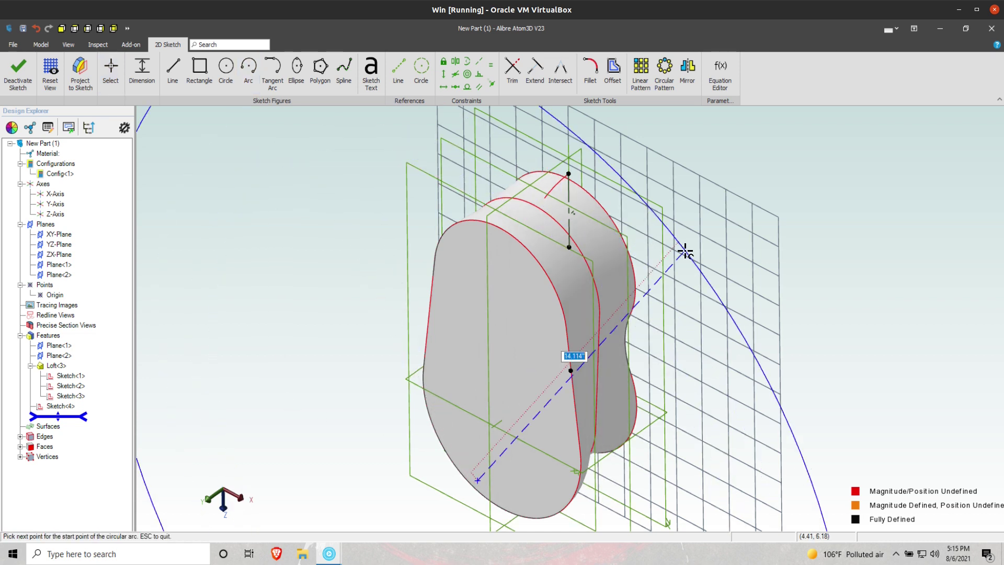
click(448, 162)
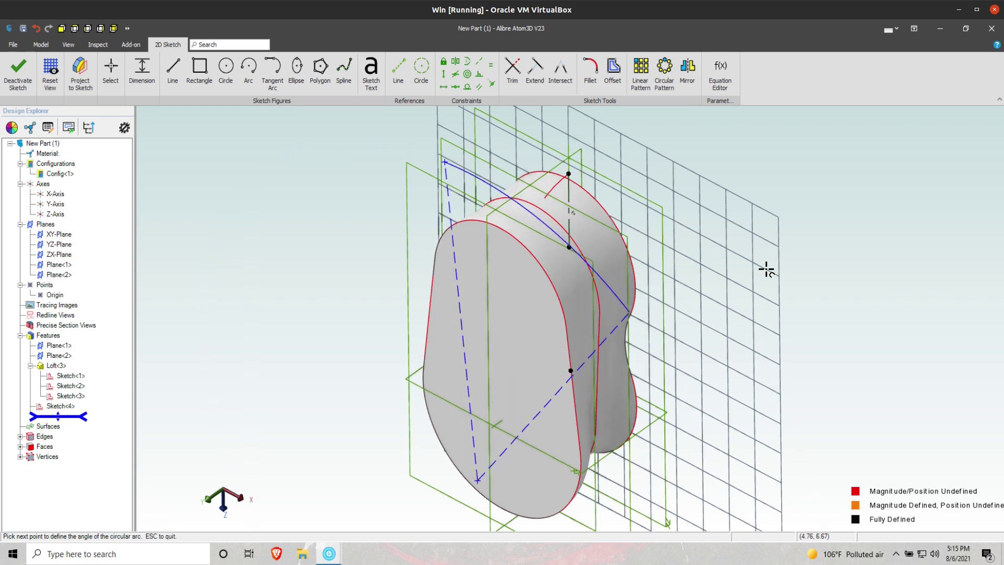
click(587, 256)
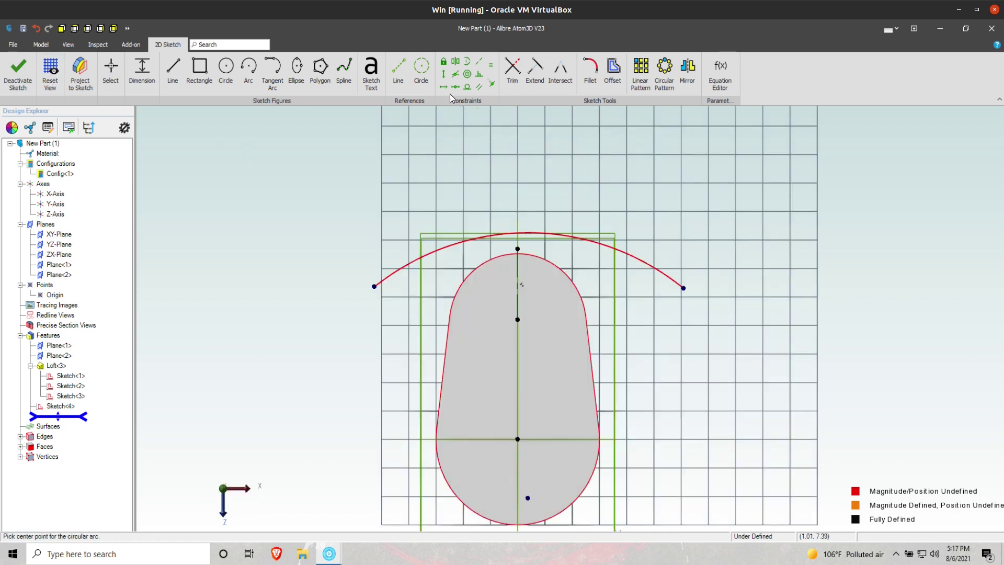
Constrain the arc's two endpoints horizontally in line with each other
click(443, 87)
key(Escape)
click(375, 285)
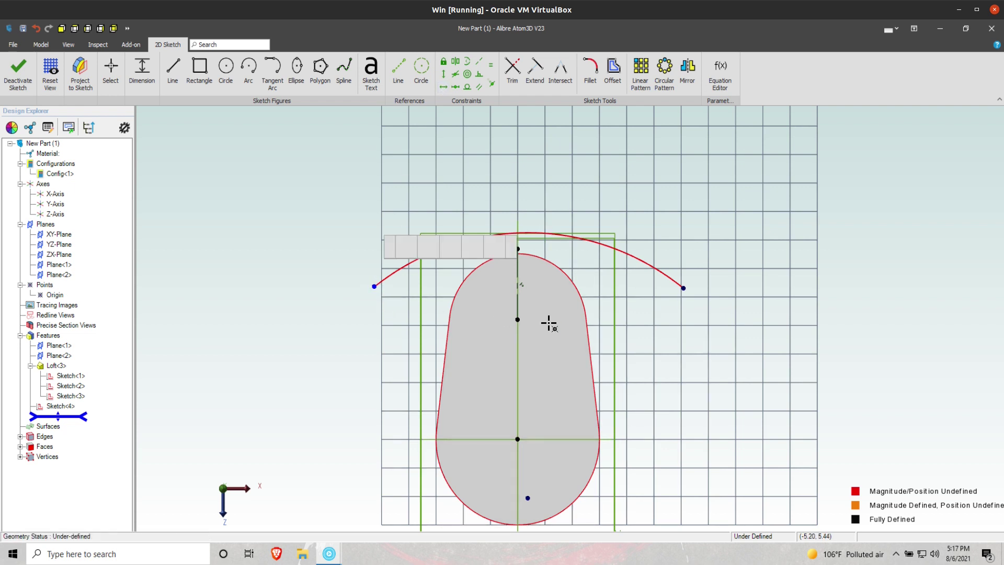
click(683, 288)
click(682, 288)
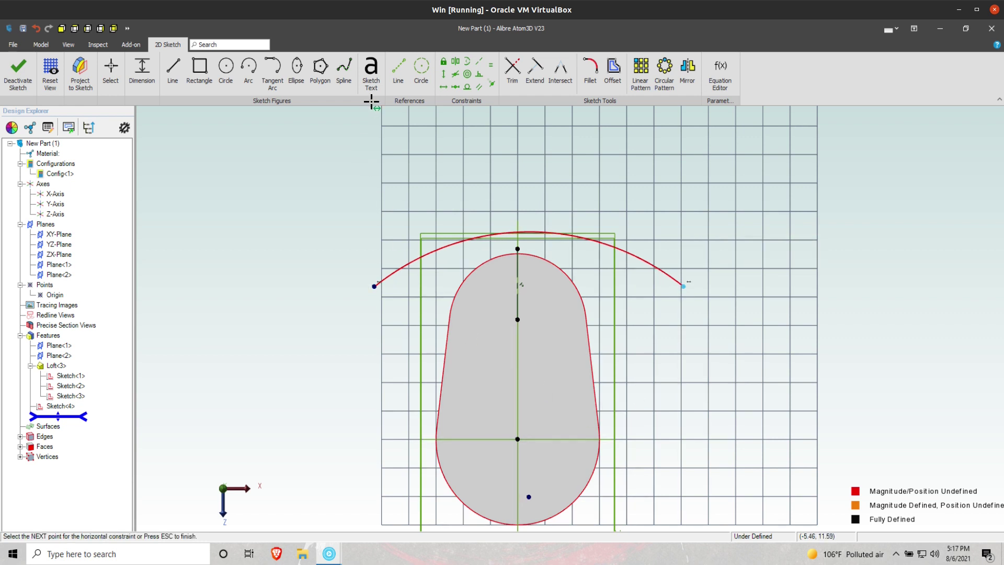
Constrain the arc's centre point vertically in line with the origin
click(443, 74)
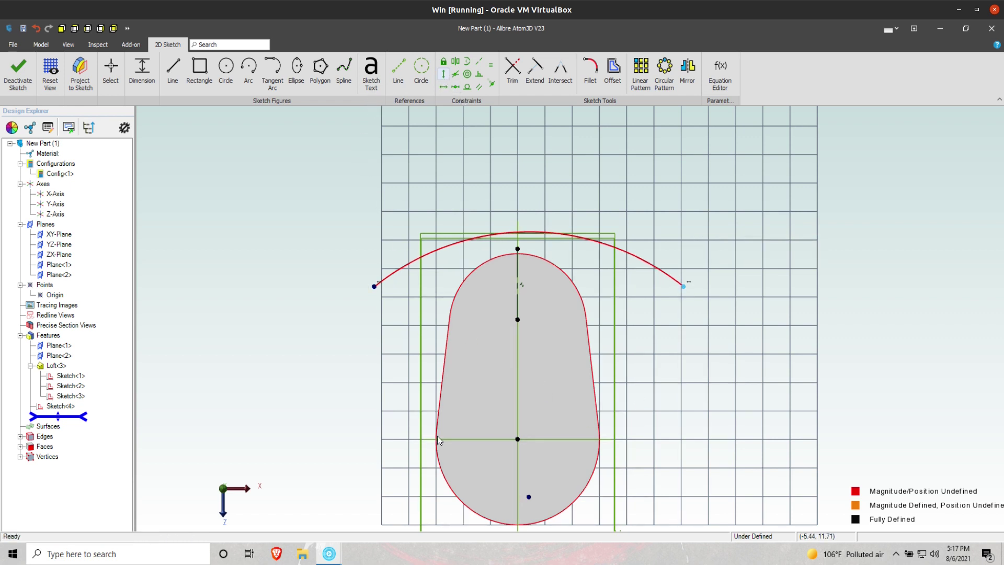
click(529, 496)
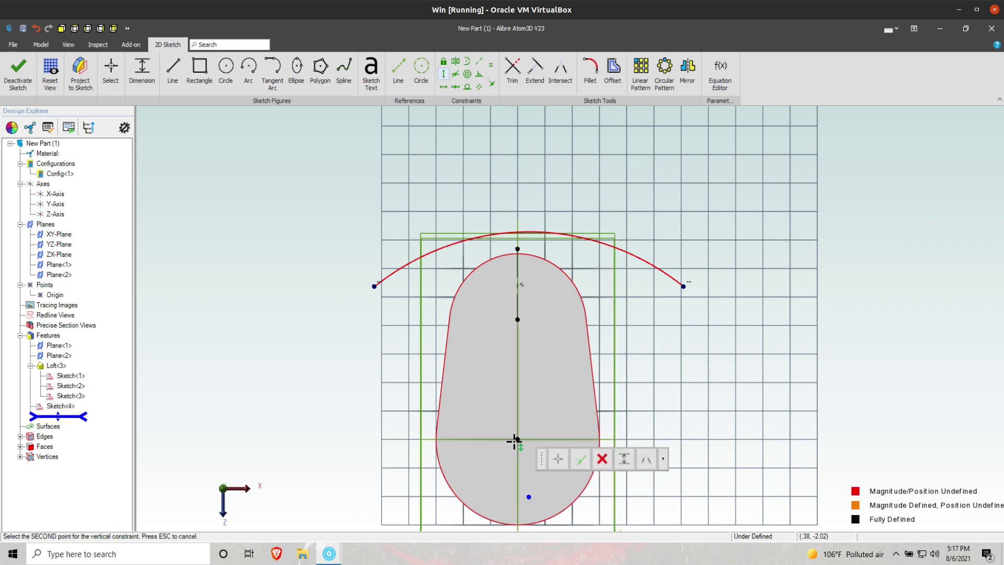
click(518, 439)
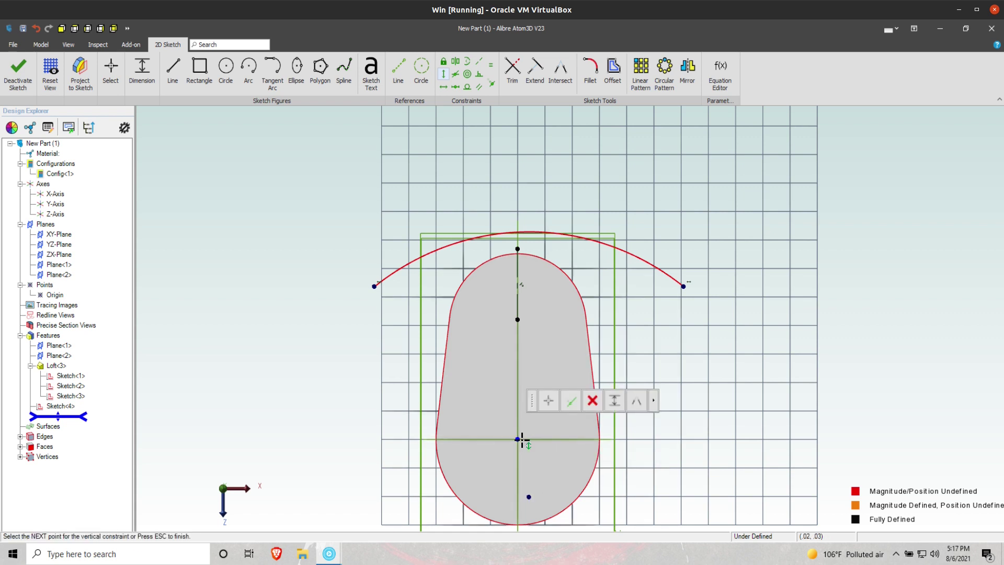
key(Escape)
Dimension the arc's radius as 5 in
key(d)
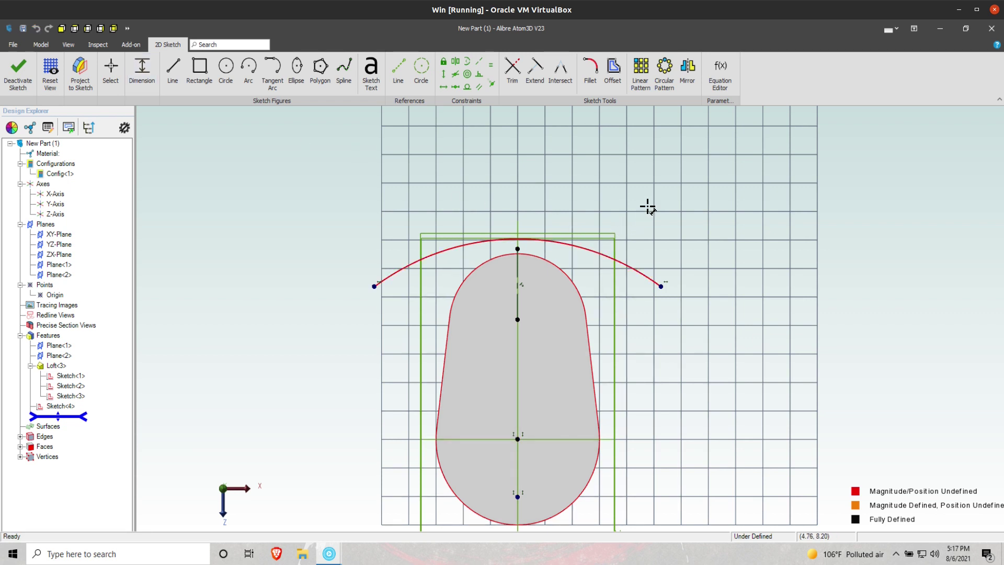
click(604, 256)
click(603, 178)
click(611, 256)
click(619, 166)
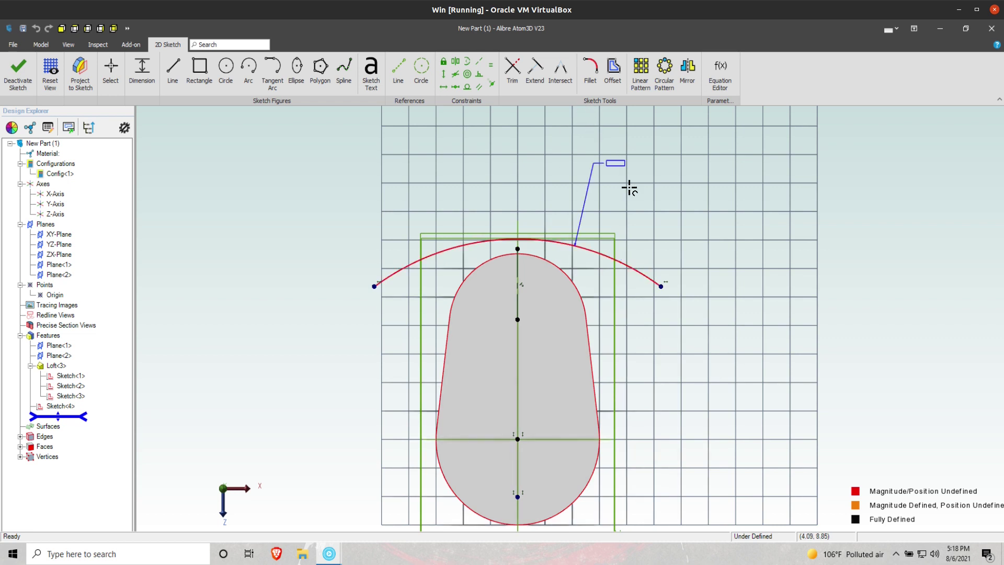
click(636, 202)
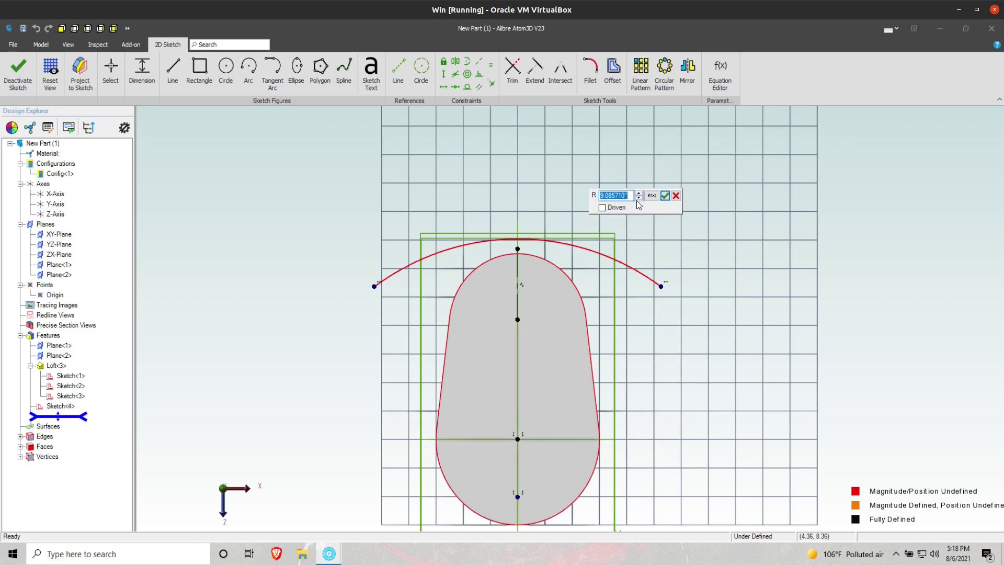
text(5)
key(Return)
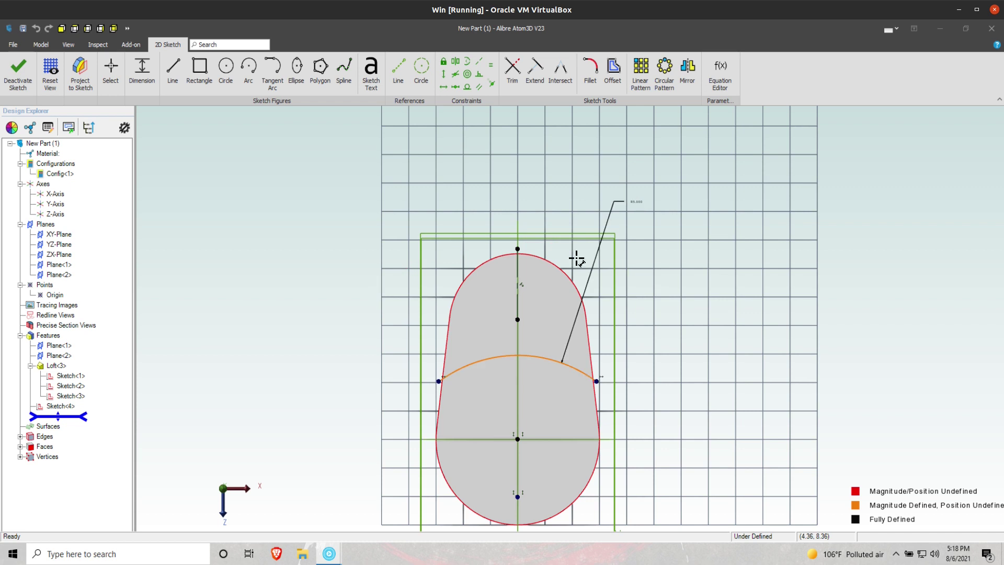
Dimension the horizontal distance between the arc's two endpoints as 7 in
click(438, 382)
click(597, 381)
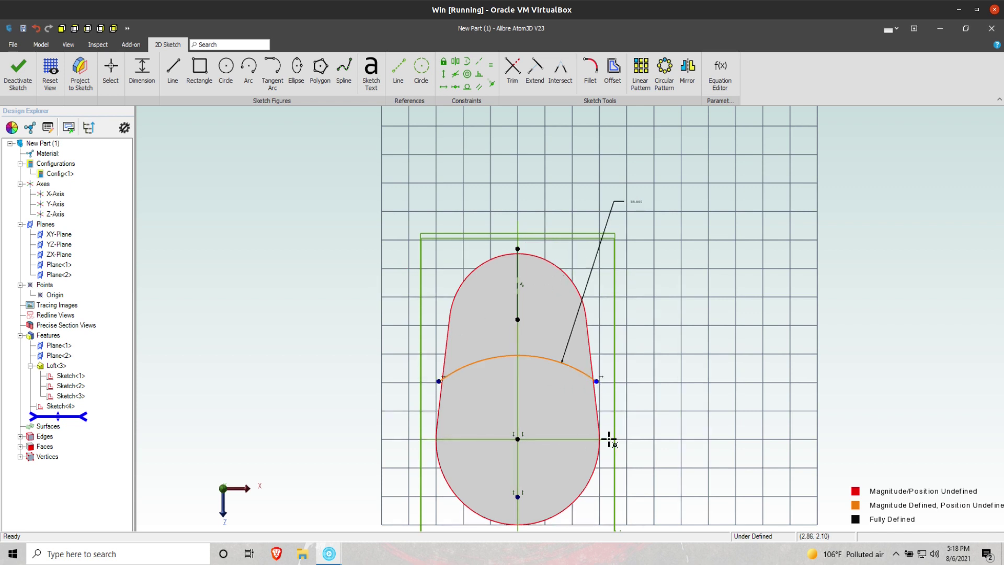
click(545, 480)
key(Return)
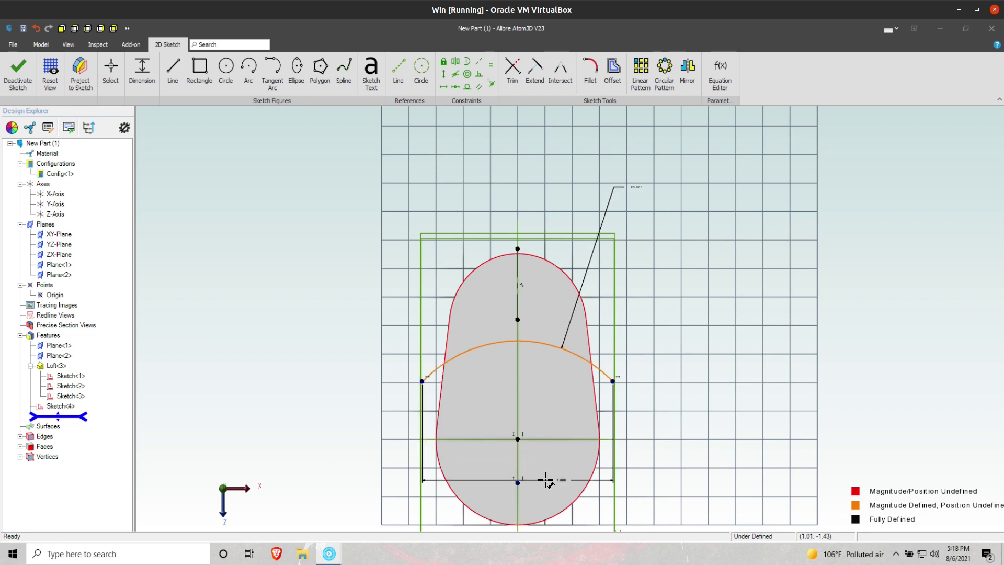
Make the arc coincident with the front endpoint of the projected reference line
click(491, 86)
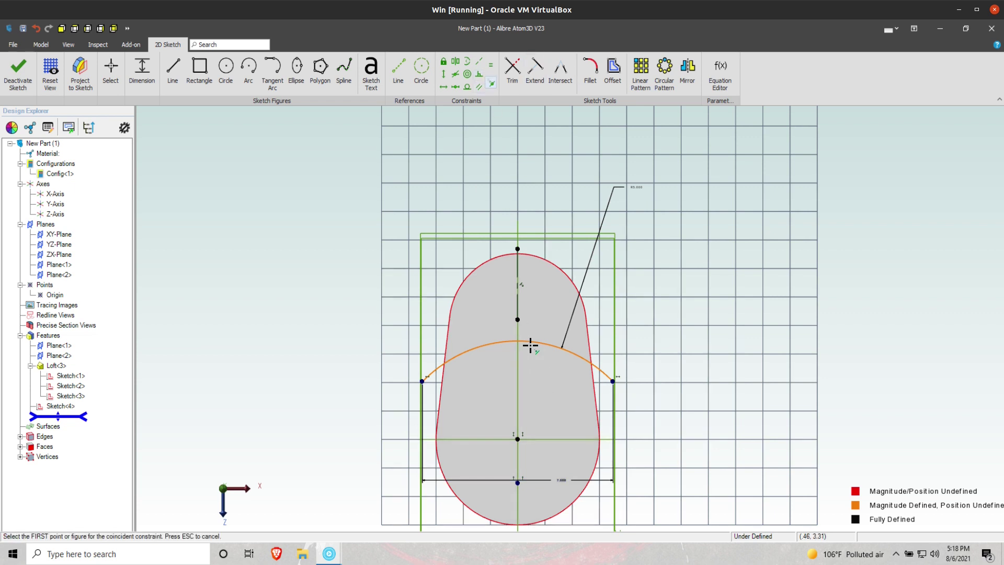
click(530, 342)
click(517, 249)
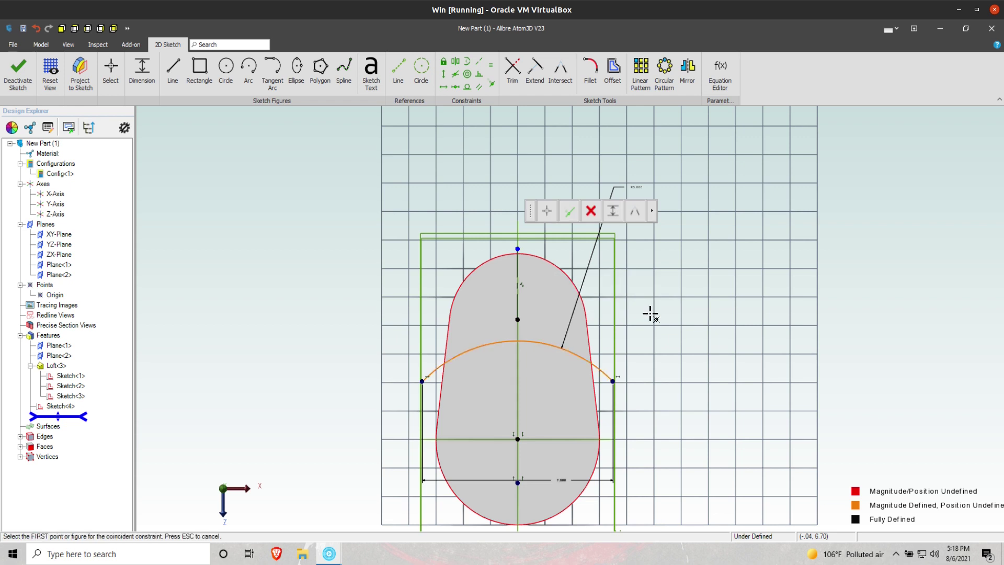
Close the arc with a three-line frame extending about 5.7 in beyond its endpoints, and constrain the slanted right side vertical
click(172, 74)
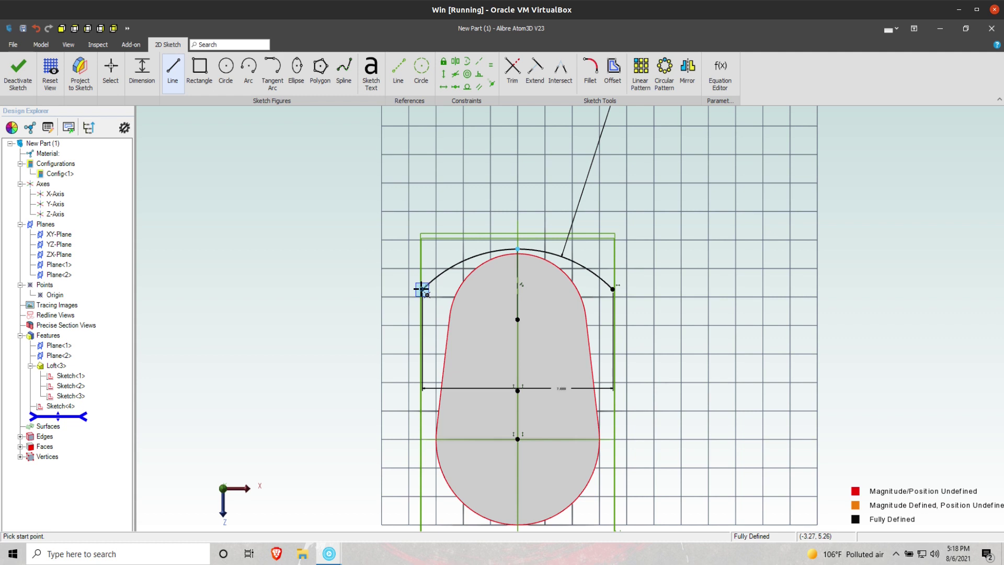
click(419, 129)
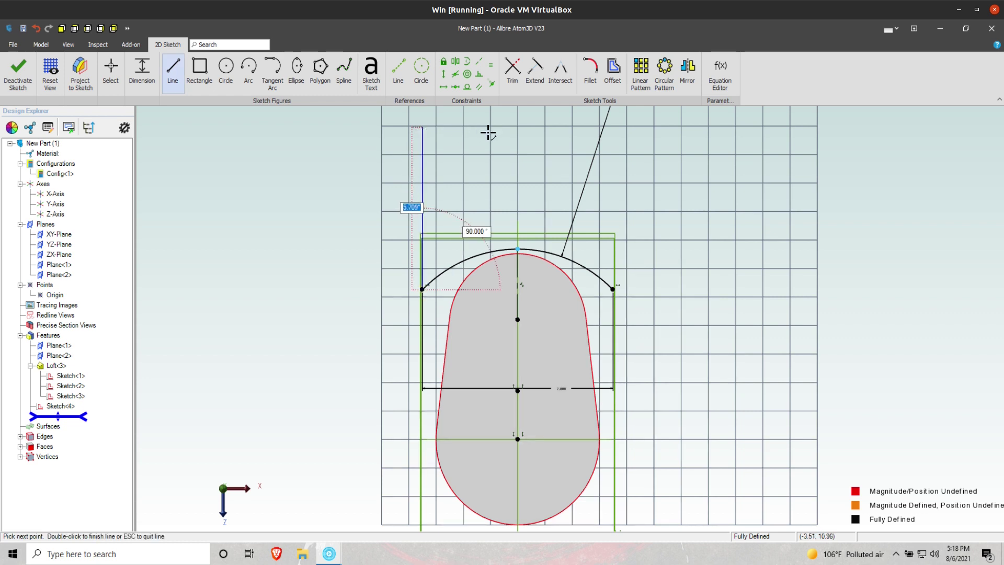
click(624, 136)
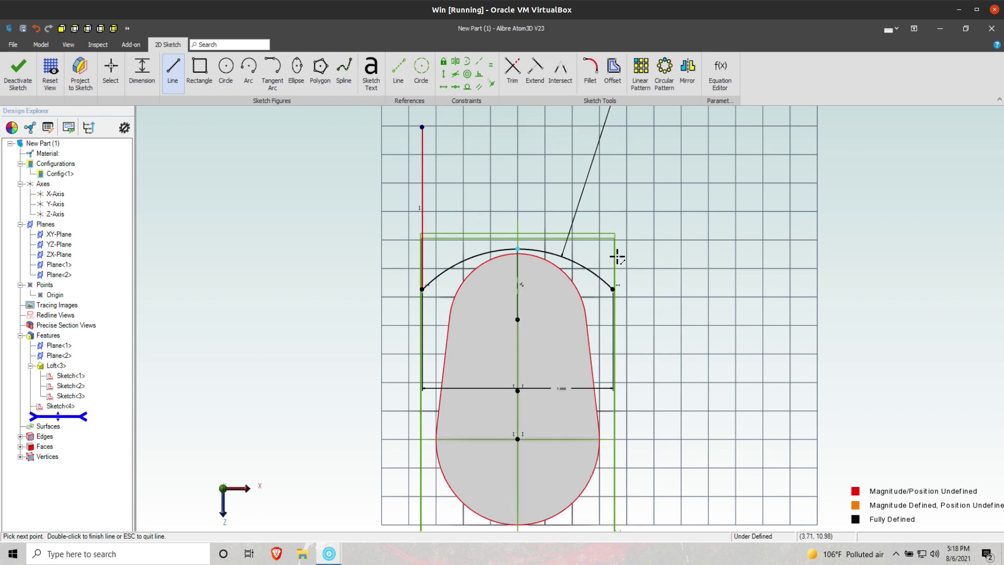
double_click(712, 321)
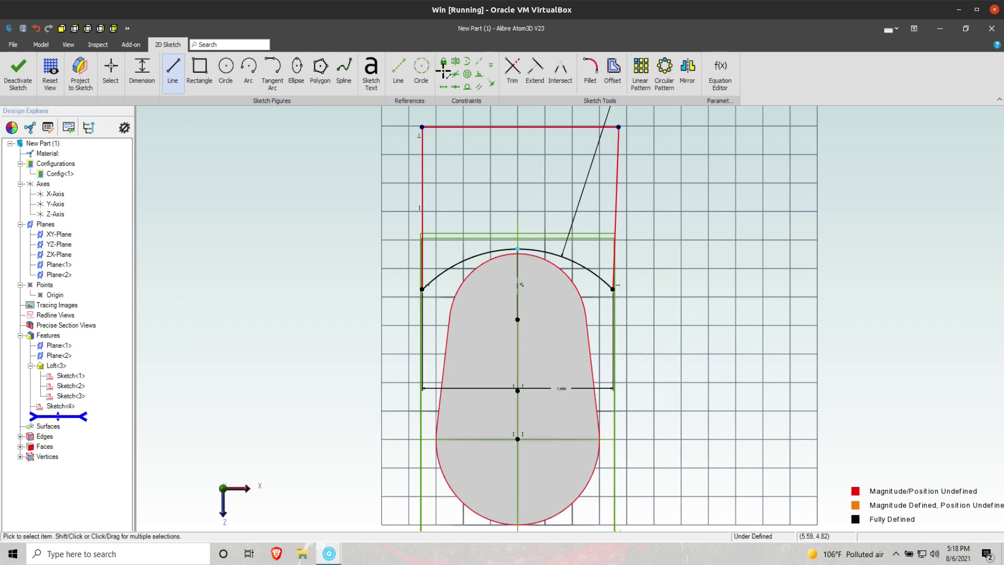
click(617, 180)
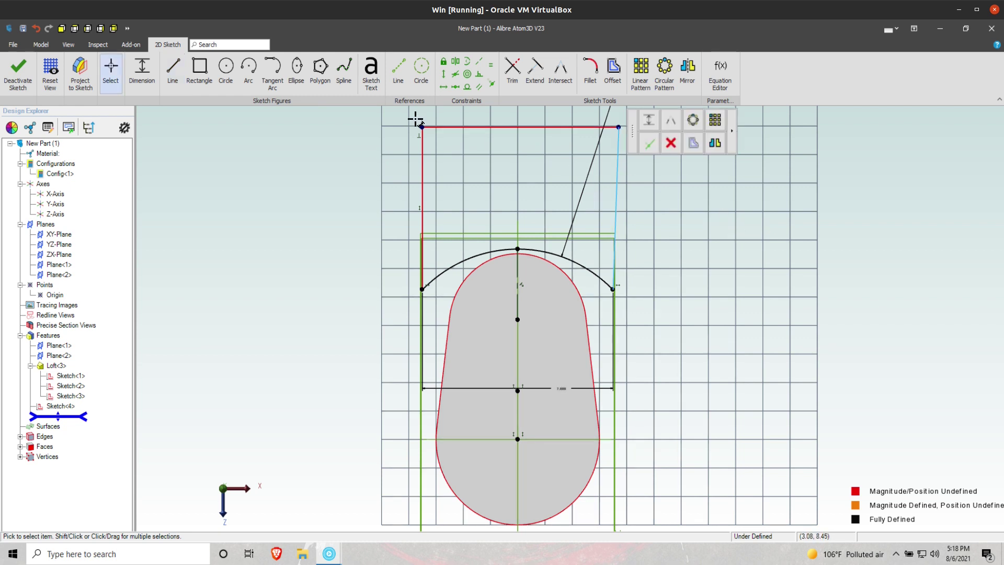
click(443, 75)
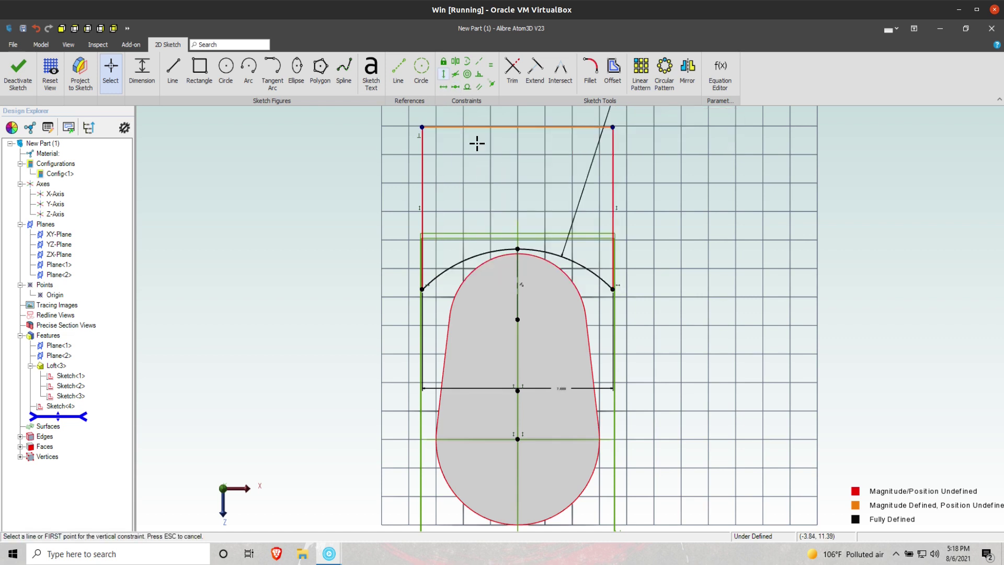
Dimension the frame's left side line as 5 in and finish the sketch
click(142, 73)
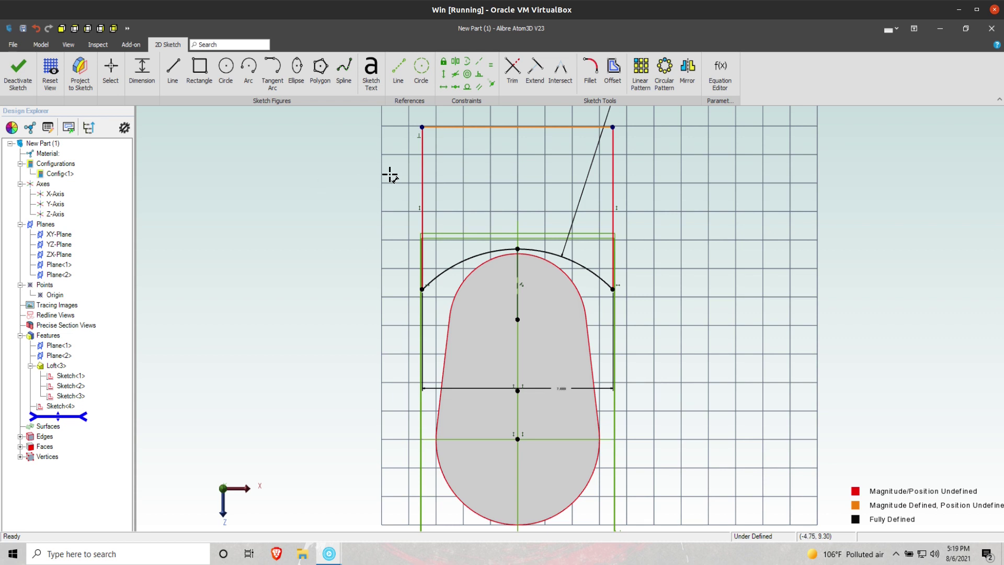
click(421, 175)
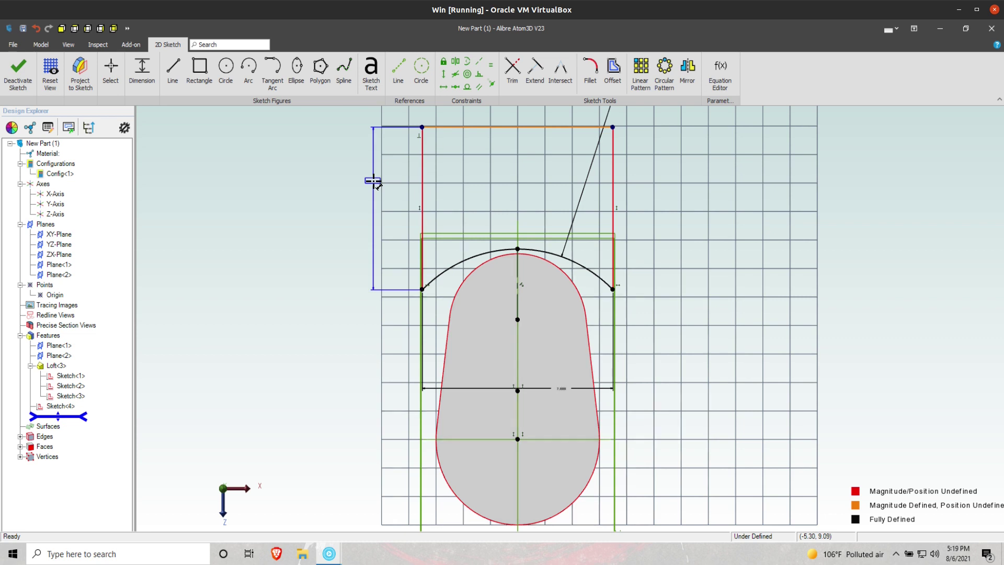
click(373, 183)
text(5)
key(Return)
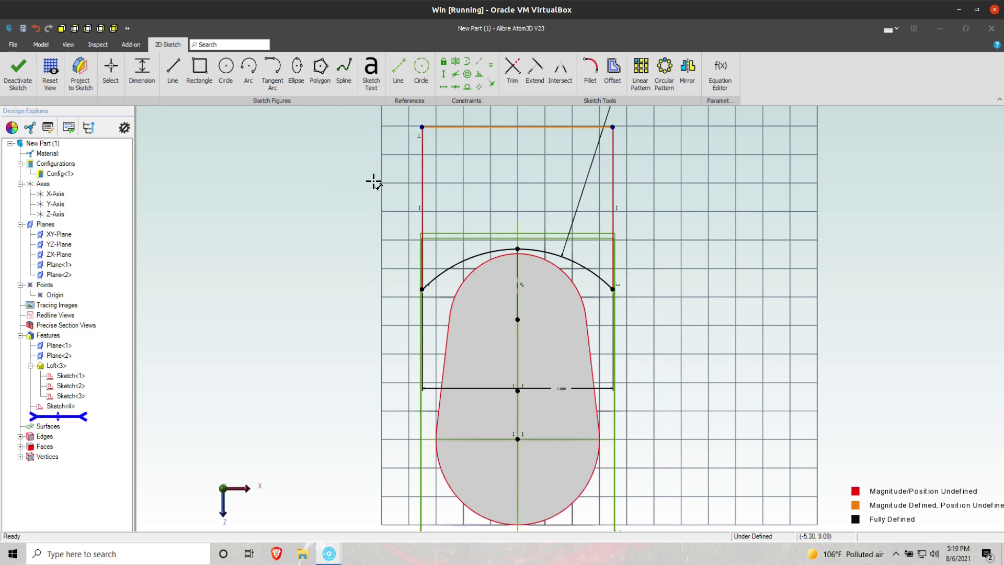
click(30, 62)
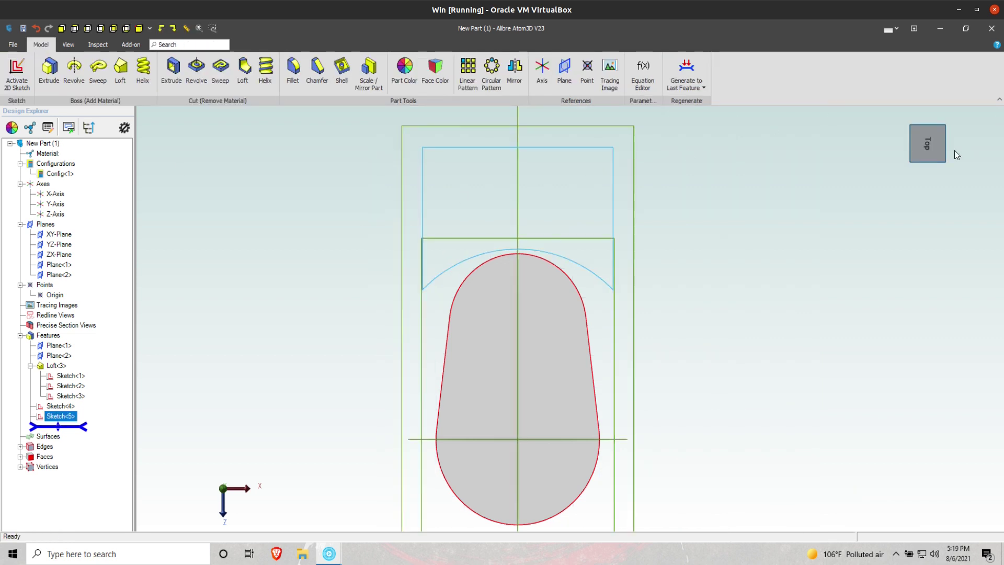
Sweep-cut the closed arc profile along the entire two-arc side profile to shape the top of the loft
click(946, 128)
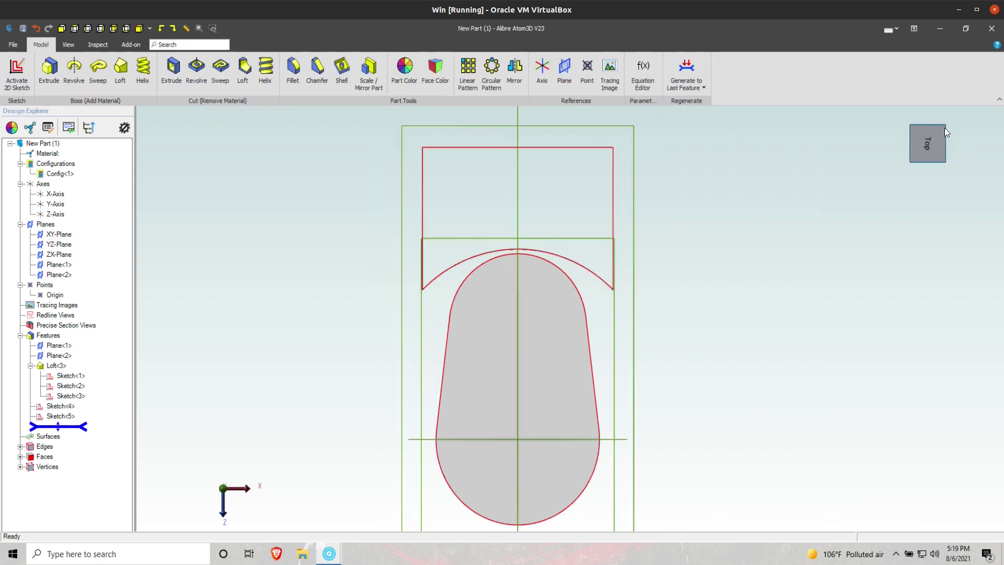
click(943, 129)
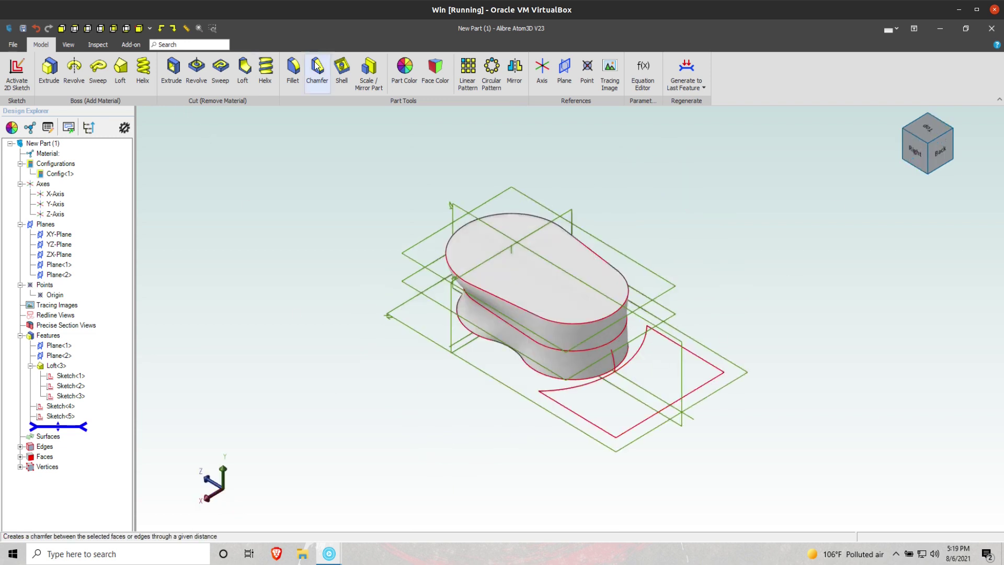
click(220, 78)
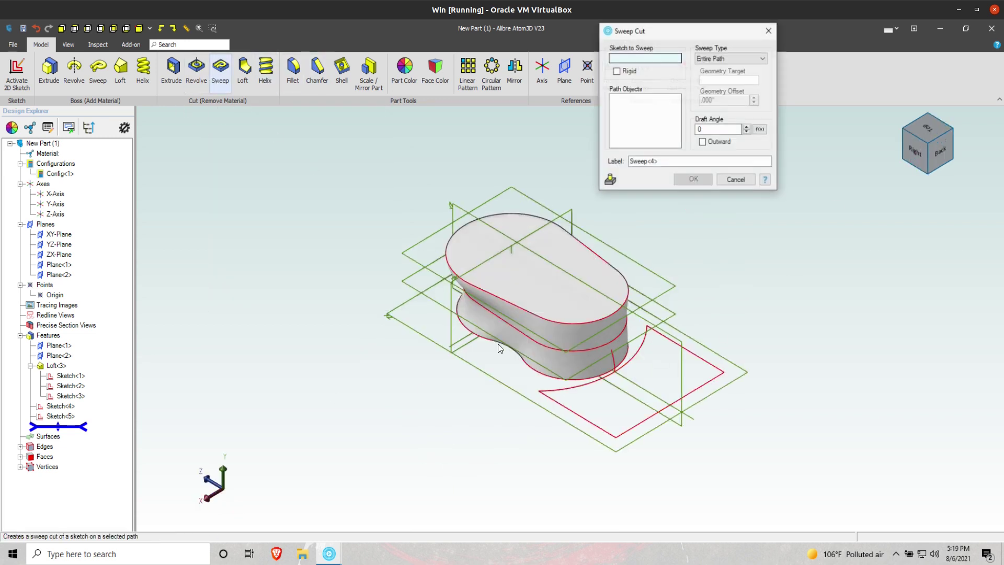
click(634, 422)
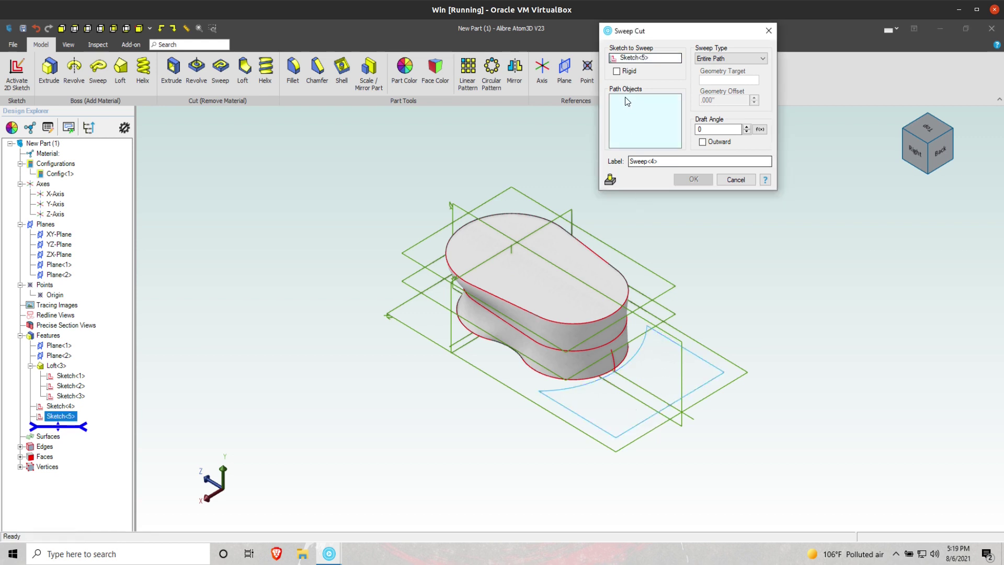
click(612, 361)
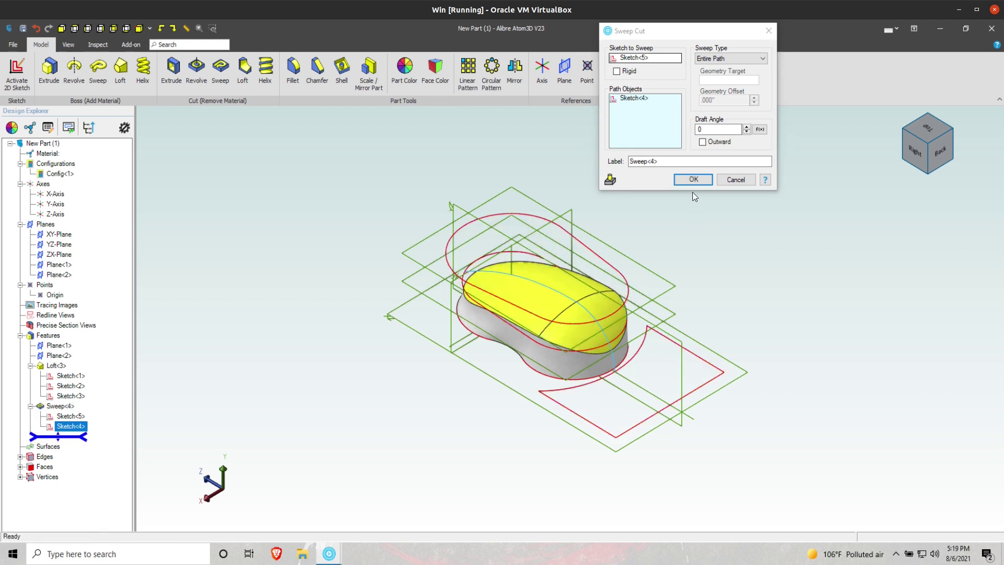
click(693, 180)
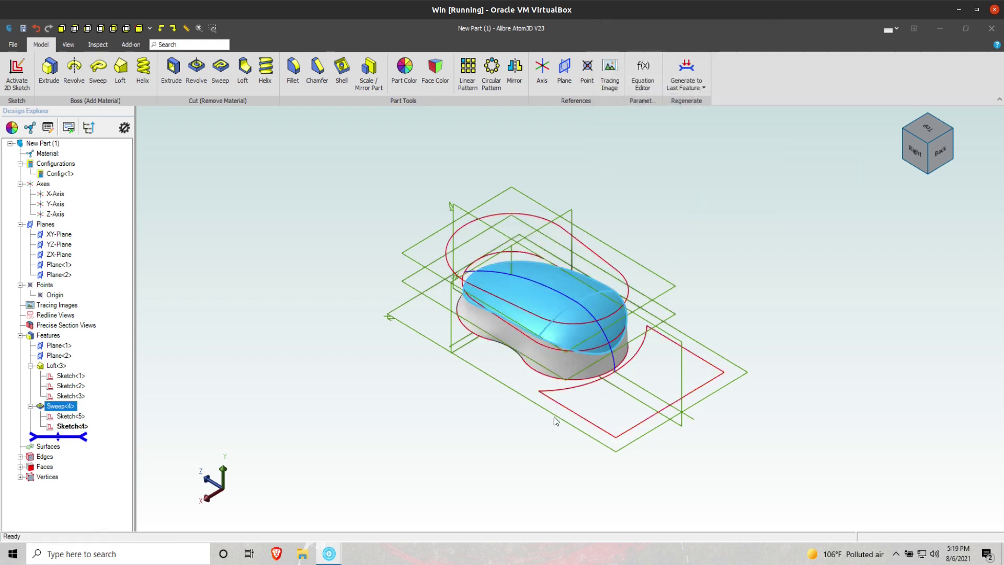
click(493, 448)
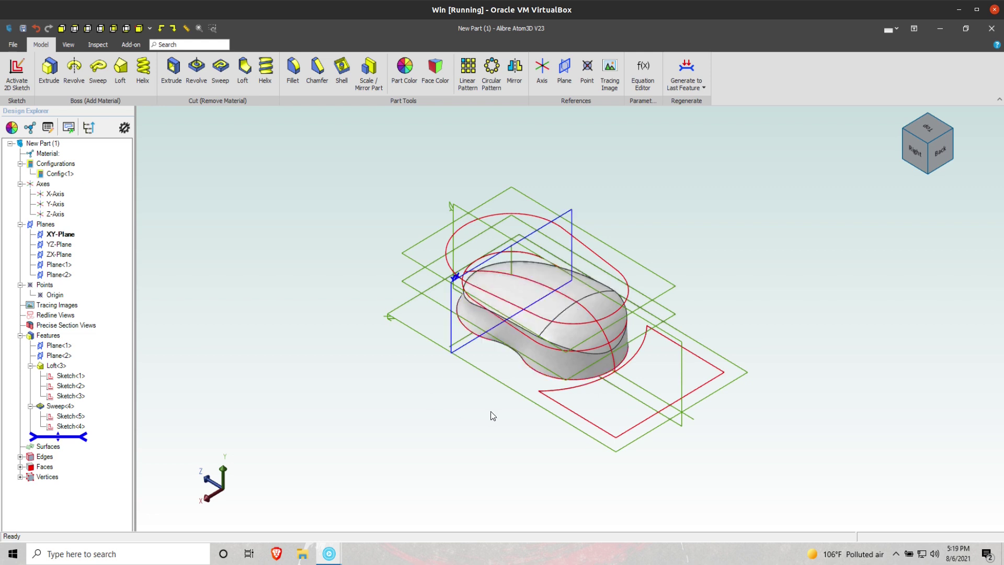
Apply a constant 0.5 in radius fillet to both curved top faces of the mouse body
mouse_move(518, 414)
middle_down()
mouse_move(556, 414)
mouse_move(627, 453)
mouse_move(594, 457)
mouse_move(540, 430)
mouse_move(519, 432)
mouse_move(533, 455)
mouse_move(732, 293)
mouse_move(902, 109)
mouse_move(921, 133)
middle_up()
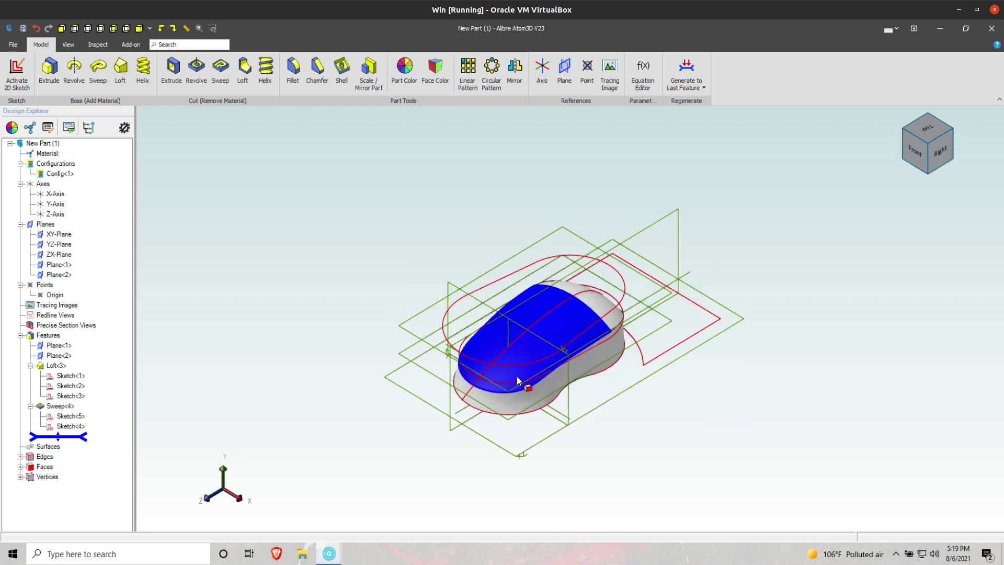
scroll(517, 375, down, 2)
scroll(516, 375, up, 5)
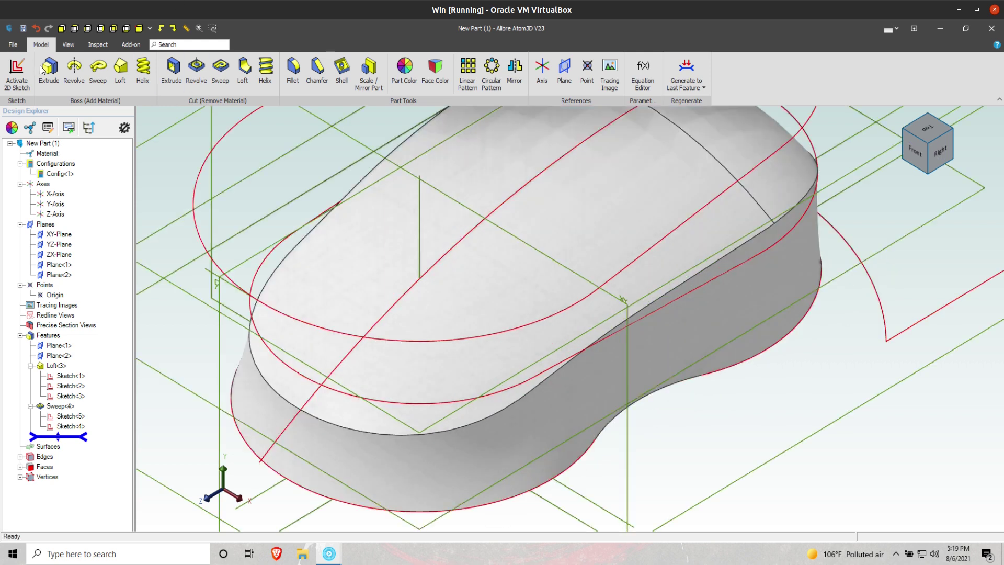
click(282, 82)
click(527, 284)
click(813, 177)
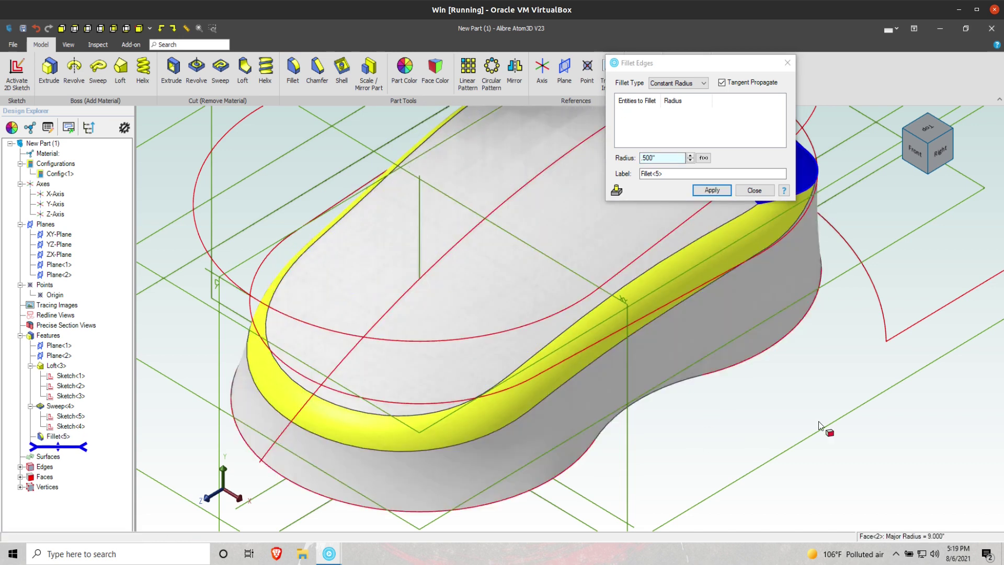
click(674, 415)
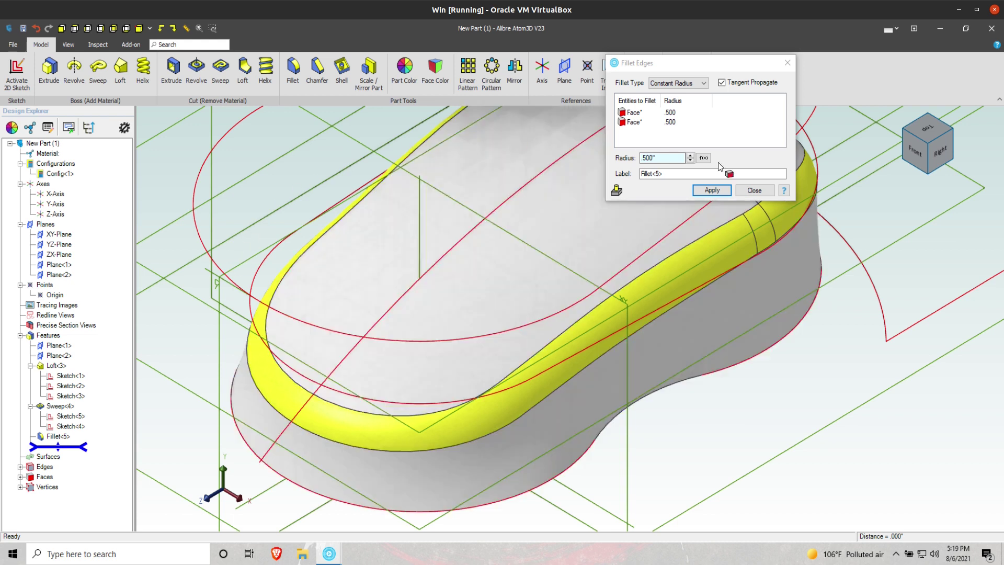
click(711, 190)
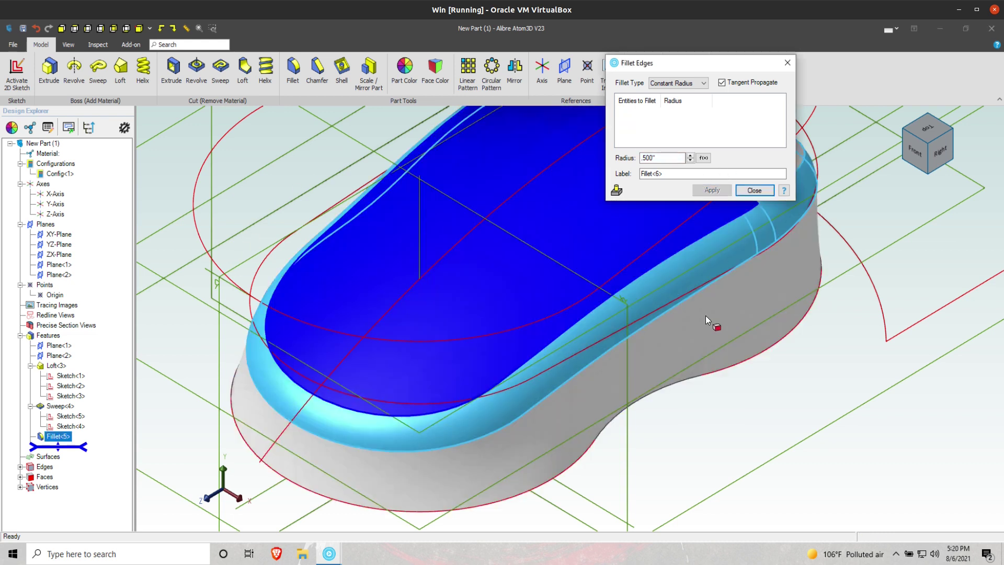
scroll(482, 360, down, 2)
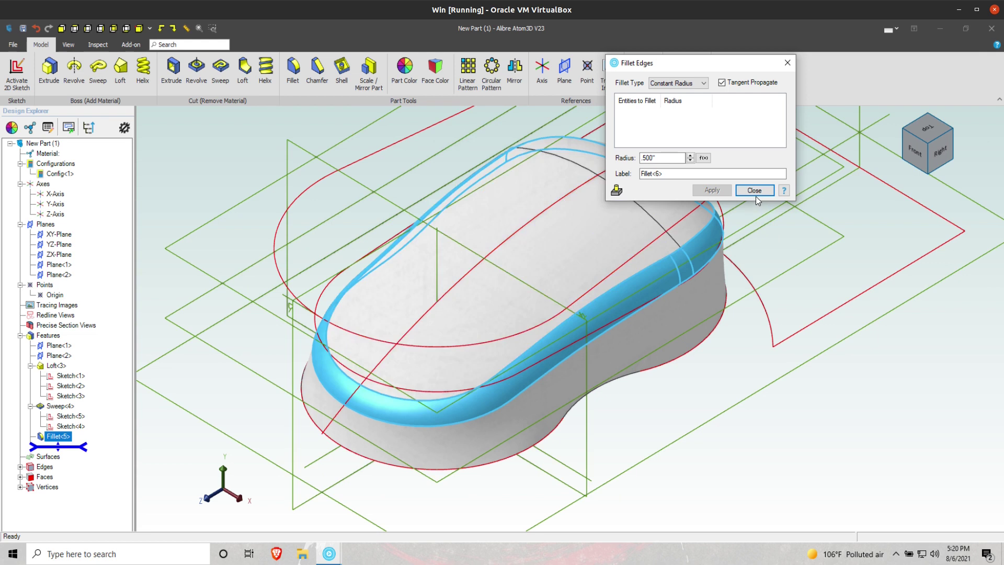
click(755, 191)
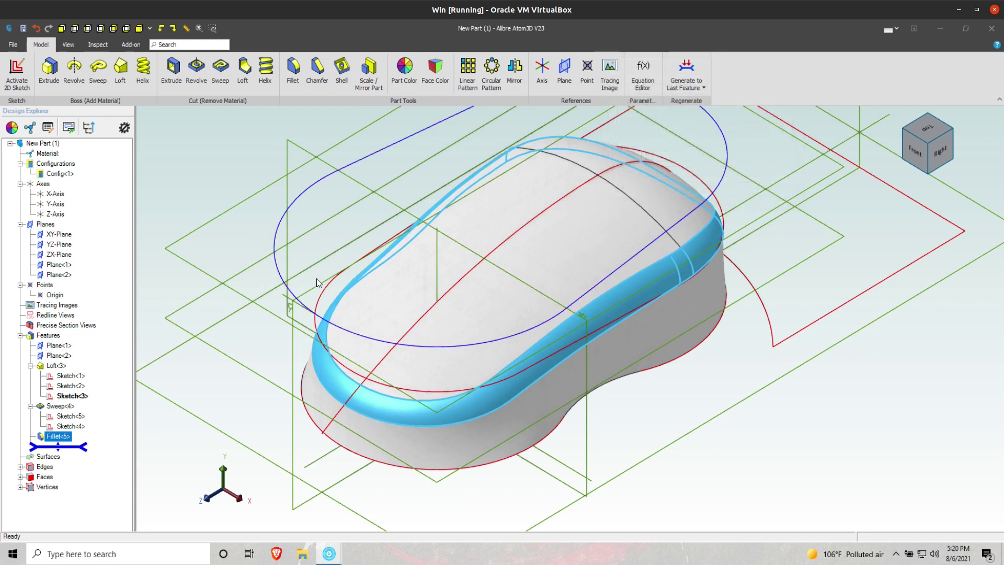
Start a sketch on the YZ plane and draw a circle about 1.06 in in diameter above the sloping front of the body
click(243, 253)
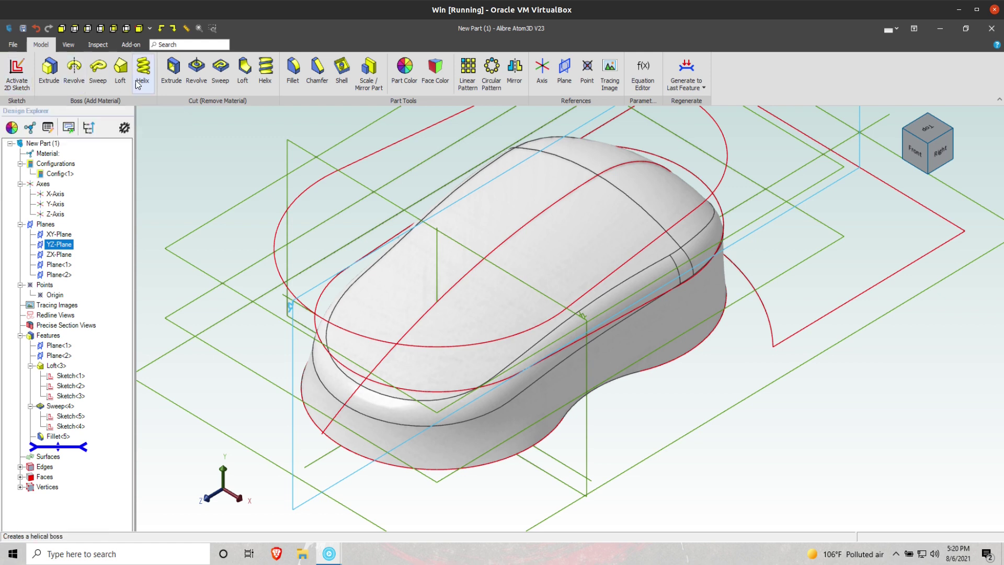
click(49, 70)
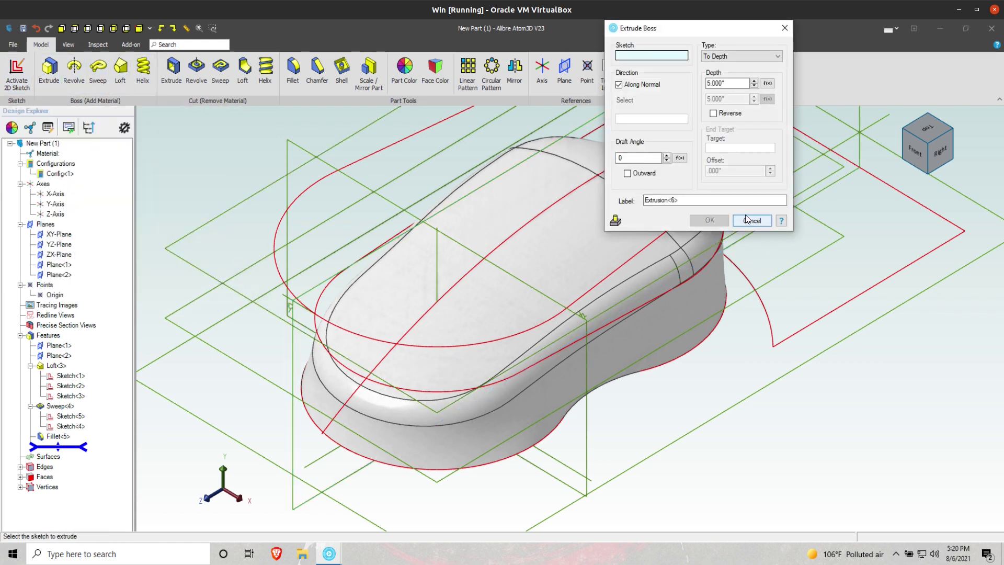
click(751, 220)
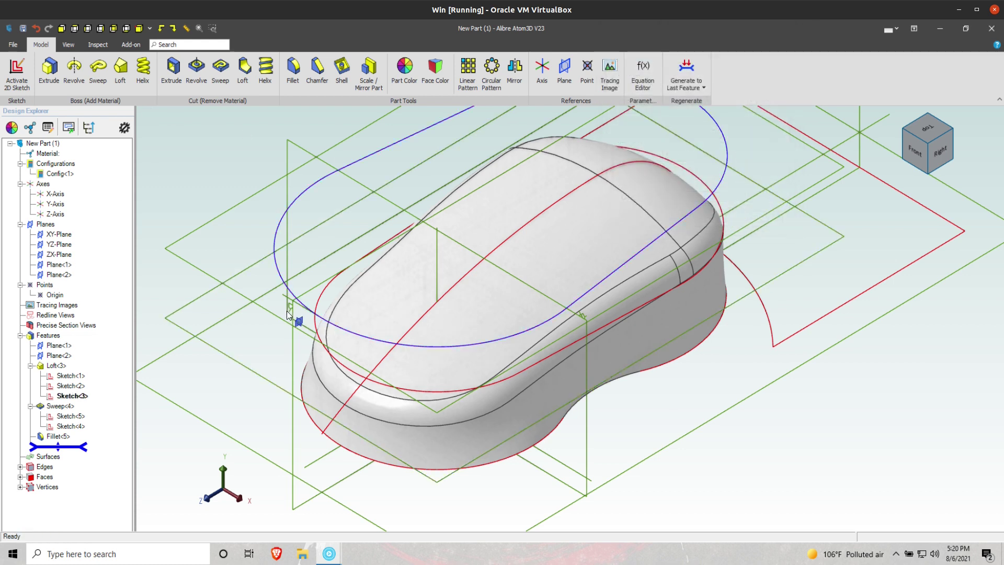
click(294, 343)
click(23, 73)
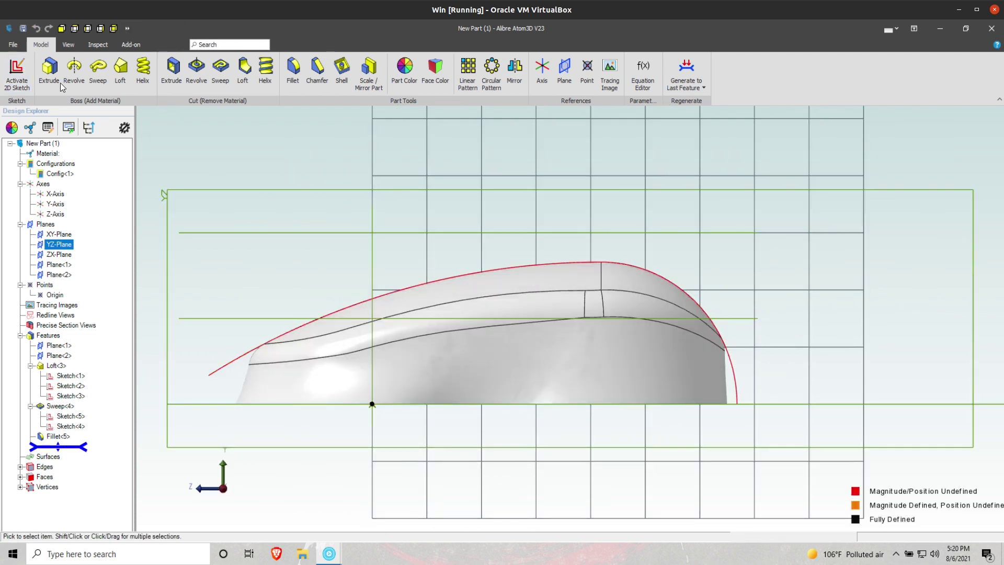
click(224, 66)
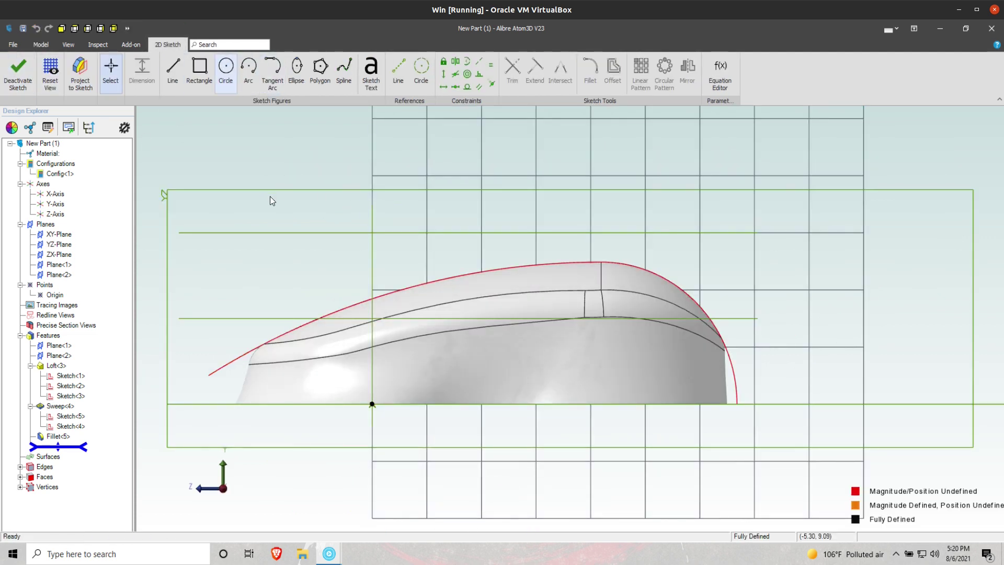
click(320, 273)
click(304, 296)
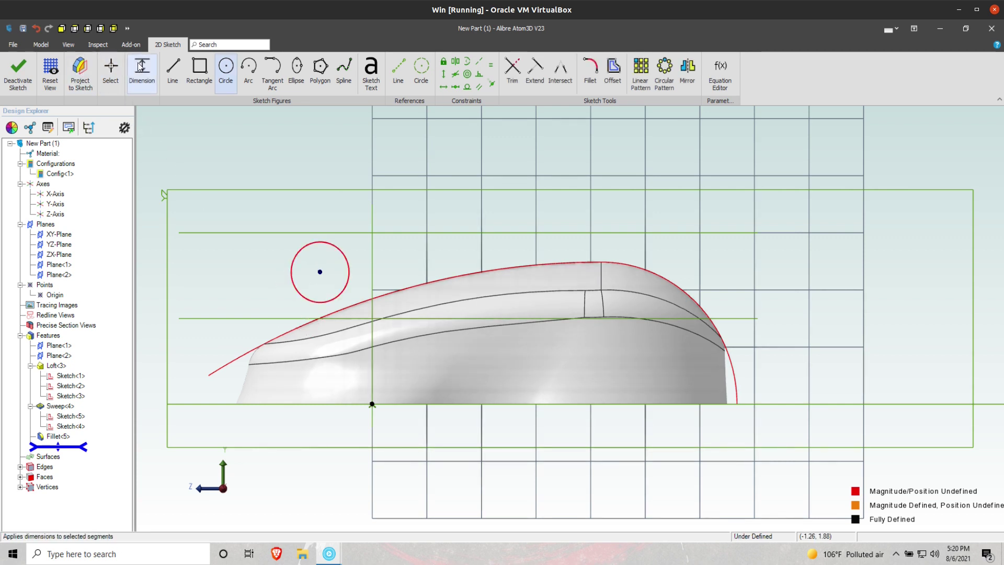
key(Escape)
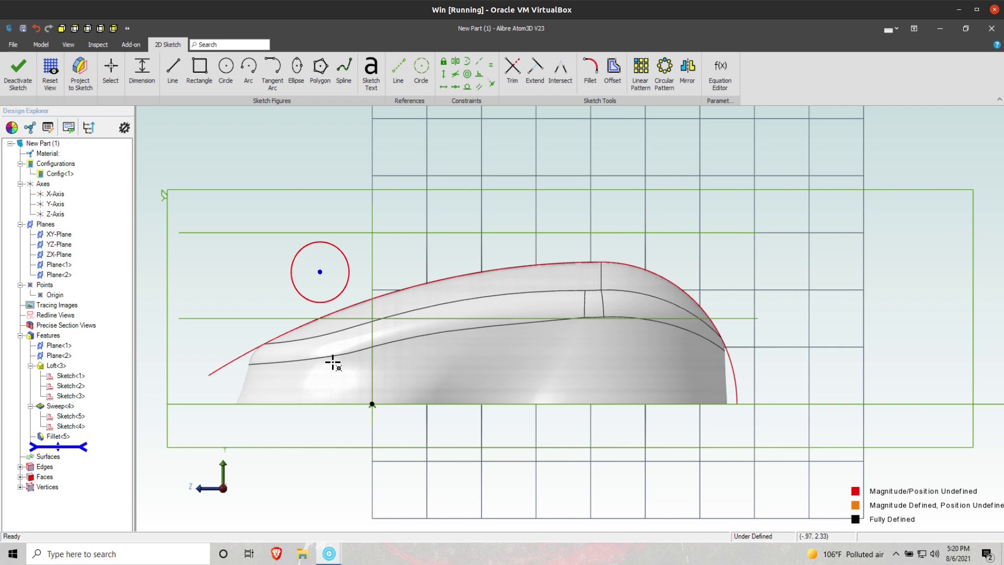
Dimension the circle's centre 3 in horizontally and 1 in vertically from the origin
shift+click(370, 403)
key(d)
click(354, 454)
text(3)
key(Return)
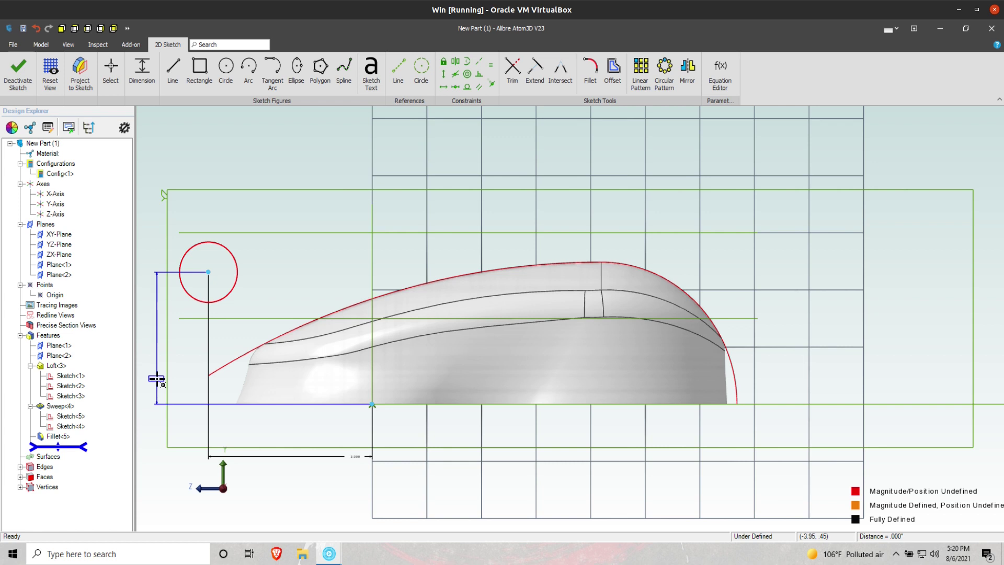
click(159, 381)
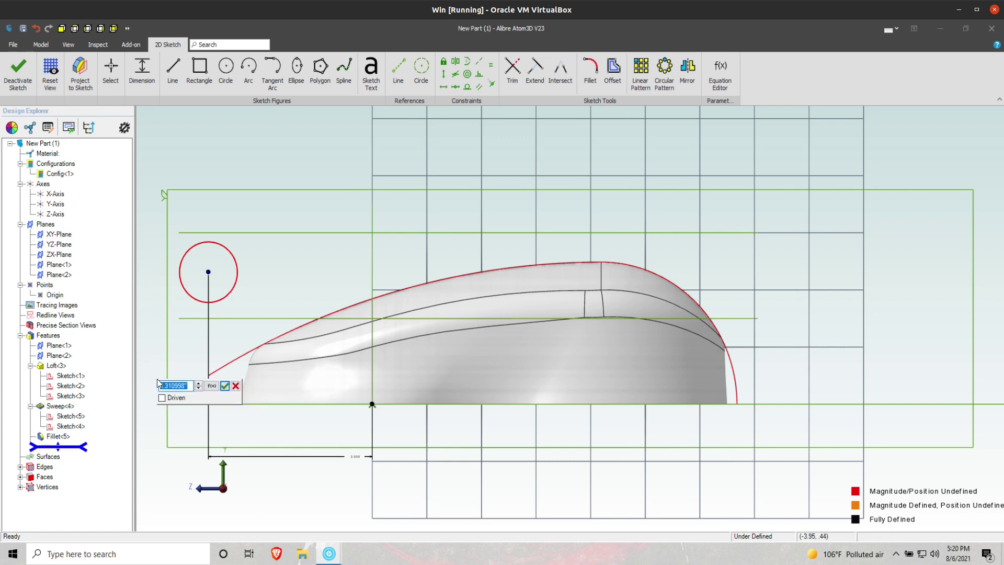
text(1)
key(Return)
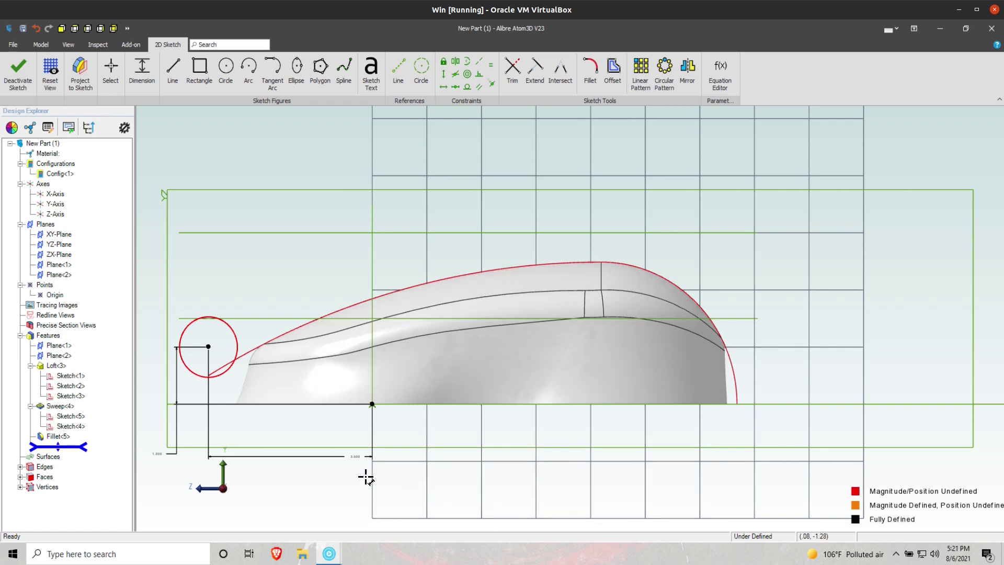
Reduce the horizontal distance between the circle's centre and the origin to 0.75 in
double_click(357, 457)
text(1)
key(Return)
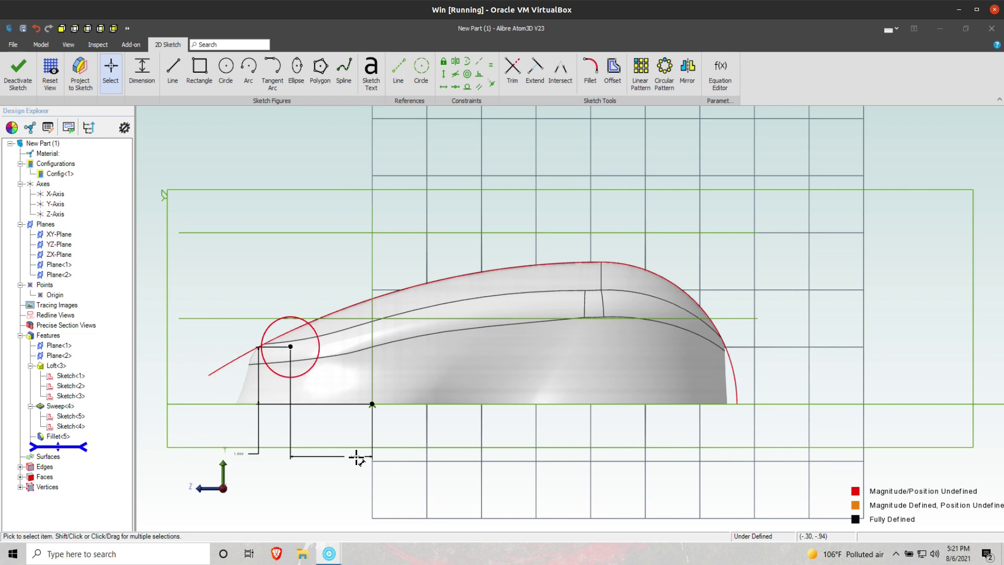
double_click(356, 458)
text(2)
key(Return)
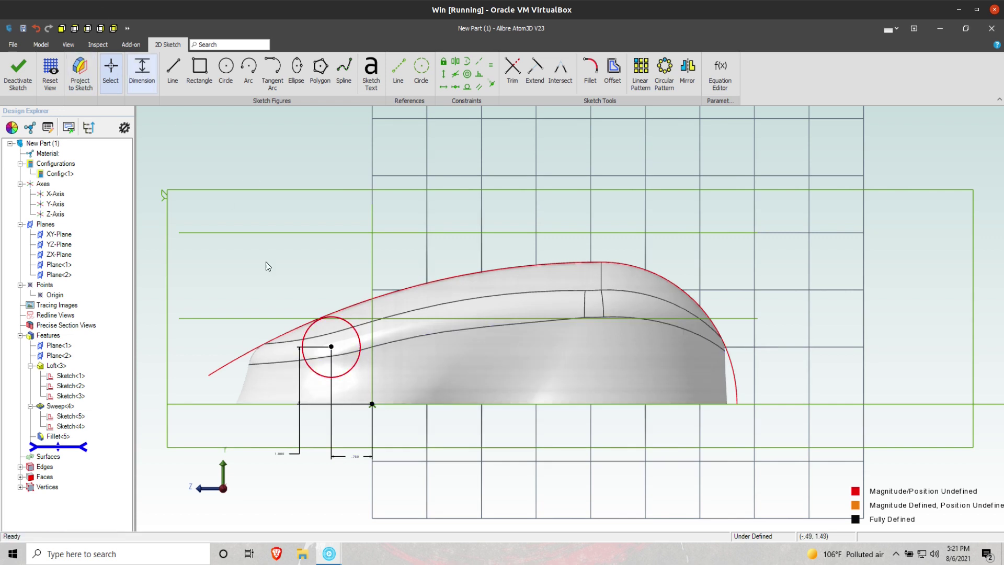
Dimension the circle's diameter as 1.5 in and finish the sketch
click(360, 356)
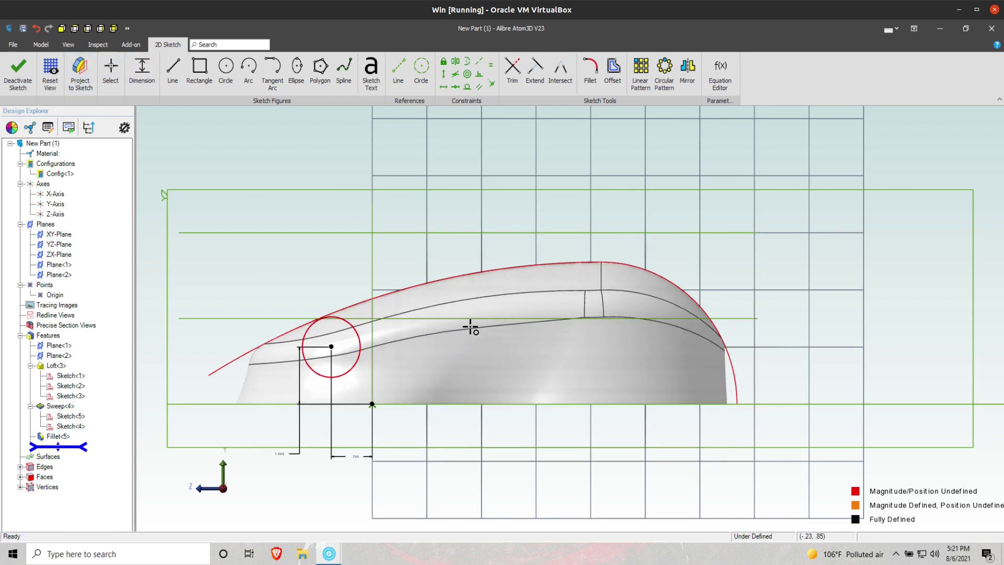
click(474, 287)
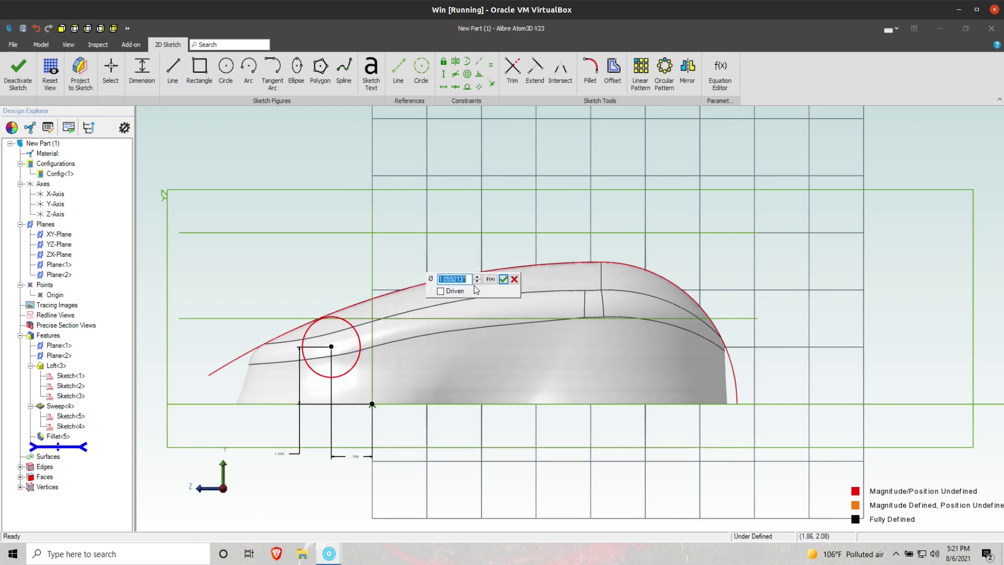
text(1.5)
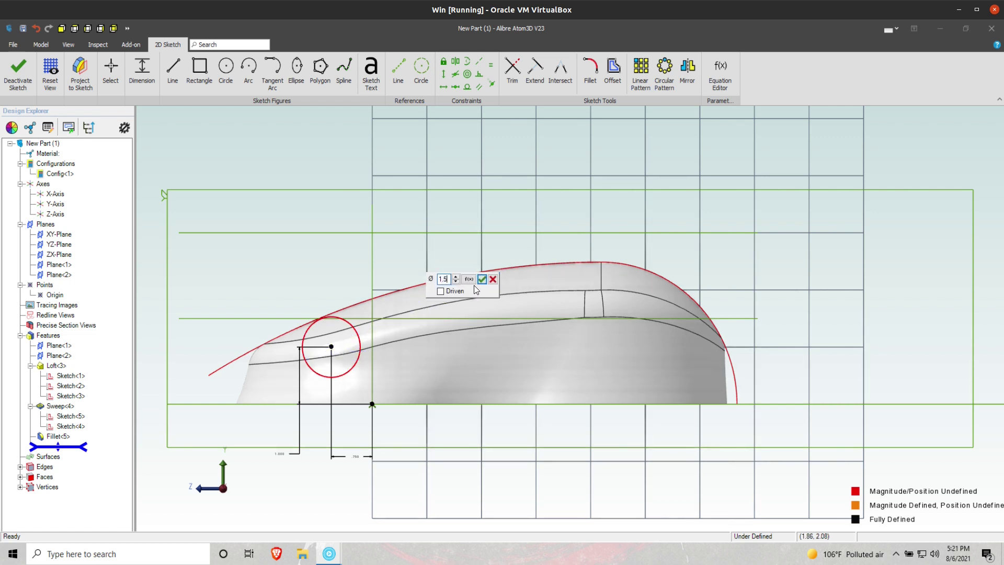
key(Return)
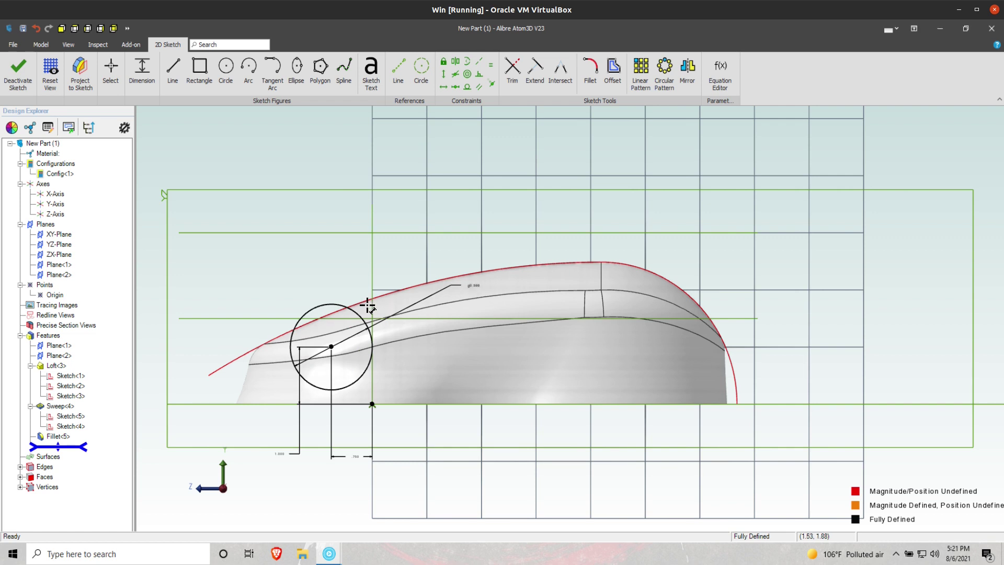
click(21, 61)
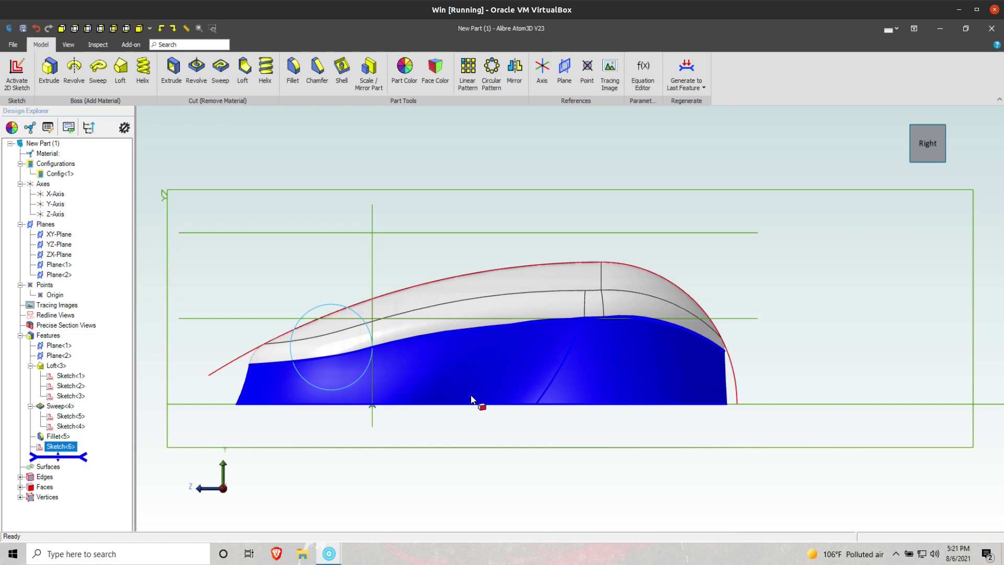
Try to shell the body with its flat bottom face removed, using a standard thickness of 0.125 in
middle_drag(472, 388, 369, 445)
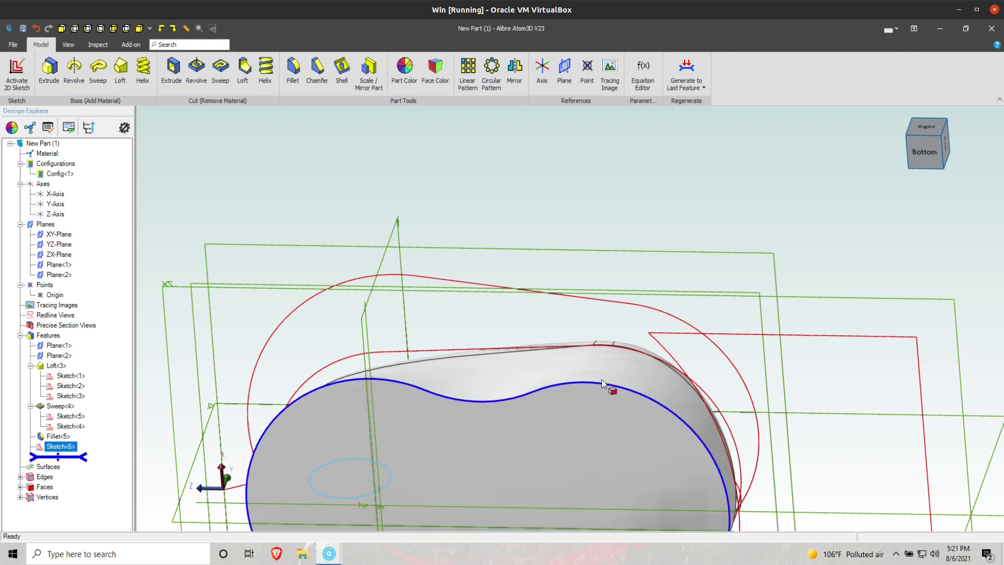
click(428, 434)
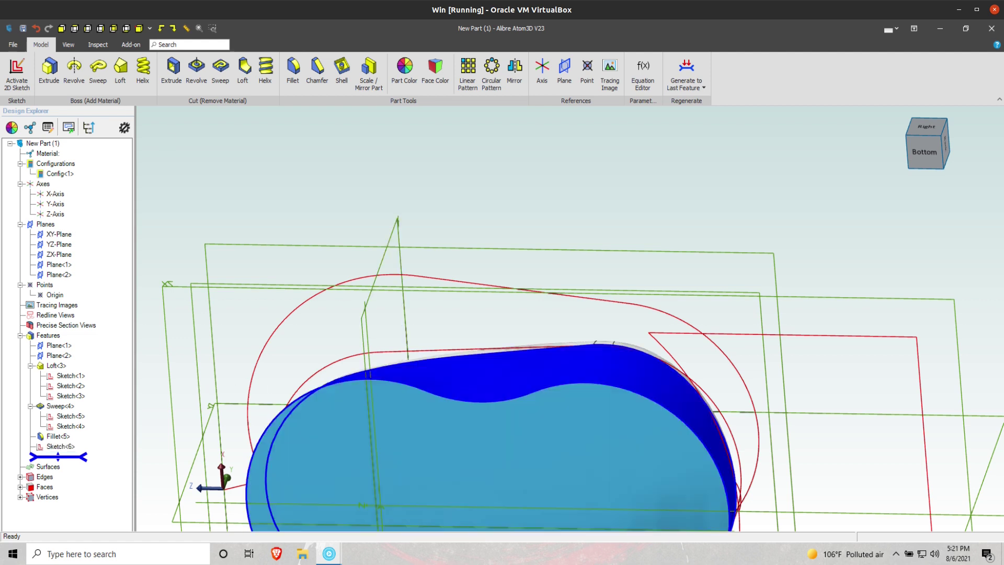
middle_drag(520, 146, 513, 133)
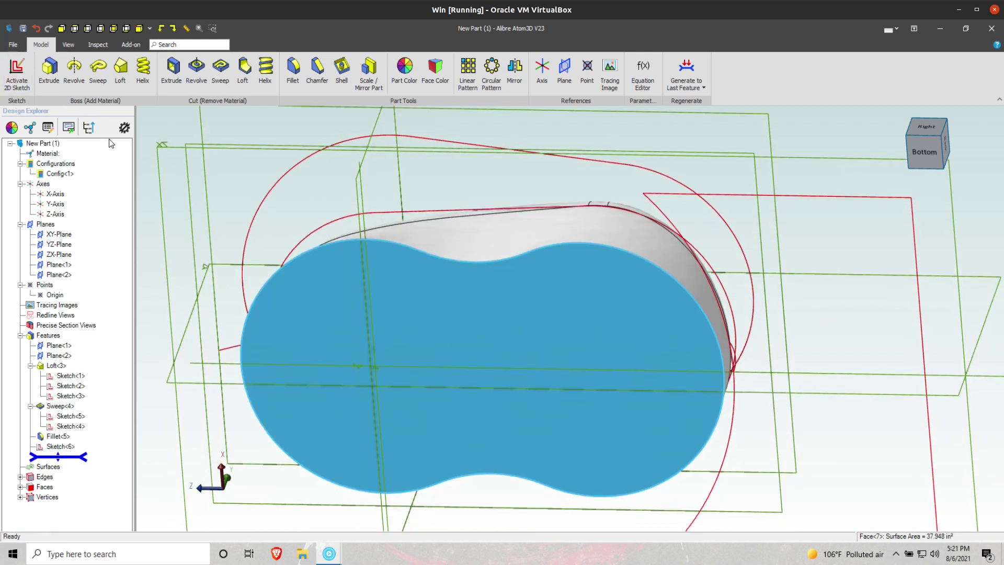
click(343, 73)
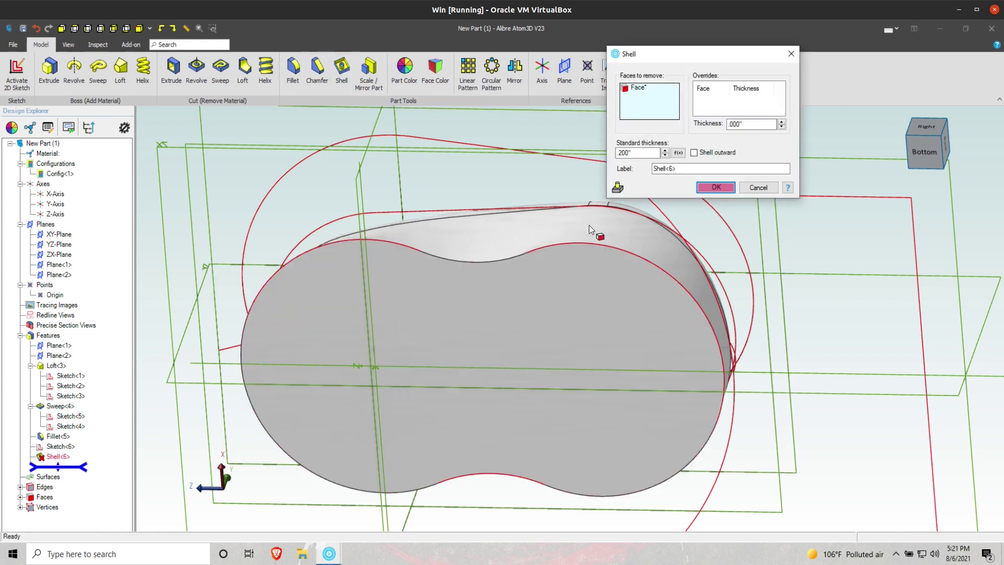
key(Tab)
text(.125)
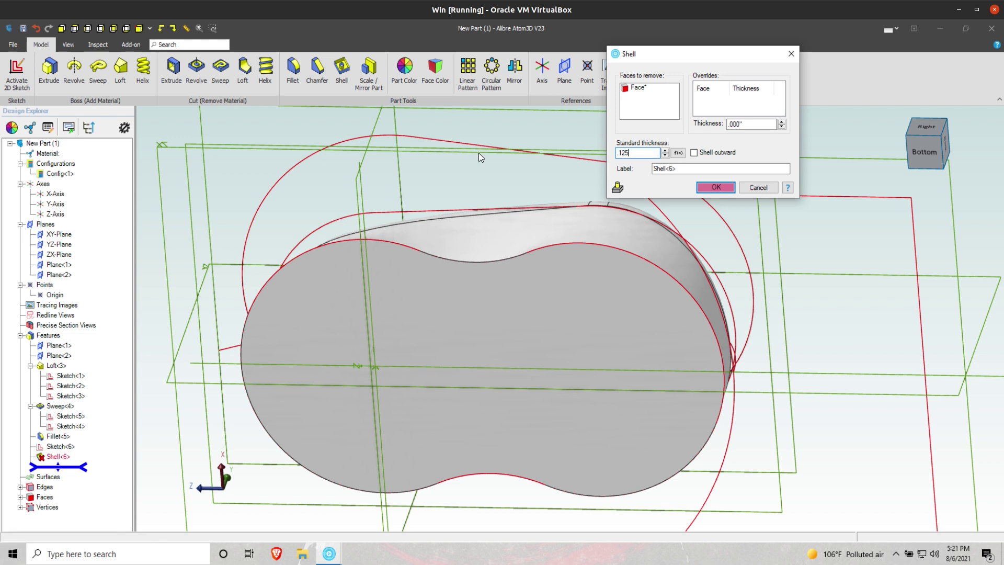
key(Return)
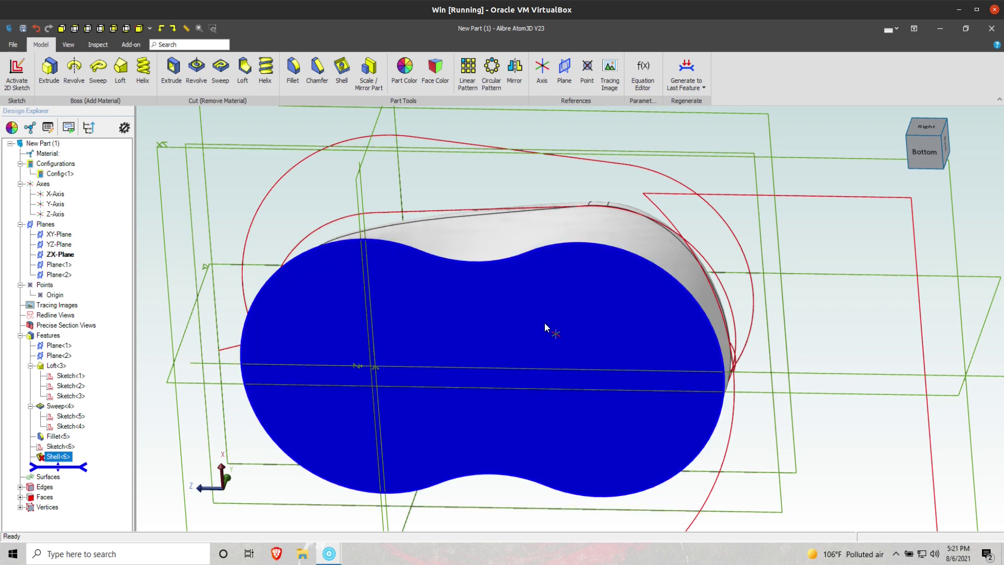
Edit the shell and set its standard thickness to 0.1 in
right_click(52, 459)
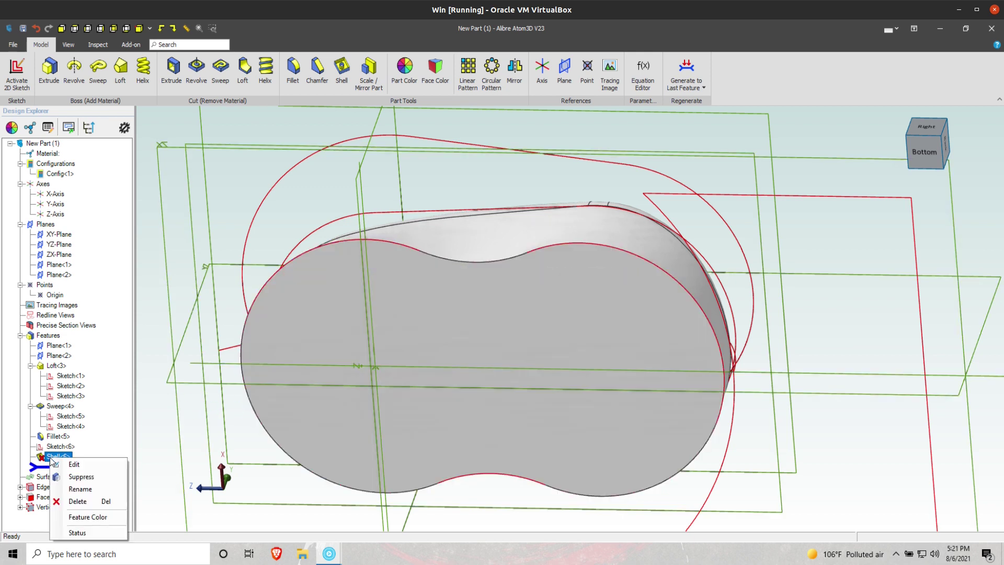
click(74, 464)
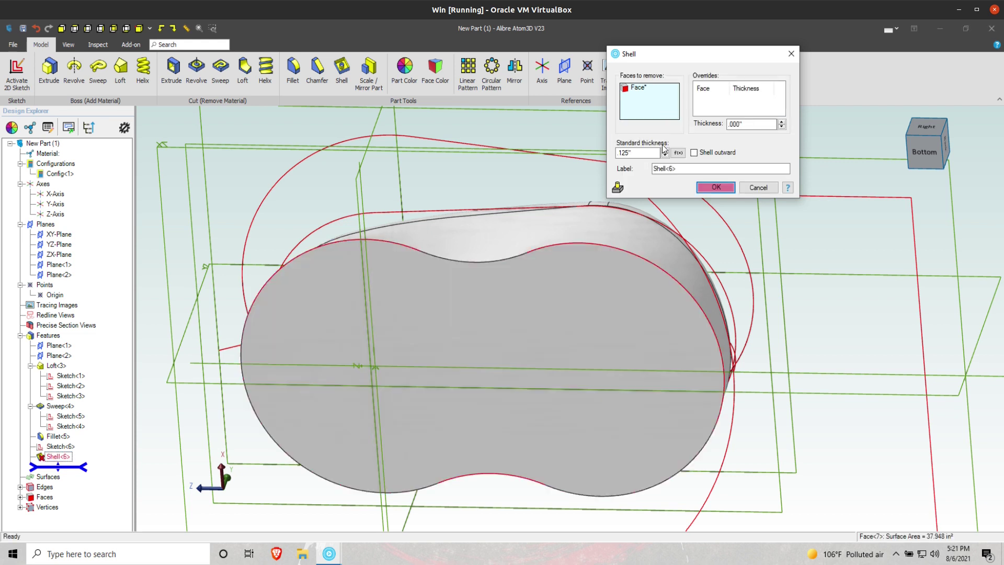
click(632, 153)
double_click(632, 153)
text(.1)
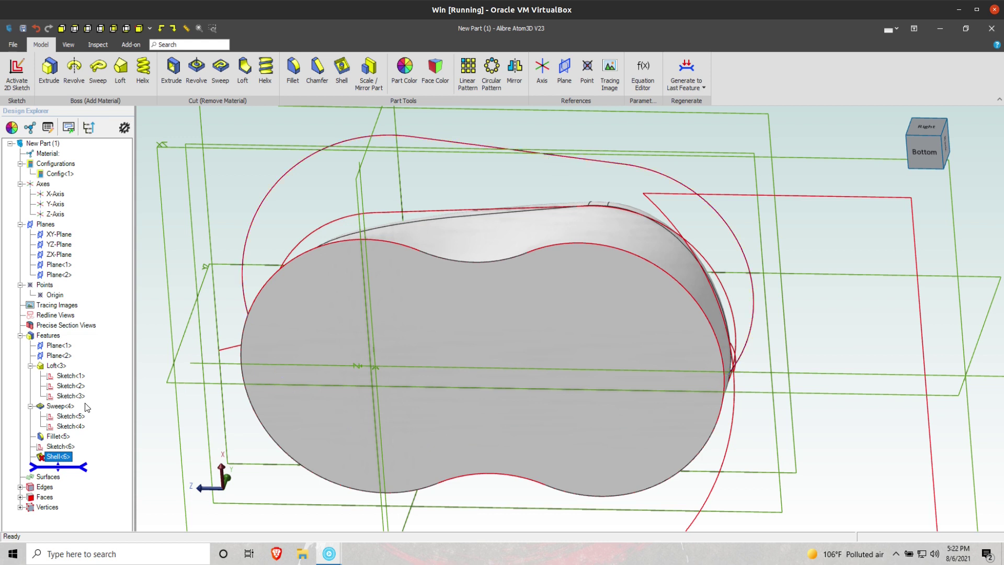
Reduce the shell's standard thickness to 0.05 in
right_click(61, 457)
click(83, 464)
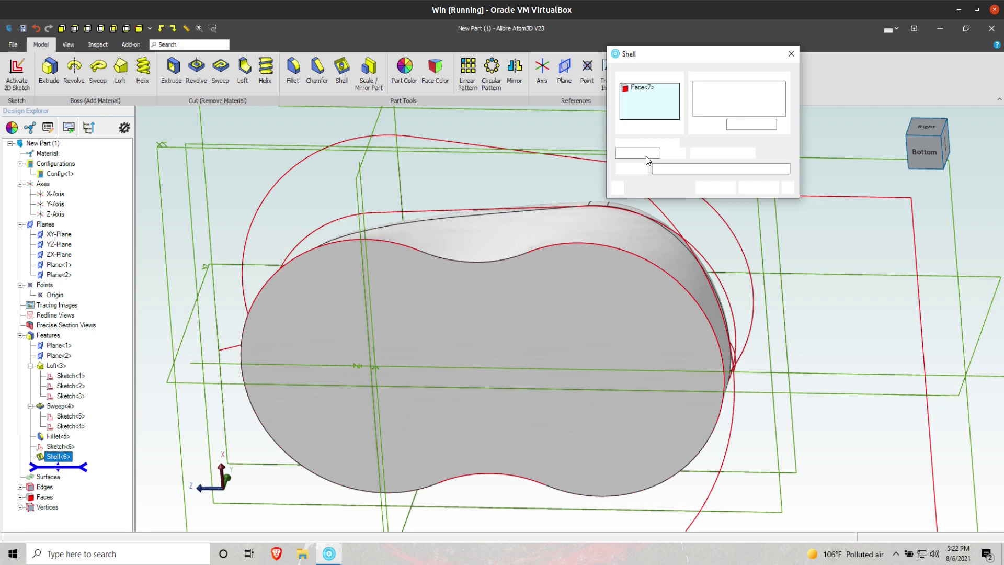
double_click(645, 154)
text(.05)
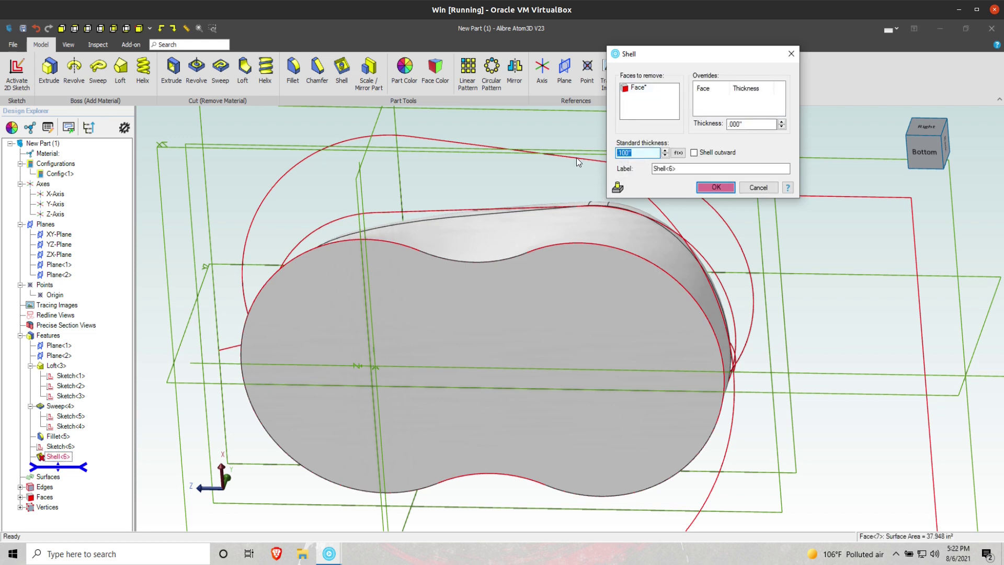
key(Return)
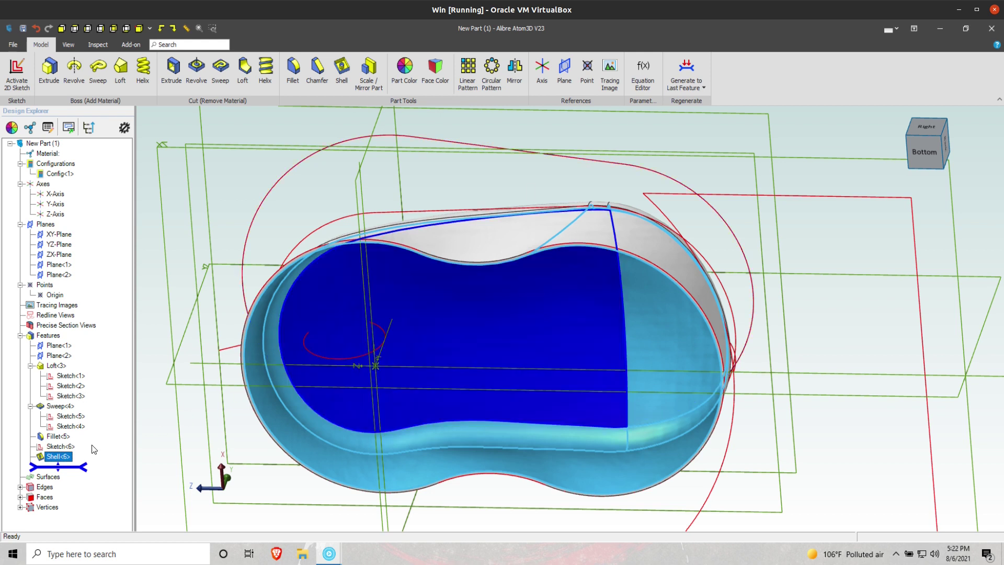
Increase the shell's standard thickness to 0.075 in
click(58, 457)
right_click(60, 458)
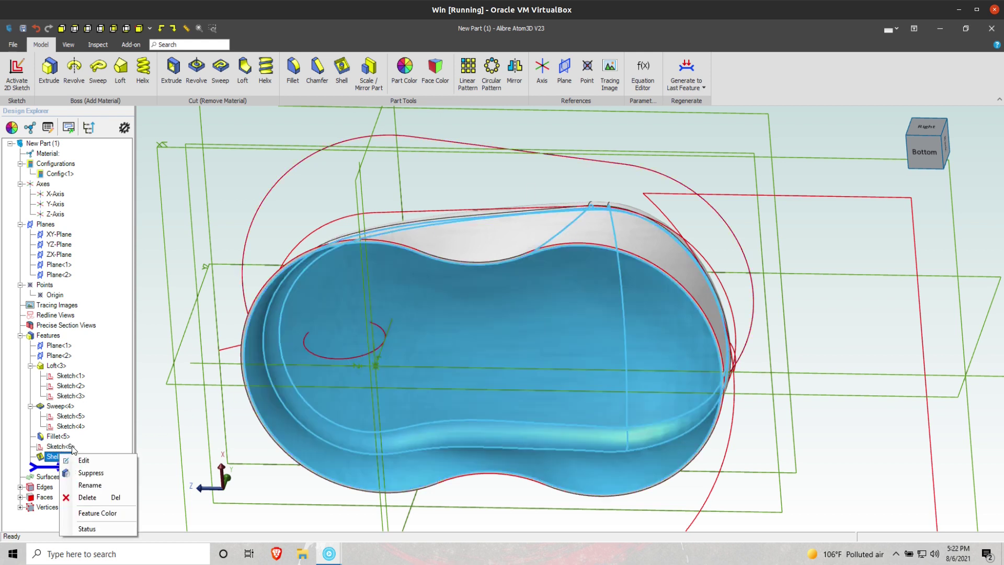
click(88, 461)
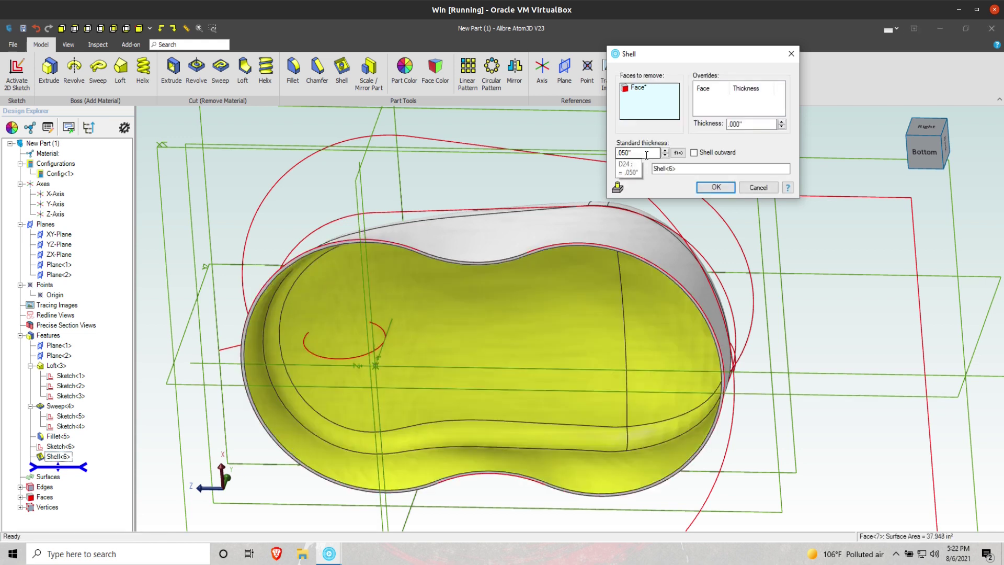
click(647, 155)
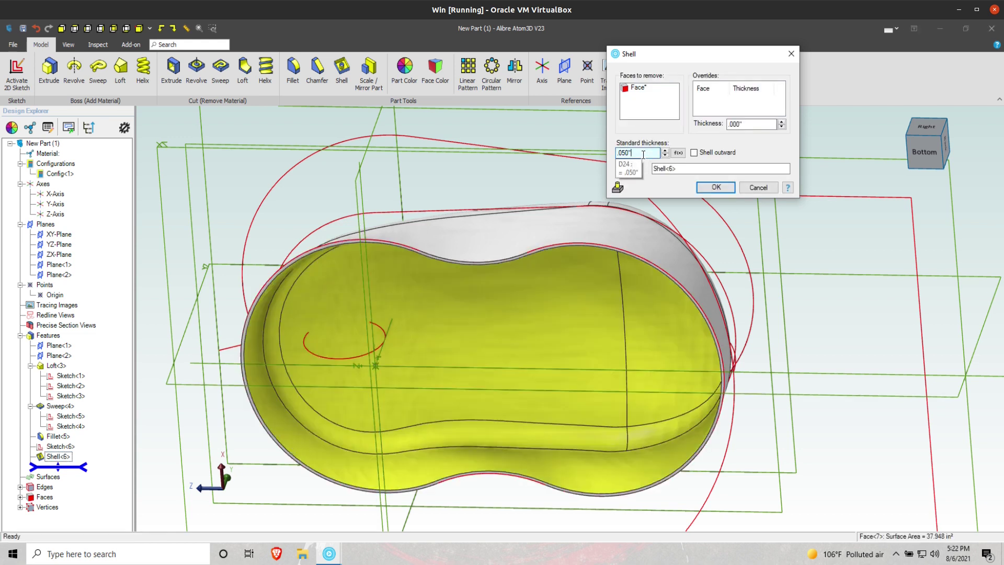
double_click(643, 155)
text(.075)
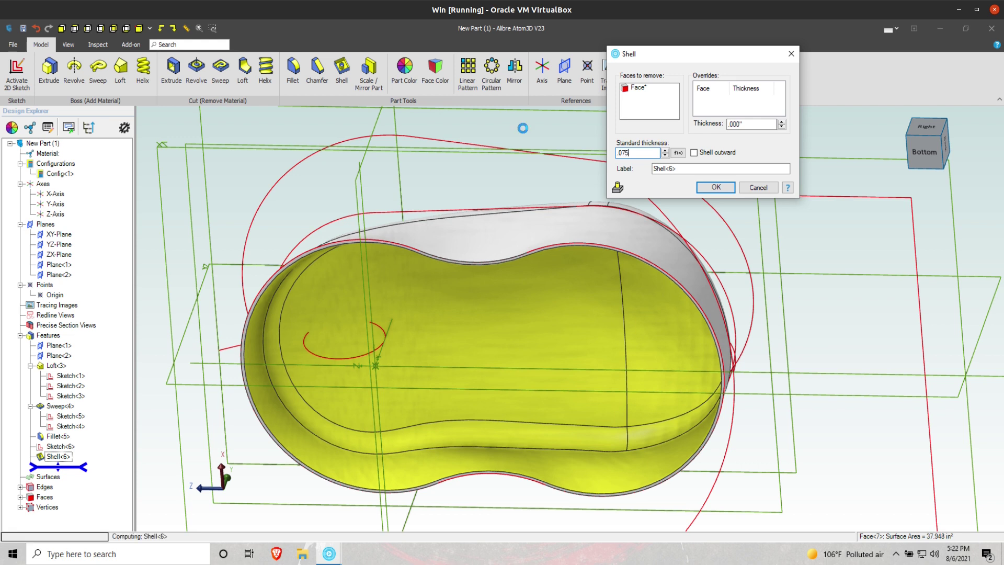
key(Return)
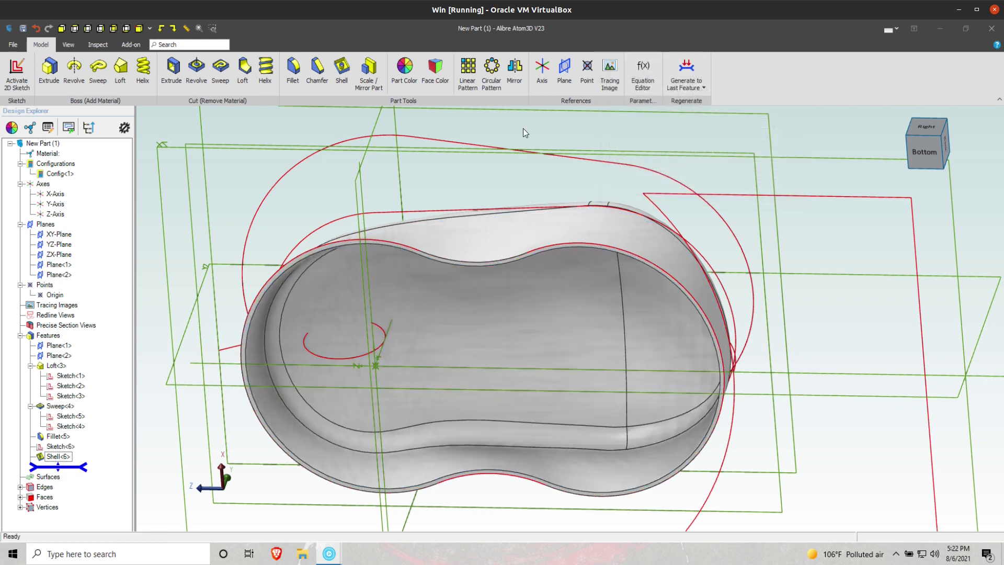
Extrude the circle sketched on the YZ plane as a boss of Mid Plane type with a depth of 0.25 in
click(438, 177)
click(334, 356)
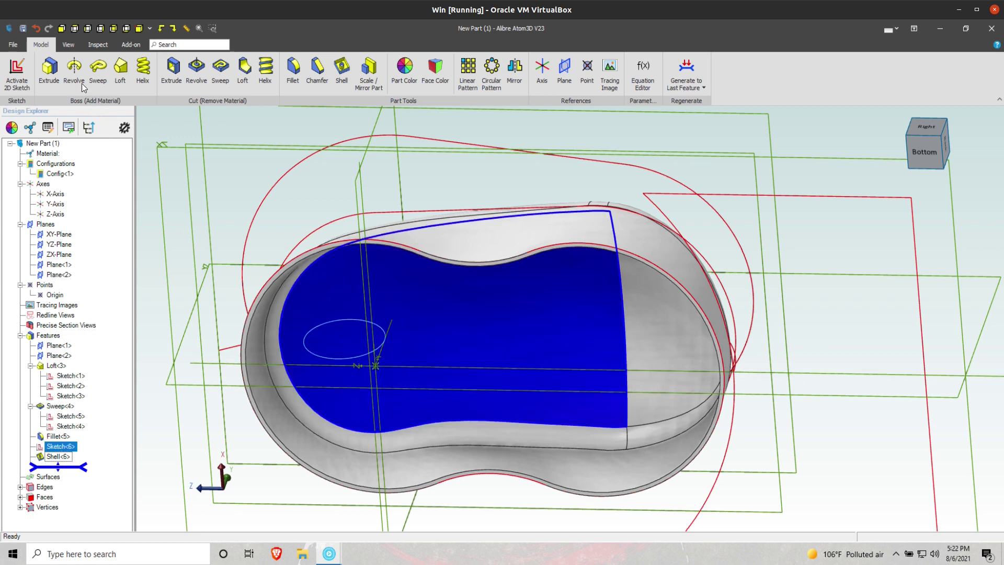
click(40, 65)
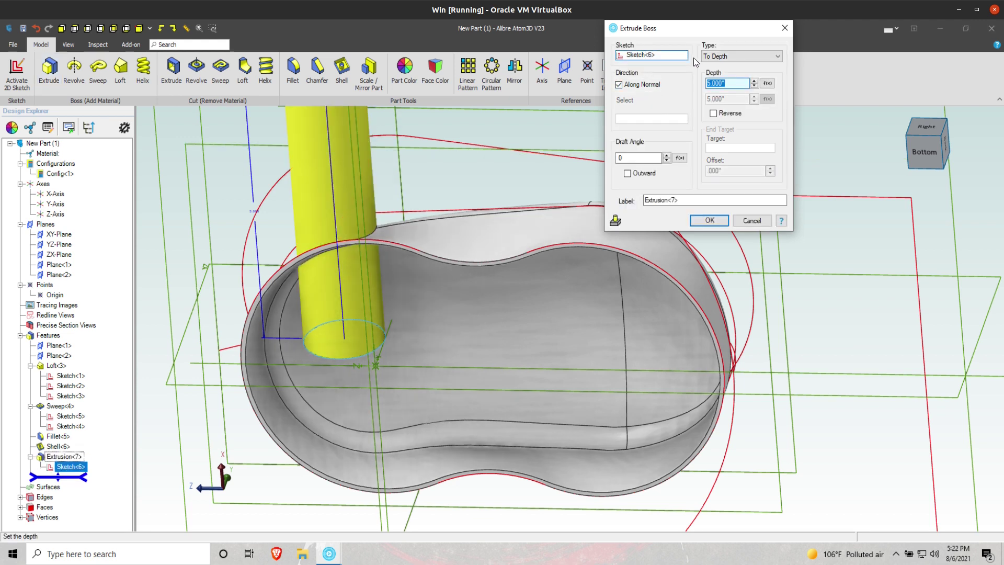
click(714, 57)
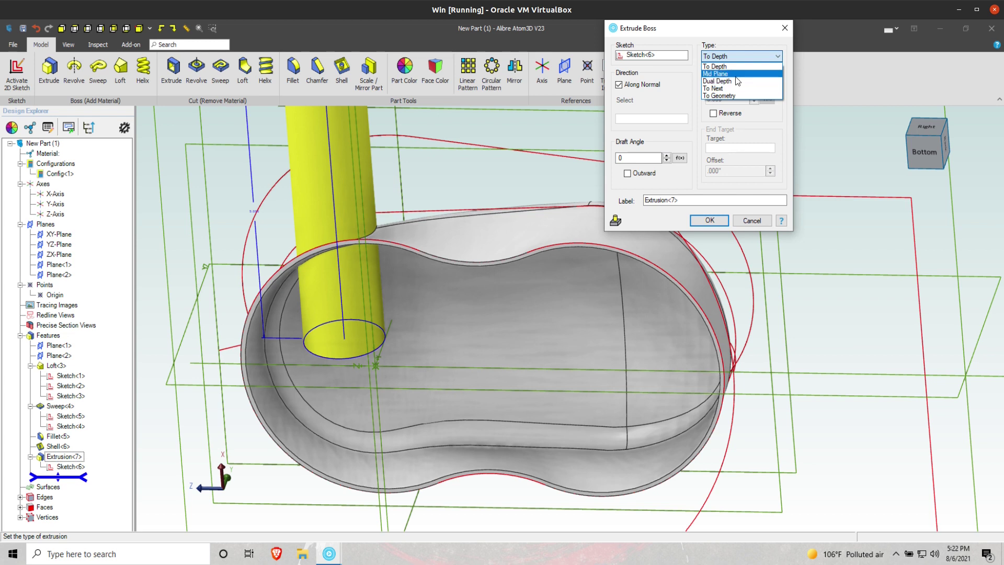
click(728, 74)
click(737, 85)
click(737, 83)
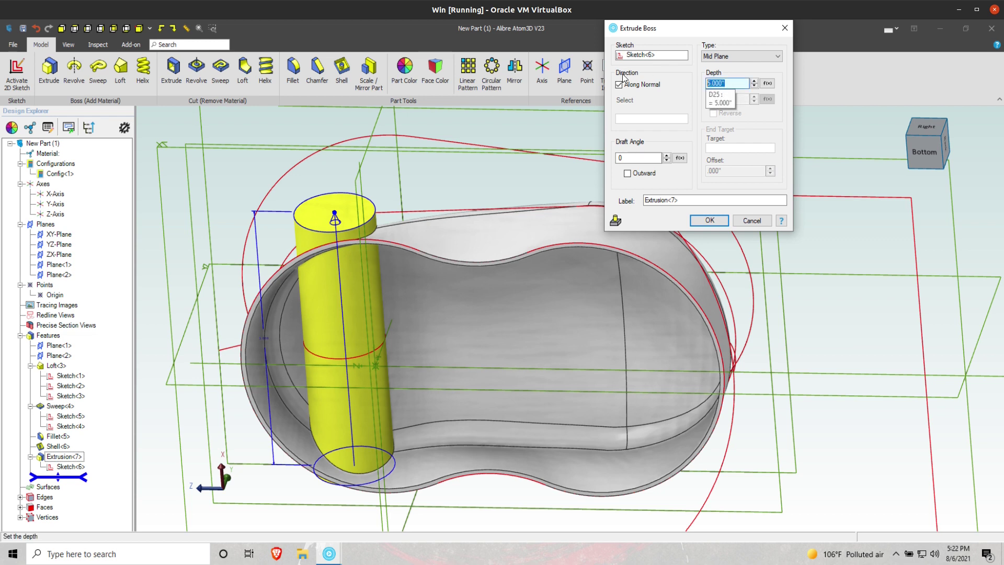
key(BackSpace)
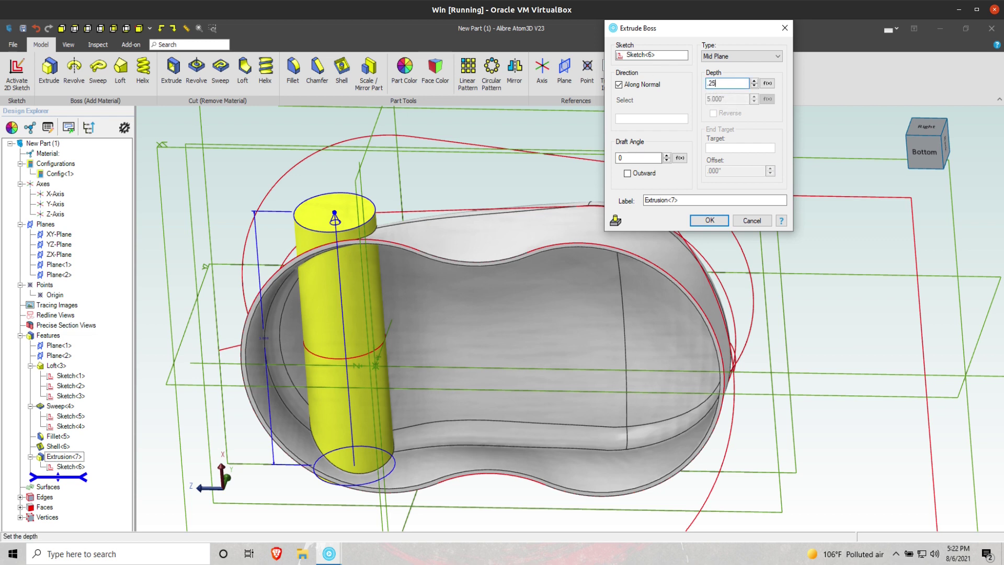
key(Return)
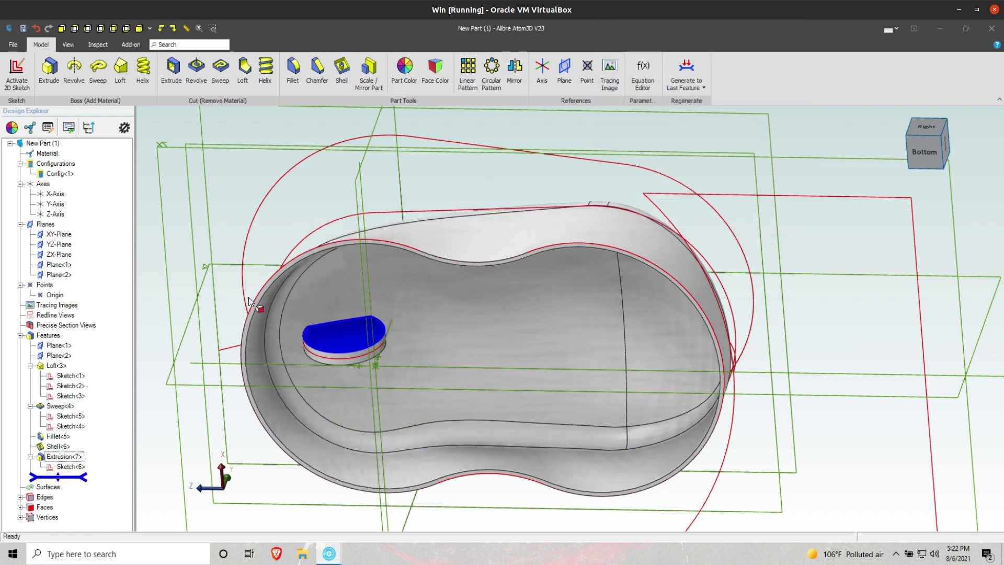
scroll(334, 357, down, 2)
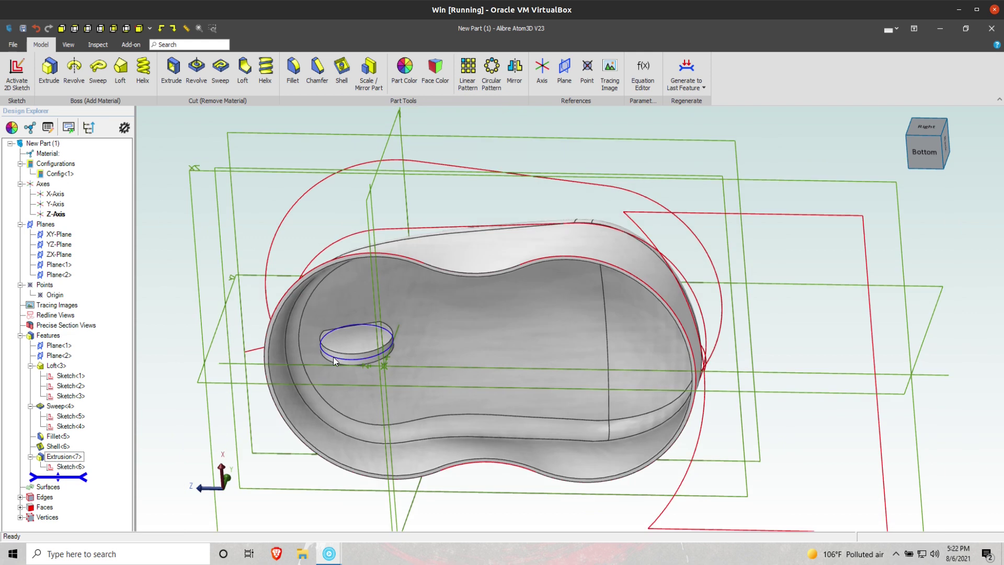
scroll(333, 355, up, 3)
scroll(253, 330, down, 3)
scroll(332, 339, up, 2)
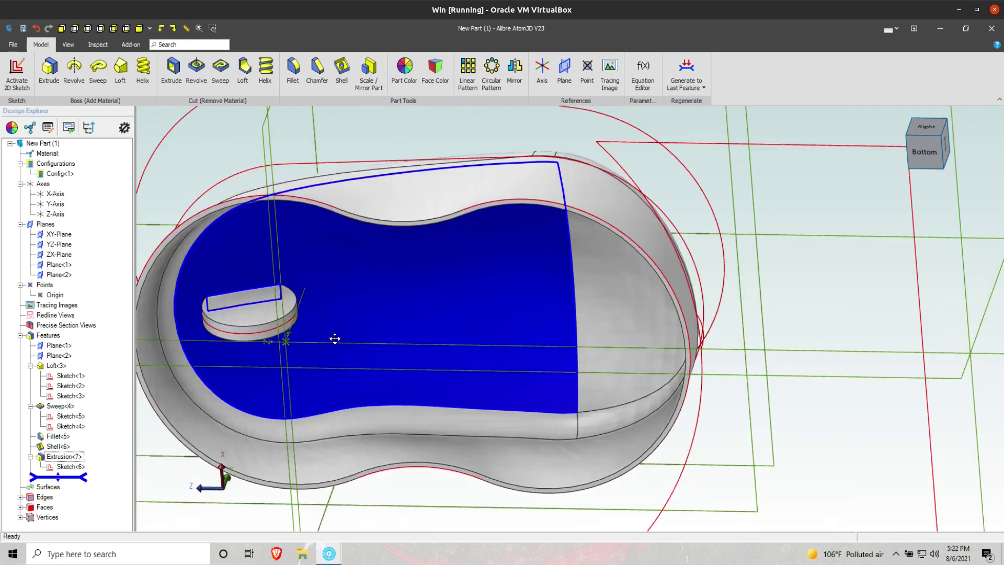
middle_drag(346, 331, 463, 330)
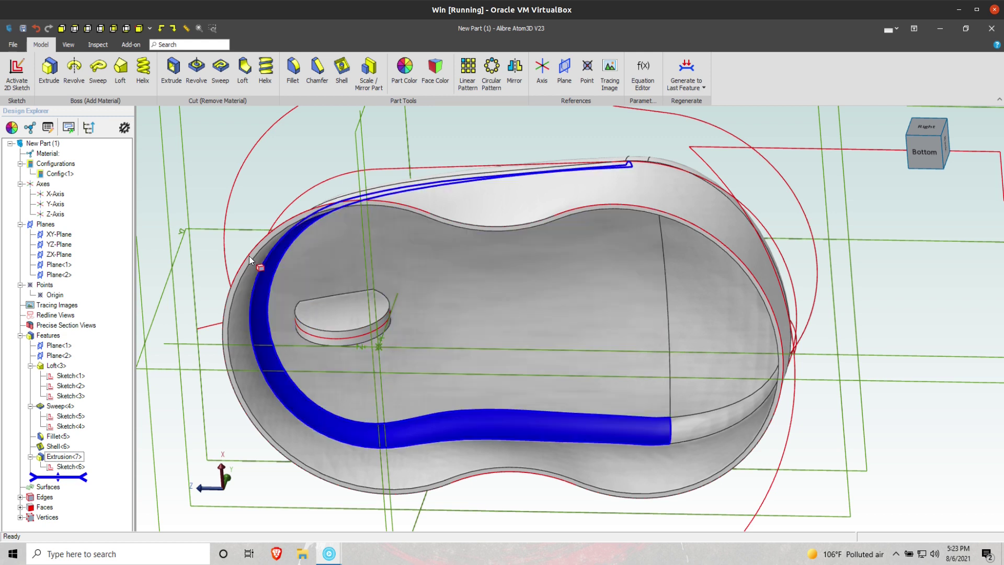
scroll(249, 256, up, 1)
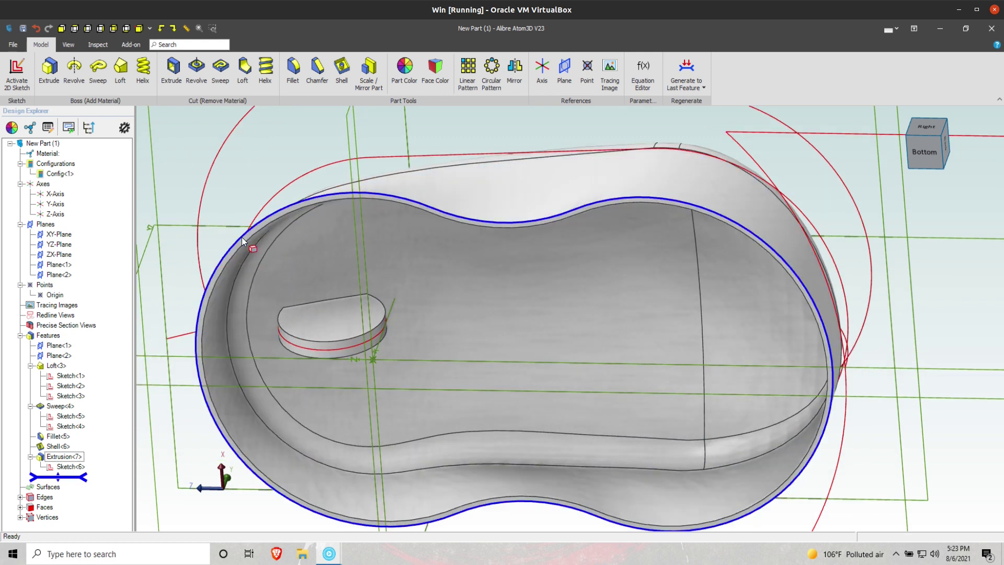
click(242, 241)
scroll(232, 247, up, 5)
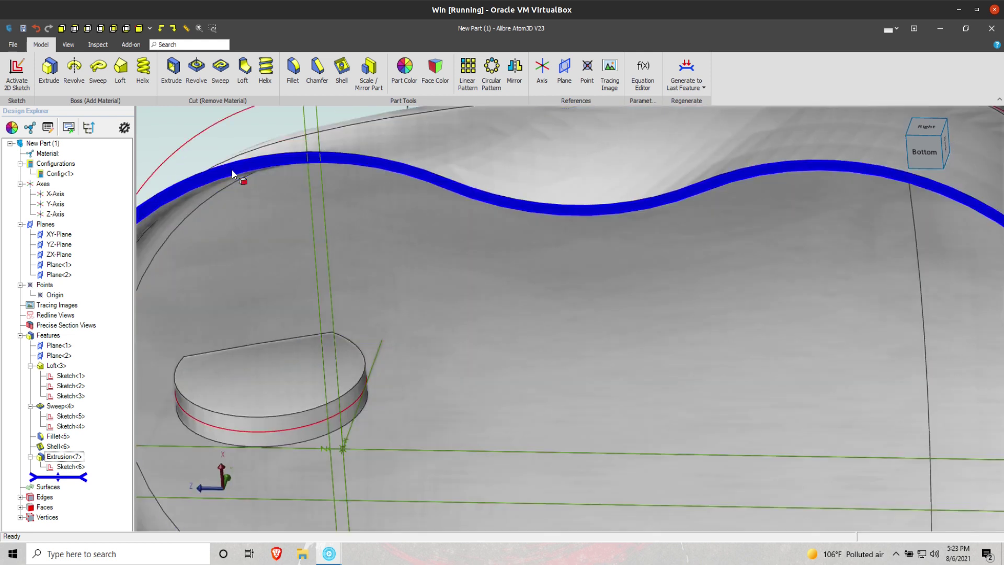
click(231, 170)
click(15, 73)
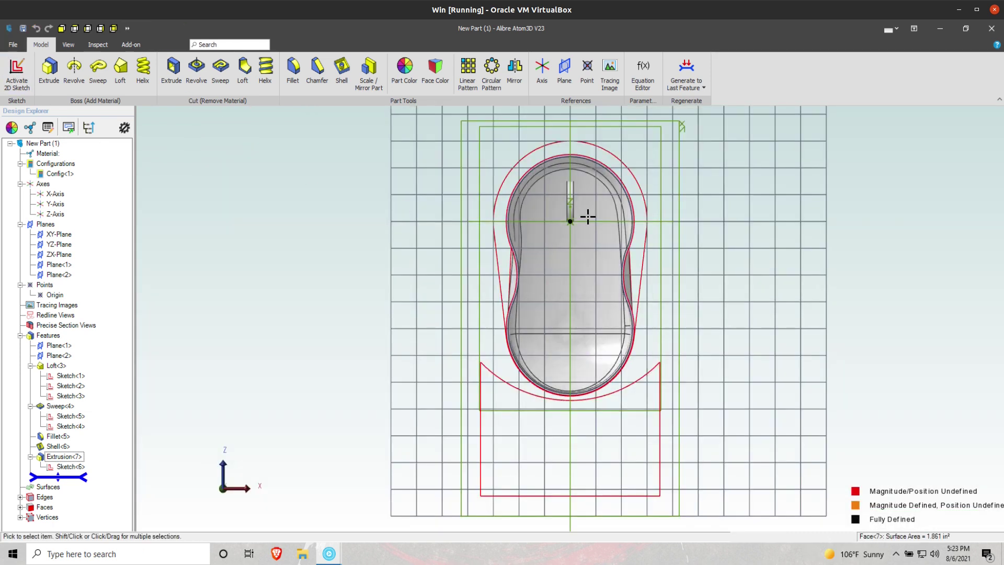
scroll(594, 208, up, 2)
scroll(595, 208, up, 3)
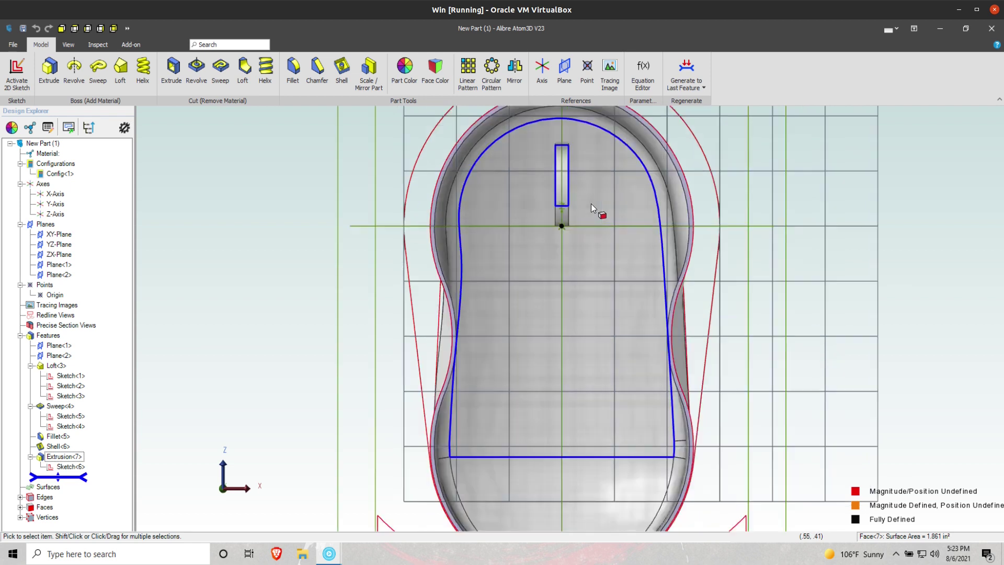
scroll(538, 129, up, 2)
mouse_move(527, 162)
middle_down()
mouse_move(510, 227)
mouse_move(543, 386)
middle_up()
click(17, 71)
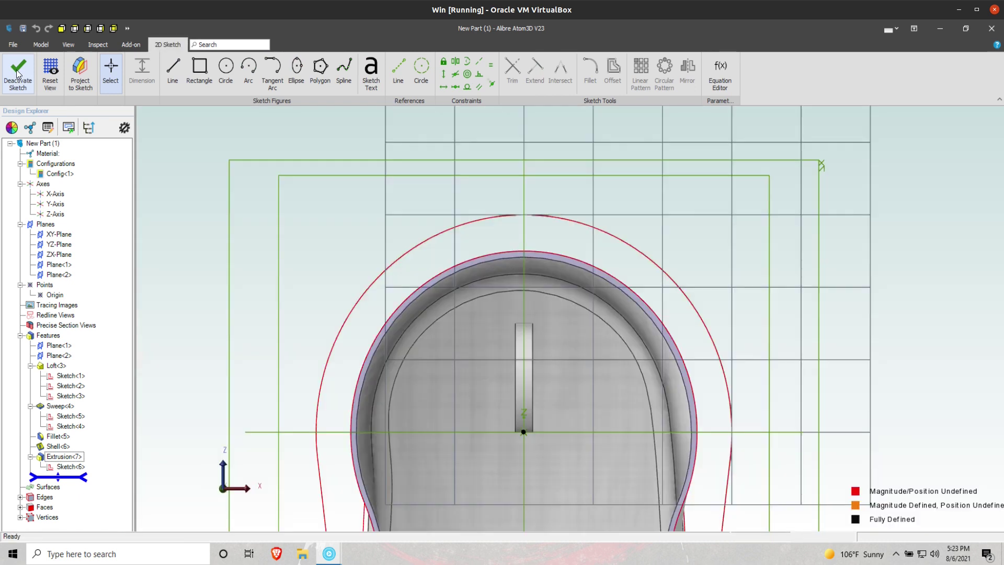
click(17, 74)
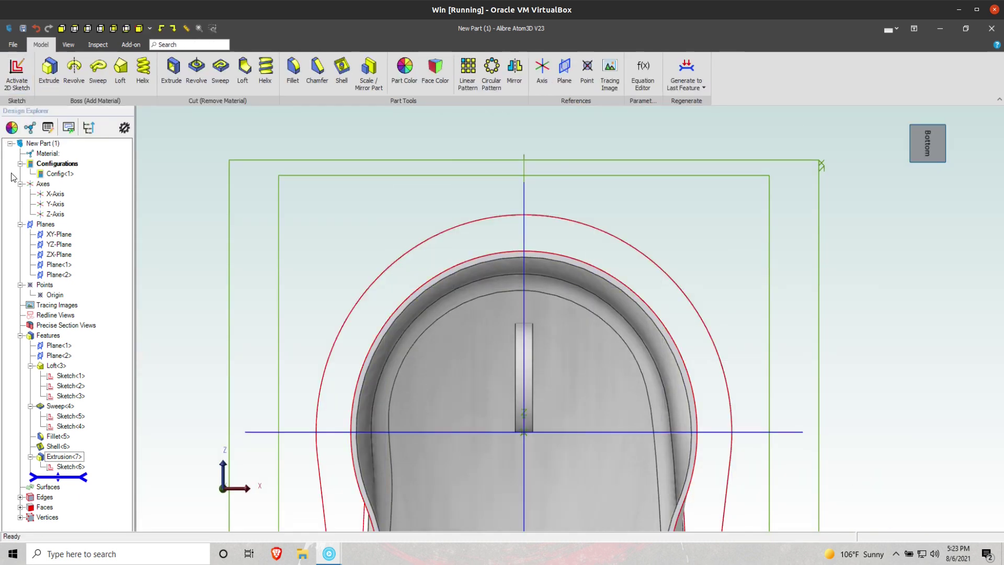
Sketch a rectangle enclosing the scroll wheel on the shell's flat bottom rim face
click(477, 329)
click(459, 233)
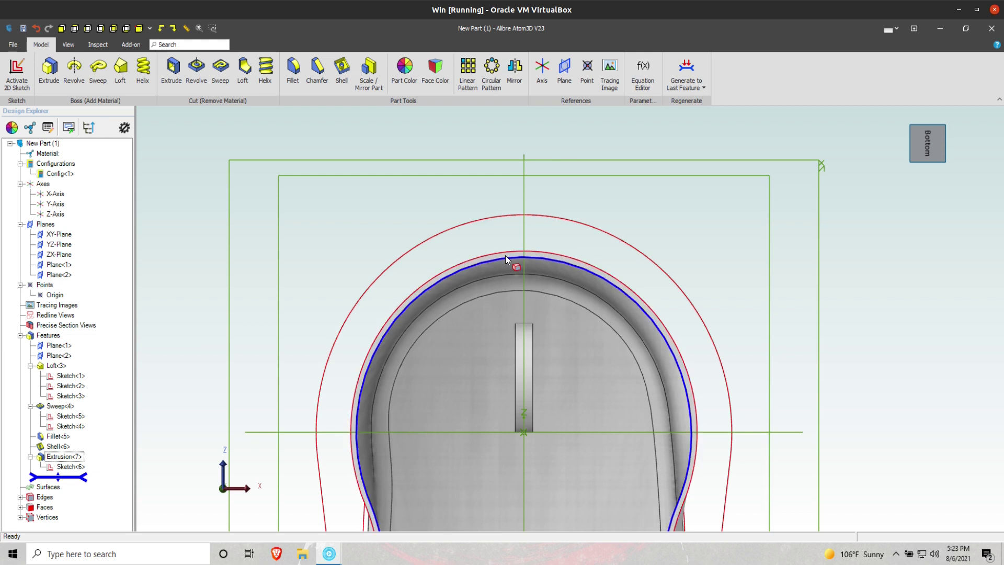
click(506, 255)
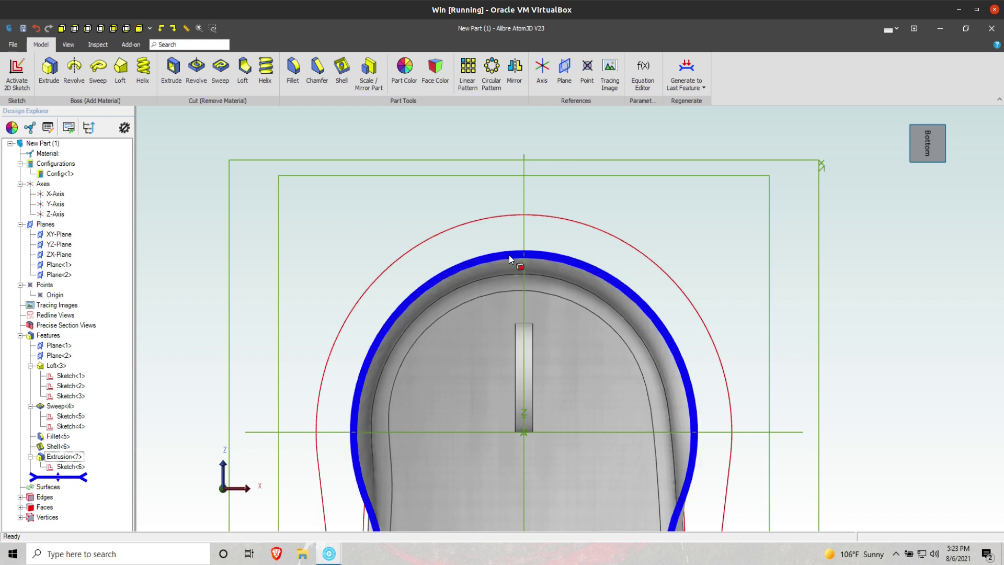
click(11, 70)
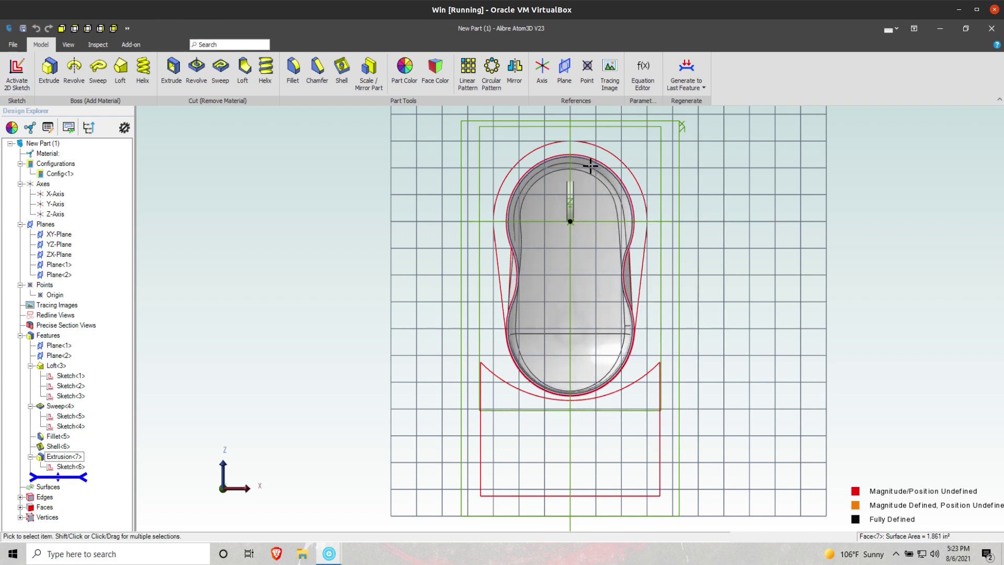
scroll(571, 196, up, 3)
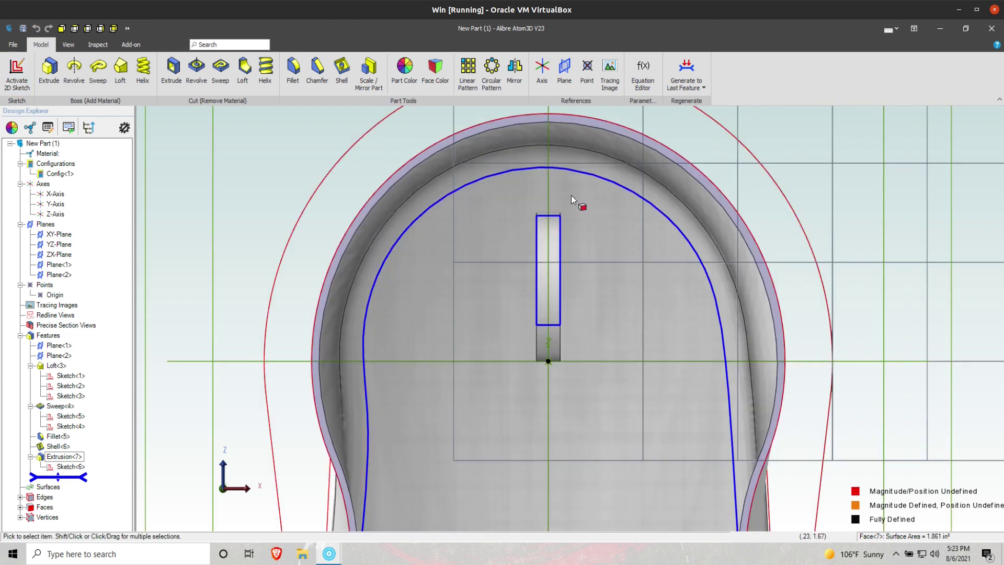
click(30, 72)
click(199, 71)
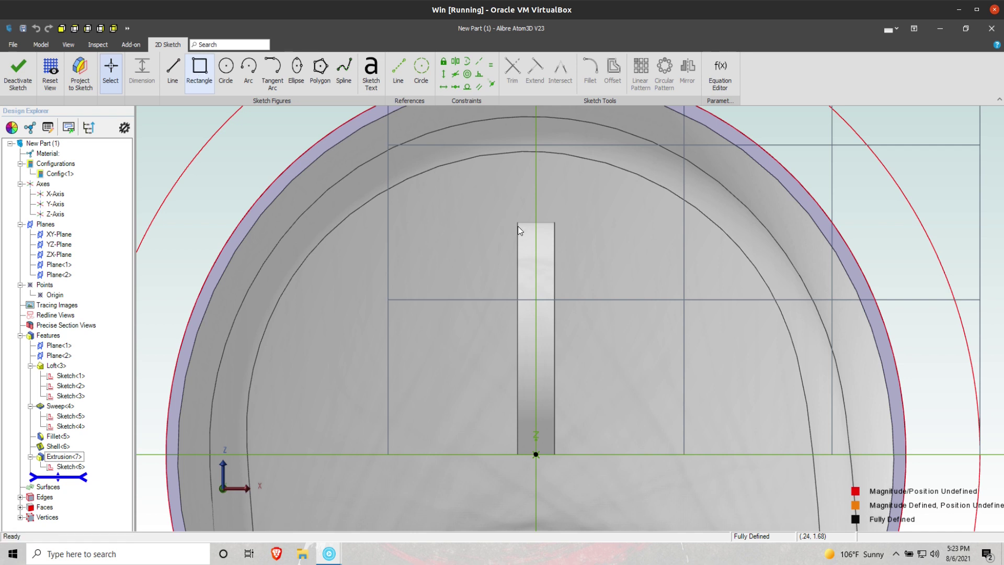
click(589, 470)
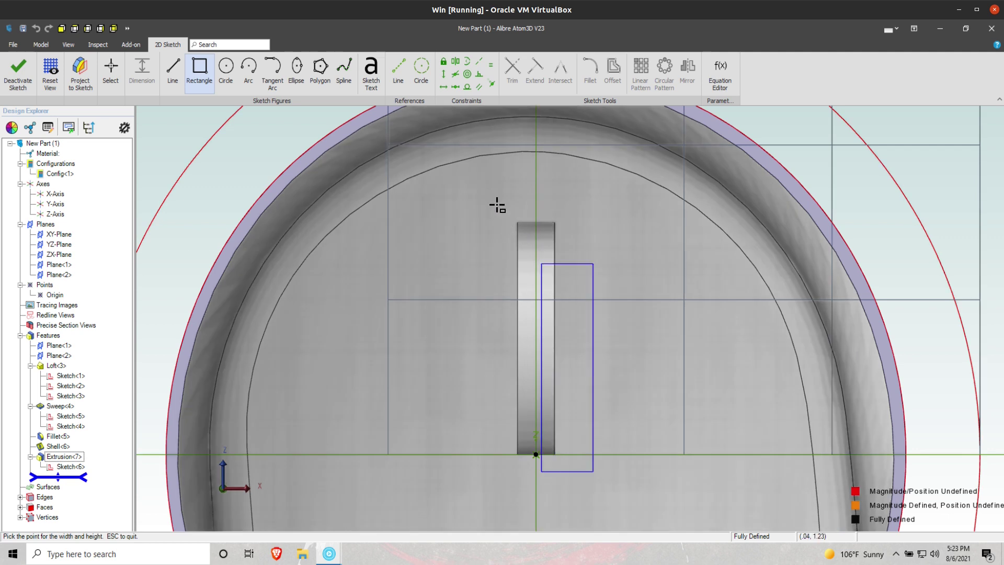
click(473, 182)
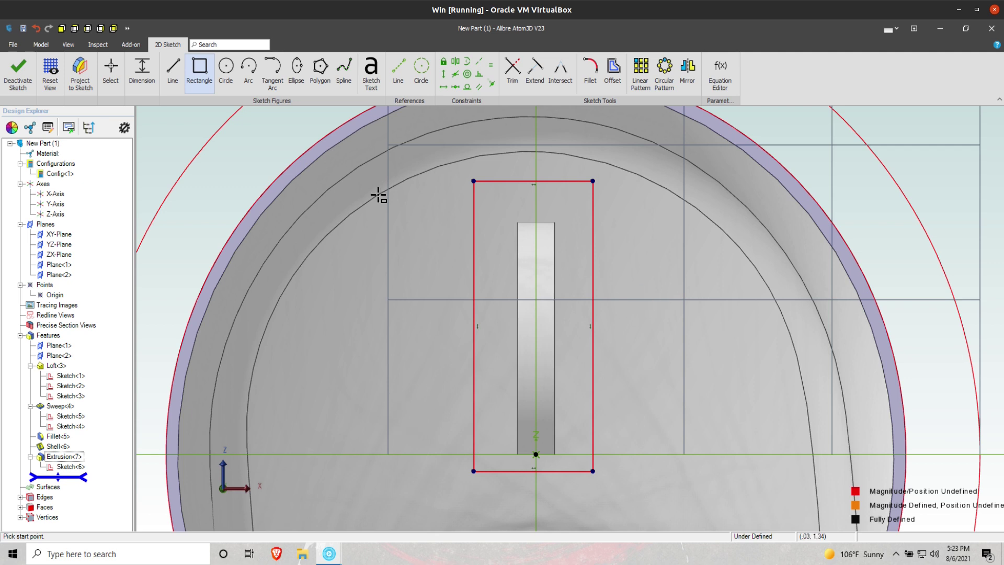
scroll(785, 143, down, 4)
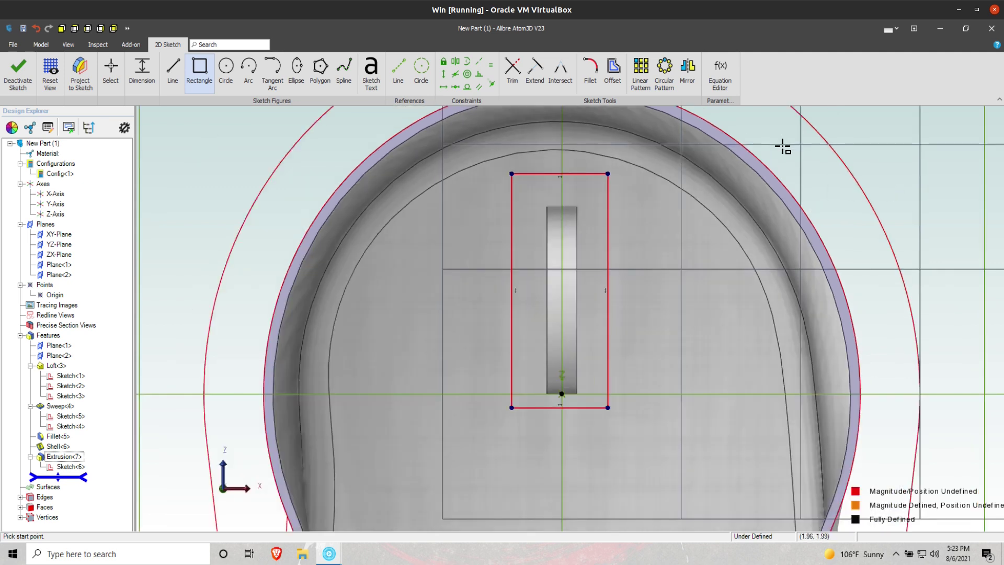
click(50, 78)
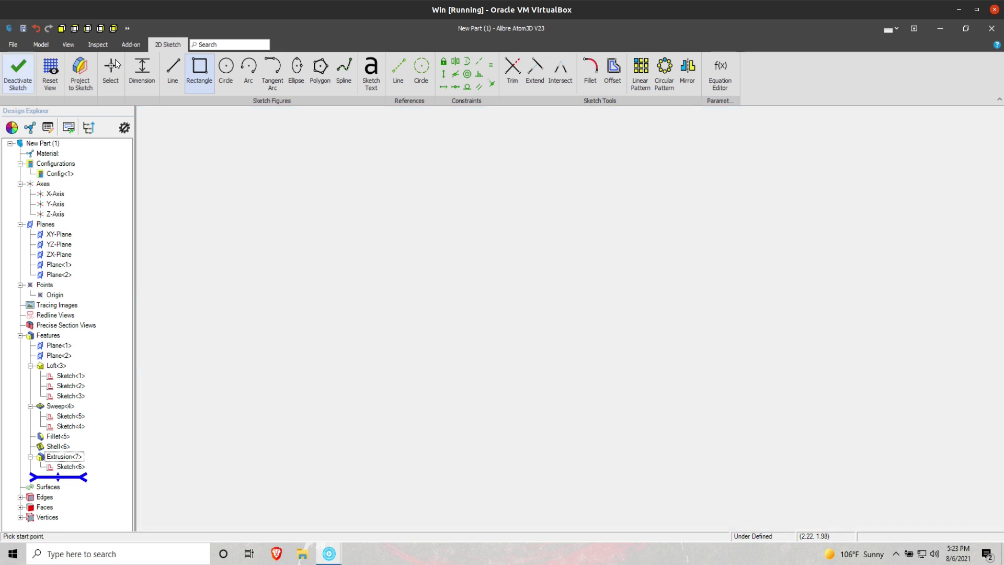
Cut-extrude the rectangle with the To Geometry type, ending at the shell's inner top face with zero offset
click(173, 77)
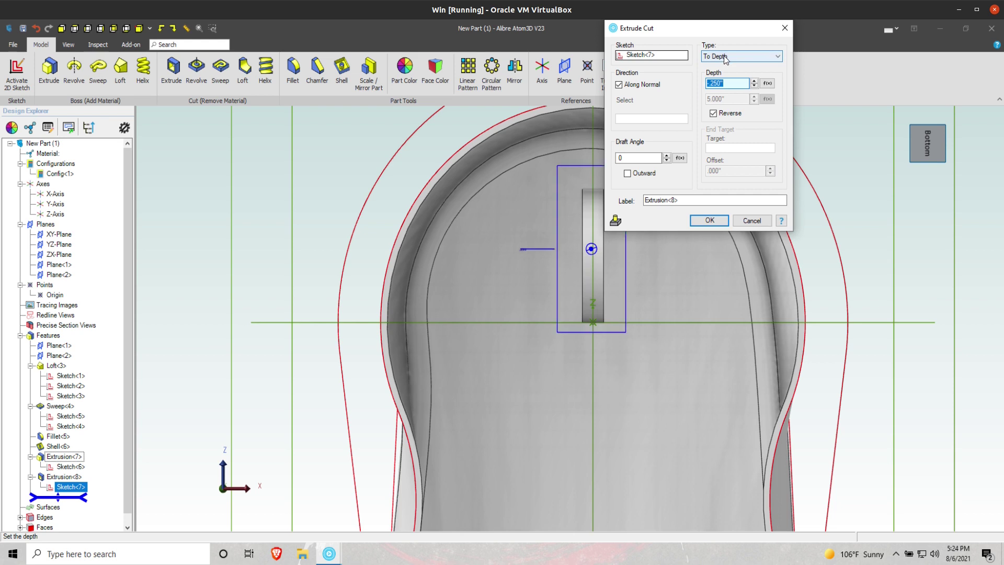
click(722, 58)
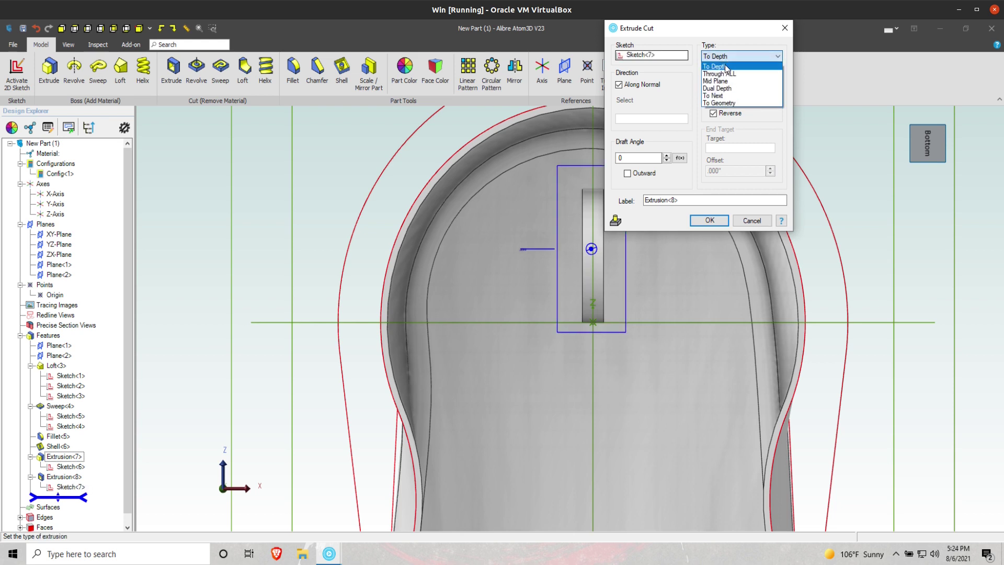
click(724, 103)
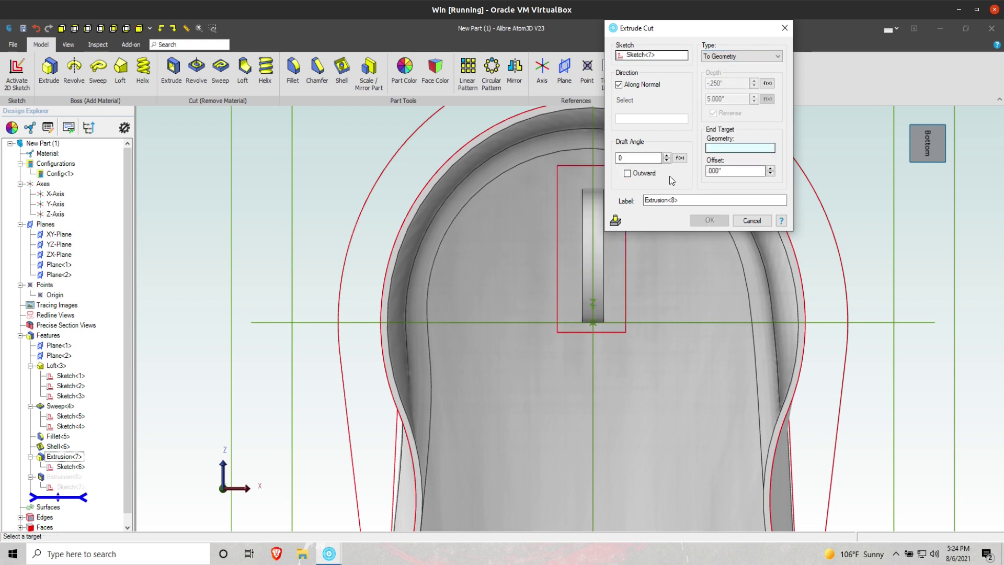
click(468, 281)
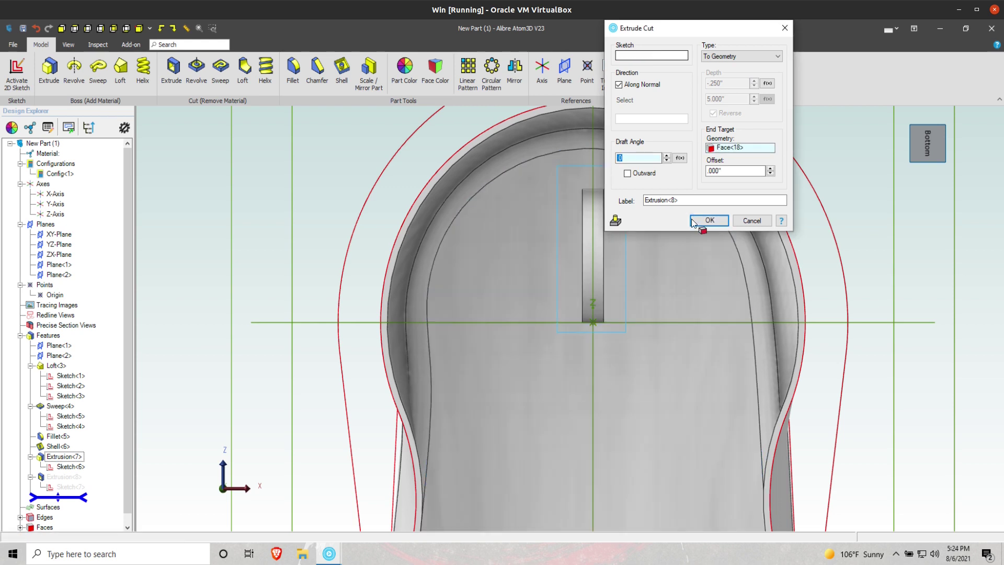
key(Return)
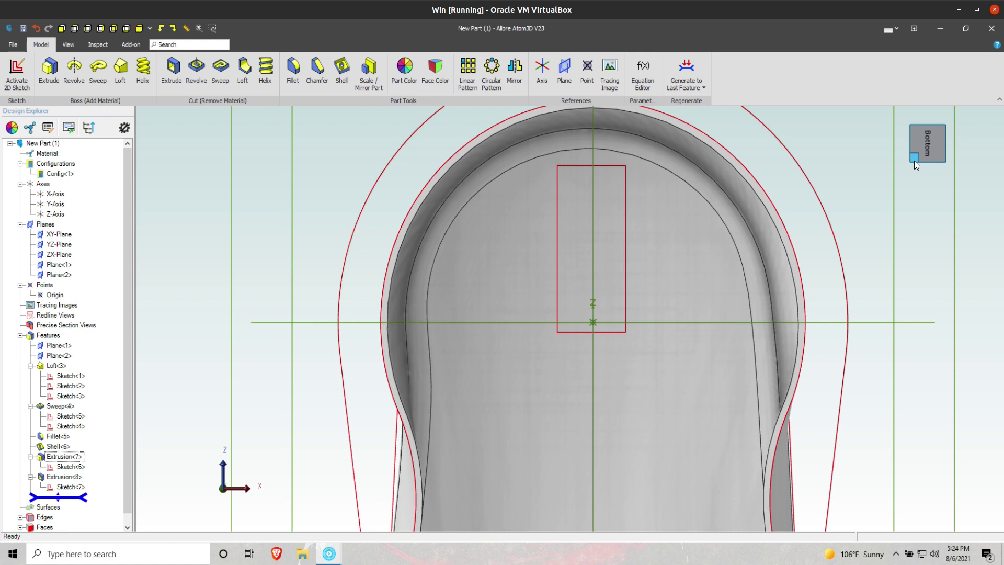
Fillet both curved outer edges of the scroll wheel with a constant radius of 0.125 in
click(914, 161)
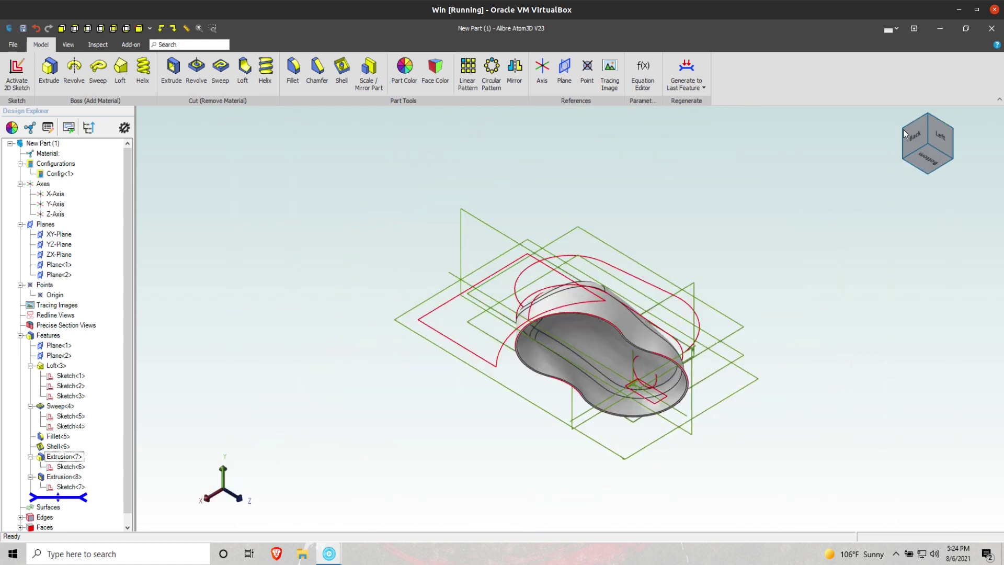
click(907, 132)
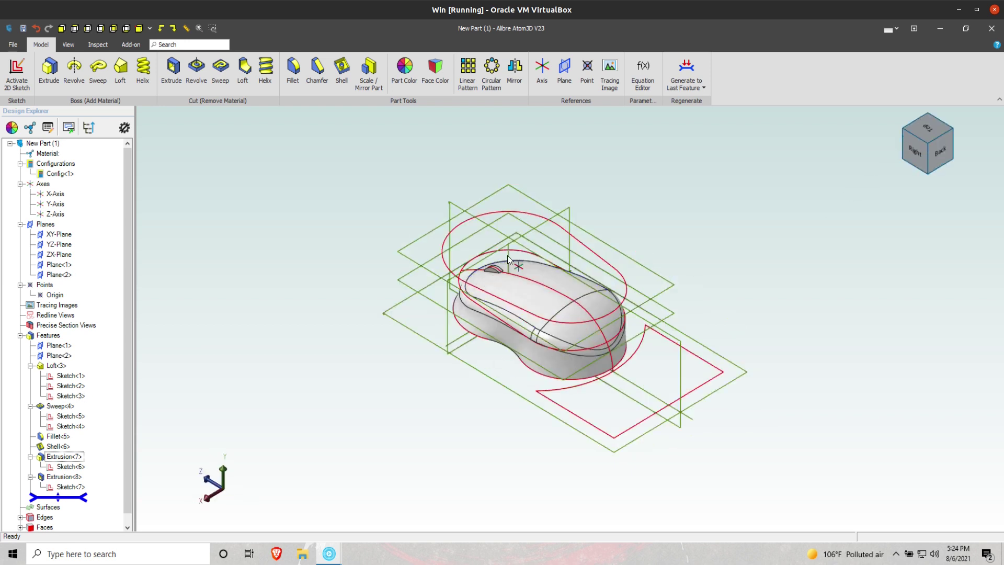
scroll(498, 263, up, 5)
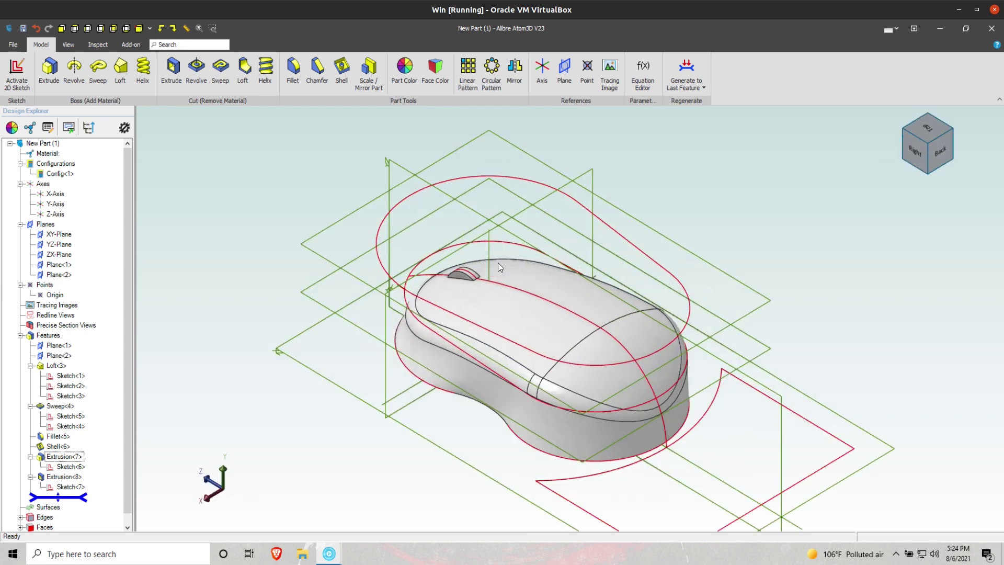
scroll(386, 266, up, 2)
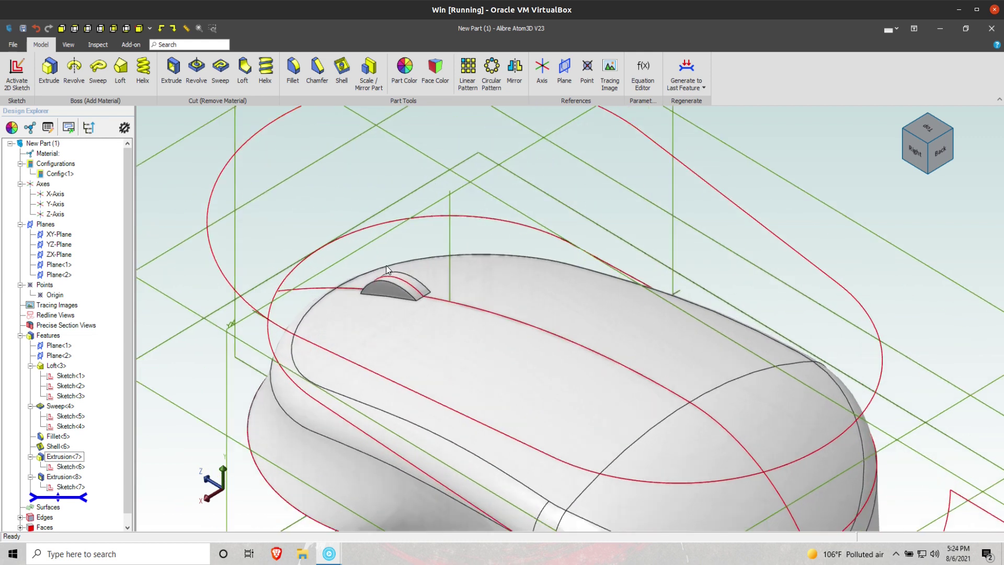
click(293, 71)
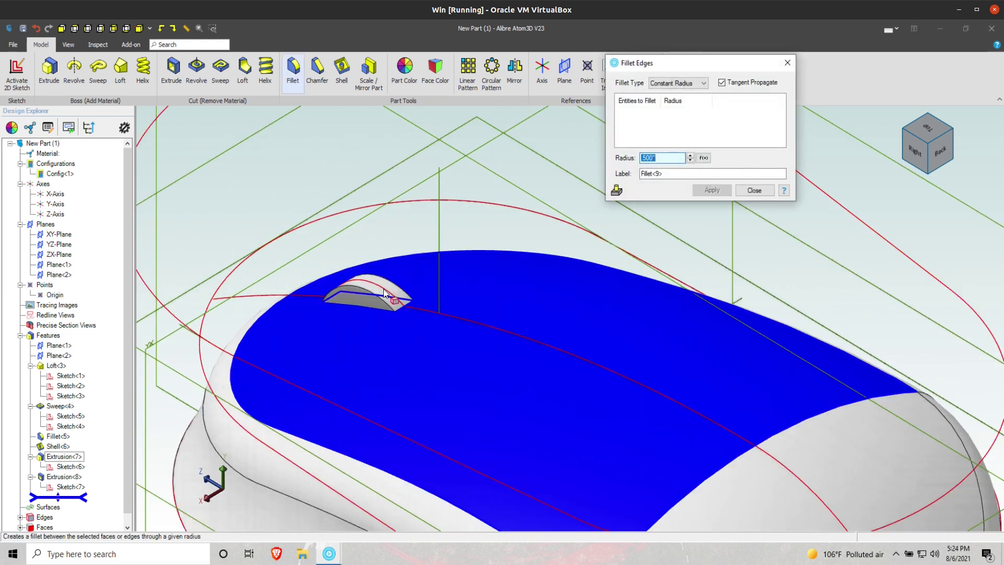
click(370, 290)
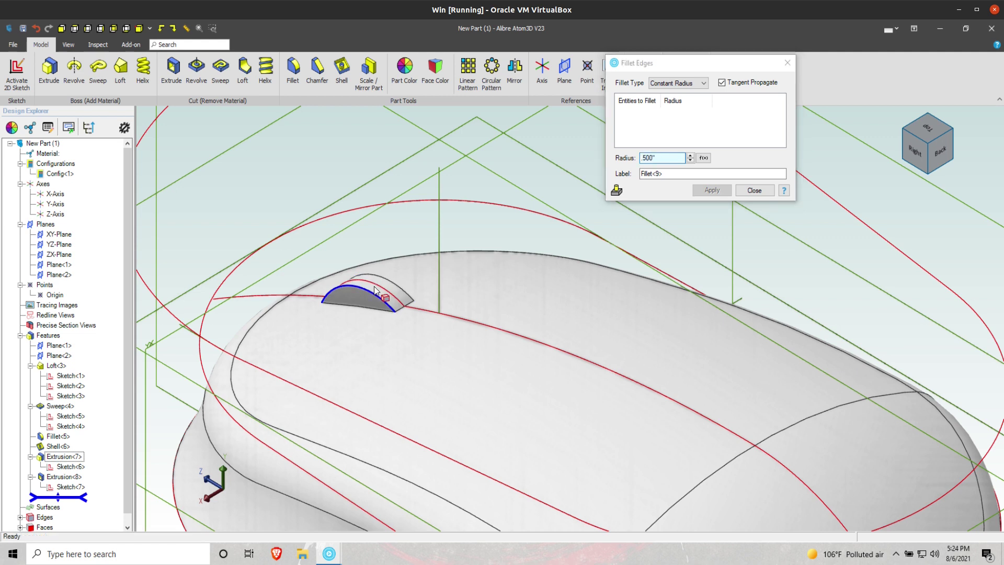
click(393, 282)
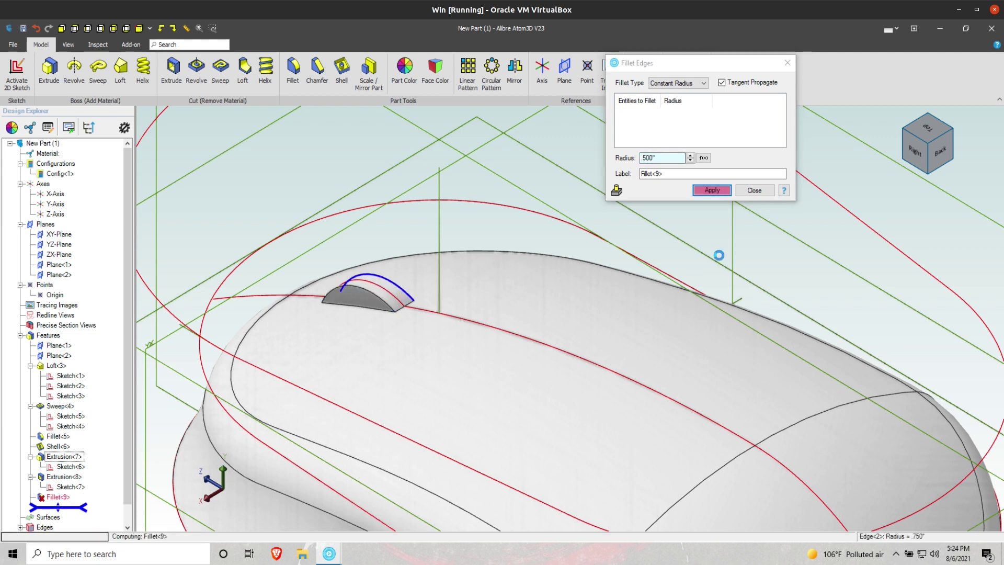
key(BackSpace)
text(.125)
key(Return)
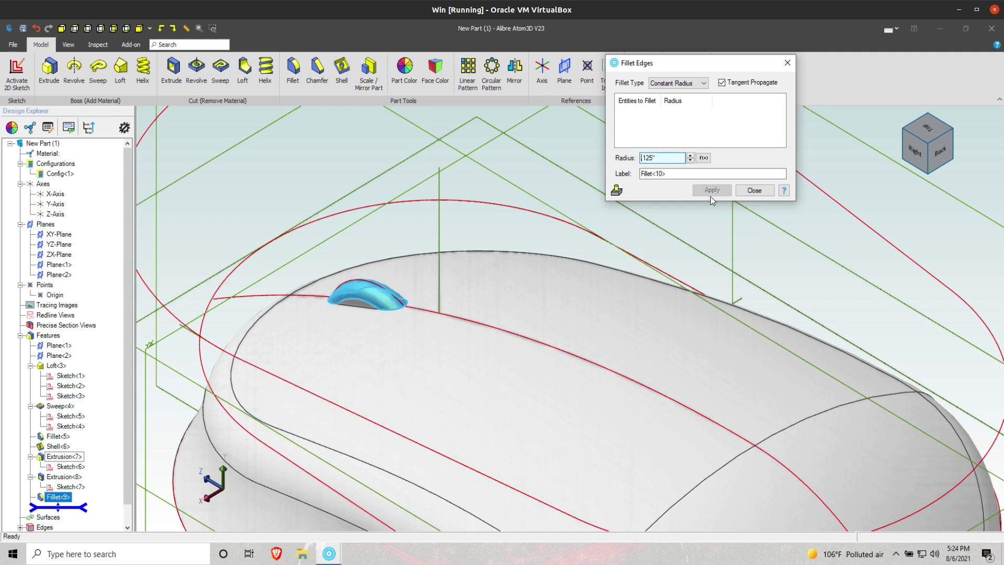
click(753, 191)
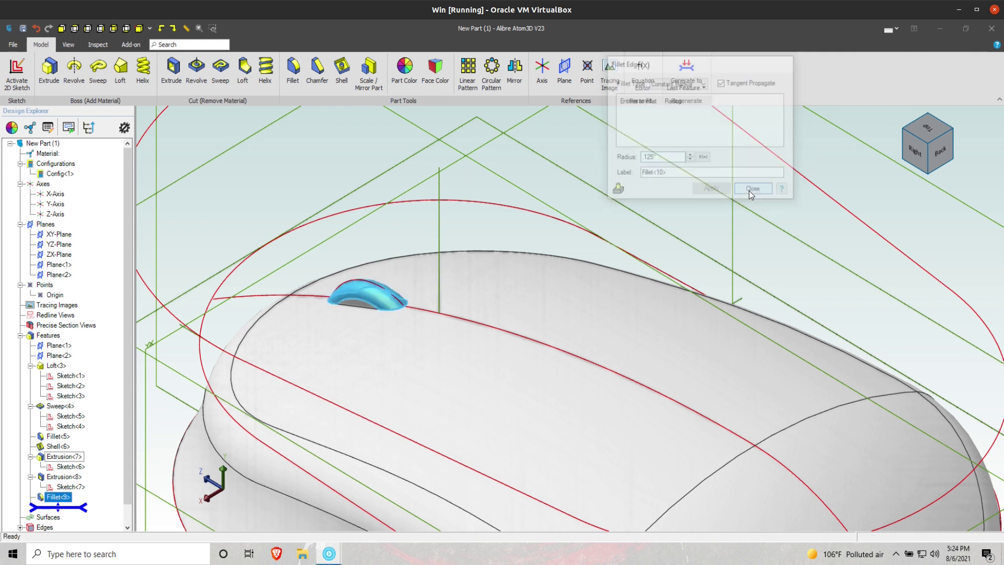
click(908, 131)
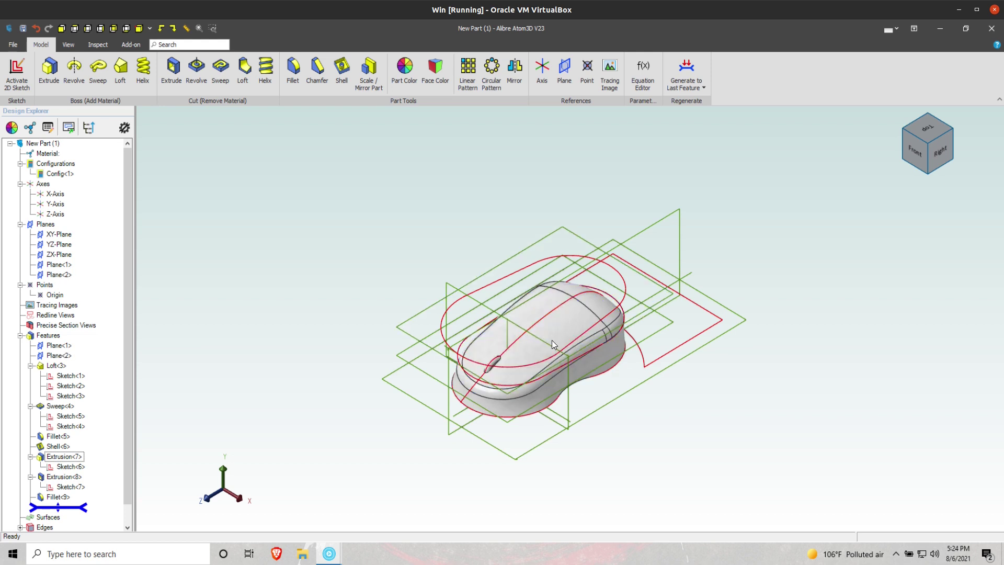
scroll(553, 344, up, 3)
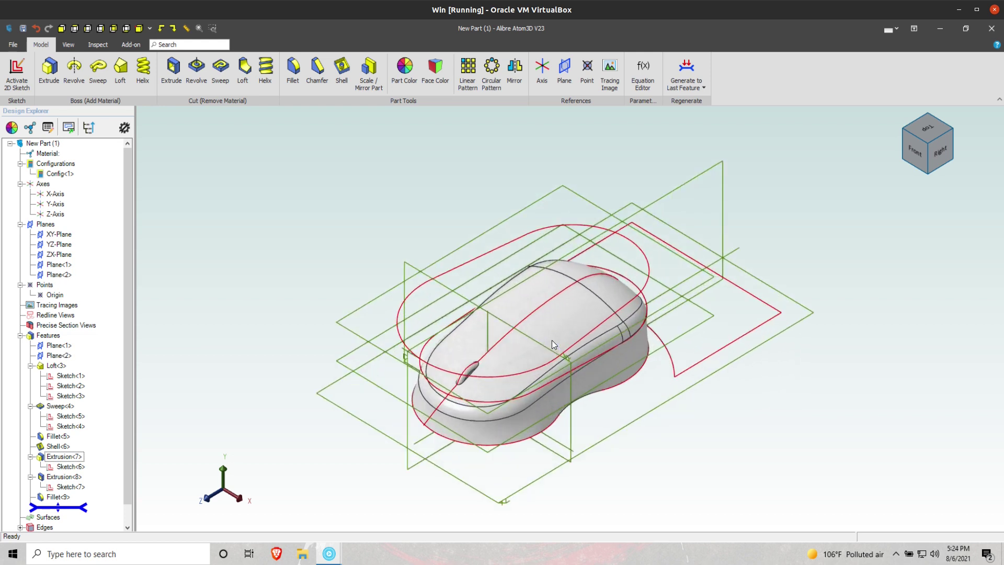
scroll(552, 344, up, 5)
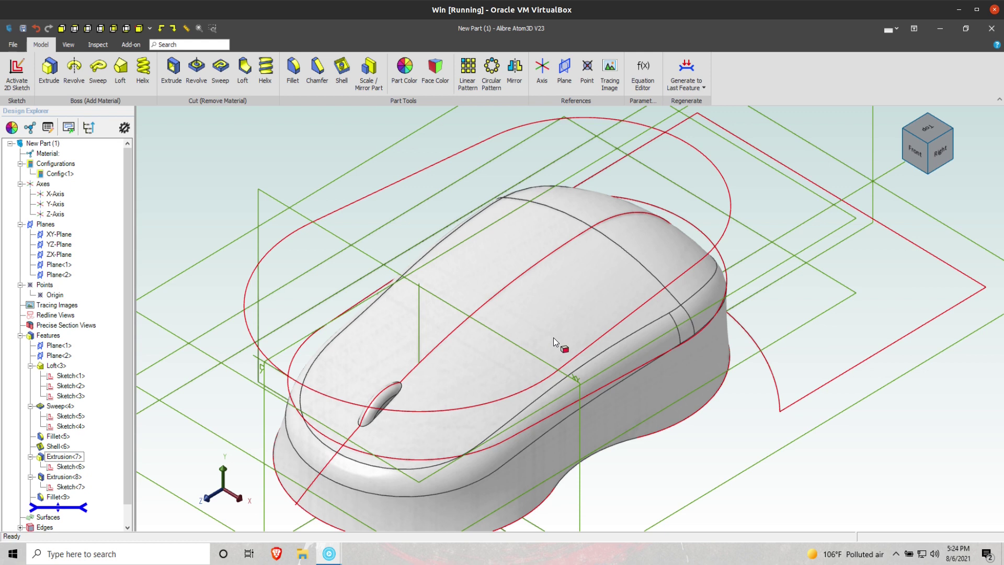
middle_drag(606, 273, 611, 264)
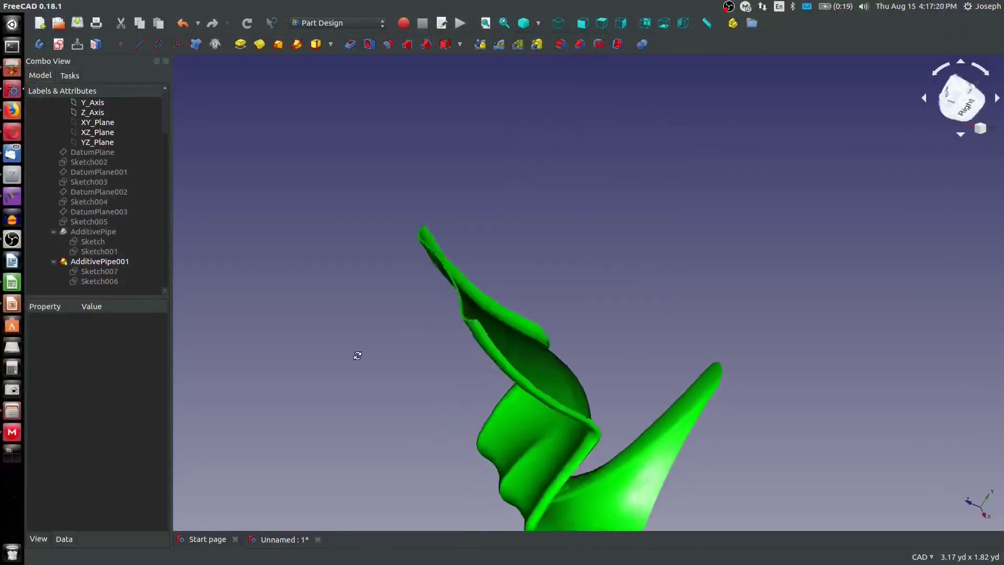
middle_drag(354, 351, 532, 254)
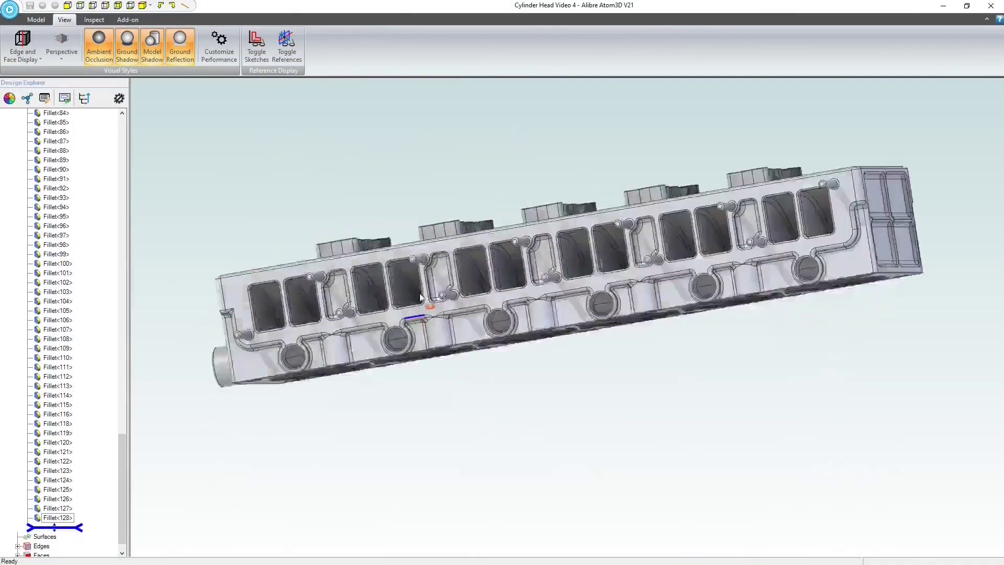